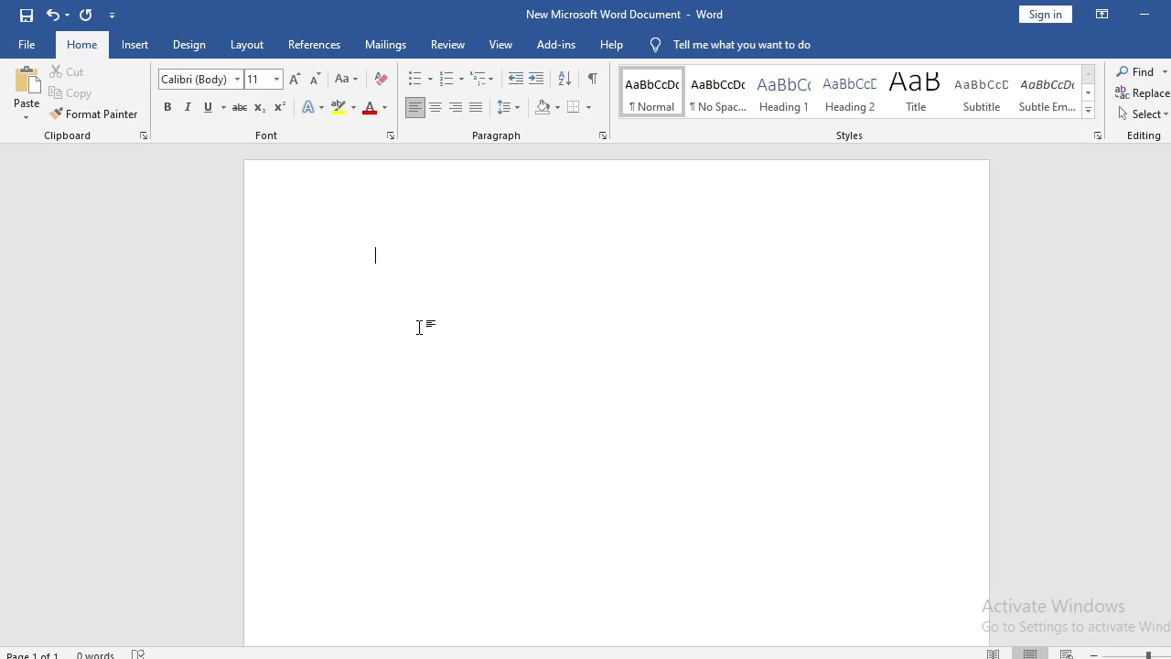
- Close the document without saving, and create and open a new Word document in the same folder
{"action": "key", "text": "alt+F4"}
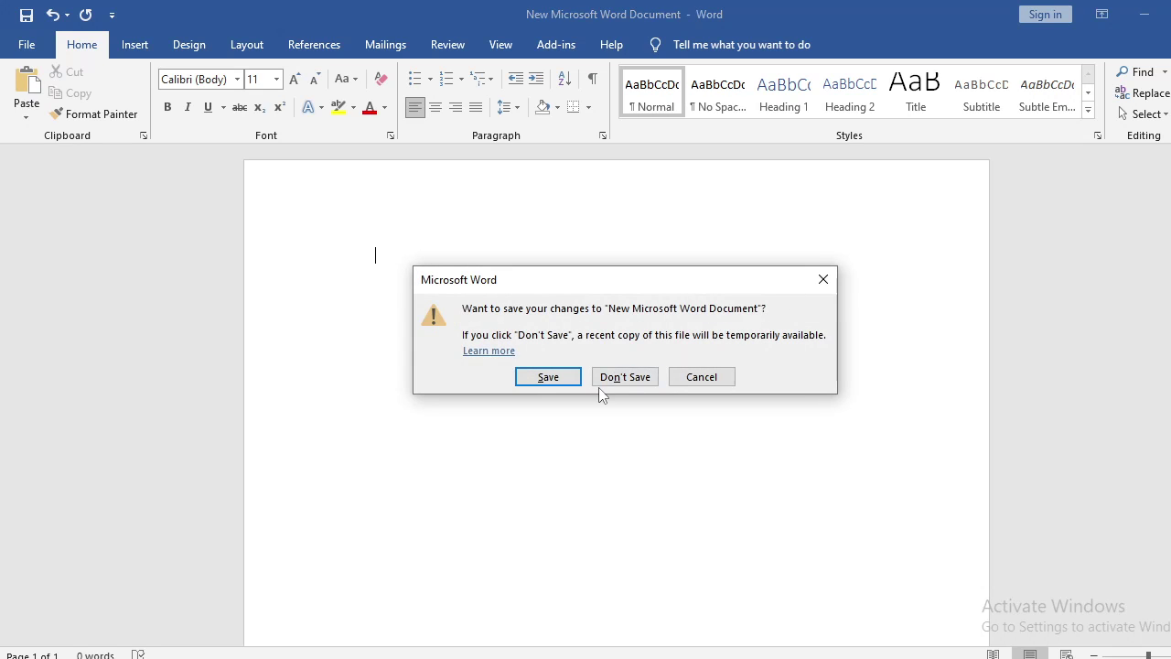
{"action": "left_click", "coordinate": [605, 380]}
{"action": "right_click", "coordinate": [457, 283]}
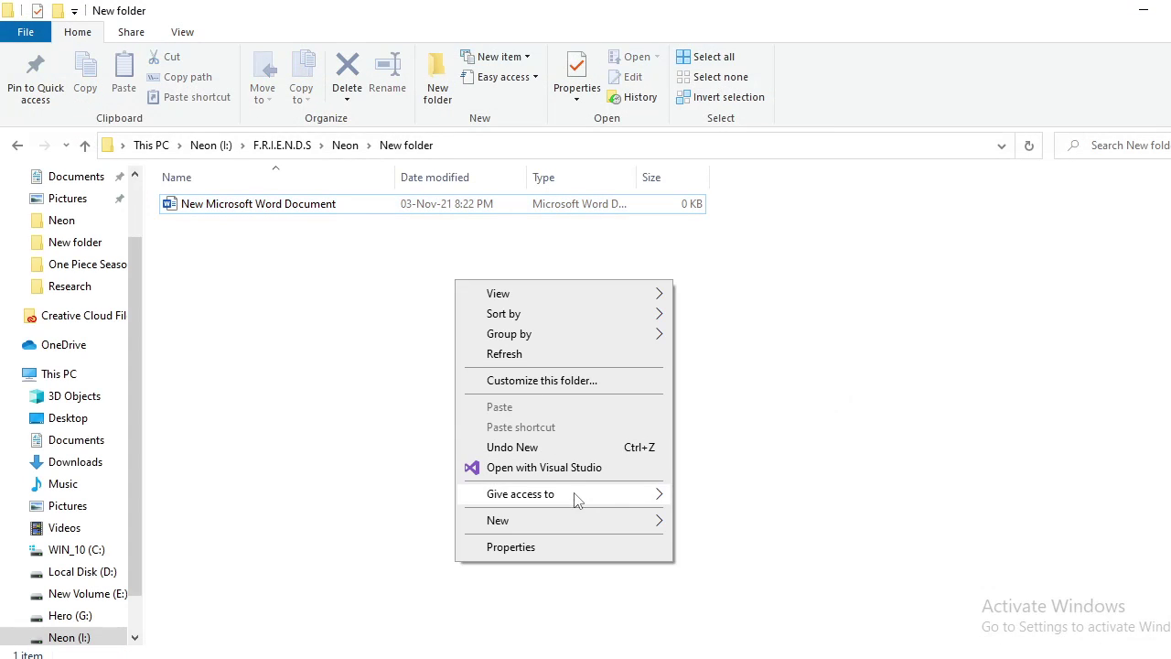
{"action": "mouse_move", "coordinate": [590, 520]}
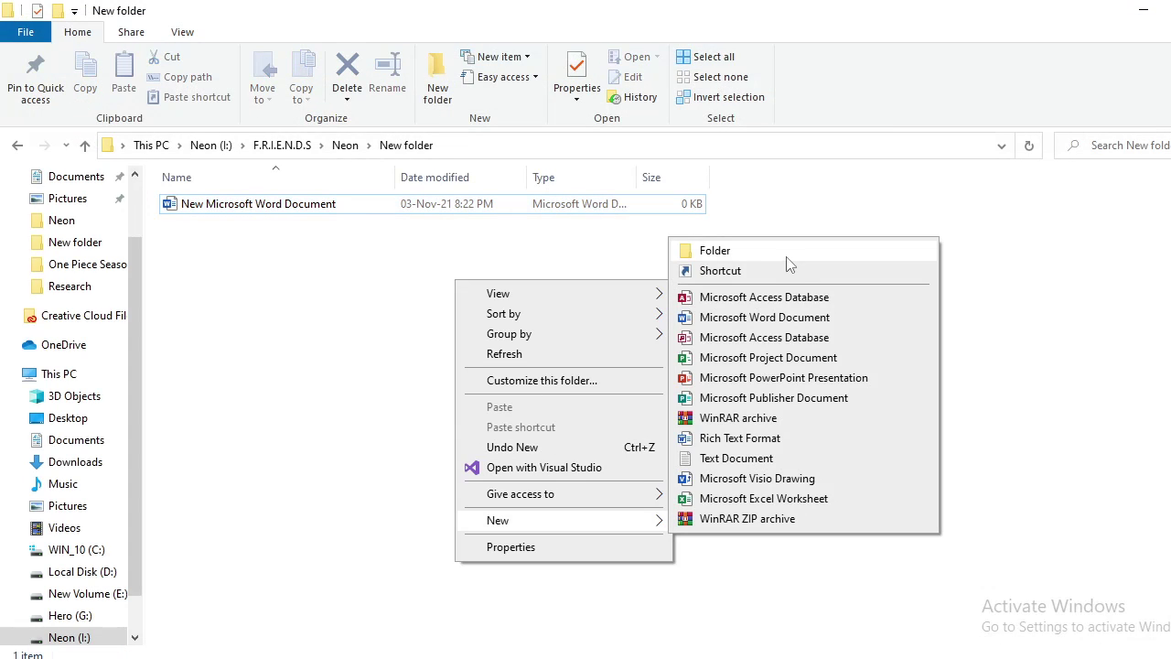
{"action": "left_click", "coordinate": [776, 317]}
{"action": "key", "text": "Return"}
{"action": "key", "text": "Return"}
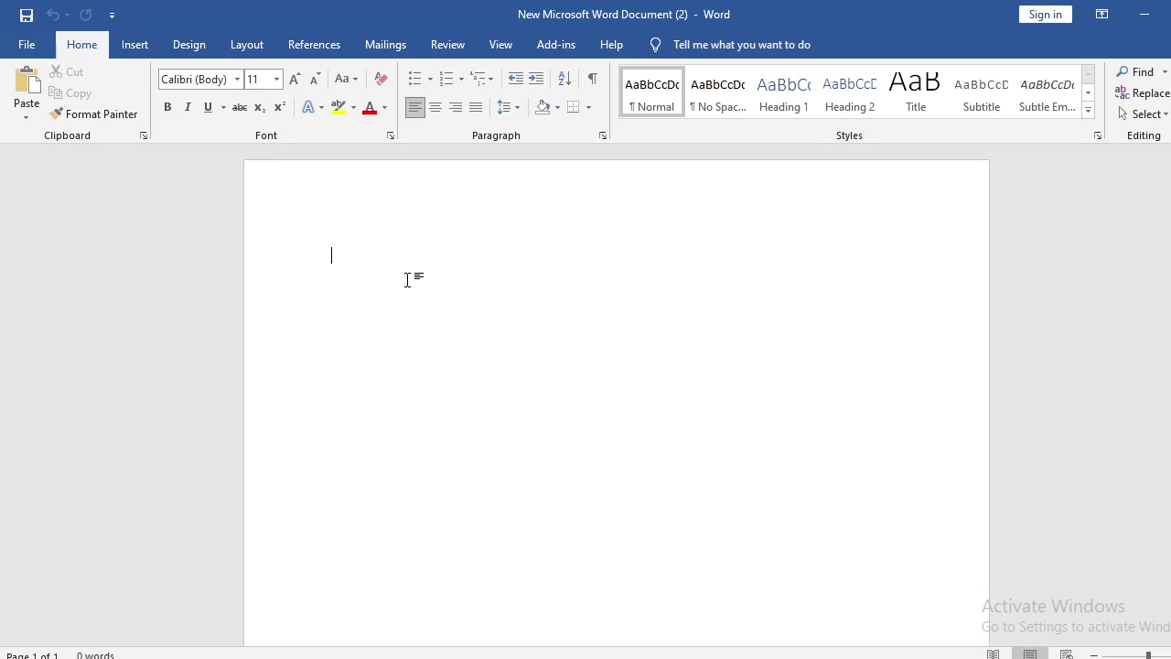
- Set the blank document's text to Times New Roman, size 12, with 2.0 line spacing
{"action": "key", "text": "ctrl+a"}
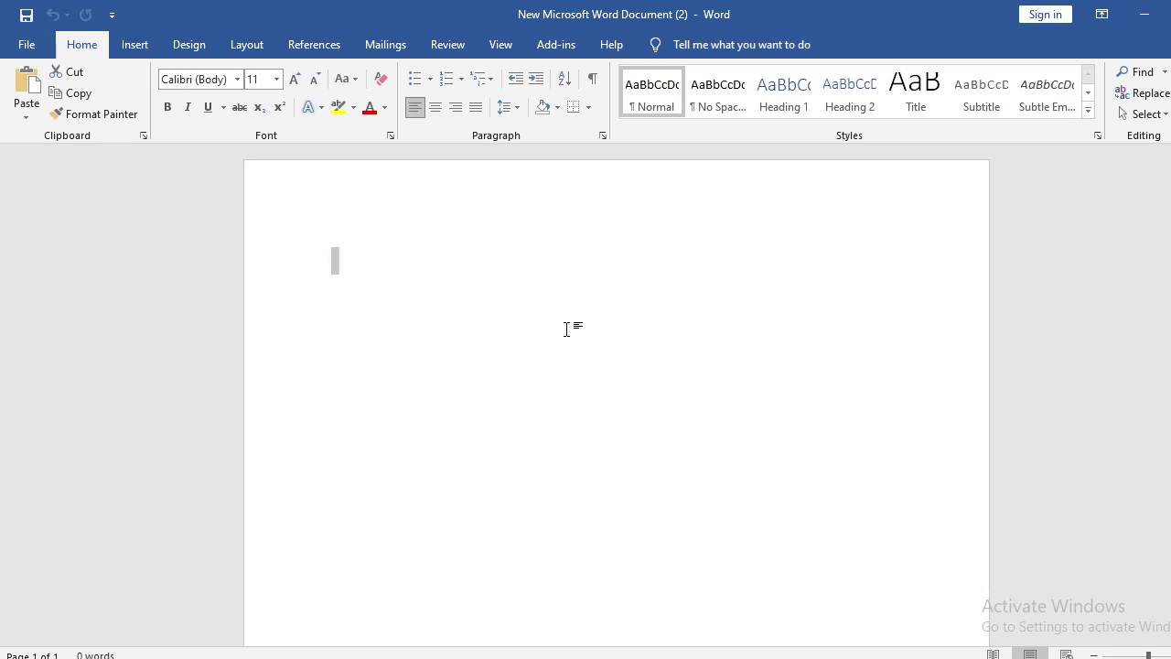
{"action": "scroll", "coordinate": [439, 340], "scroll_direction": "down", "scroll_amount": 1}
{"action": "scroll", "coordinate": [423, 372], "scroll_direction": "up", "scroll_amount": 1}
{"action": "left_click", "coordinate": [236, 79]}
{"action": "left_click", "coordinate": [259, 192]}
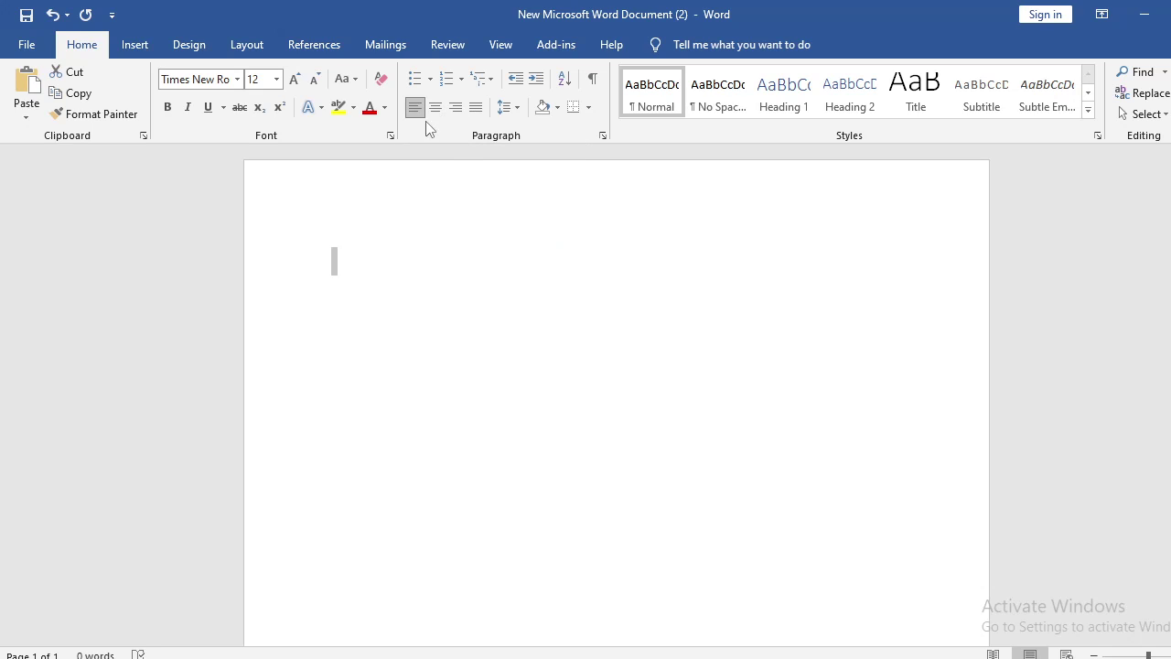
{"action": "left_click", "coordinate": [509, 107]}
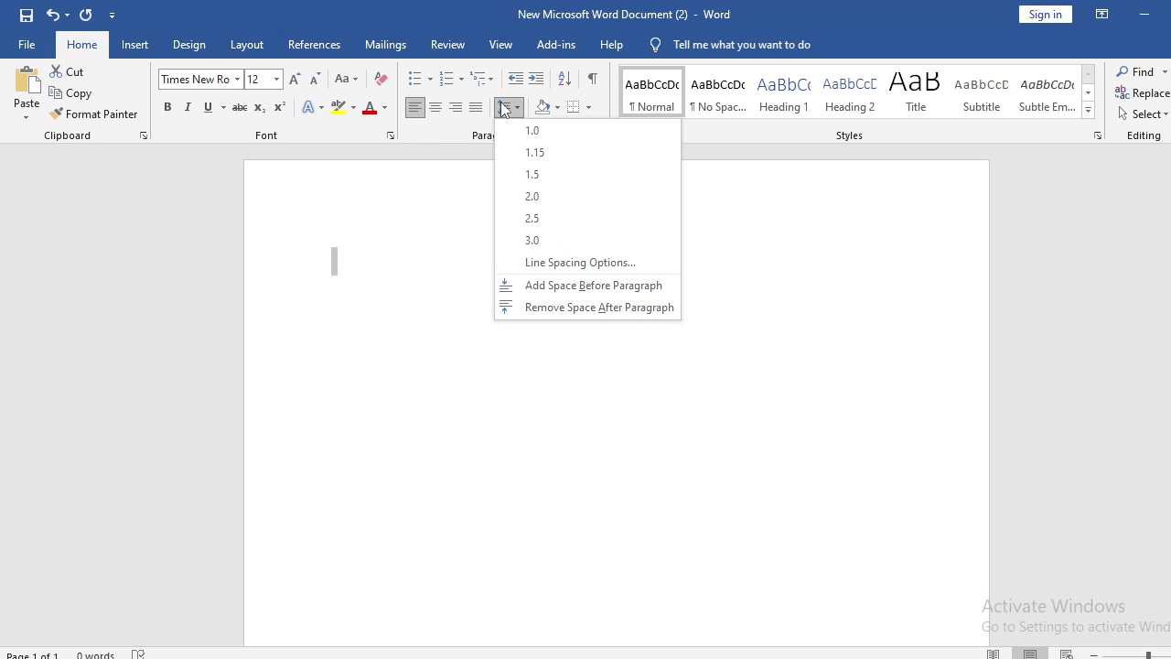
{"action": "left_click", "coordinate": [539, 201]}
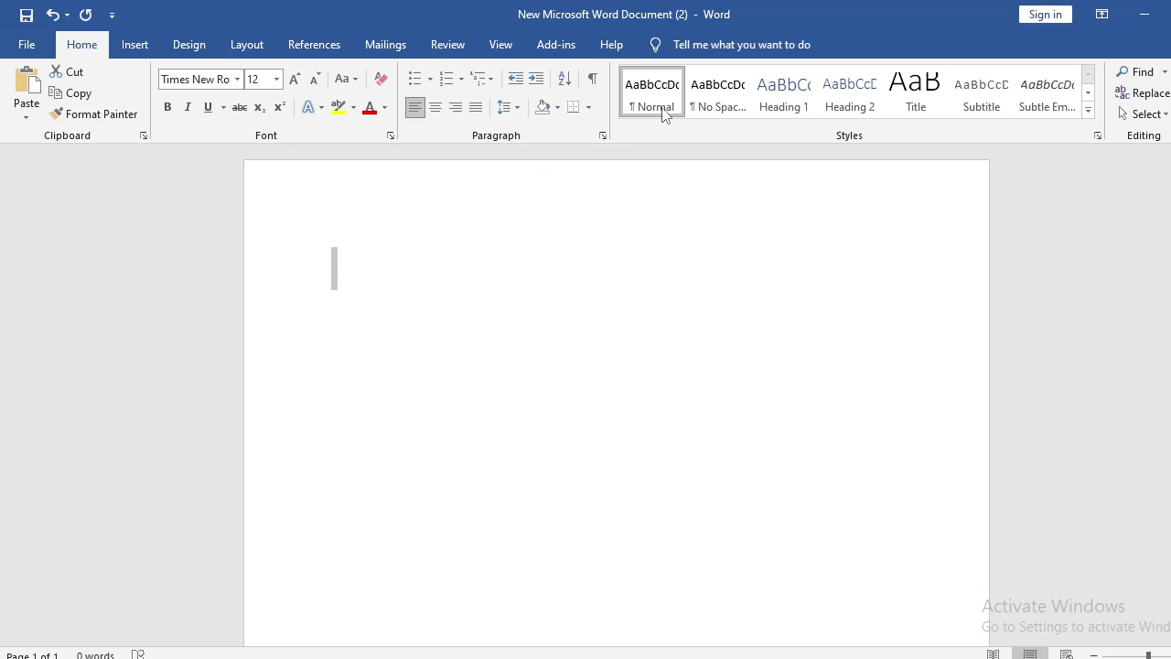
{"action": "left_click", "coordinate": [445, 260]}
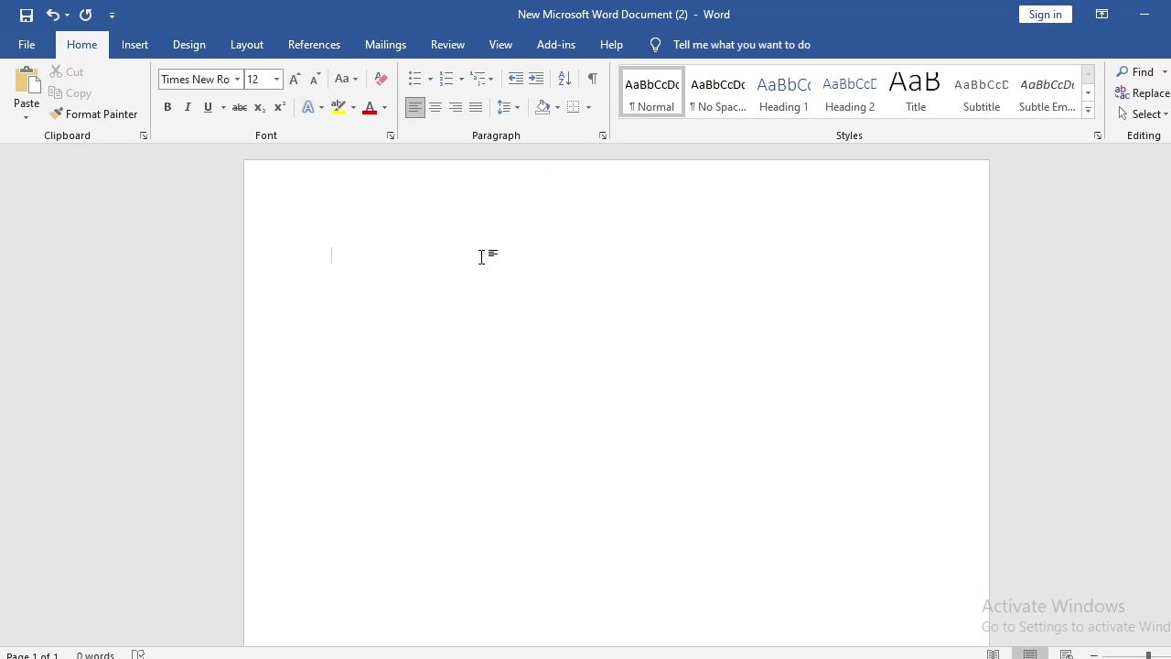
- Inspect the Normal style's formatting settings and its available fonts
{"action": "right_click", "coordinate": [651, 111]}
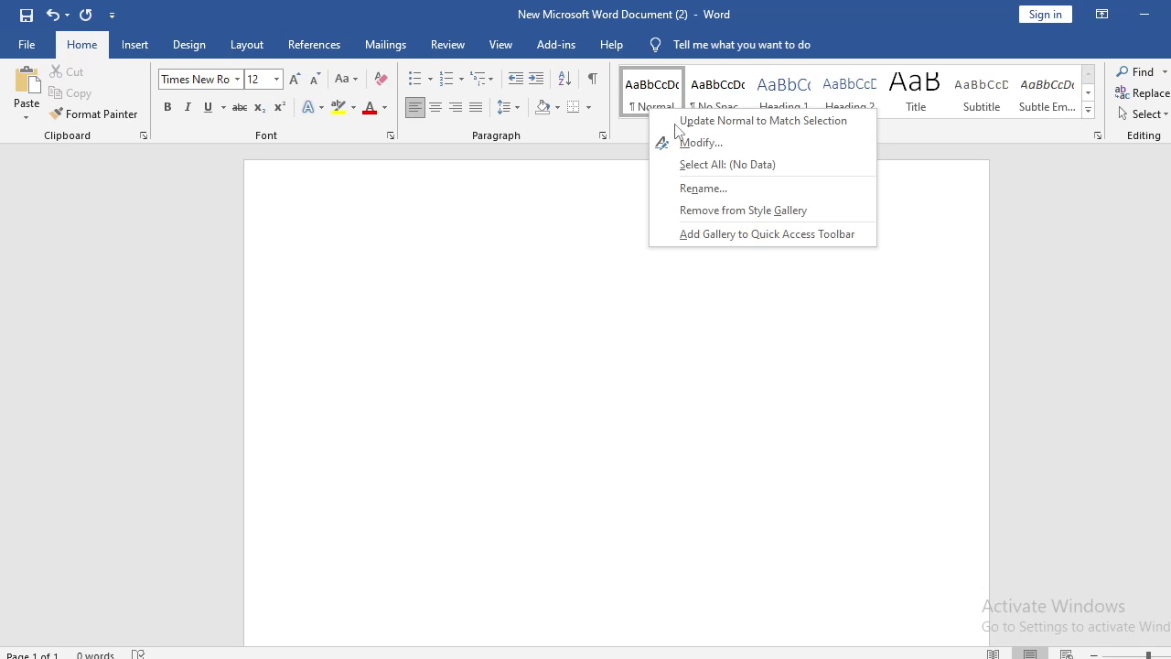
{"action": "left_click", "coordinate": [686, 144]}
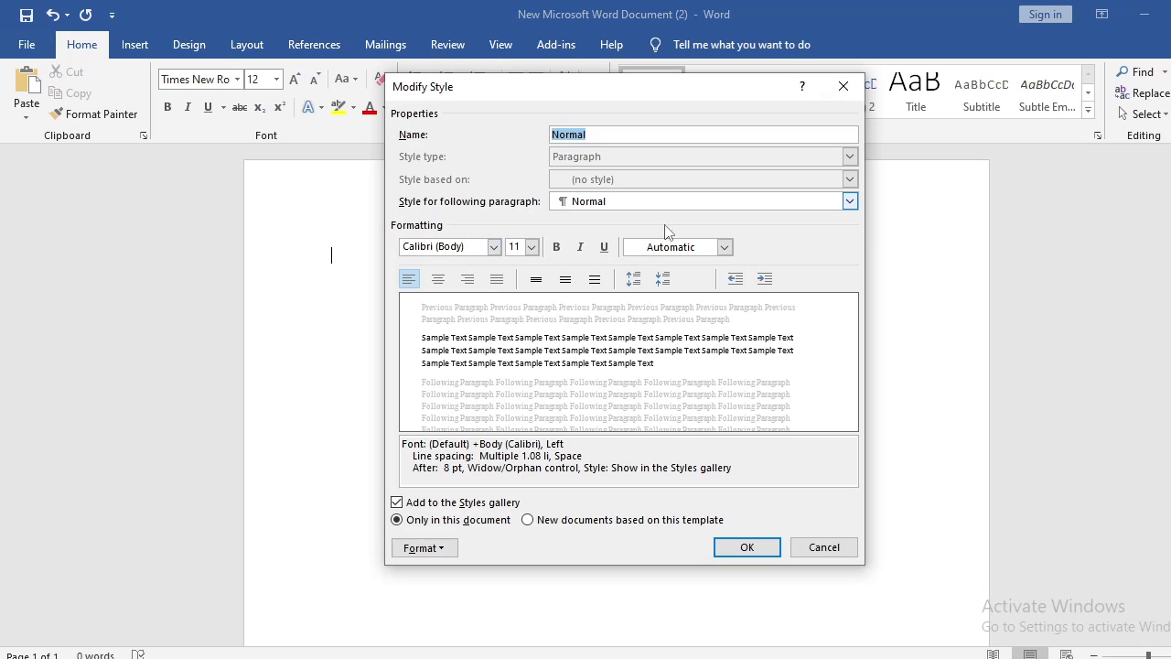
{"action": "left_click", "coordinate": [494, 247]}
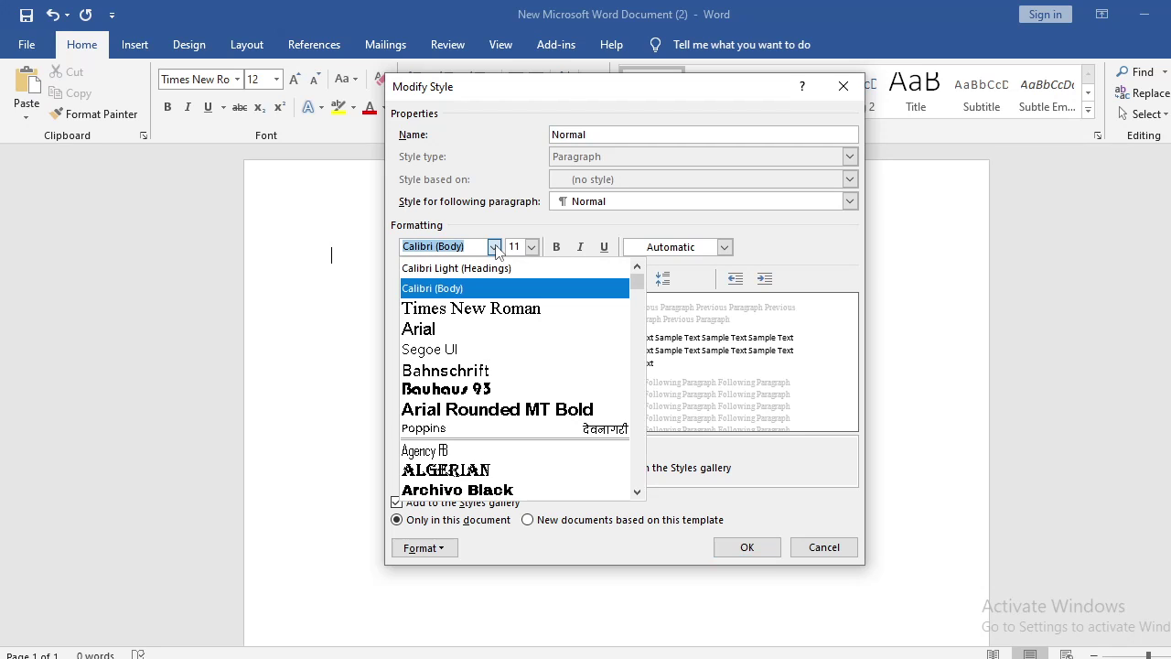
{"action": "left_click", "coordinate": [851, 151]}
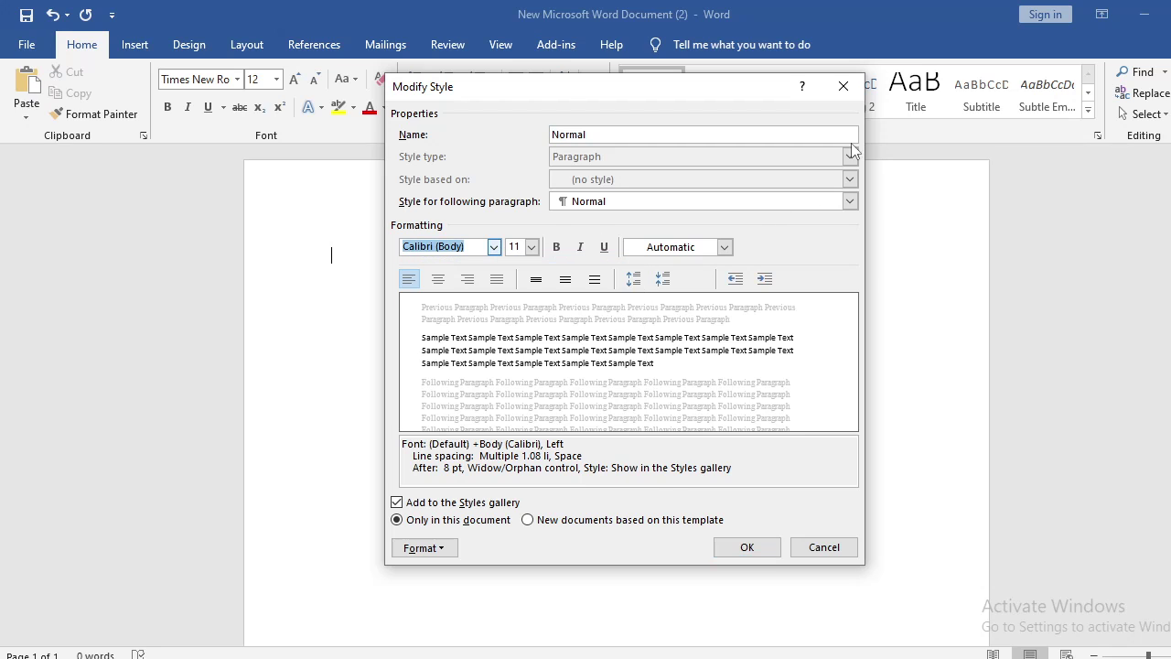
{"action": "left_click", "coordinate": [844, 85]}
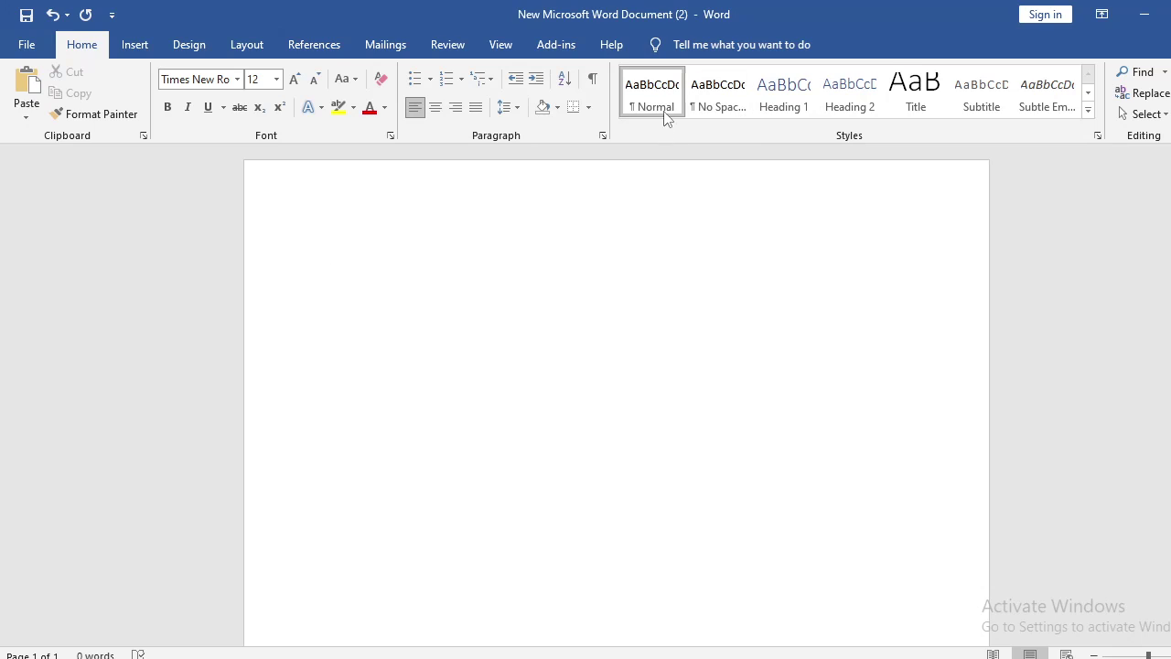
- Enter four lines of placeholder text: Sdkhkshdokas, Asdkjhkjaishfkasd, Asdhkashdasdk and asdkhaskdh
{"action": "double_click", "coordinate": [328, 267]}
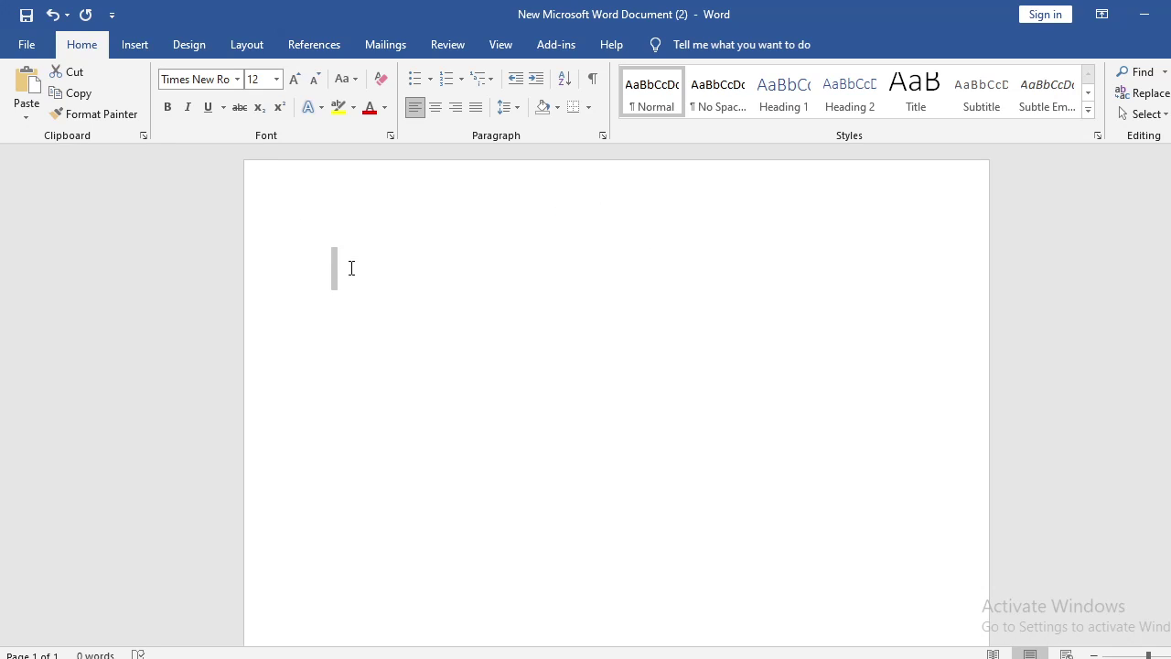
{"action": "left_click", "coordinate": [331, 257]}
{"action": "double_click", "coordinate": [332, 257]}
{"action": "left_click", "coordinate": [412, 259]}
{"action": "type", "text": "sdkhkshdokas"}
{"action": "key", "text": "Return"}
{"action": "type", "text": "asdkjhkjaish"}
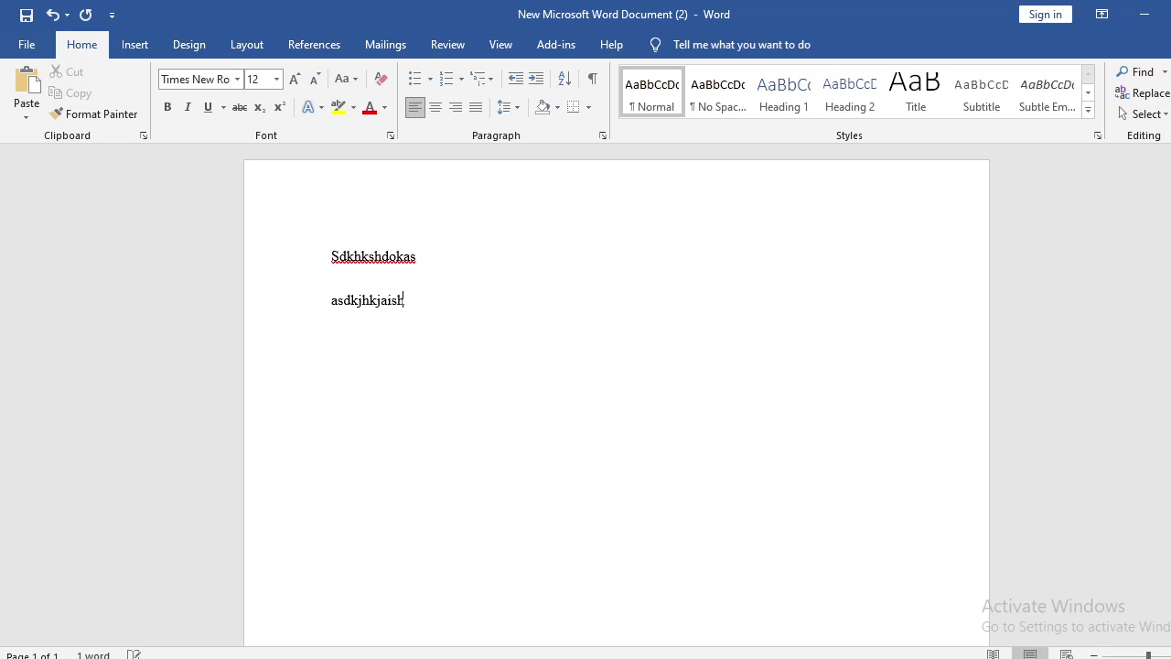
{"action": "type", "text": "fkasd"}
{"action": "key", "text": "Return"}
{"action": "type", "text": "asdhkashdasdk"}
{"action": "key", "text": "Return"}
{"action": "type", "text": "asdkhaskdh"}
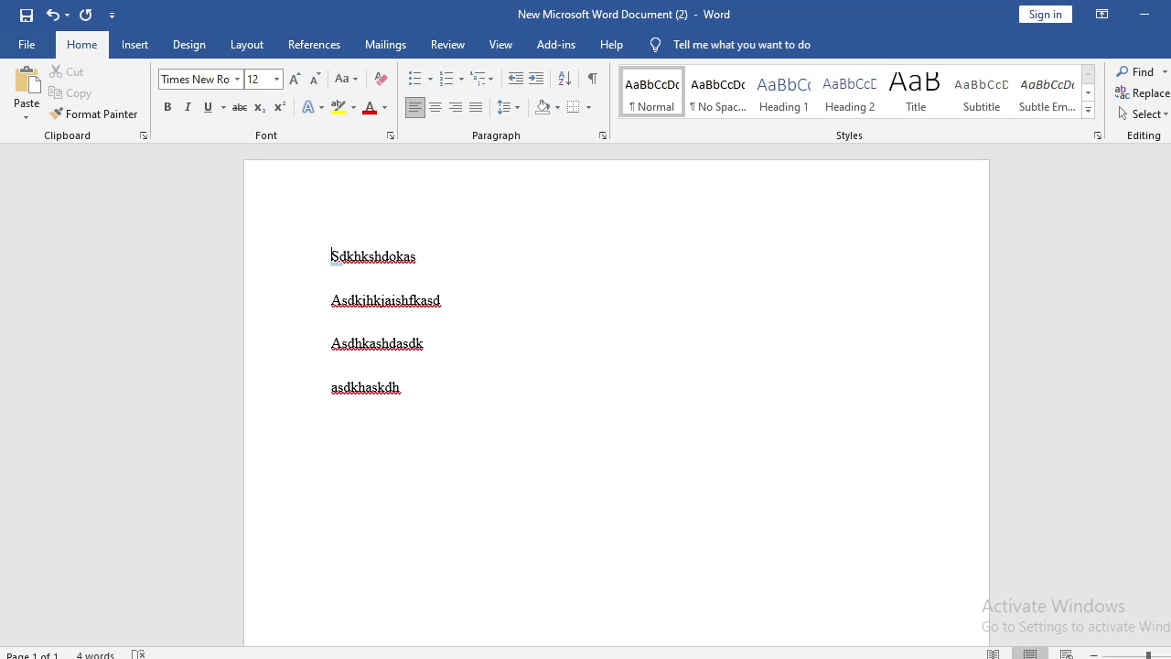
- Add the headings Introduction, Literature Review, Methodology, Findings, Discussion and Conclusion on separate lines above the placeholder text
{"action": "key", "text": "Return"}
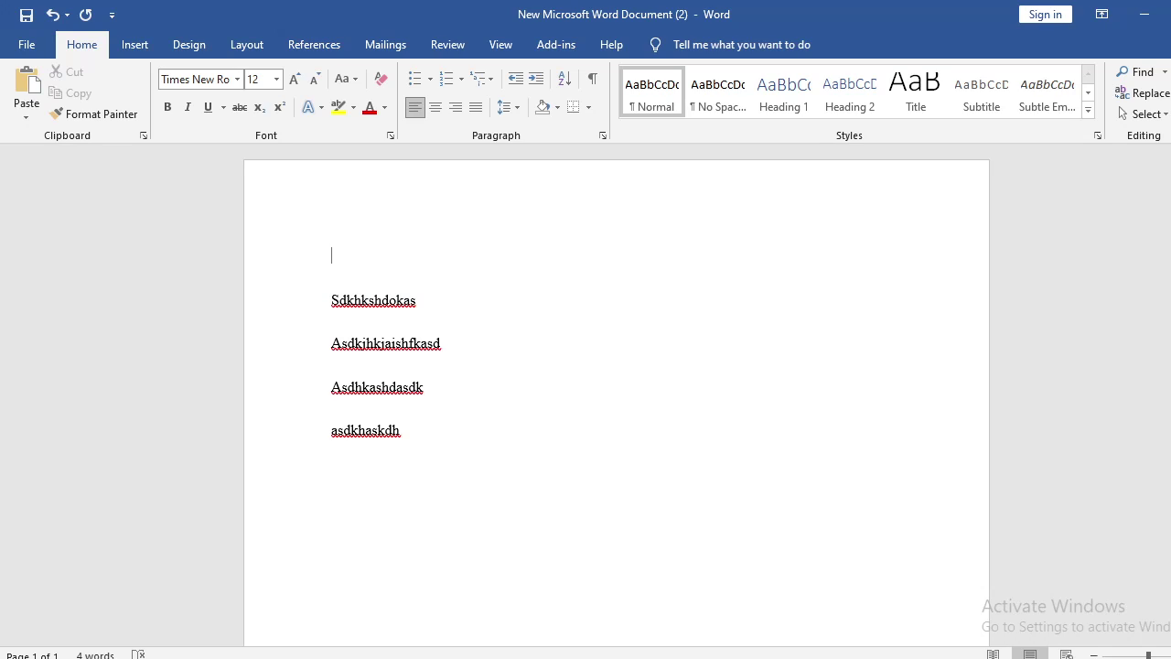
{"action": "left_click", "coordinate": [400, 269]}
{"action": "type", "text": "Introduction"}
{"action": "key", "text": "Return"}
{"action": "type", "text": "Li"}
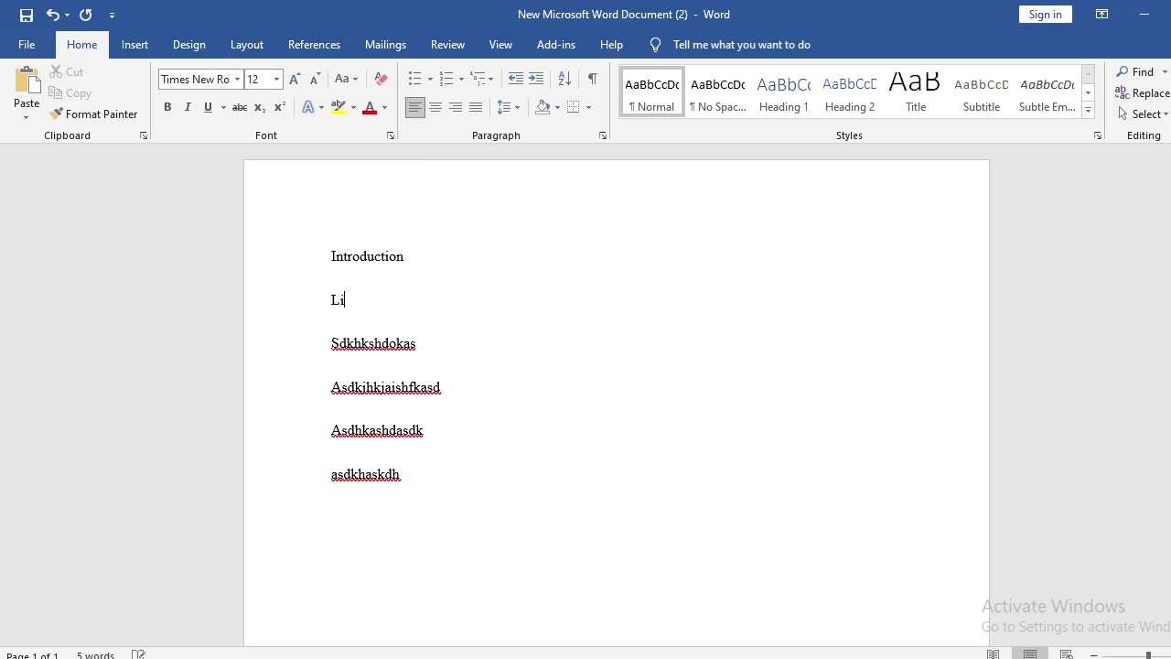
{"action": "type", "text": "terature Review"}
{"action": "key", "text": "Return"}
{"action": "type", "text": "Methodology"}
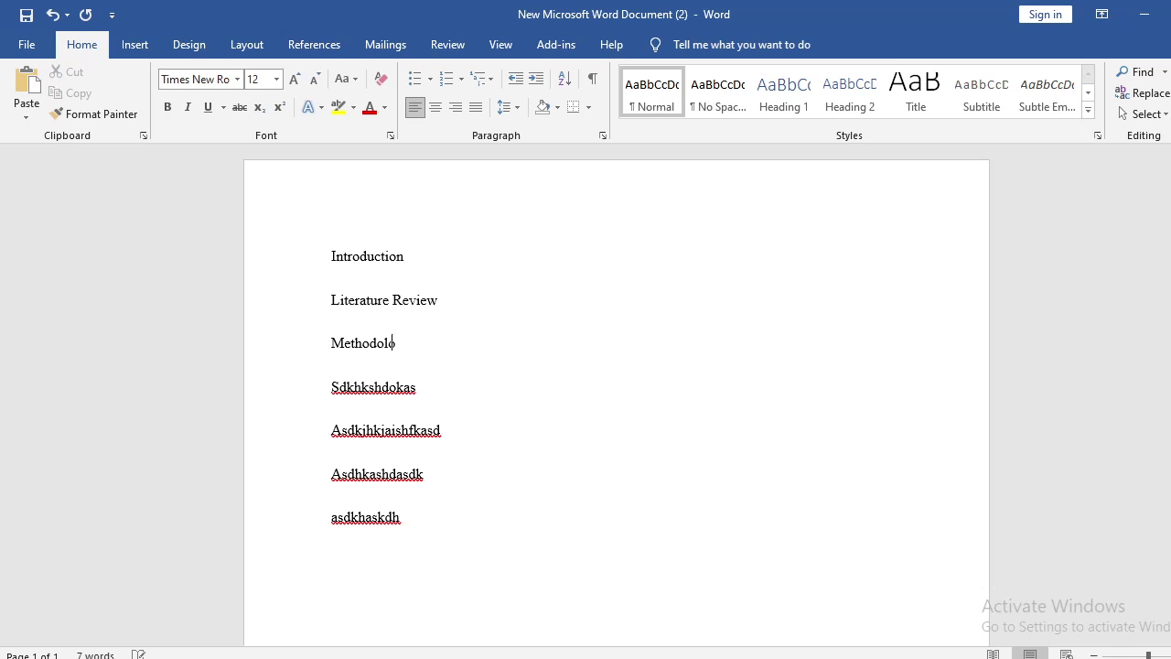
{"action": "key", "text": "Return"}
{"action": "type", "text": "Findings"}
{"action": "key", "text": "Return"}
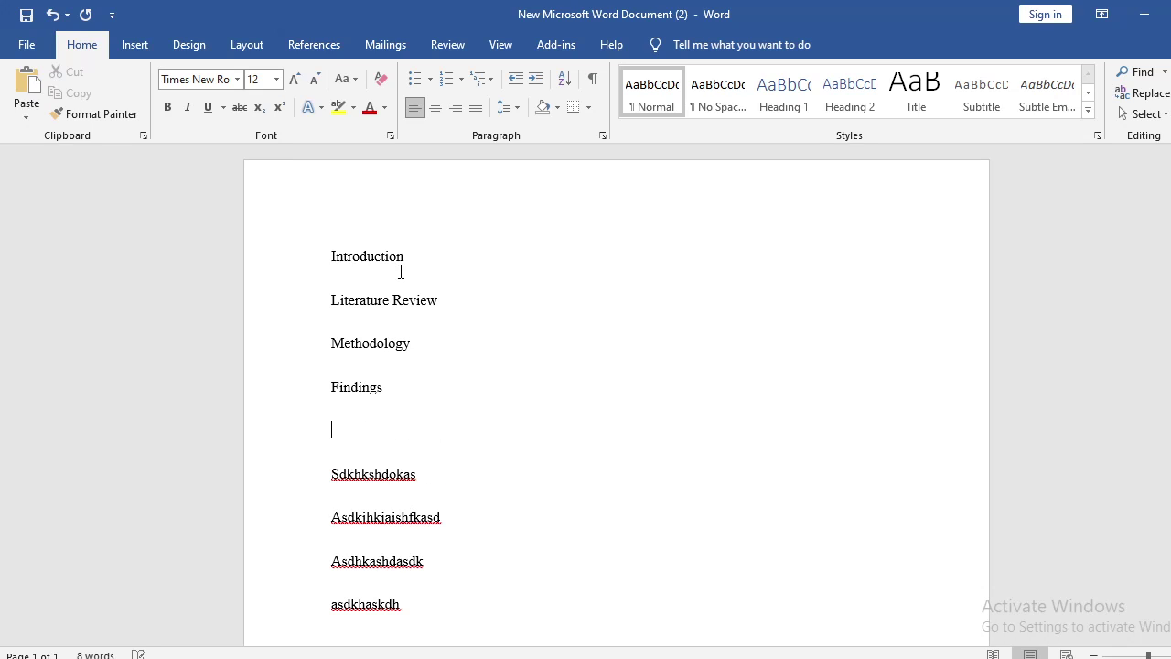
{"action": "type", "text": "Discussion"}
{"action": "key", "text": "Return"}
{"action": "type", "text": "Conclusion"}
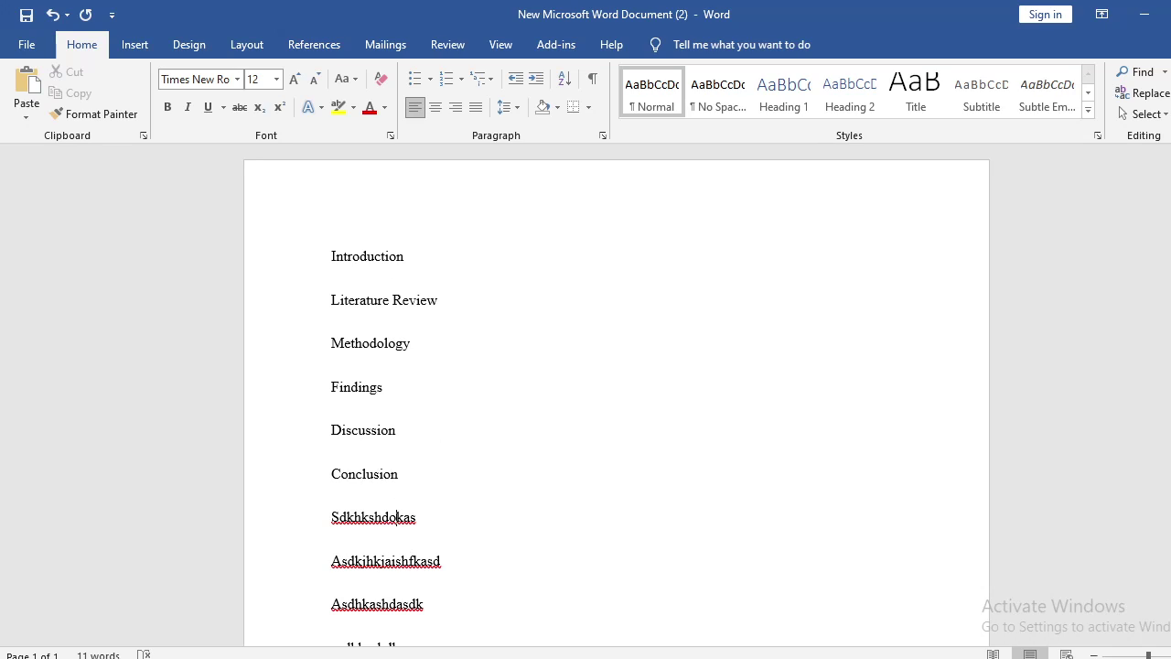
- Move the four placeholder lines directly below Introduction and remove the extra blank line before Literature Review
{"action": "double_click", "coordinate": [349, 515]}
{"action": "left_click", "coordinate": [399, 269]}
{"action": "scroll", "coordinate": [528, 313], "scroll_direction": "down", "scroll_amount": 4}
{"action": "left_click_drag", "start_coordinate": [387, 486], "coordinate": [332, 352]}
{"action": "key", "text": "BackSpace"}
{"action": "scroll", "coordinate": [484, 210], "scroll_direction": "up", "scroll_amount": 2}
{"action": "left_click", "coordinate": [484, 210]}
{"action": "key", "text": "Return"}
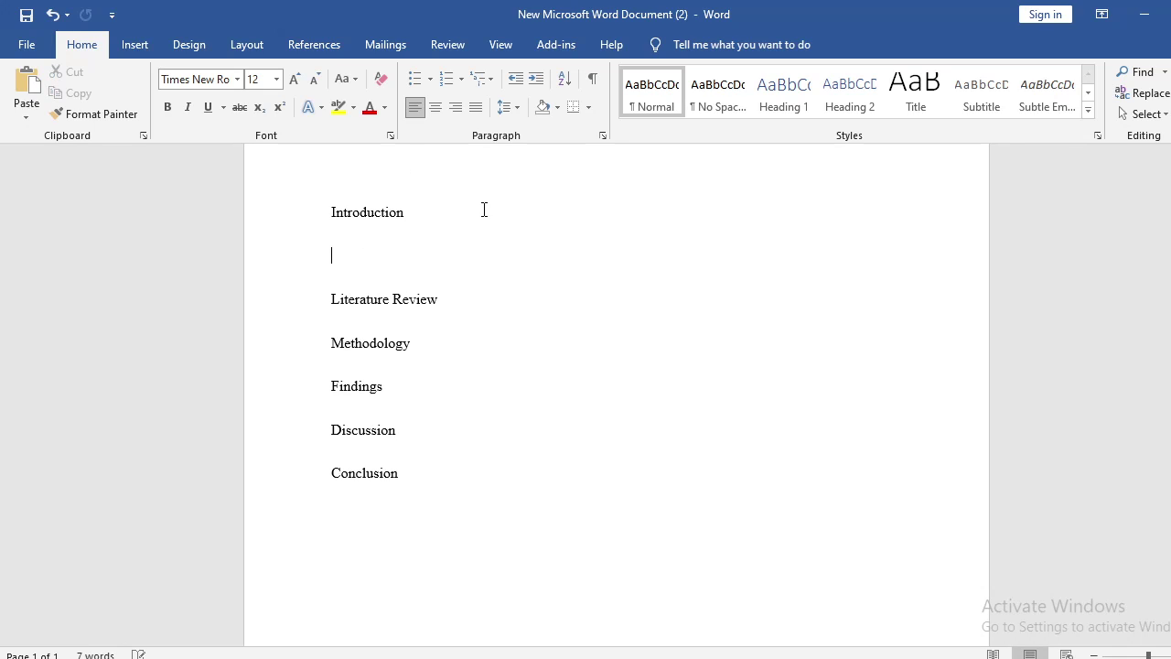
{"action": "type", "text": "Sdkhkshdokas Asdkjhkjaishfkasd Asdhkashdasdk asdkhaskdh"}
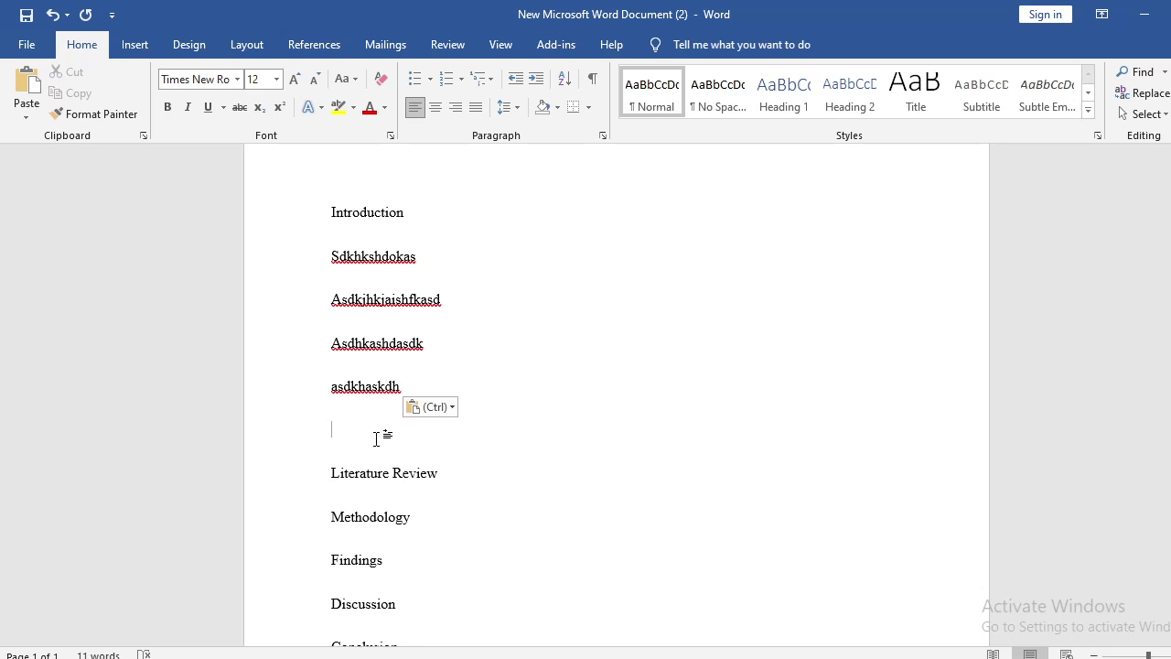
{"action": "key", "text": "BackSpace"}
{"action": "scroll", "coordinate": [410, 254], "scroll_direction": "up", "scroll_amount": 1}
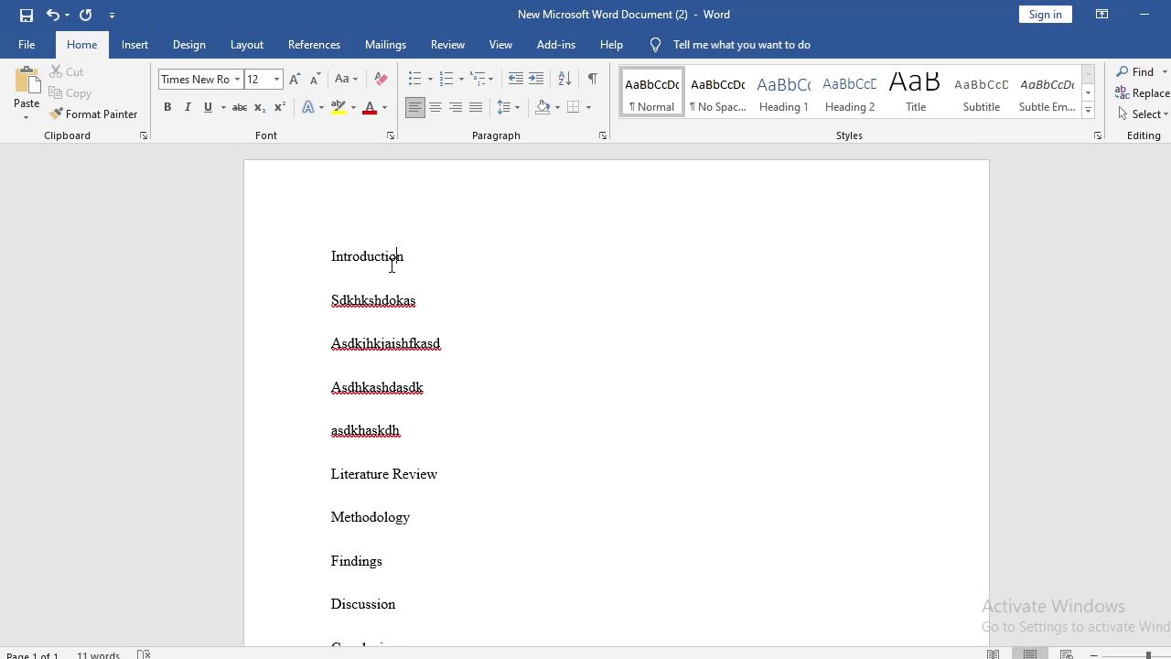
- Center the Introduction heading and make it bold
{"action": "left_click", "coordinate": [436, 107]}
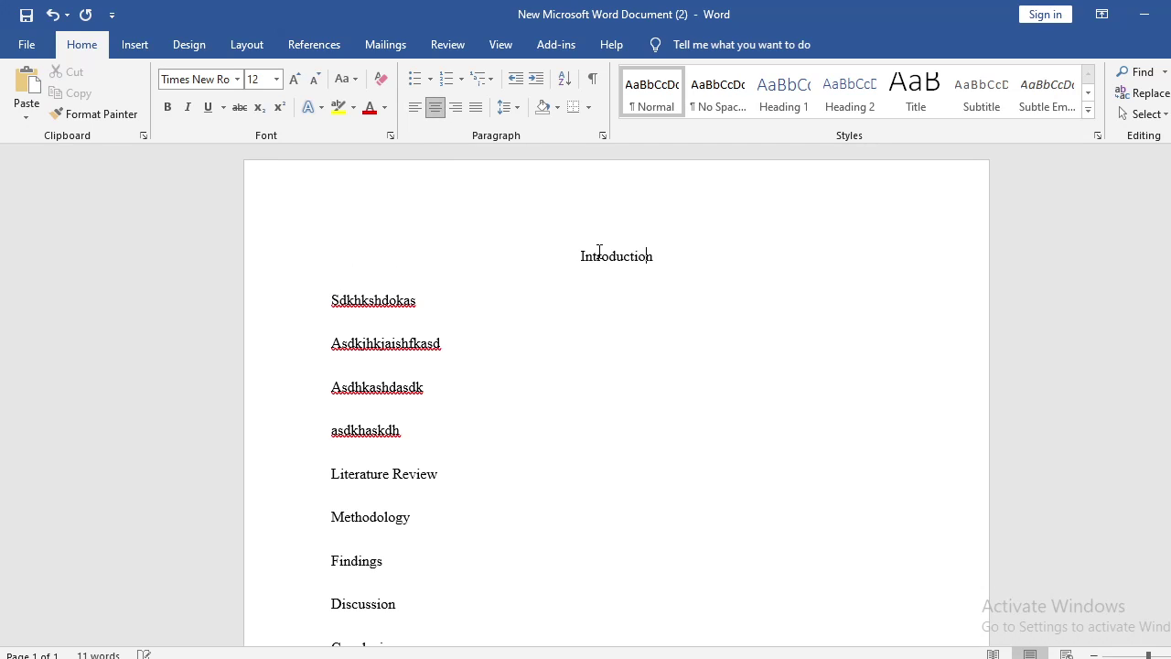
{"action": "left_click_drag", "start_coordinate": [610, 256], "coordinate": [582, 259]}
{"action": "left_click", "coordinate": [639, 256]}
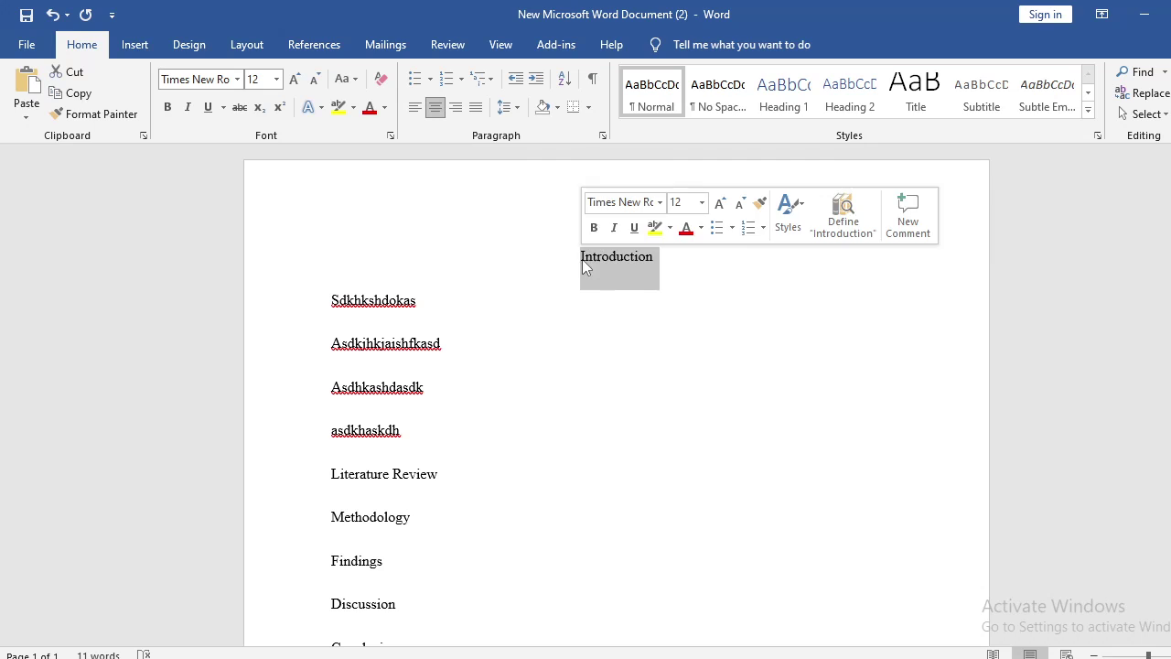
{"action": "mouse_move", "coordinate": [583, 260]}
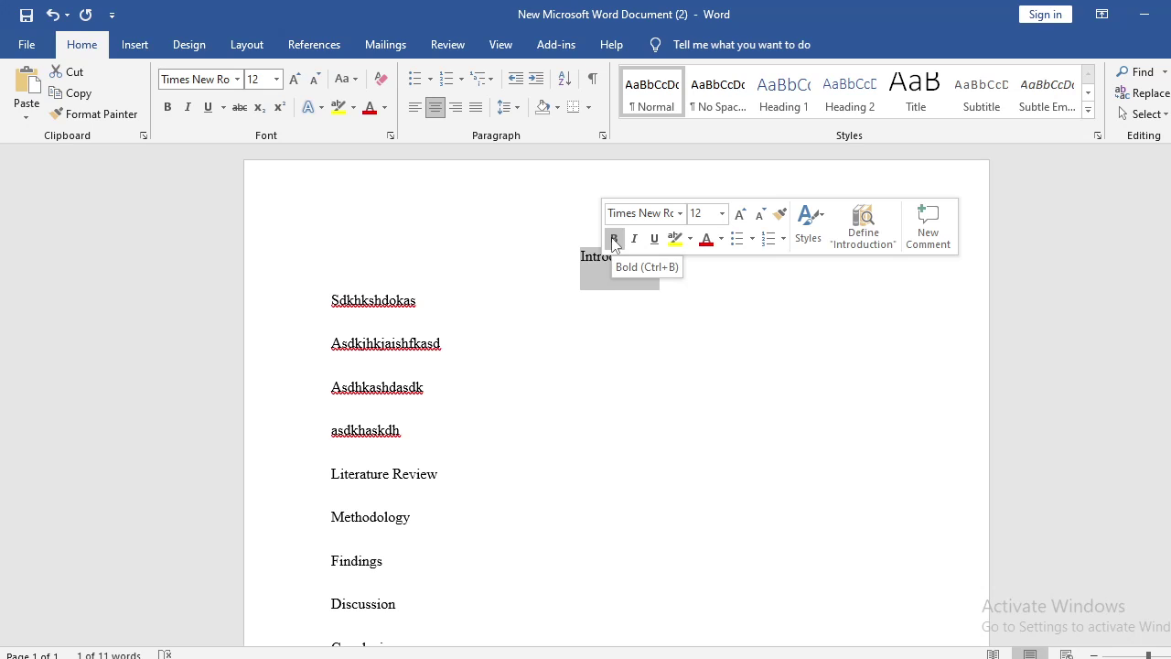
{"action": "left_click", "coordinate": [613, 240]}
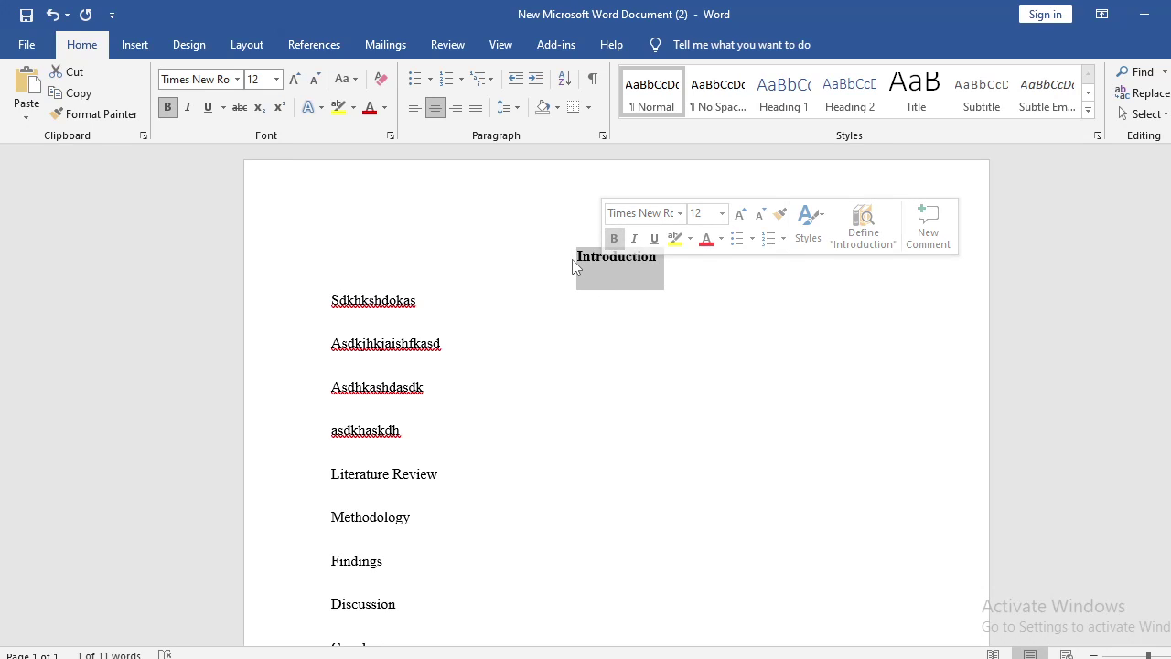
{"action": "left_click", "coordinate": [575, 263]}
{"action": "double_click", "coordinate": [617, 265]}
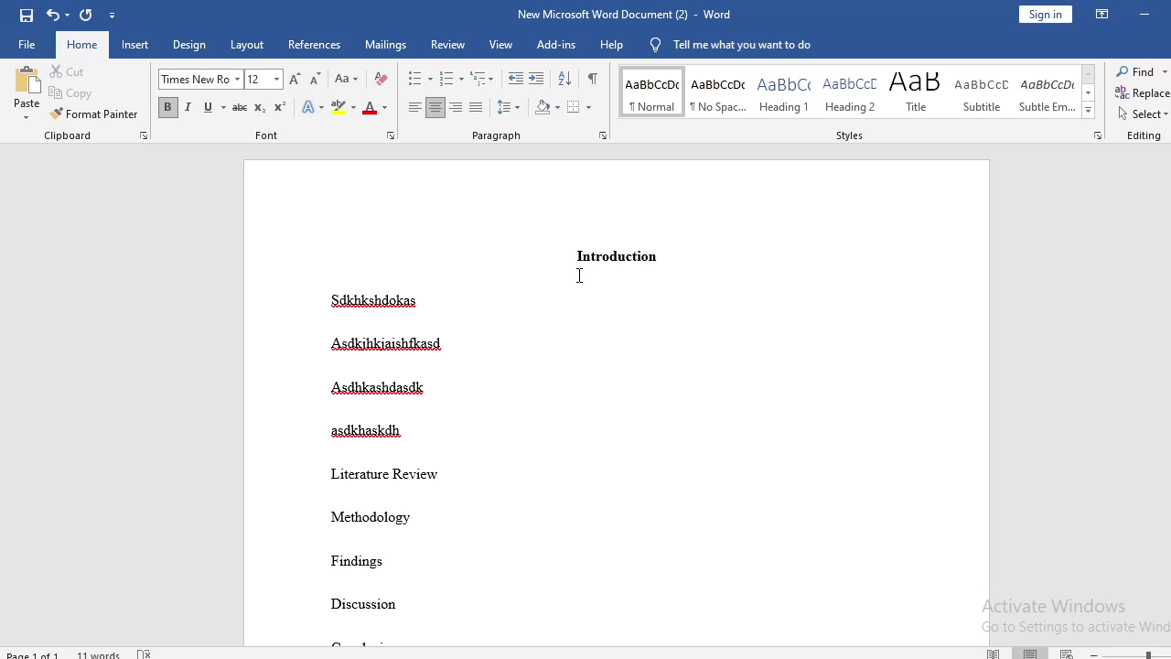
- Left-align the Introduction heading and try to move it to the middle of the line with leading spaces
{"action": "key", "text": "ctrl+l"}
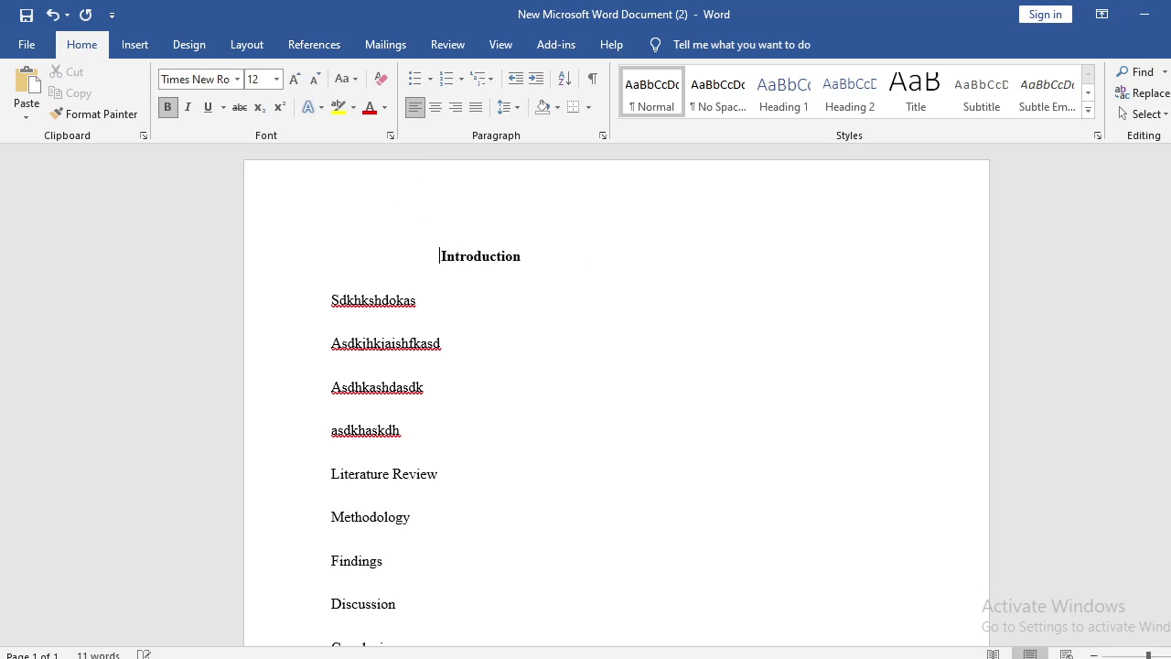
{"action": "key", "text": "BackSpace"}
{"action": "key", "text": "BackSpace"}
{"action": "key", "text": "BackSpace"}
{"action": "key", "text": "BackSpace"}
{"action": "key", "text": "BackSpace"}
{"action": "key", "text": "BackSpace"}
{"action": "key", "text": "BackSpace"}
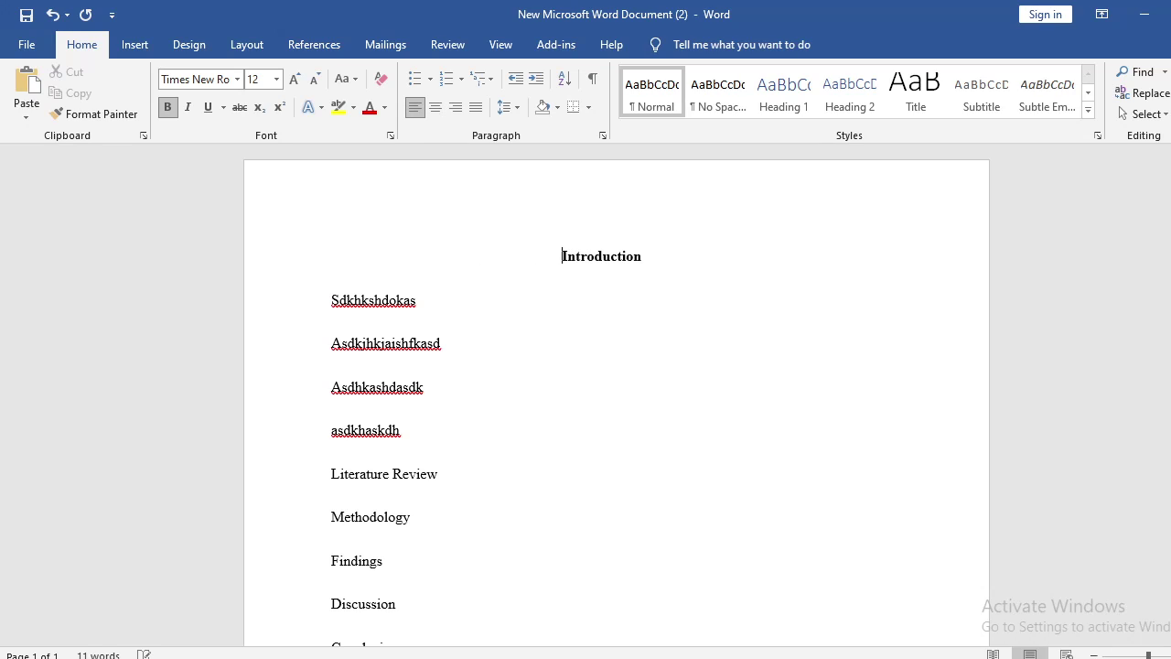
- Remove the leading spaces before the Introduction heading and apply center alignment to it
{"action": "key", "text": "BackSpace"}
{"action": "key", "text": "BackSpace"}
{"action": "key", "text": "BackSpace"}
{"action": "key", "text": "BackSpace"}
{"action": "key", "text": "BackSpace"}
{"action": "key", "text": "BackSpace"}
{"action": "key", "text": "BackSpace"}
{"action": "key", "text": "BackSpace"}
{"action": "key", "text": "BackSpace"}
{"action": "key", "text": "BackSpace"}
{"action": "key", "text": "BackSpace"}
{"action": "key", "text": "BackSpace"}
{"action": "key", "text": "BackSpace"}
{"action": "key", "text": "BackSpace"}
{"action": "key", "text": "BackSpace"}
{"action": "key", "text": "BackSpace"}
{"action": "key", "text": "BackSpace"}
{"action": "key", "text": "BackSpace"}
{"action": "key", "text": "BackSpace"}
{"action": "key", "text": "BackSpace"}
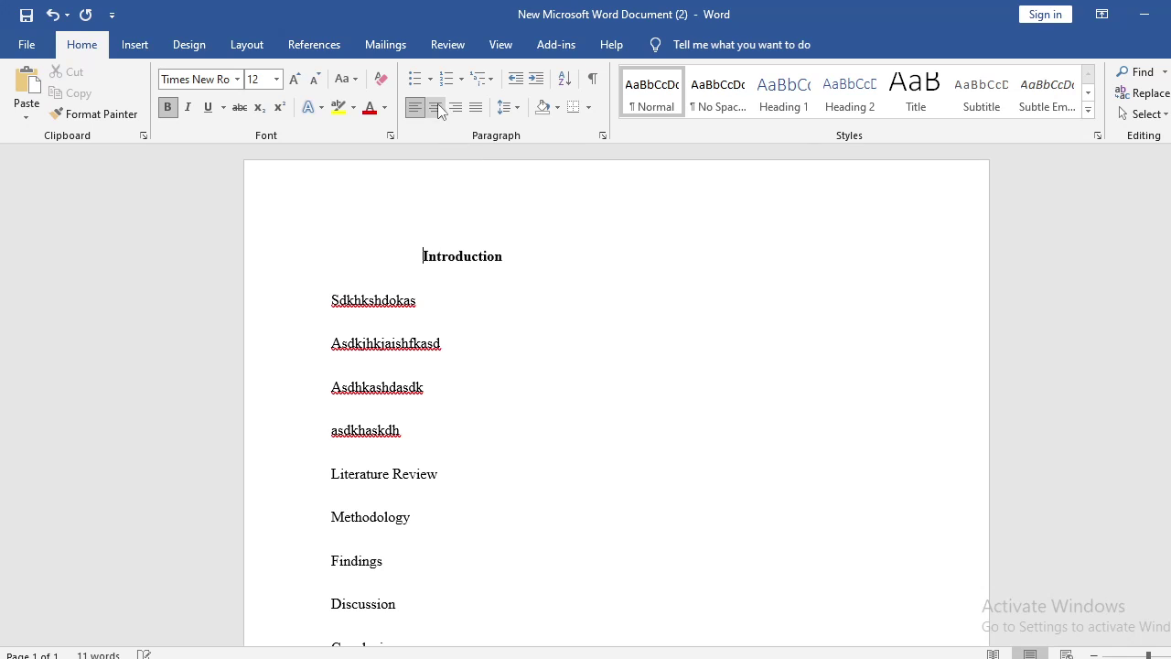
{"action": "left_click", "coordinate": [308, 269], "text": "shift"}
{"action": "key", "text": "BackSpace"}
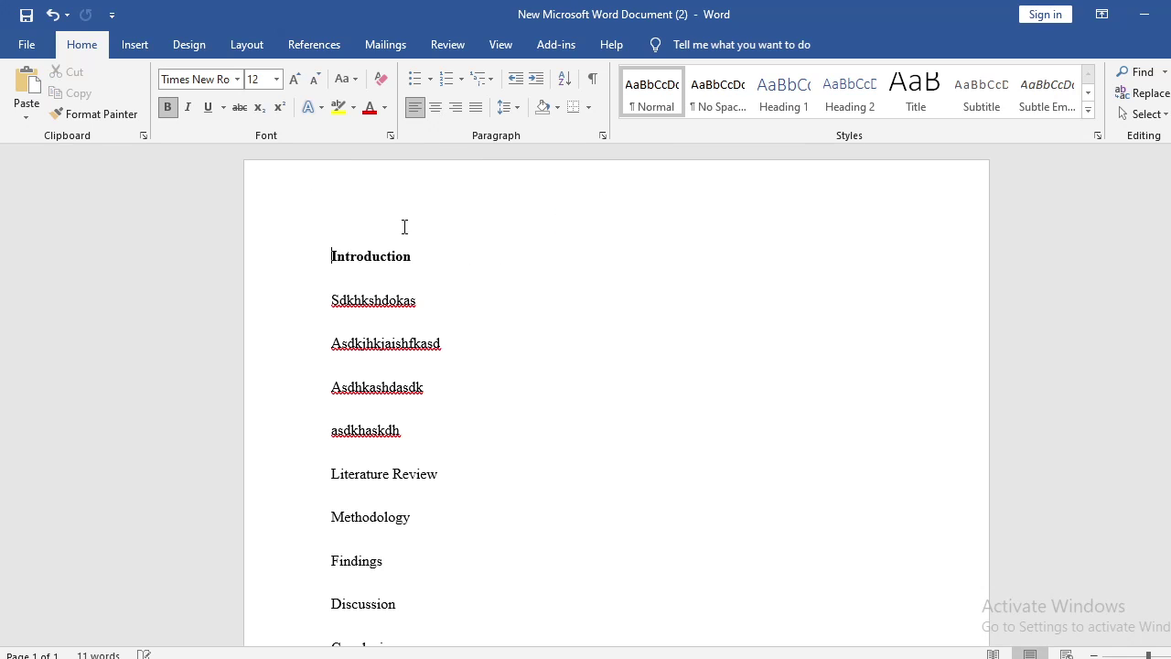
{"action": "left_click", "coordinate": [436, 107]}
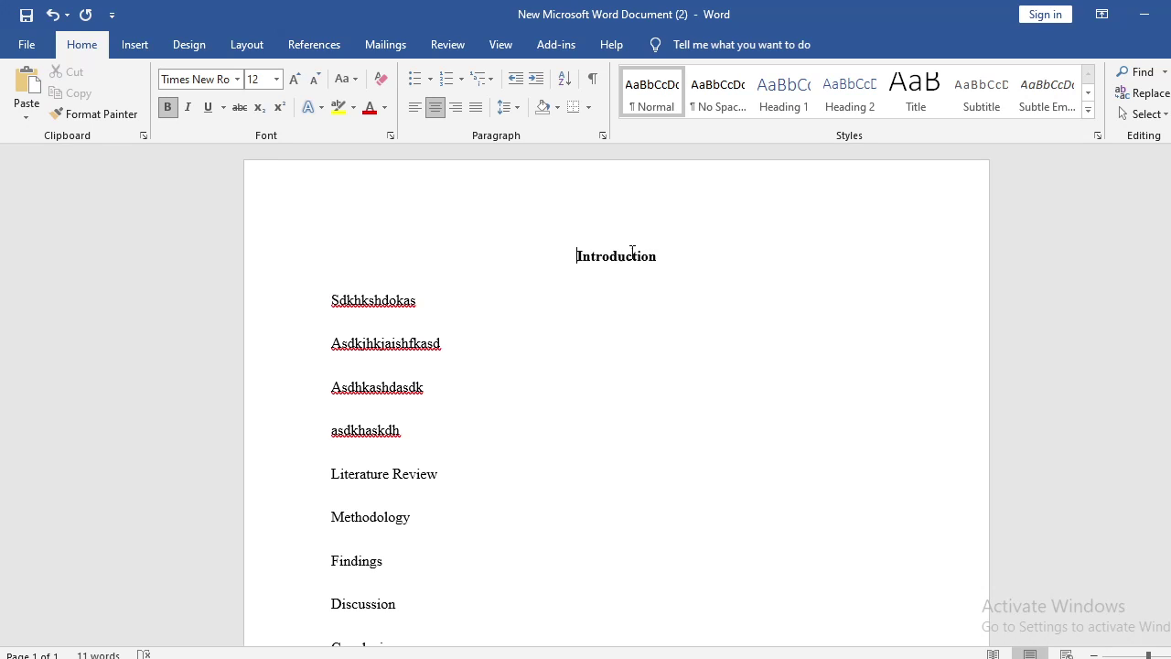
- Apply the Heading 1 style to the Introduction heading
{"action": "left_click_drag", "start_coordinate": [632, 251], "coordinate": [661, 251]}
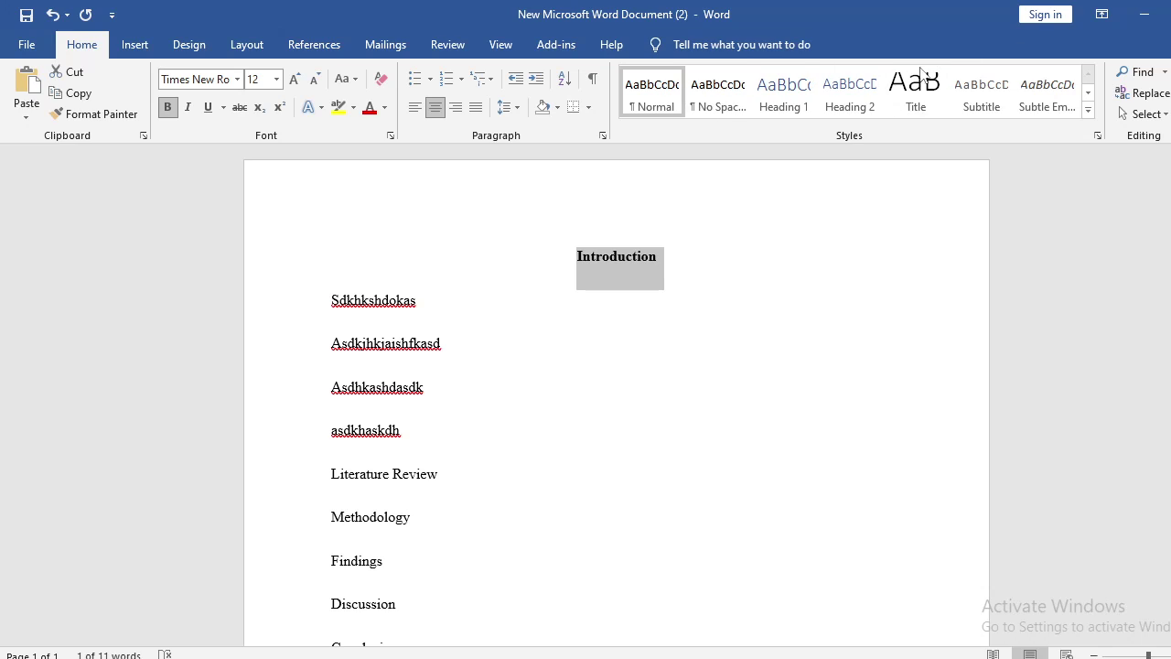
{"action": "left_click", "coordinate": [784, 101]}
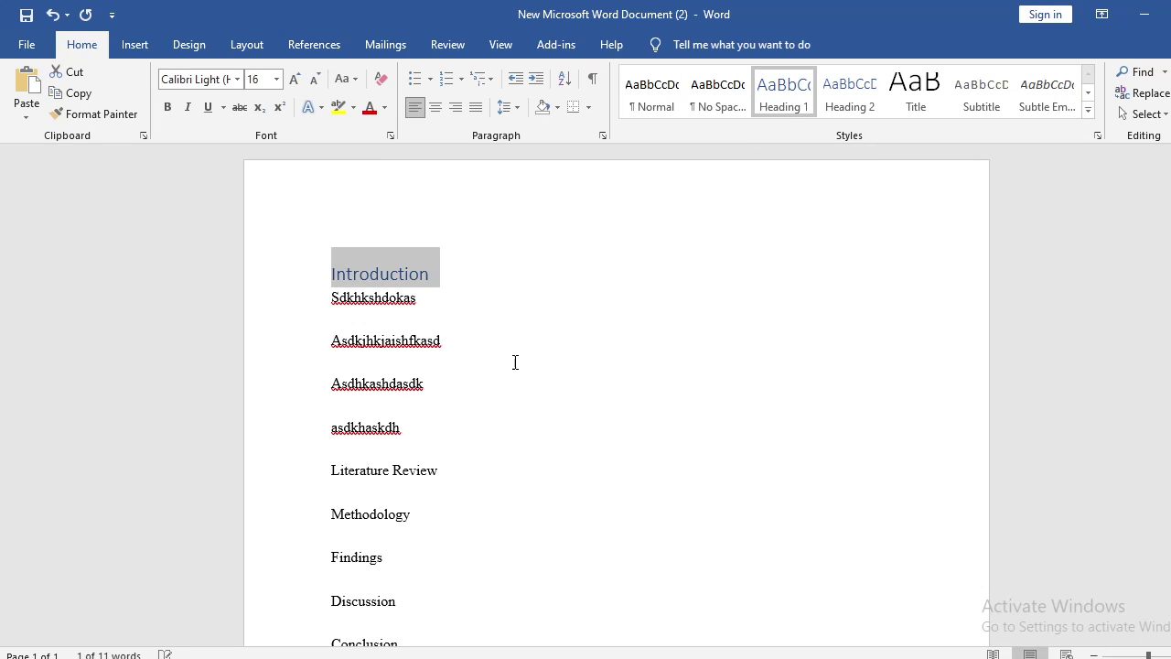
{"action": "left_click", "coordinate": [596, 269]}
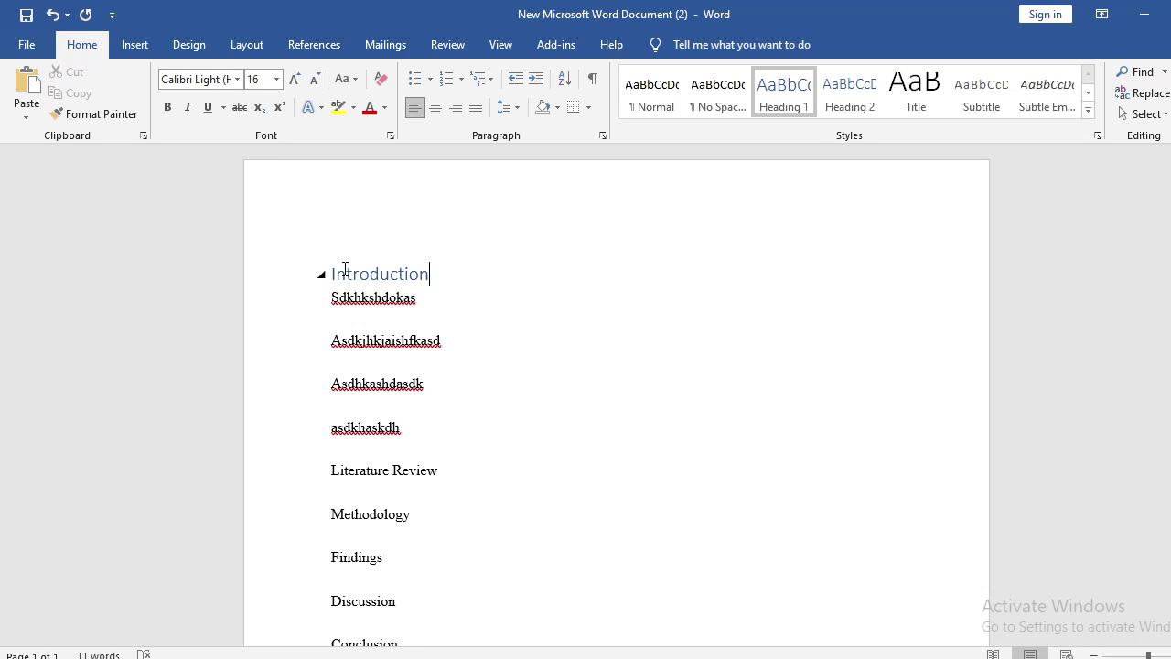
- Change the Introduction heading to Times New Roman, size 12, and center it
{"action": "left_click_drag", "start_coordinate": [341, 272], "coordinate": [433, 260]}
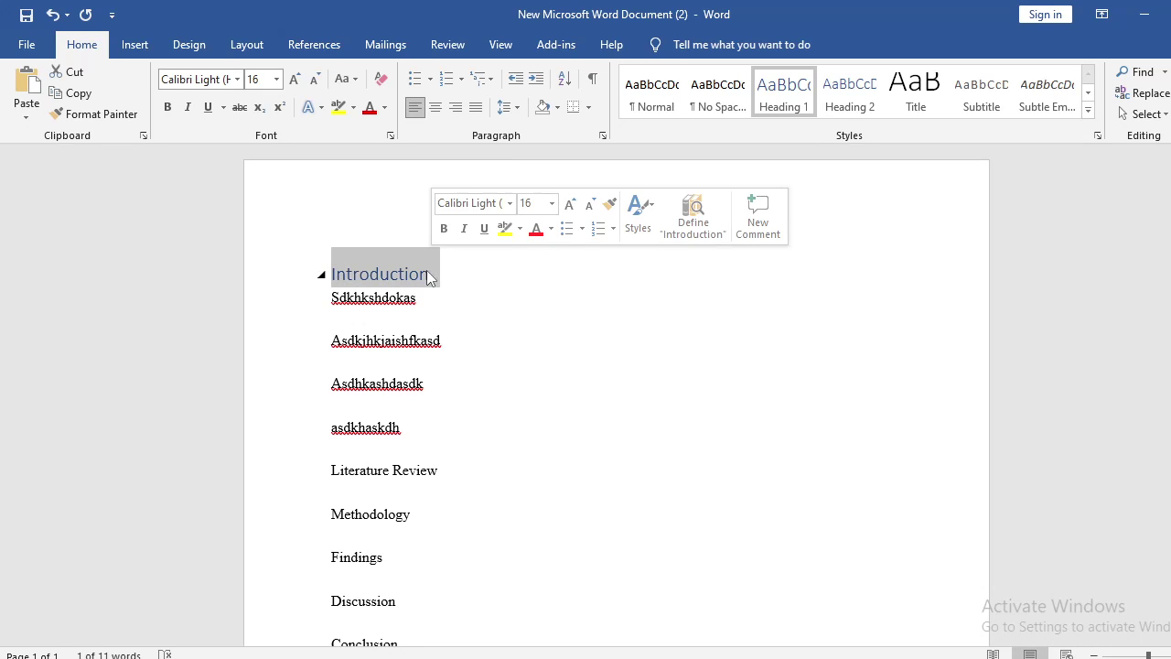
{"action": "left_click", "coordinate": [237, 80]}
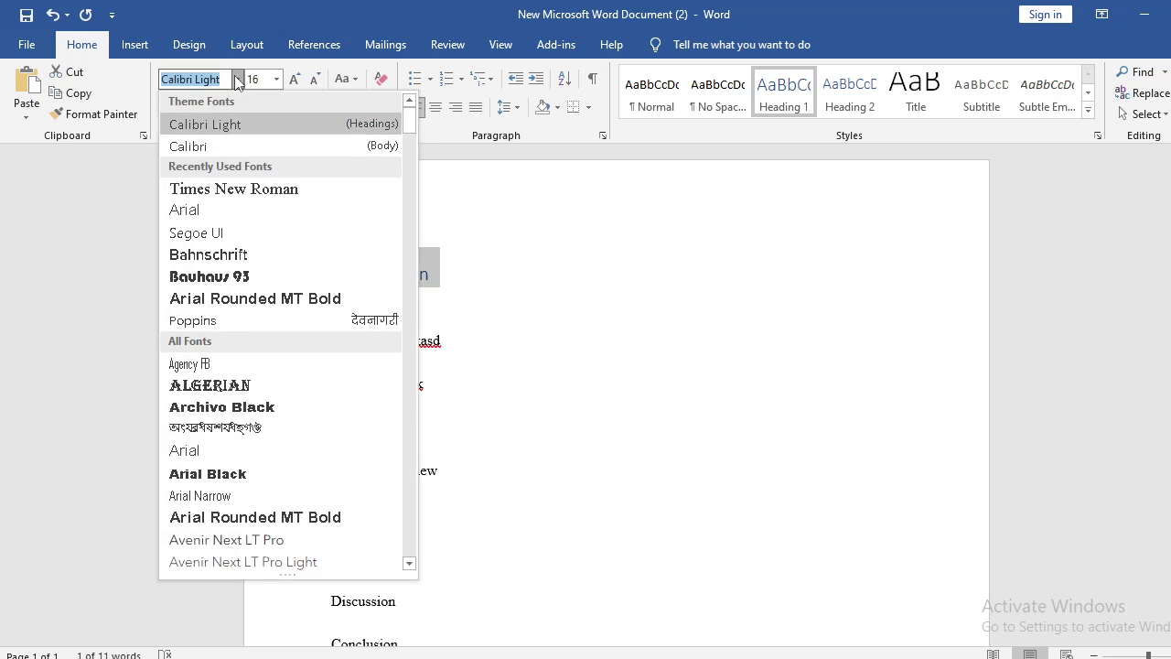
{"action": "left_click", "coordinate": [260, 190]}
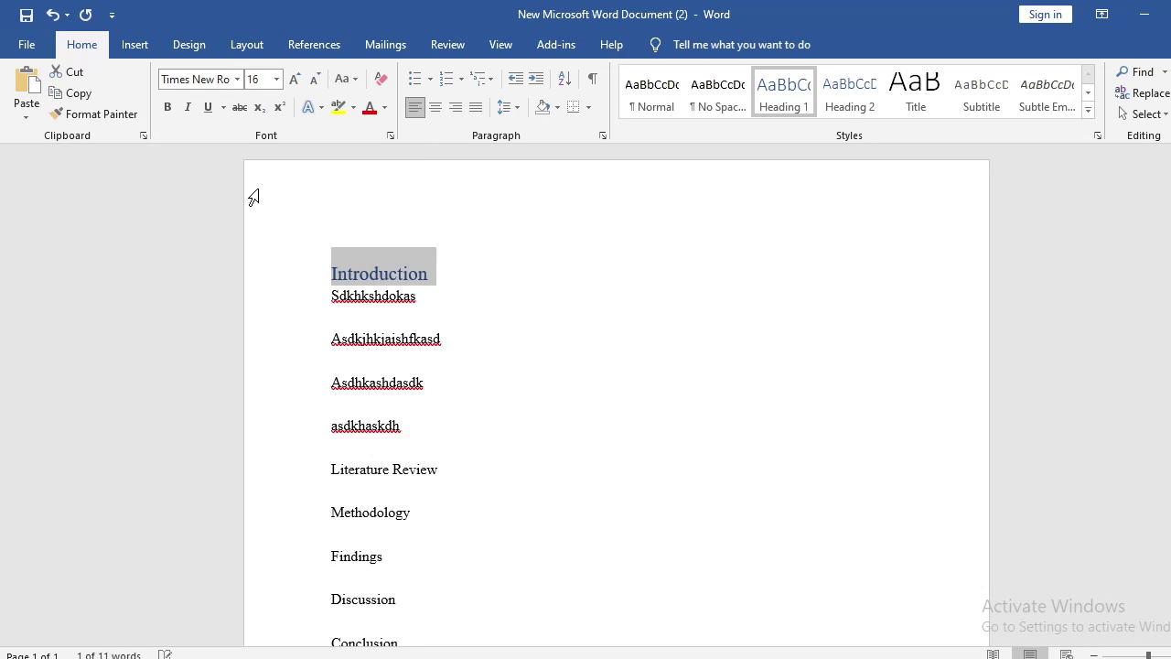
{"action": "left_click", "coordinate": [319, 74]}
{"action": "left_click", "coordinate": [320, 74]}
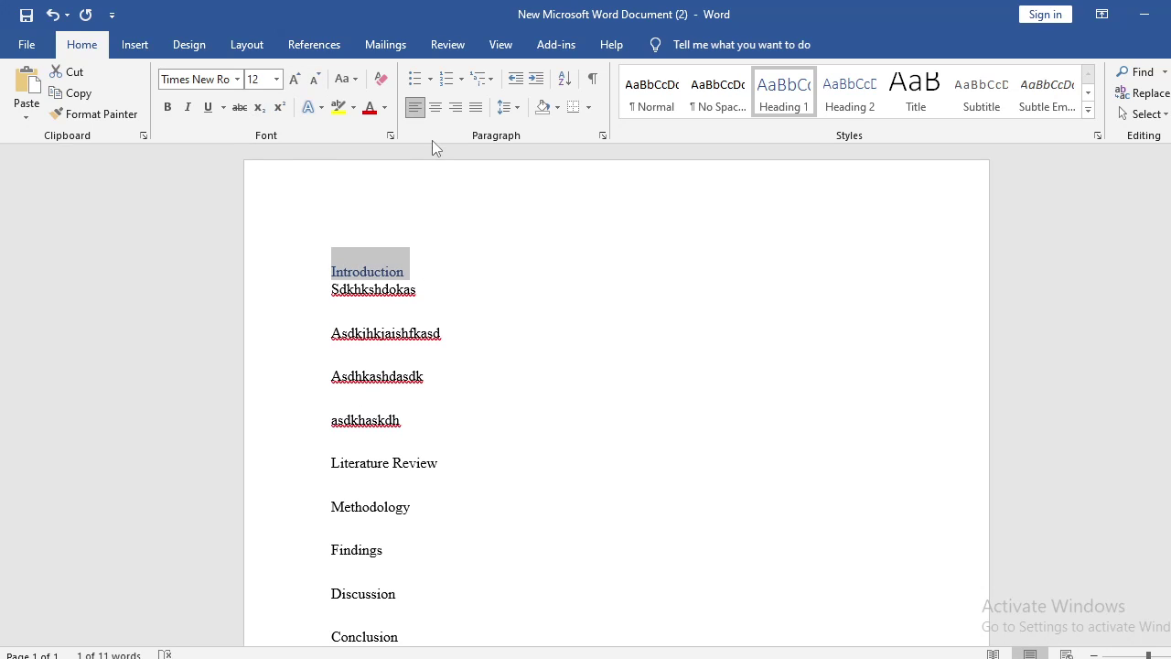
{"action": "left_click", "coordinate": [436, 107]}
{"action": "left_click", "coordinate": [580, 274]}
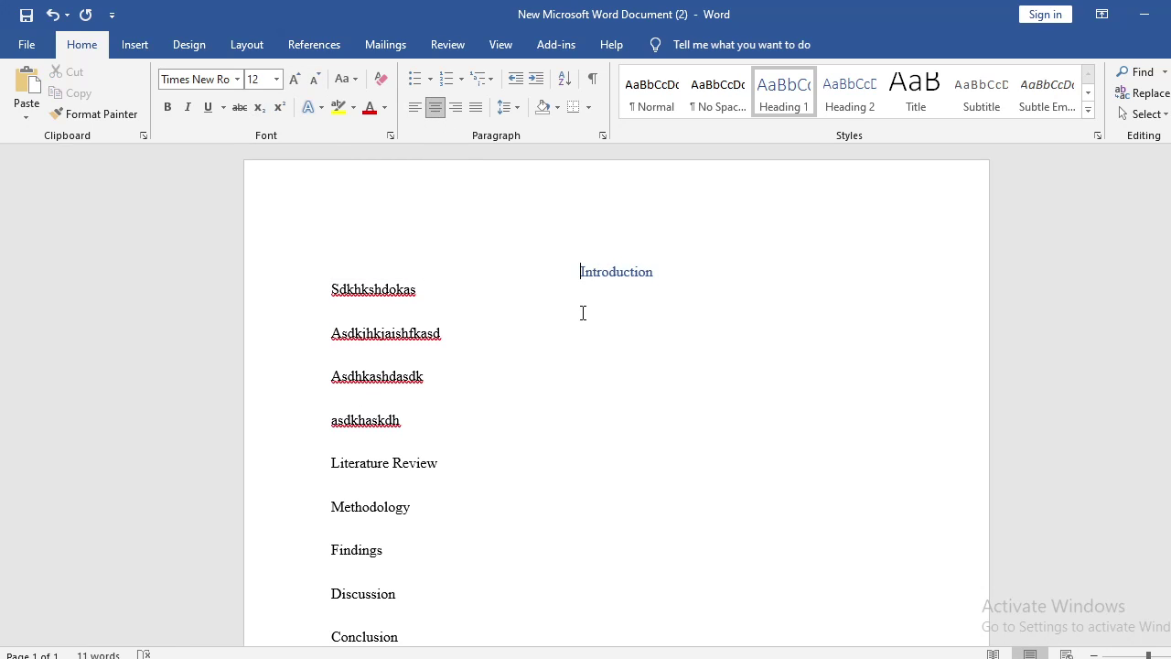
- Set the line spacing of the whole document to 2.0
{"action": "left_click_drag", "start_coordinate": [559, 294], "coordinate": [582, 250]}
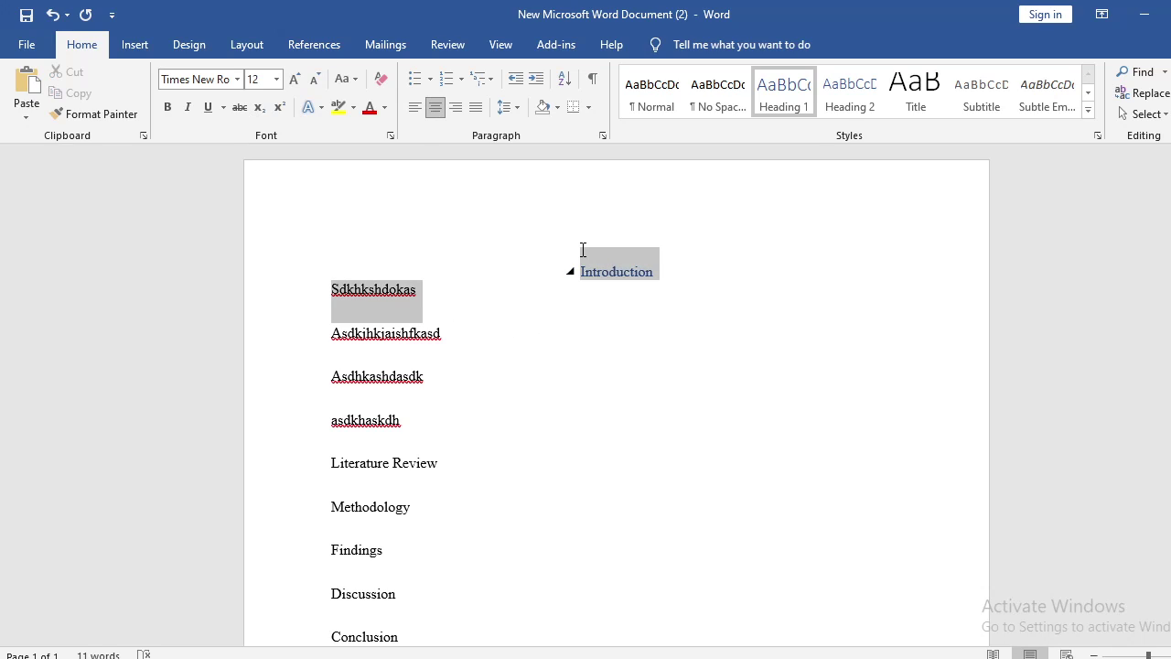
{"action": "left_click", "coordinate": [492, 335]}
{"action": "scroll", "coordinate": [500, 382], "scroll_direction": "down", "scroll_amount": 1}
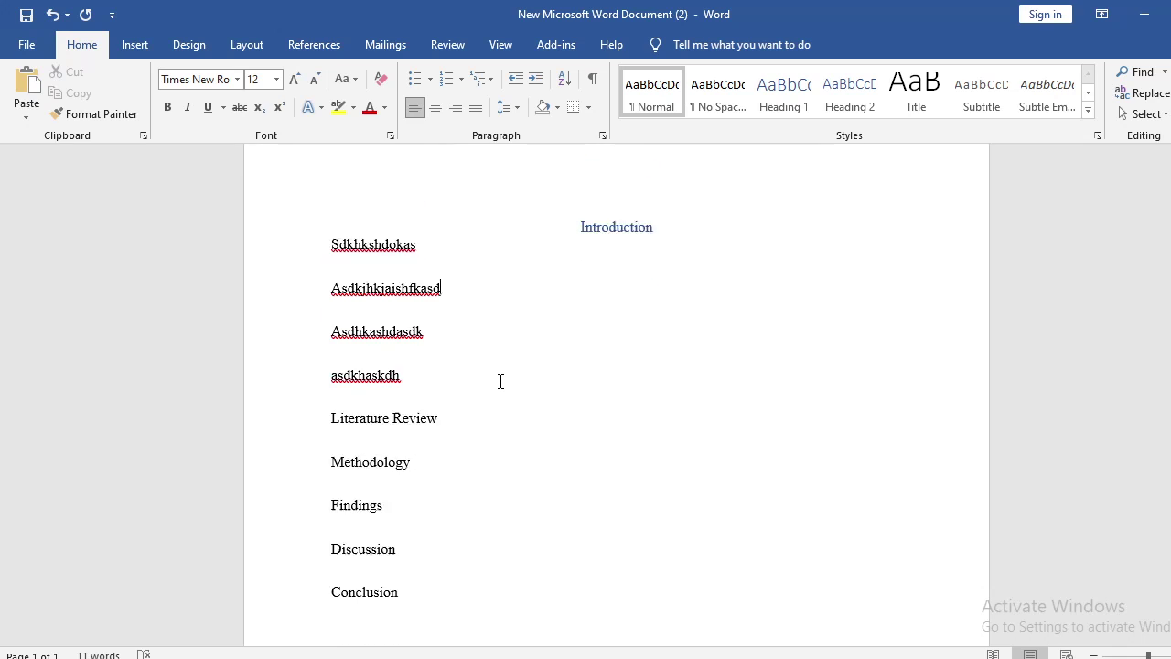
{"action": "scroll", "coordinate": [500, 381], "scroll_direction": "up", "scroll_amount": 1}
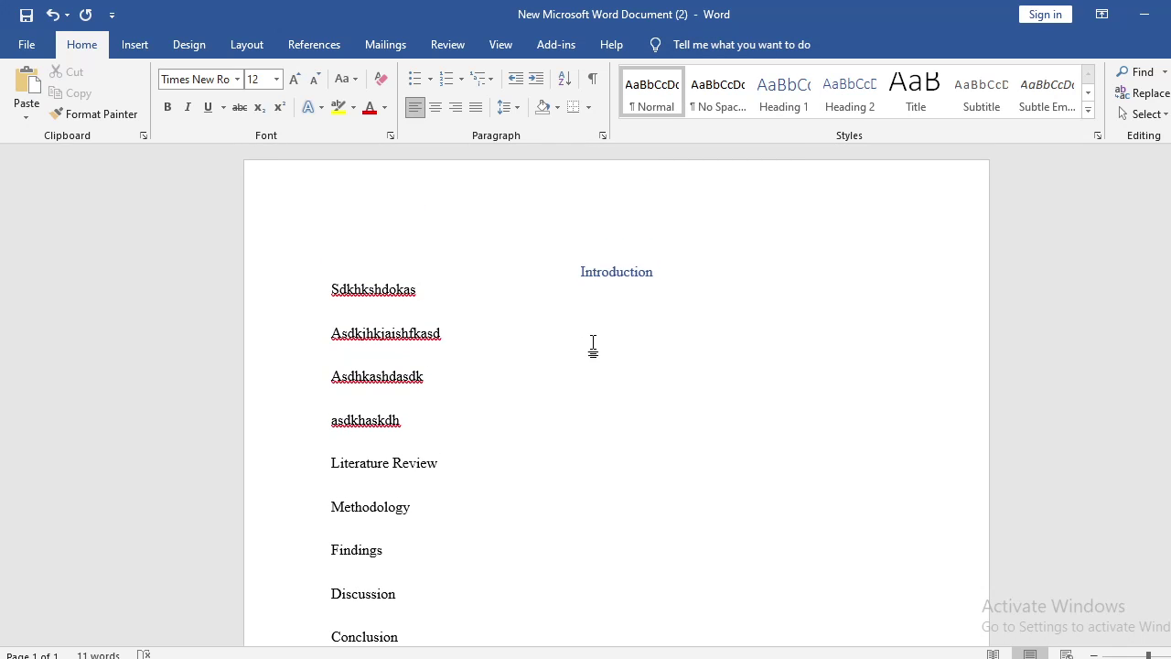
{"action": "key", "text": "ctrl+a"}
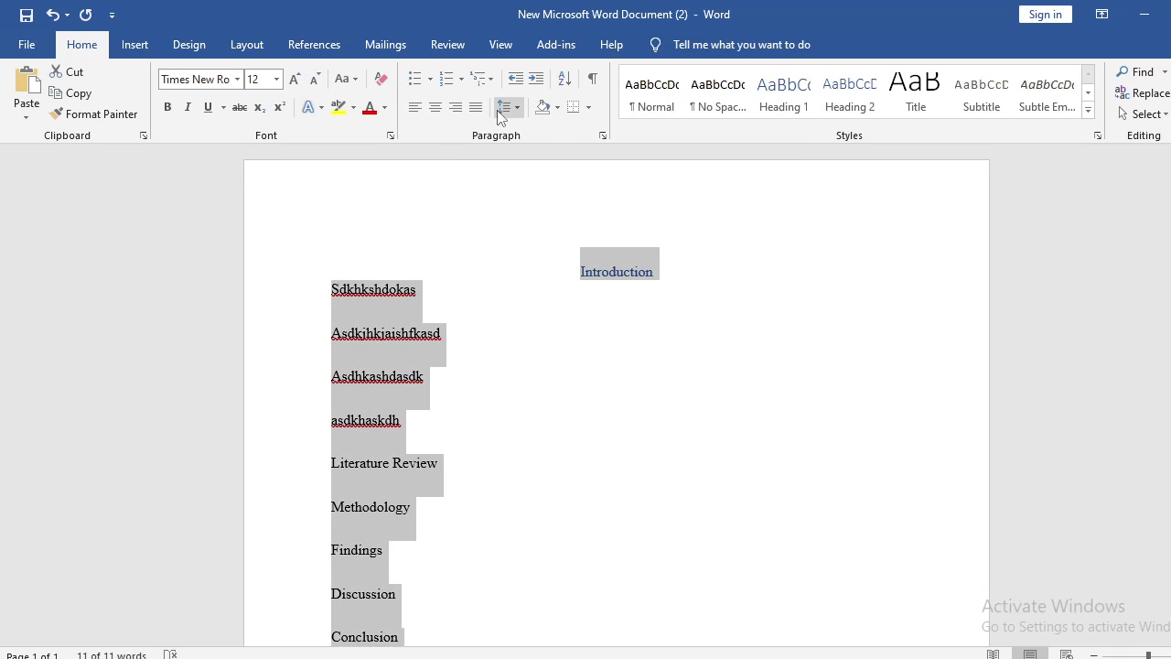
{"action": "left_click", "coordinate": [503, 107]}
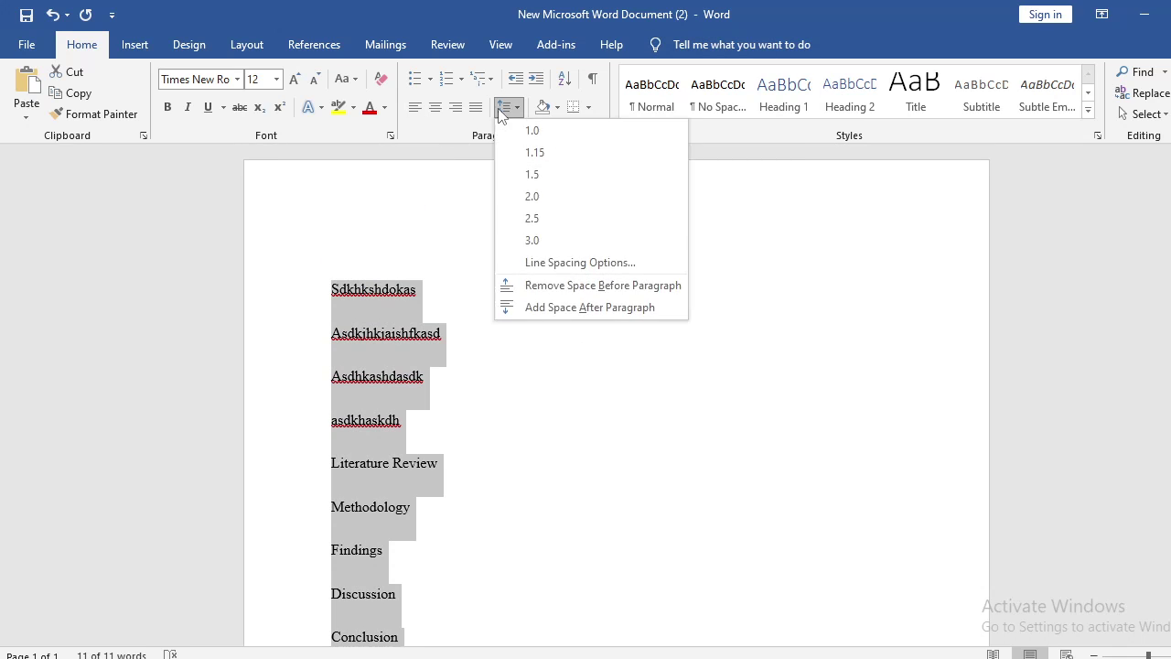
{"action": "left_click", "coordinate": [540, 197]}
{"action": "left_click", "coordinate": [520, 397]}
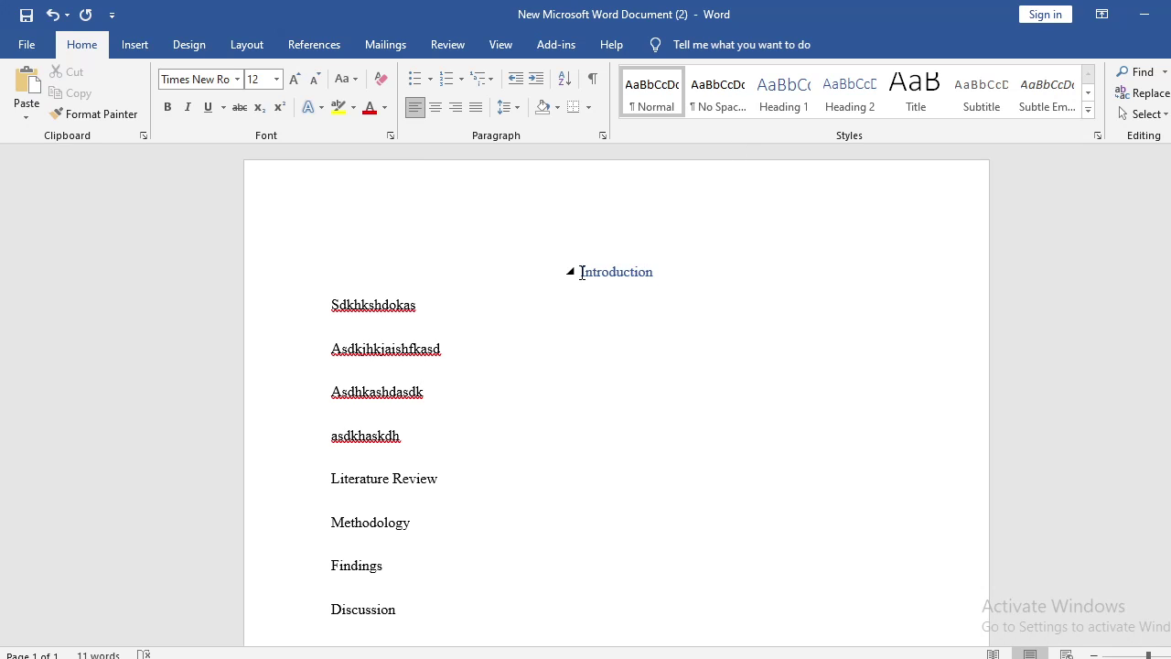
- Delete the blue Introduction heading and retype Introduction as Normal text on its own line above the first placeholder line
{"action": "left_click_drag", "start_coordinate": [582, 273], "coordinate": [497, 290]}
{"action": "left_click", "coordinate": [680, 280]}
{"action": "key", "text": "BackSpace"}
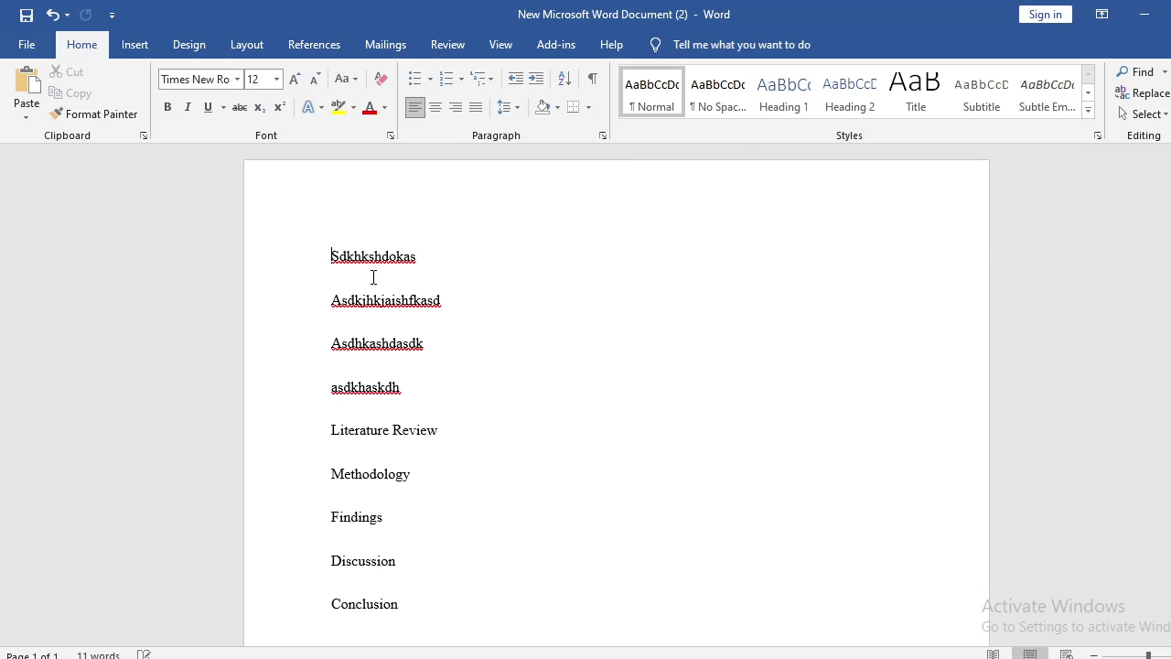
{"action": "key", "text": "Return"}
{"action": "type", "text": "Introduction"}
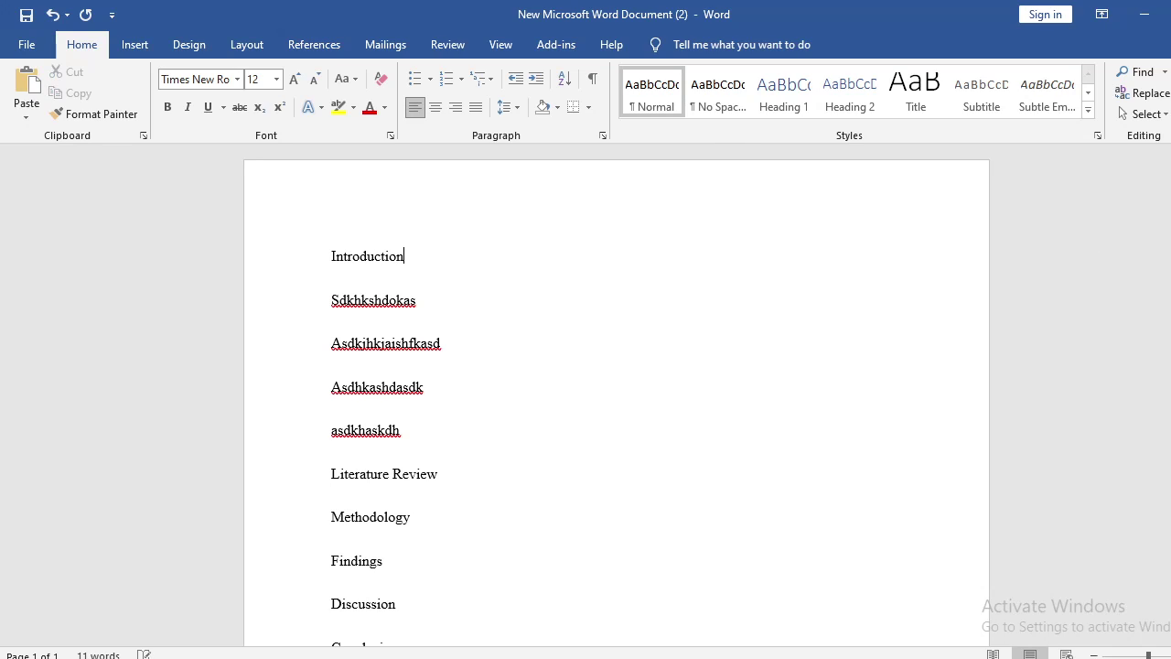
- Delete the Introduction line, then try the Heading 1 style on the first line with the test text "dgdf"
{"action": "left_click", "coordinate": [289, 280]}
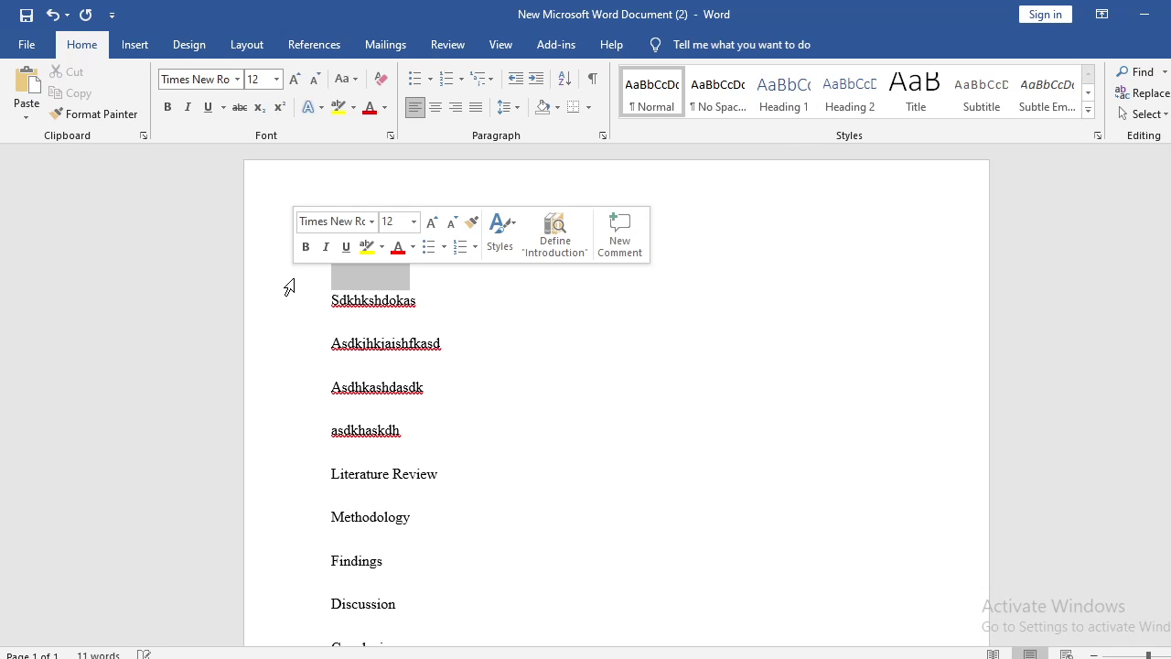
{"action": "key", "text": "Delete"}
{"action": "left_click", "coordinate": [783, 91]}
{"action": "type", "text": "dgdf"}
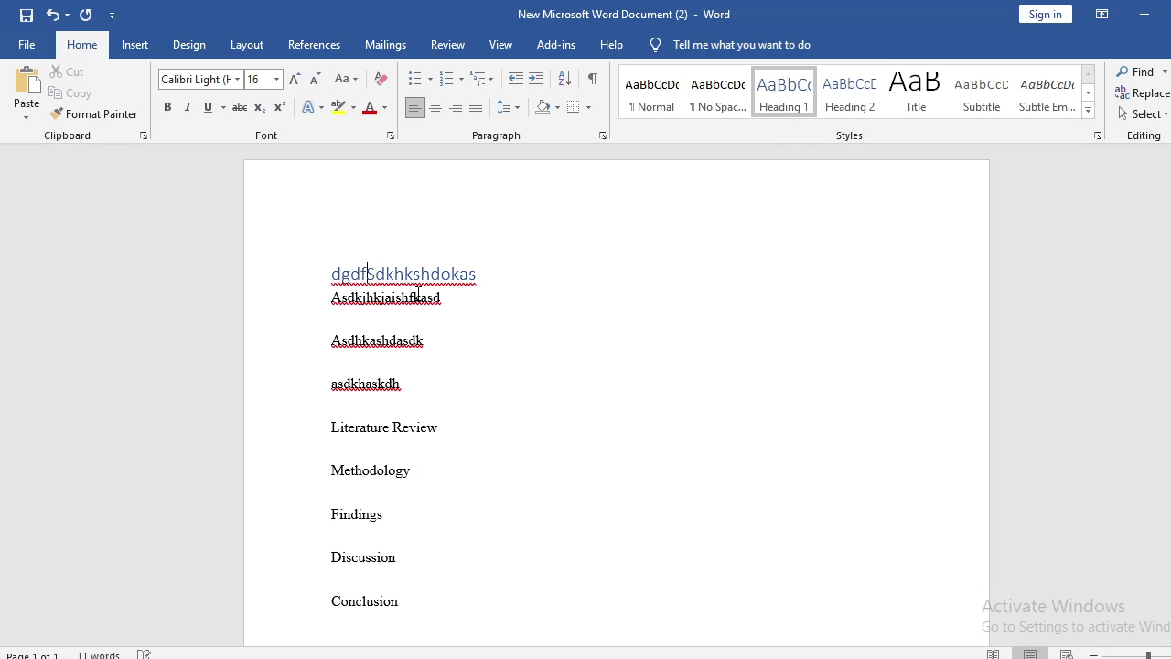
- Delete the Heading 1 test line and retype Introduction as a separate Normal line above the remaining placeholder text
{"action": "key", "text": "End"}
{"action": "left_click_drag", "start_coordinate": [482, 275], "coordinate": [513, 252]}
{"action": "left_click", "coordinate": [334, 302]}
{"action": "key", "text": "Delete"}
{"action": "type", "text": "Introduction"}
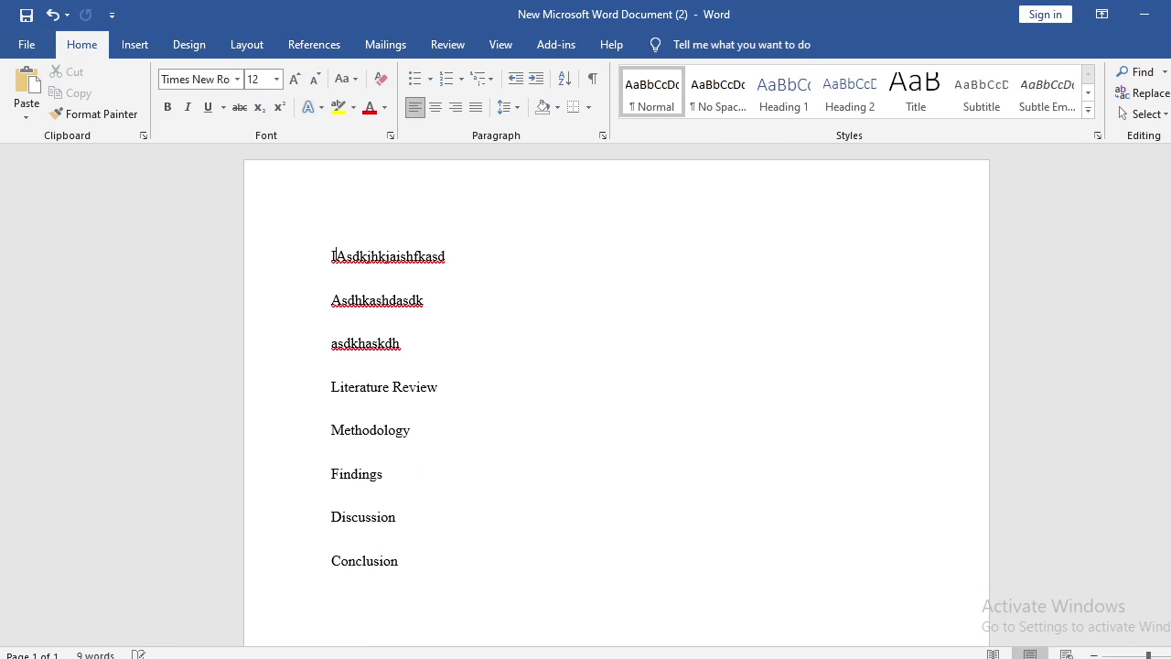
{"action": "key", "text": "Return"}
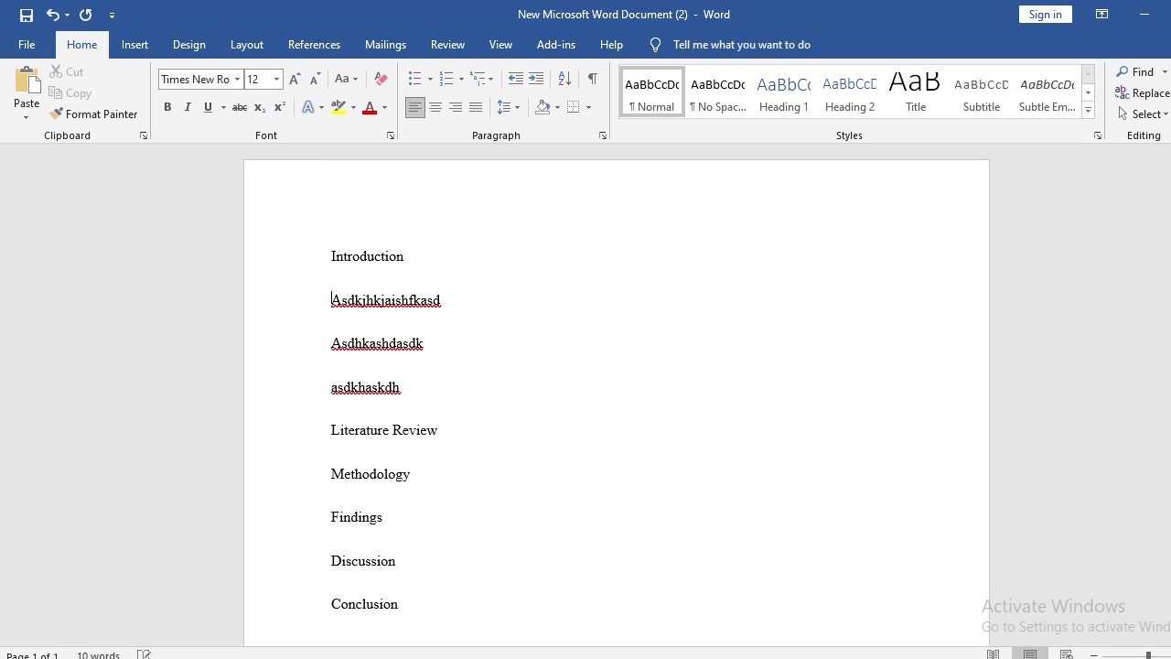
- Center the retyped Introduction line and make it bold
{"action": "left_click", "coordinate": [431, 109]}
{"action": "left_click_drag", "start_coordinate": [660, 257], "coordinate": [512, 259]}
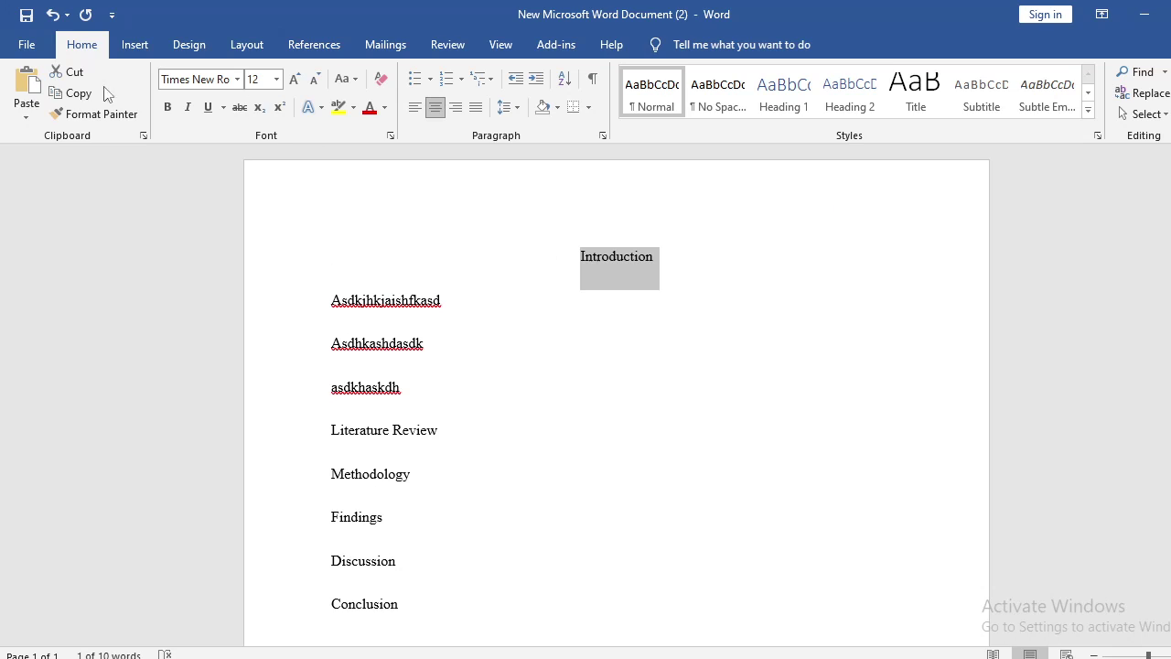
{"action": "left_click", "coordinate": [168, 107]}
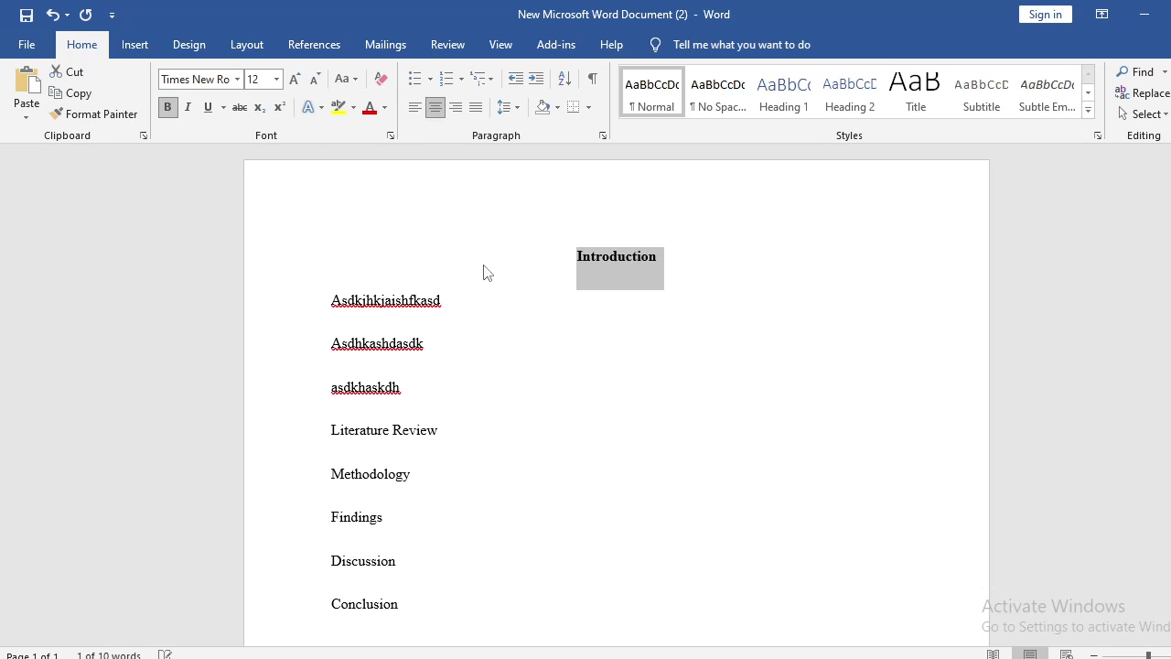
- Update the Heading 1 style to match the Introduction formatting and apply that style to Literature Review
{"action": "left_click", "coordinate": [787, 92]}
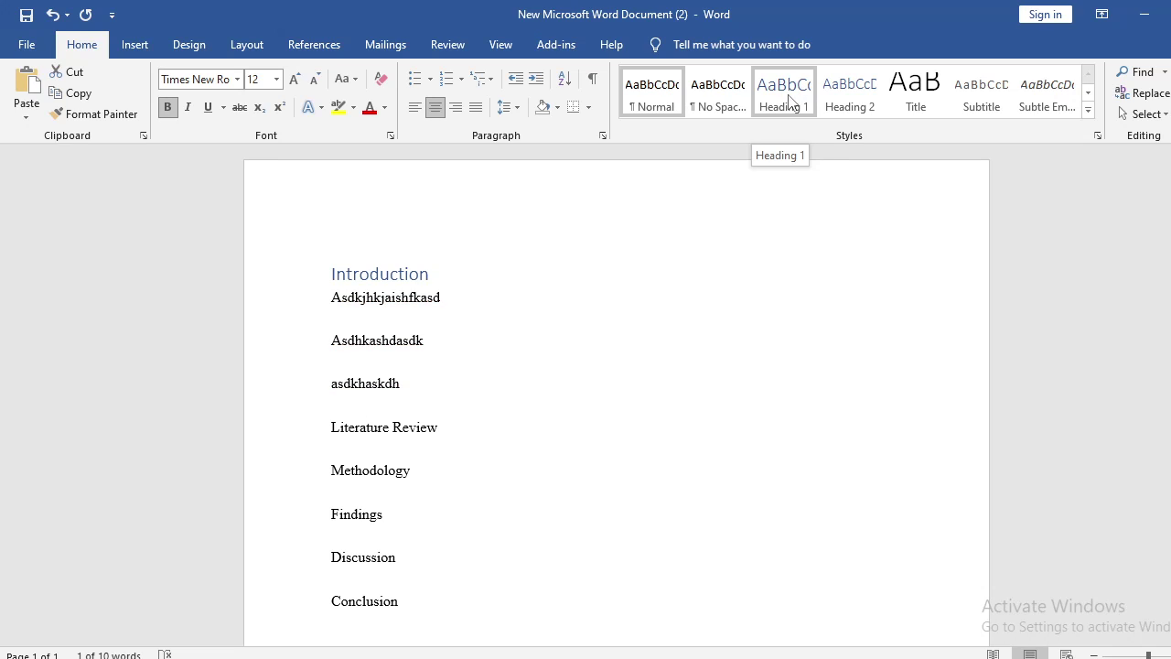
{"action": "right_click", "coordinate": [789, 98]}
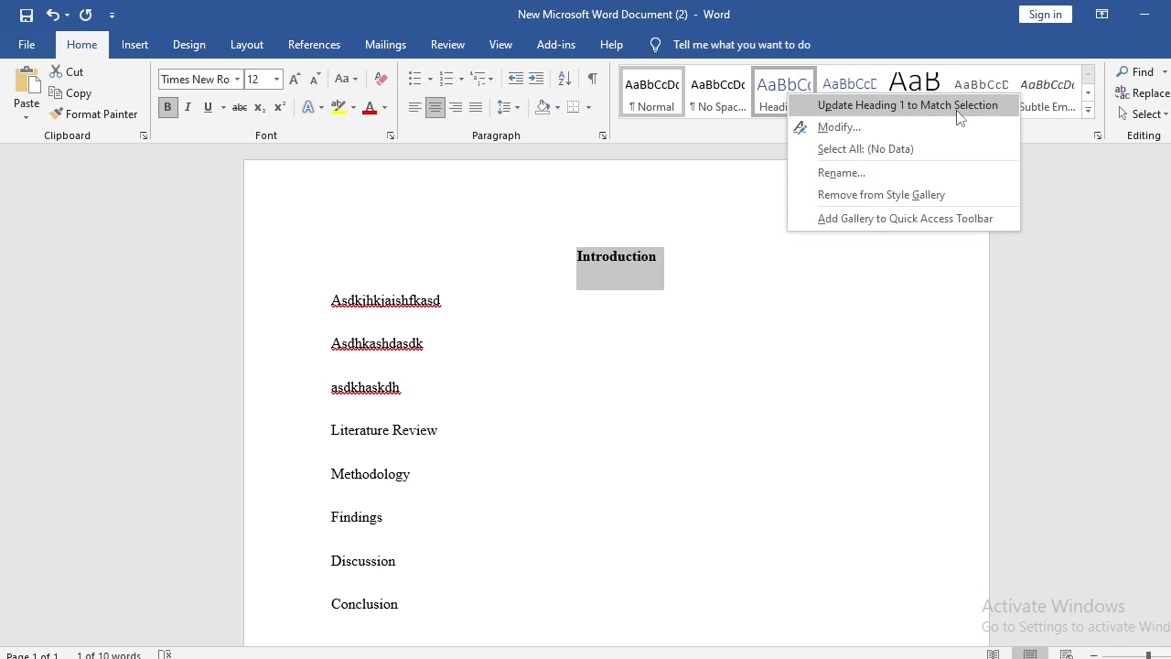
{"action": "left_click", "coordinate": [873, 114]}
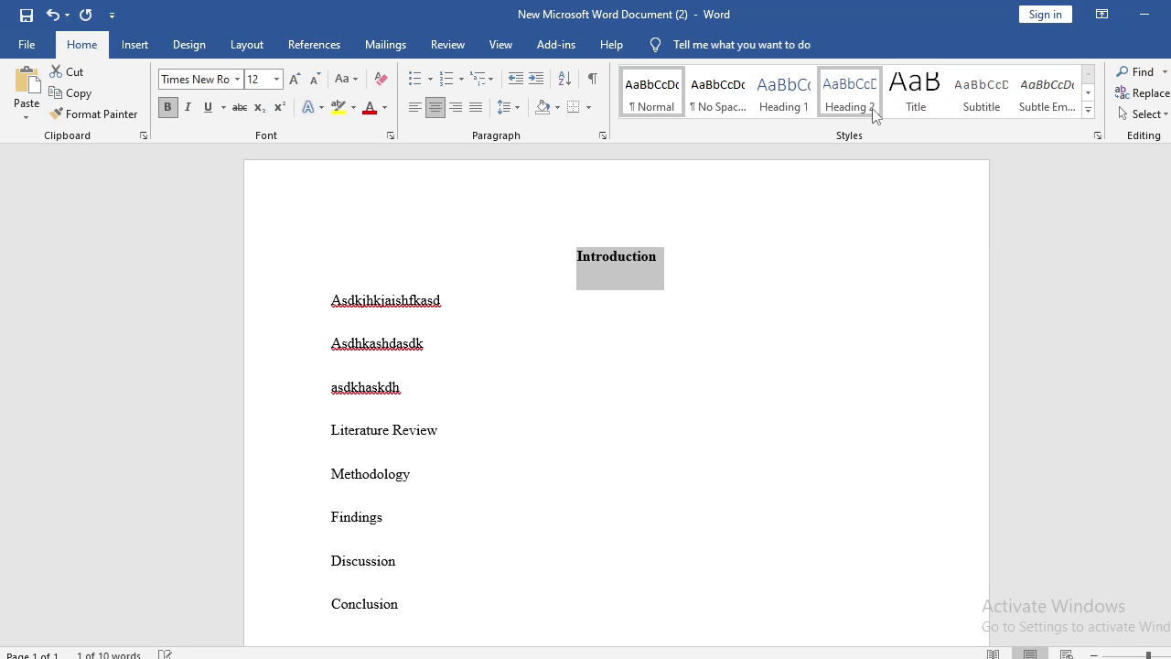
{"action": "left_click", "coordinate": [674, 269]}
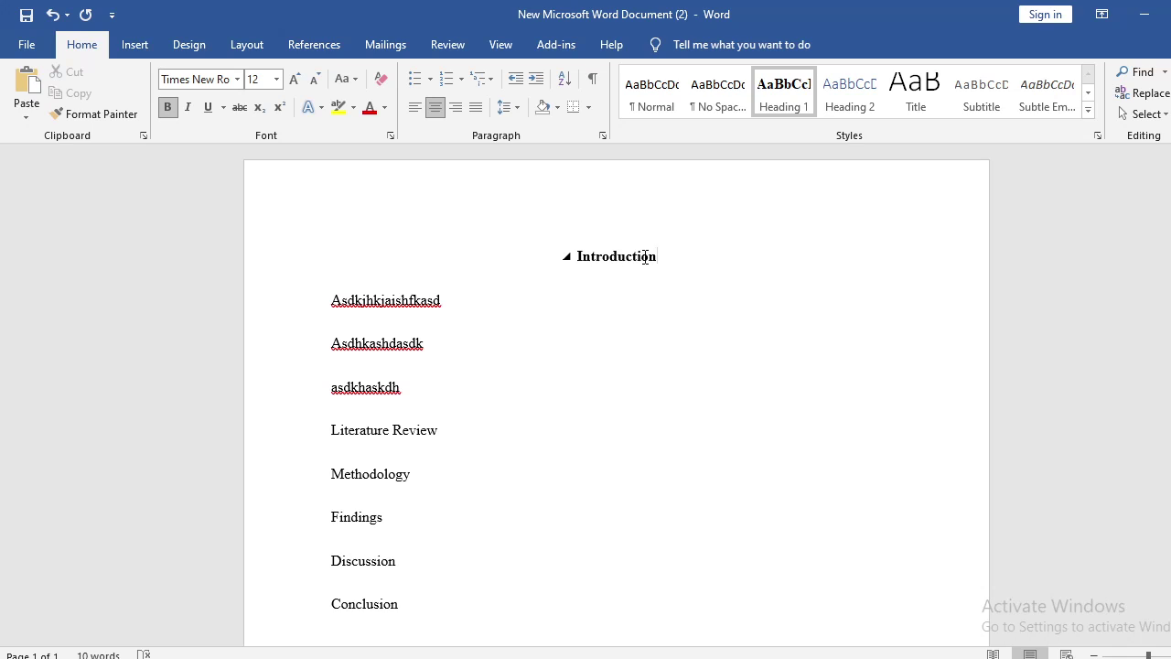
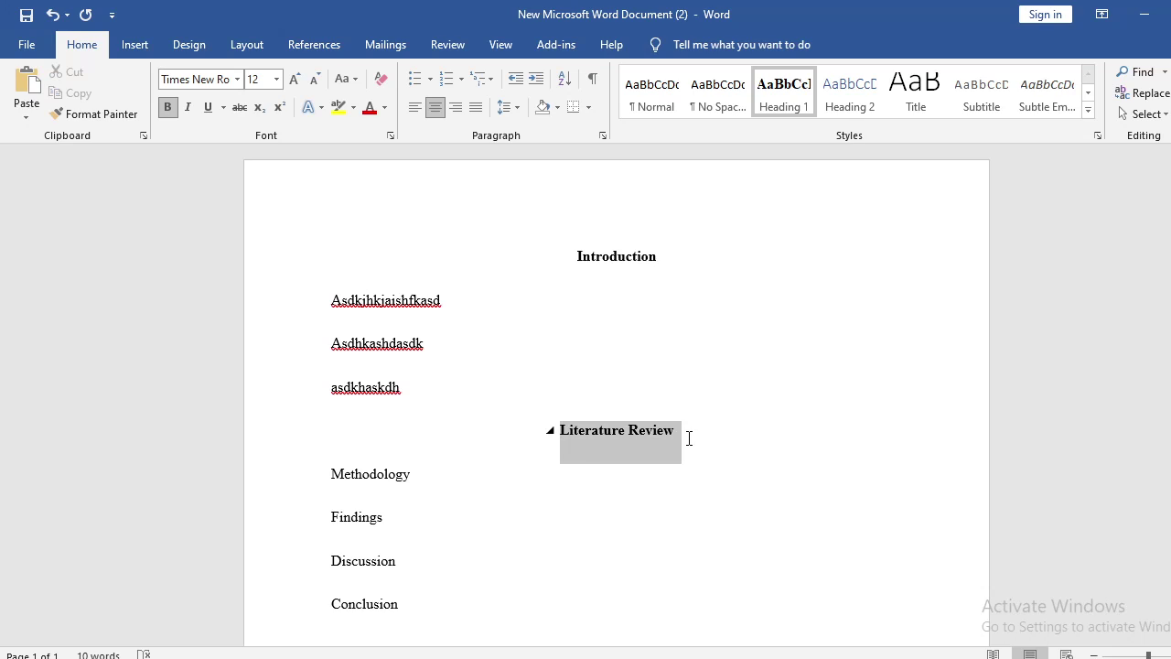
{"action": "left_click", "coordinate": [585, 464]}
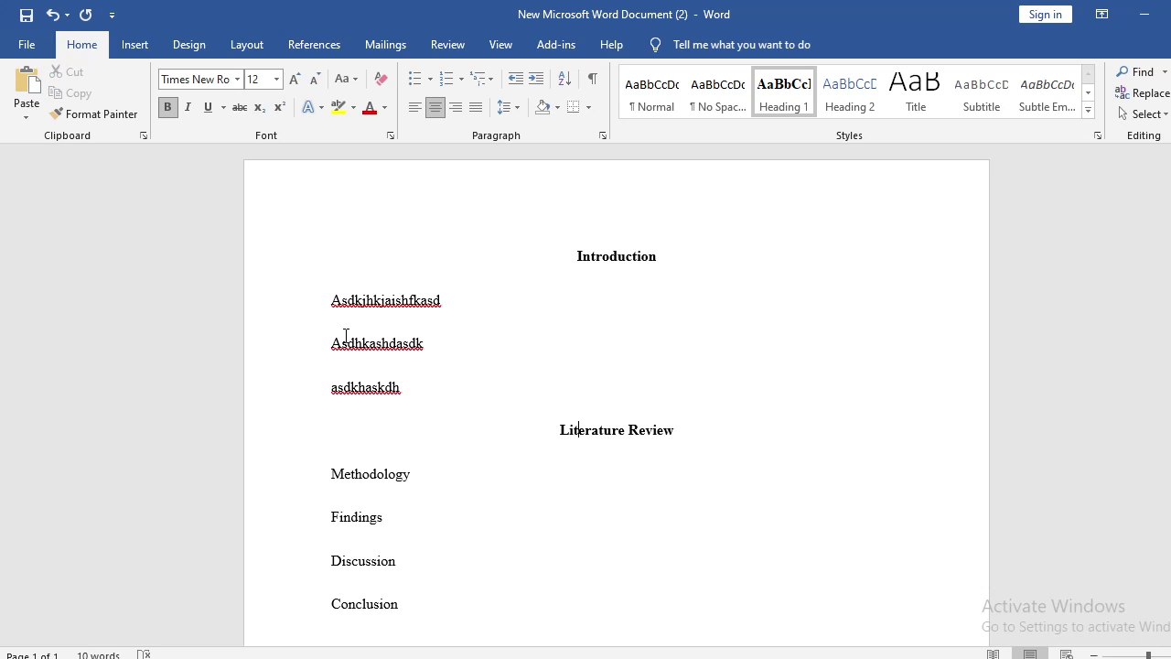
- Indent the first line of the paragraph below Introduction and extend it with "kjhsdkklsdk" and a run of k's until it wraps onto a third line
{"action": "left_click", "coordinate": [331, 303]}
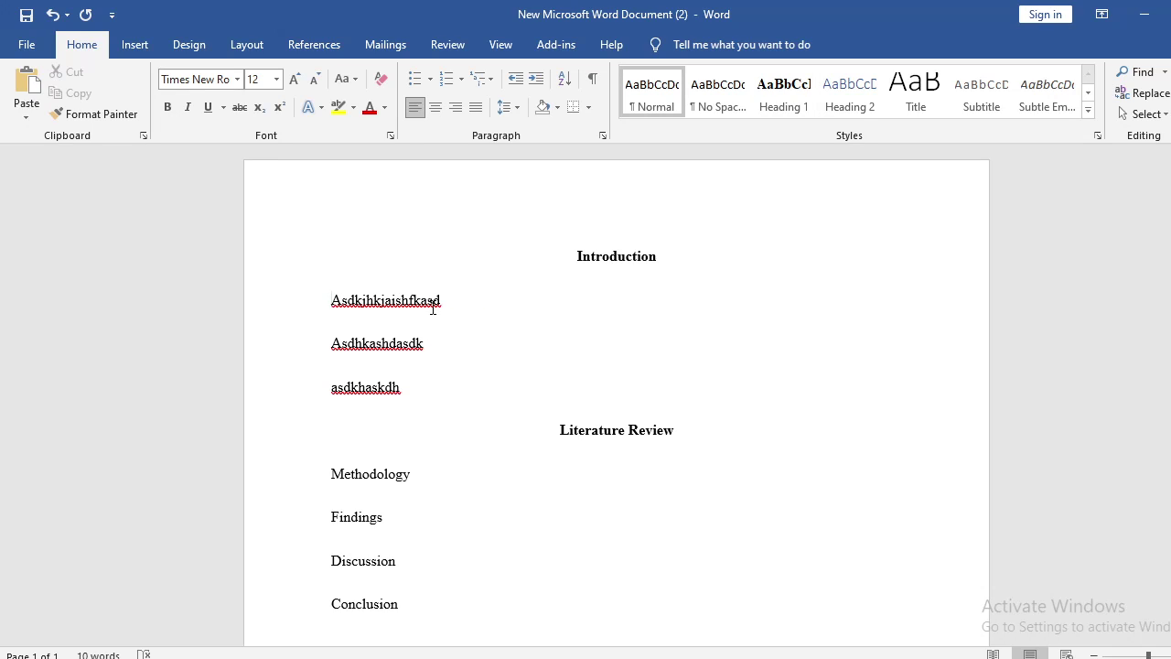
{"action": "key", "text": "Tab"}
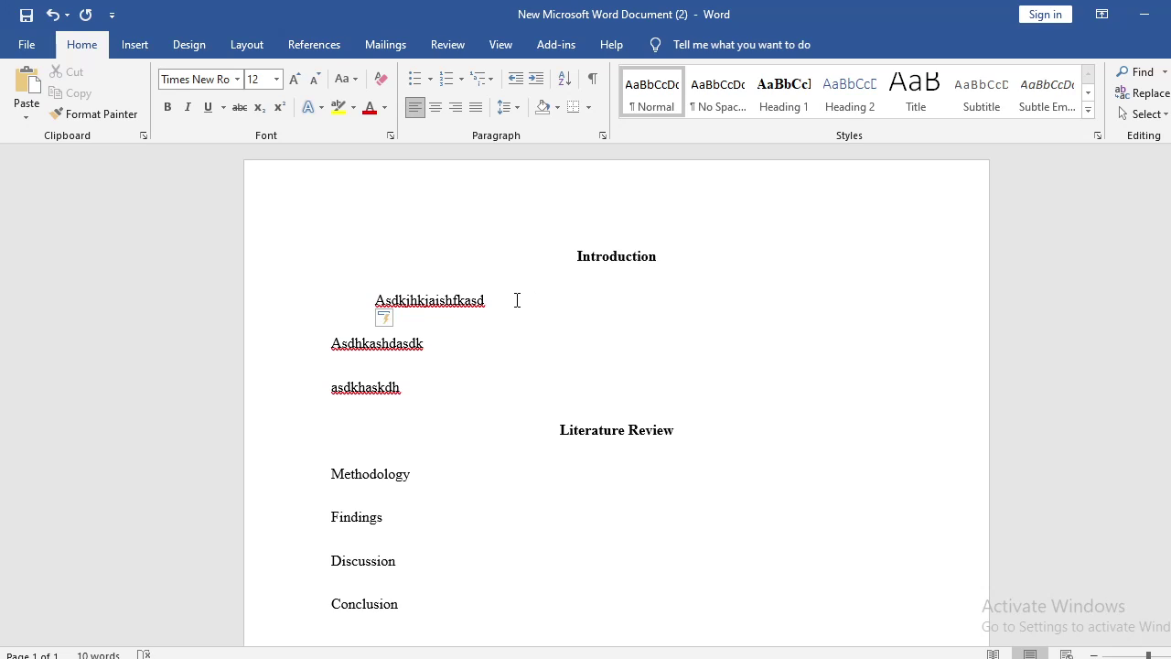
{"action": "left_click", "coordinate": [516, 300]}
{"action": "type", "text": "kjhsdkklsdk"}
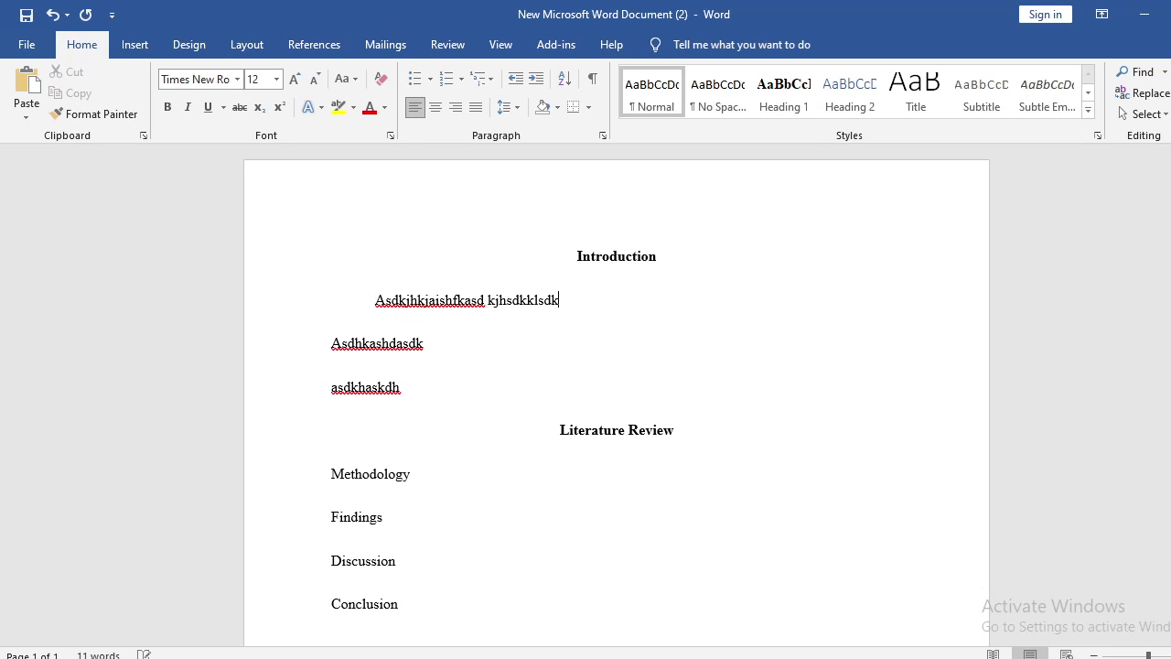
{"action": "type", "text": "kkkkkkkkkkkkkkkkkkkkkkkkkkkkkkkkkkkkkkkkkkkkkkkkkk"}
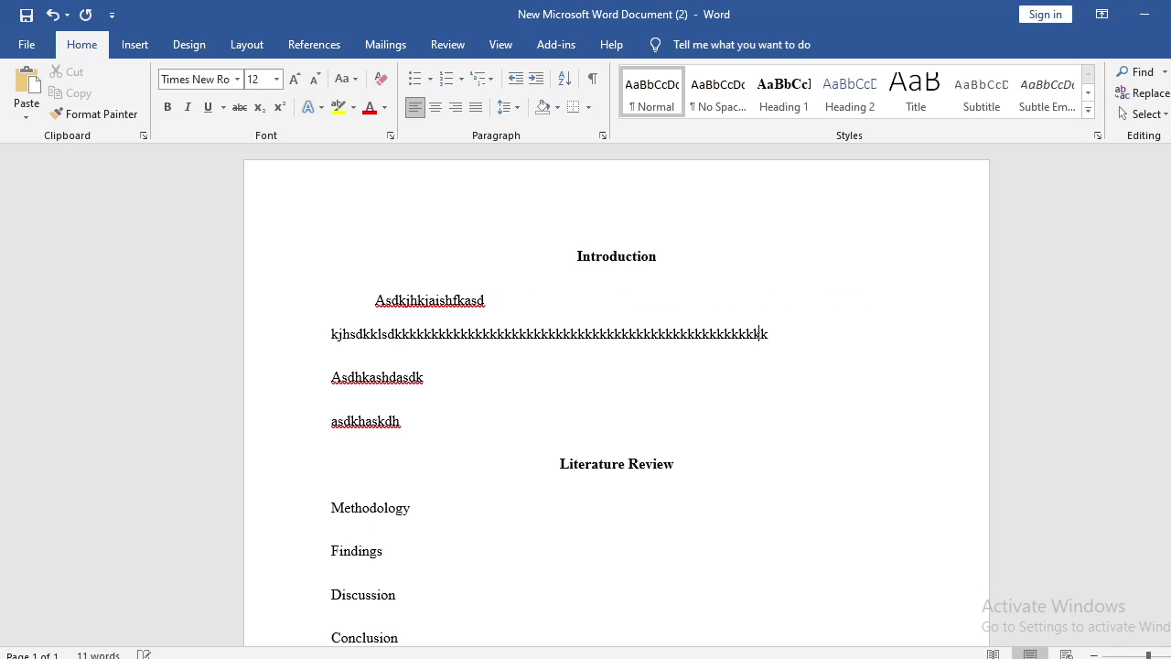
{"action": "type", "text": "kkkkkkkkkkkkkkkkkkkkkkkkkkkkkkkkkkkkkkkkkkkkkkkkkkkkkkkkkkkk"}
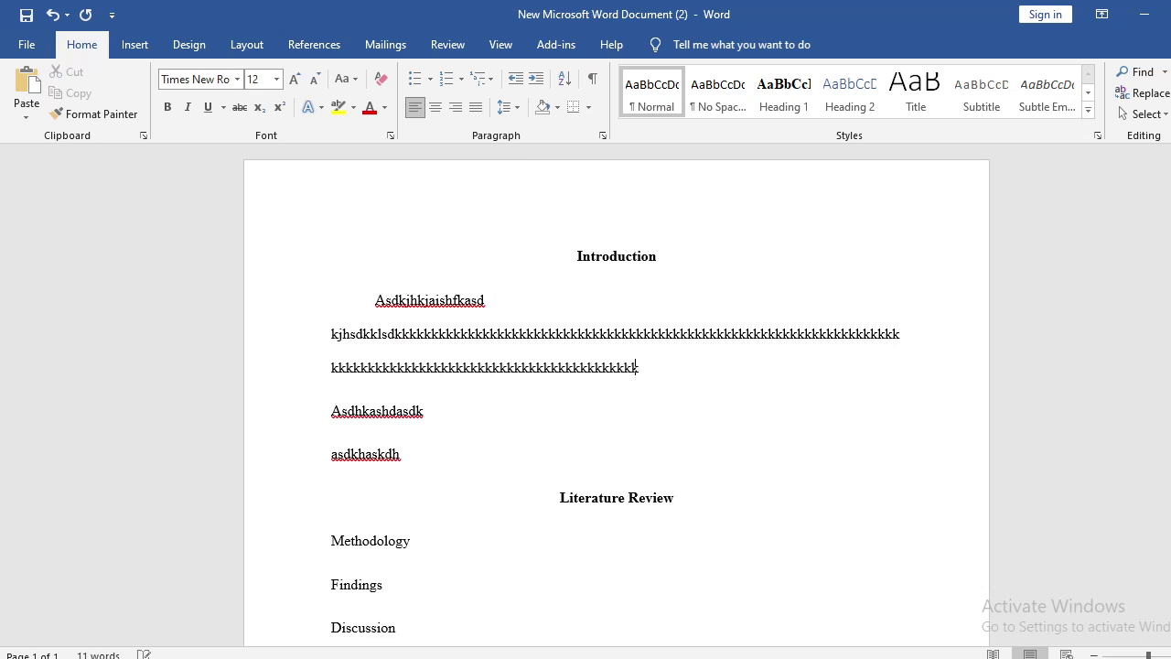
{"action": "type", "text": "kkkkkkkkkkkkkkkkkkkkkkkkkkkkkkkkkkk"}
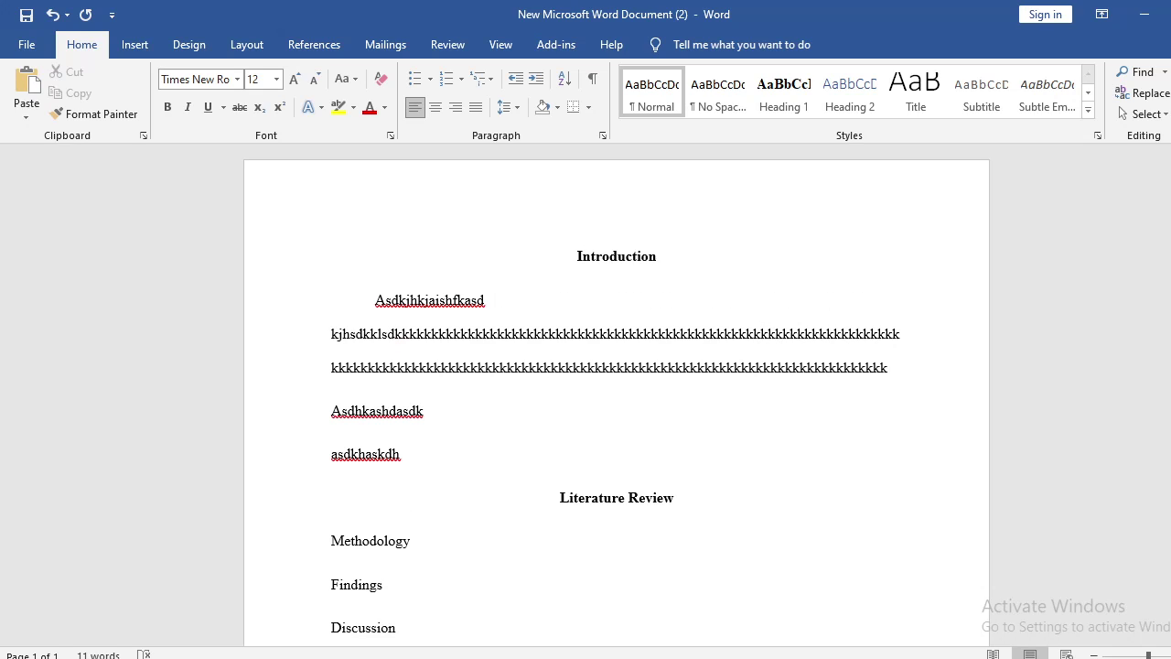
{"action": "left_click", "coordinate": [933, 363], "text": "shift"}
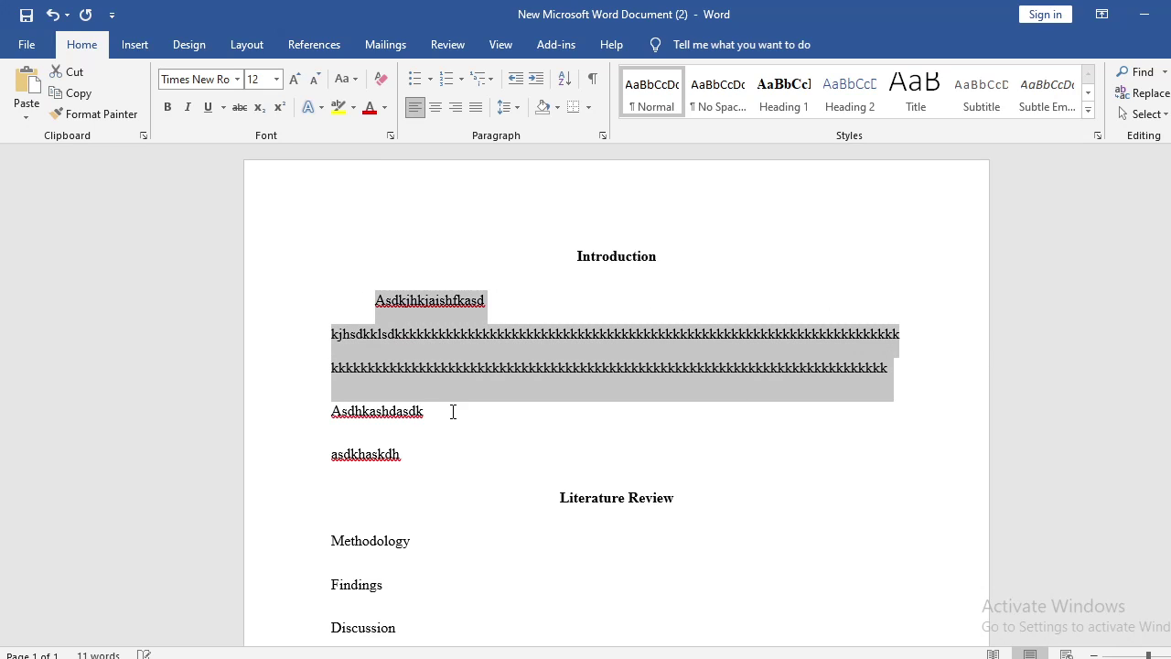
- Apply the Heading 1 style to the Methodology, Findings, Discussion and Conclusion lines
{"action": "left_click", "coordinate": [392, 431]}
{"action": "scroll", "coordinate": [407, 476], "scroll_direction": "down", "scroll_amount": 1}
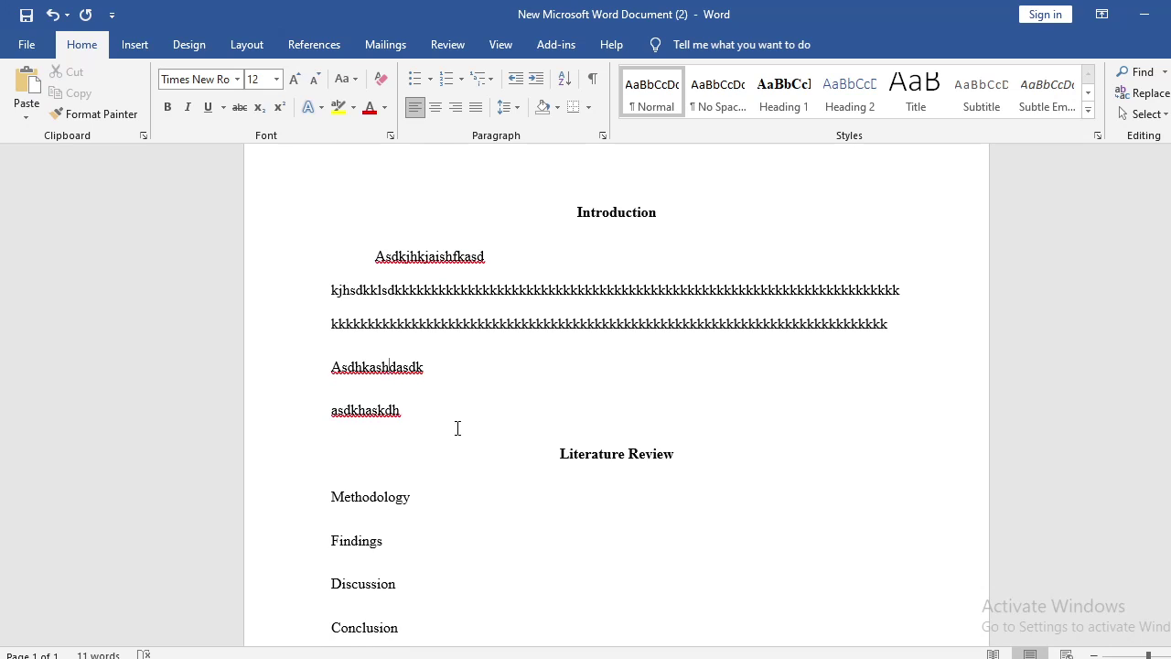
{"action": "scroll", "coordinate": [471, 504], "scroll_direction": "down", "scroll_amount": 2}
{"action": "left_click", "coordinate": [359, 451]}
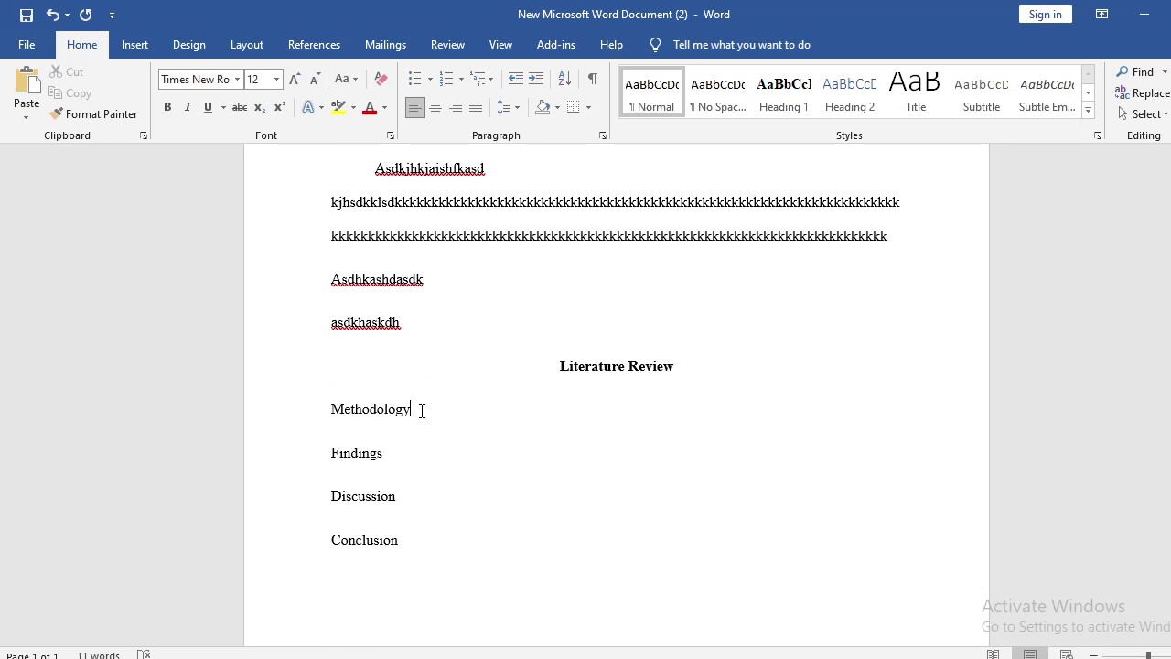
{"action": "left_click", "coordinate": [684, 366]}
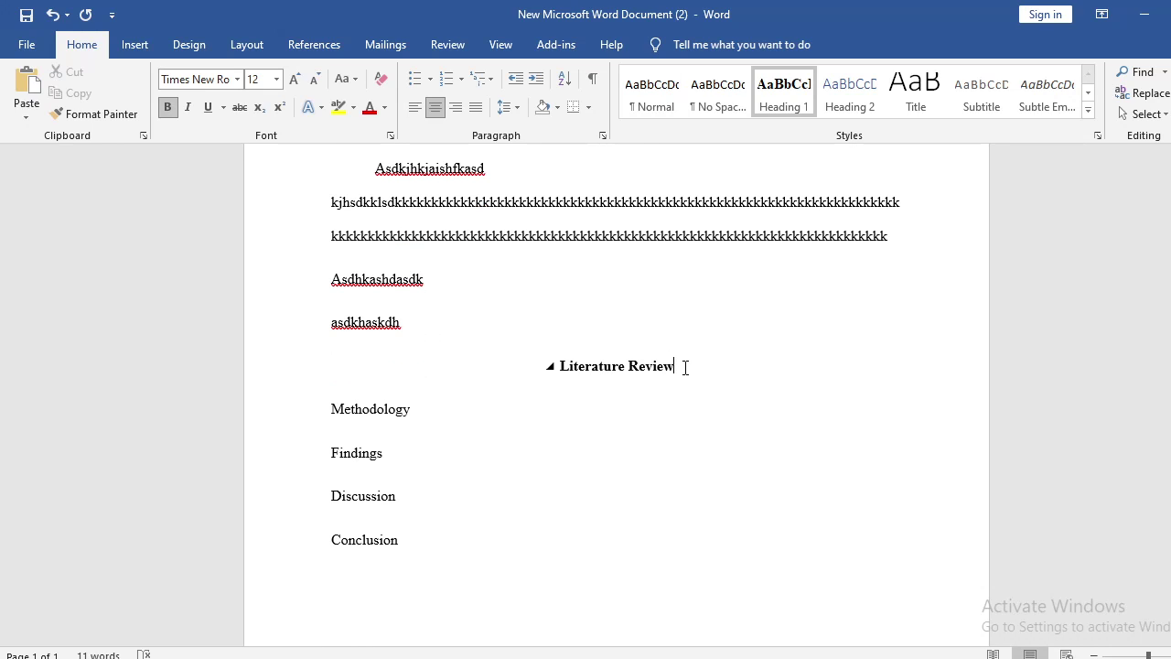
{"action": "left_click", "coordinate": [355, 413]}
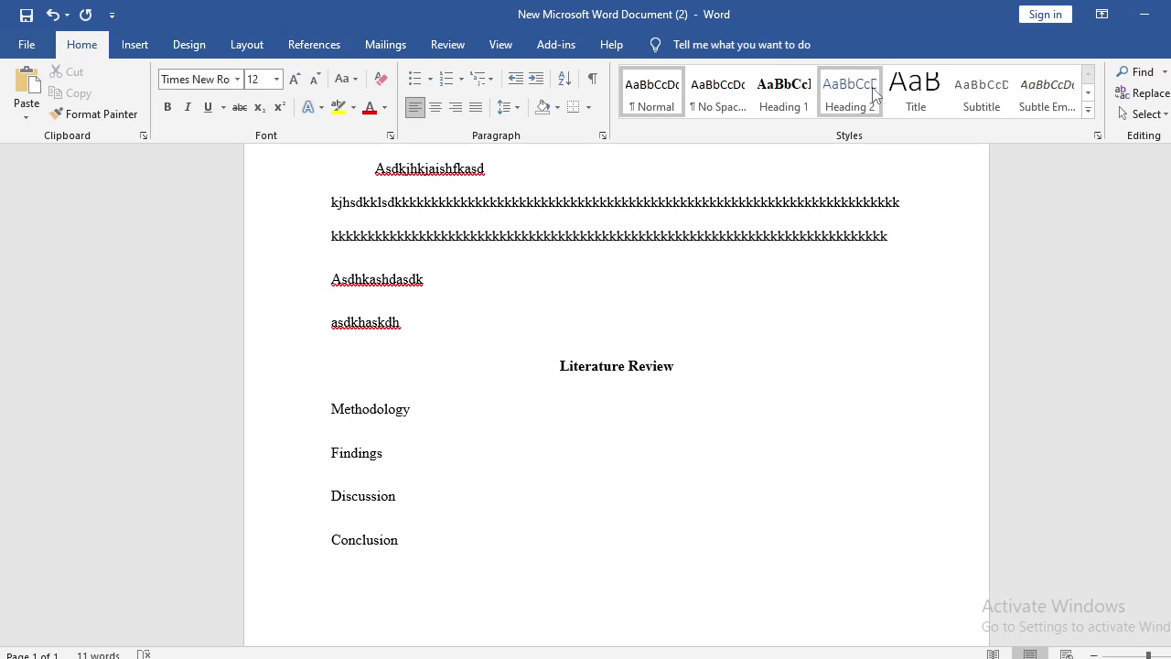
{"action": "left_click", "coordinate": [784, 92]}
{"action": "left_click", "coordinate": [367, 457]}
{"action": "key", "text": "ctrl+alt+1"}
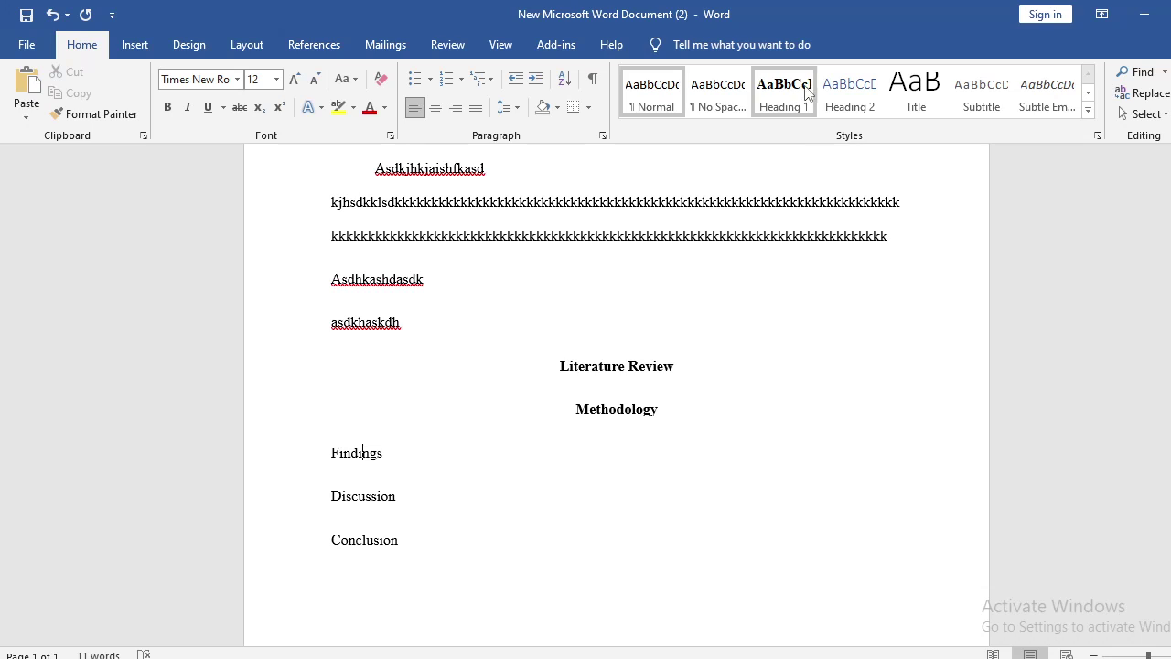
{"action": "left_click", "coordinate": [372, 496]}
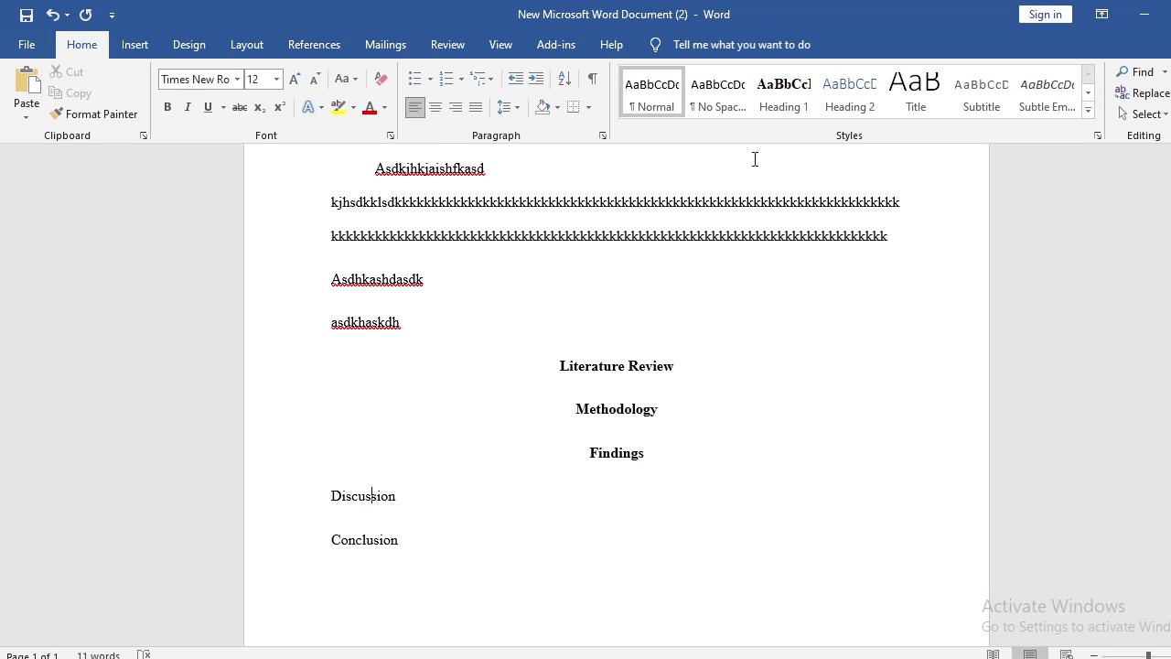
{"action": "left_click", "coordinate": [784, 92]}
{"action": "left_click", "coordinate": [358, 548]}
{"action": "left_click", "coordinate": [796, 116]}
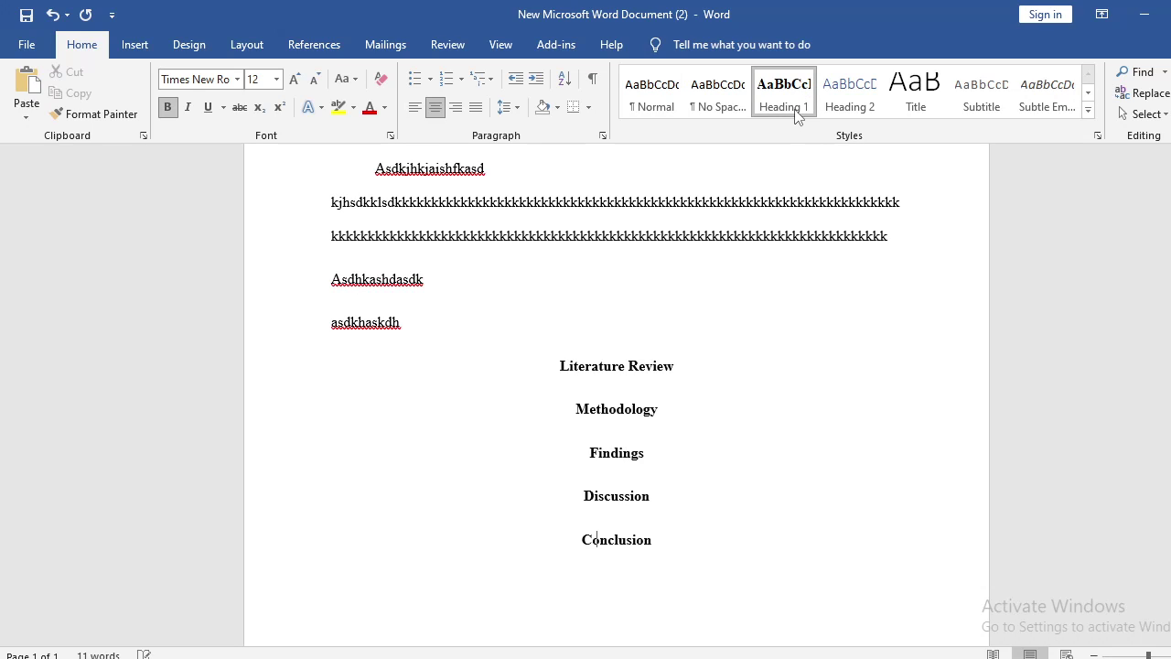
- Review the section headings from Introduction to Conclusion and the body paragraphs under Introduction
{"action": "scroll", "coordinate": [640, 475], "scroll_direction": "up", "scroll_amount": 3}
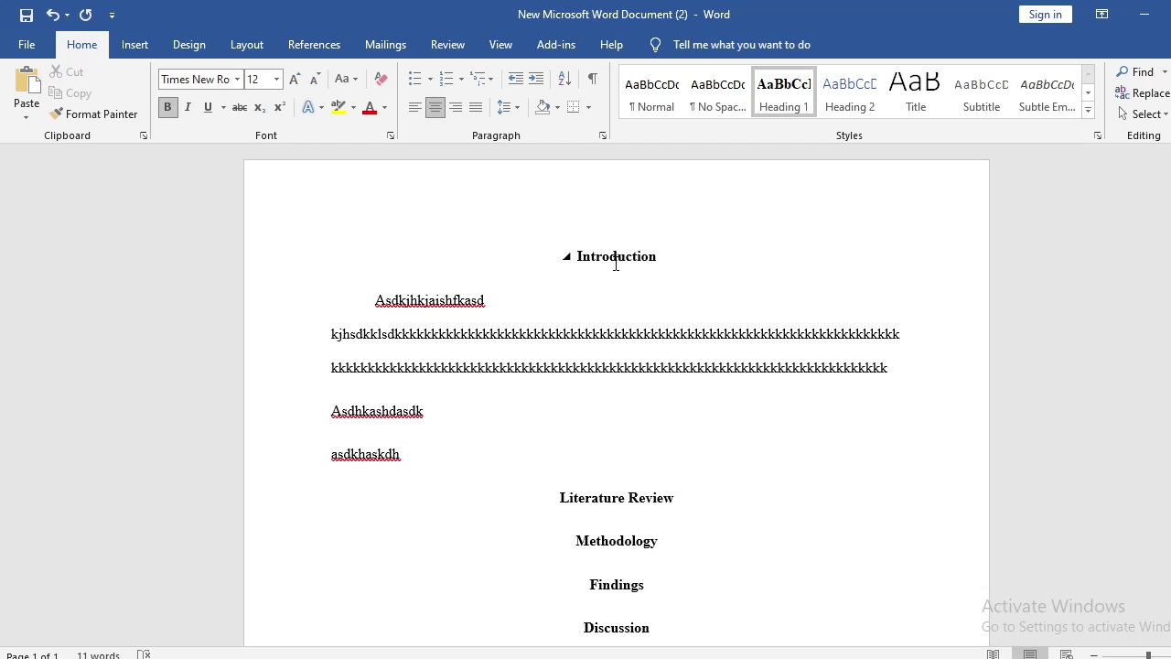
{"action": "left_click_drag", "start_coordinate": [665, 255], "coordinate": [576, 260]}
{"action": "left_click", "coordinate": [588, 301]}
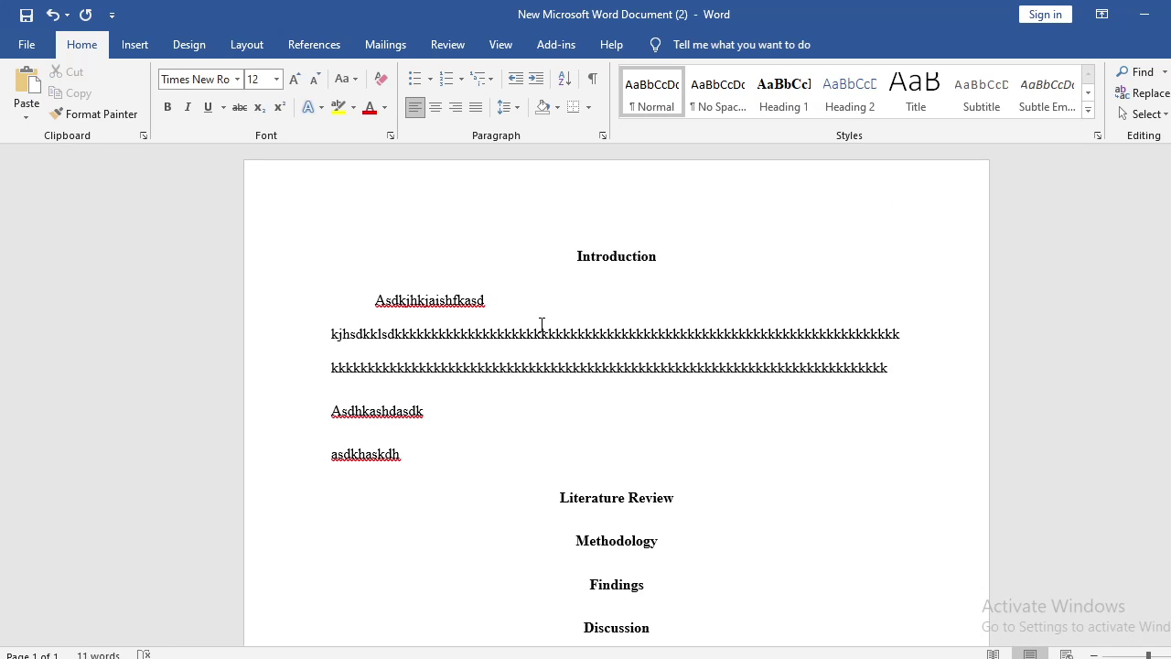
{"action": "scroll", "coordinate": [548, 366], "scroll_direction": "down", "scroll_amount": 2}
{"action": "left_click", "coordinate": [609, 410]}
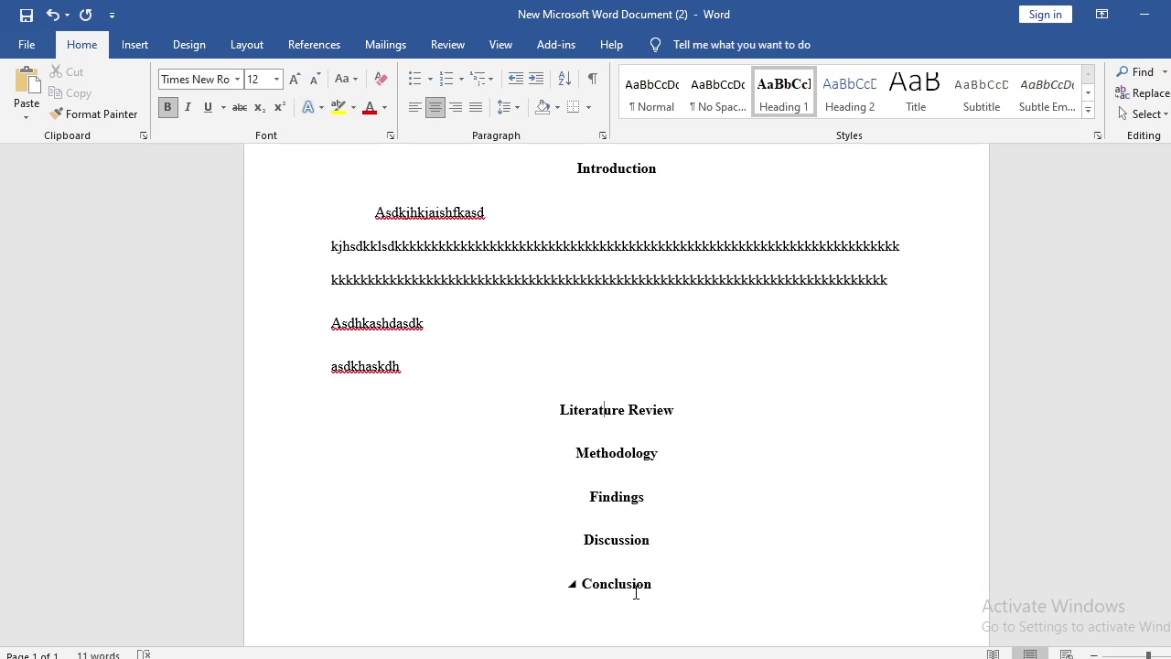
{"action": "scroll", "coordinate": [636, 593], "scroll_direction": "down", "scroll_amount": 2}
{"action": "left_click_drag", "start_coordinate": [628, 501], "coordinate": [615, 325]}
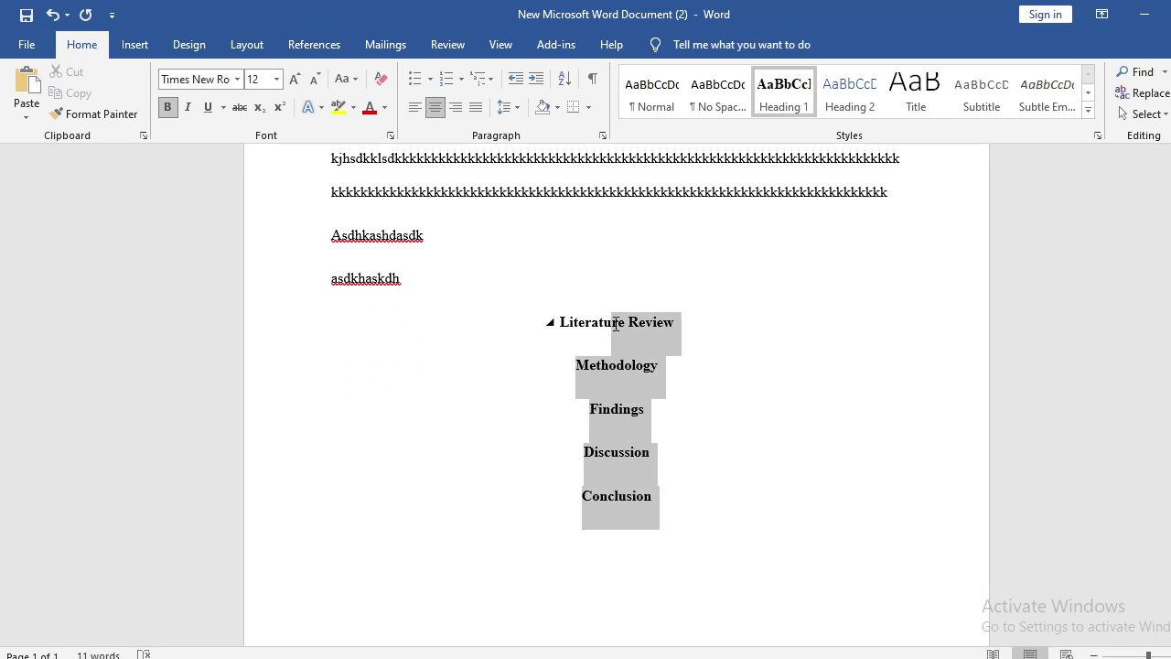
{"action": "left_click", "coordinate": [640, 409]}
{"action": "scroll", "coordinate": [640, 411], "scroll_direction": "up", "scroll_amount": 4}
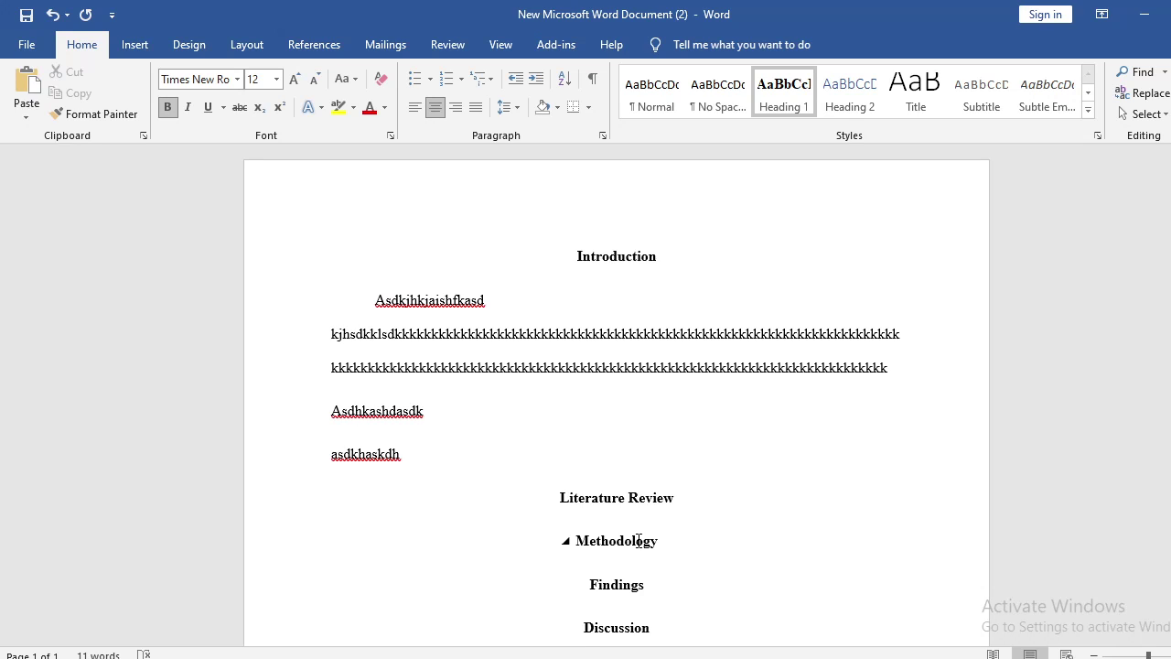
{"action": "scroll", "coordinate": [639, 539], "scroll_direction": "down", "scroll_amount": 3}
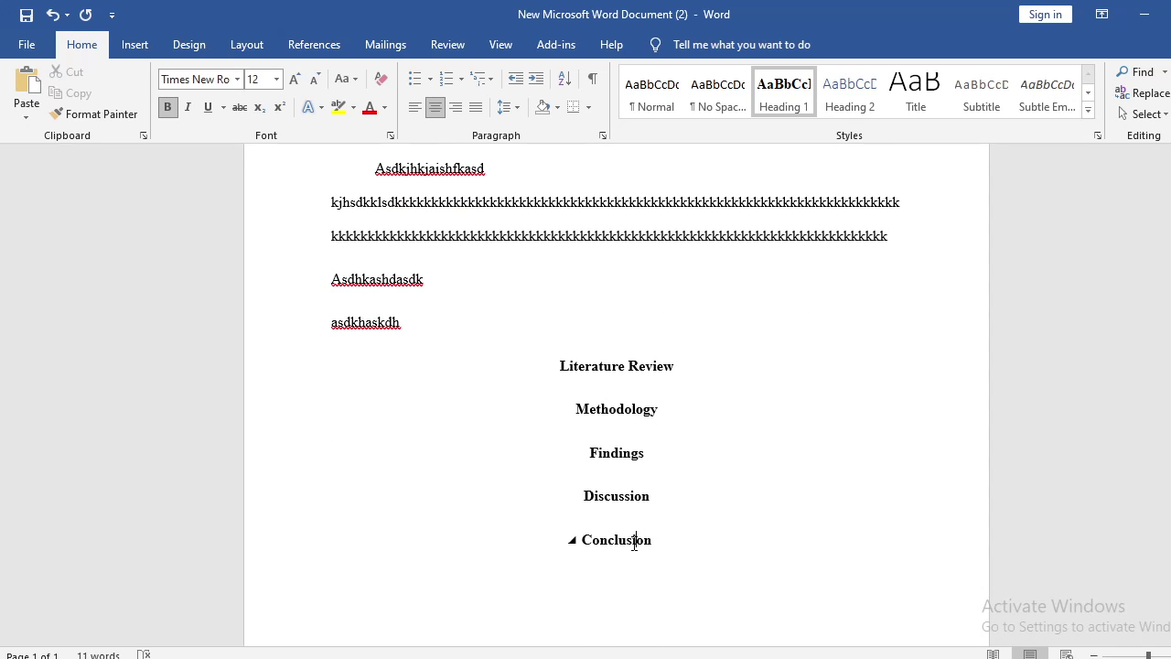
{"action": "left_click", "coordinate": [644, 496]}
{"action": "left_click", "coordinate": [640, 452]}
{"action": "scroll", "coordinate": [648, 275], "scroll_direction": "up", "scroll_amount": 3}
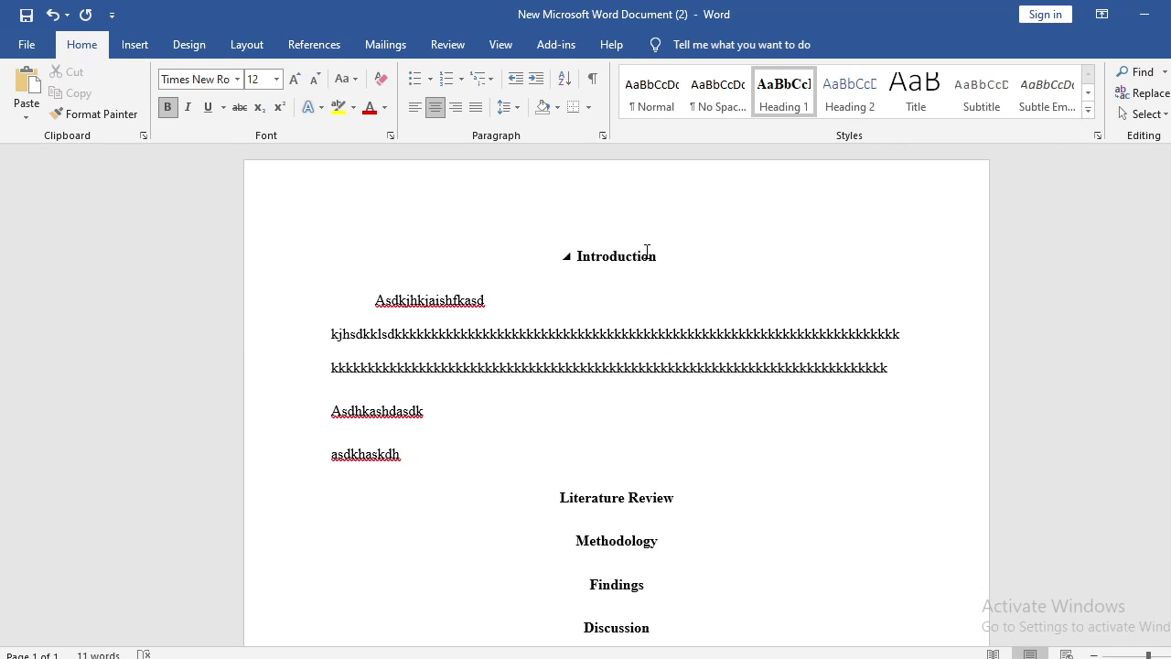
{"action": "left_click_drag", "start_coordinate": [647, 252], "coordinate": [579, 264]}
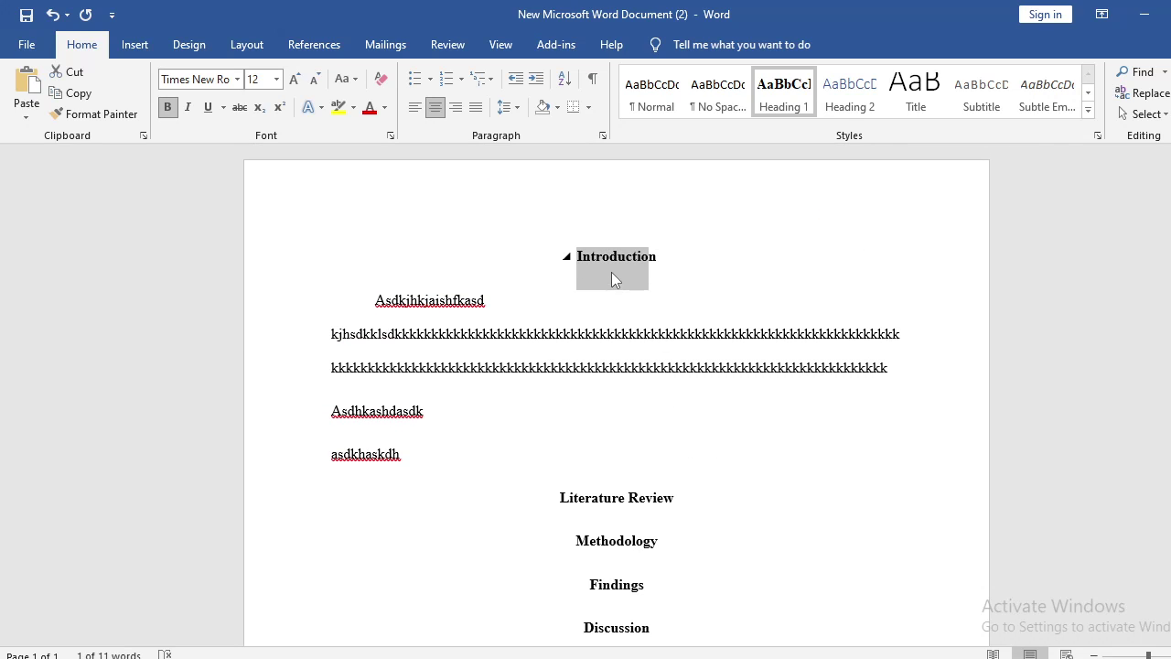
{"action": "left_click", "coordinate": [611, 271]}
{"action": "scroll", "coordinate": [638, 446], "scroll_direction": "down", "scroll_amount": 2}
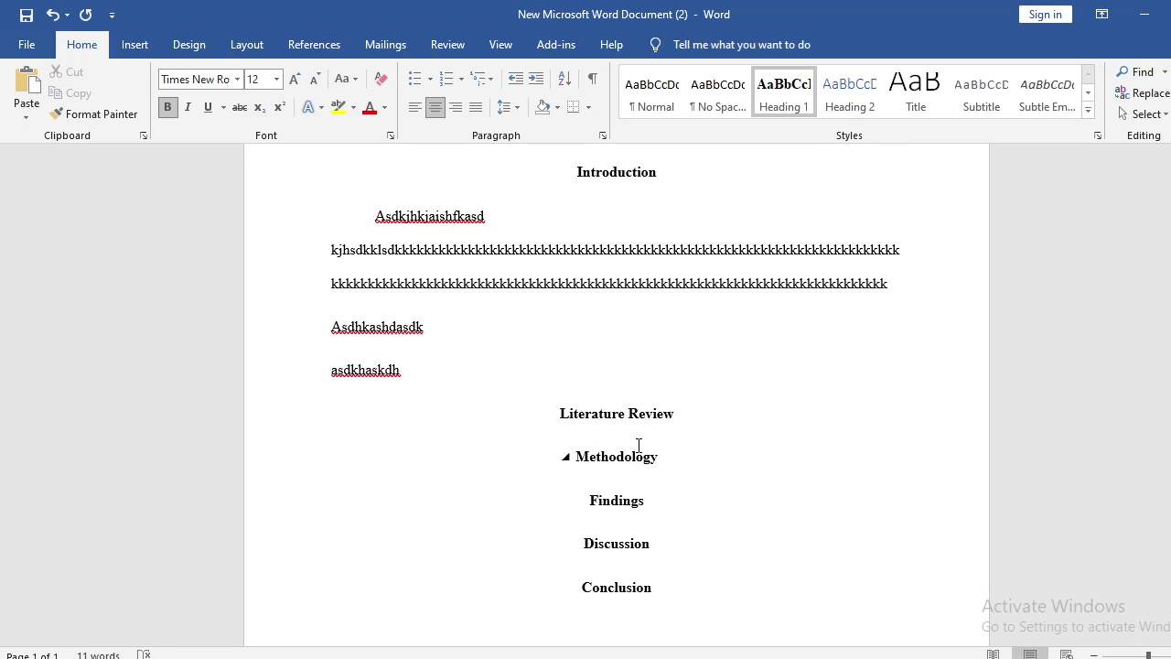
{"action": "left_click", "coordinate": [632, 170]}
{"action": "left_click_drag", "start_coordinate": [454, 227], "coordinate": [466, 393]}
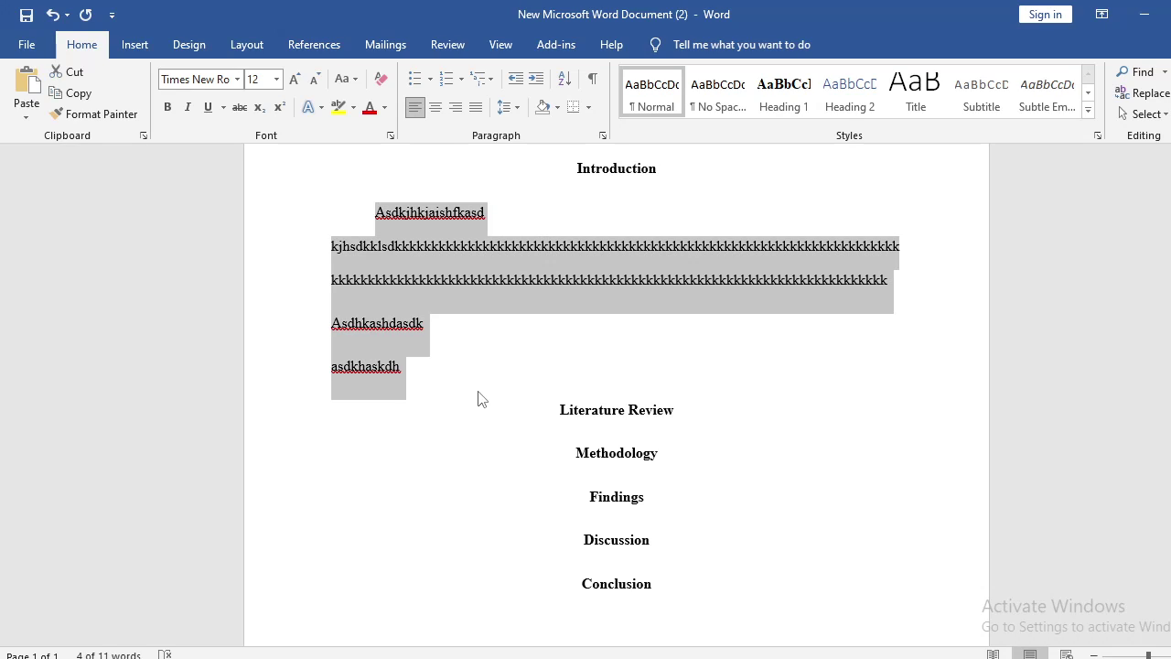
- Add three lines below the Literature Review heading reading Subsection 1, Subsection 2 and Subsection 3
{"action": "left_click", "coordinate": [678, 413]}
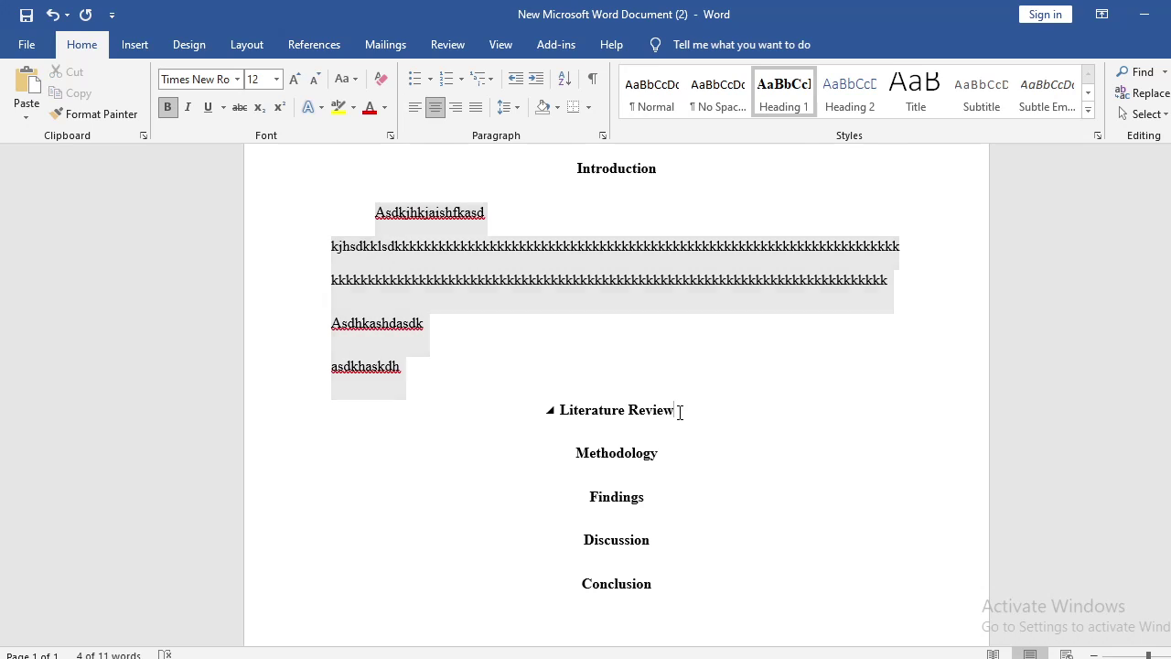
{"action": "key", "text": "Return"}
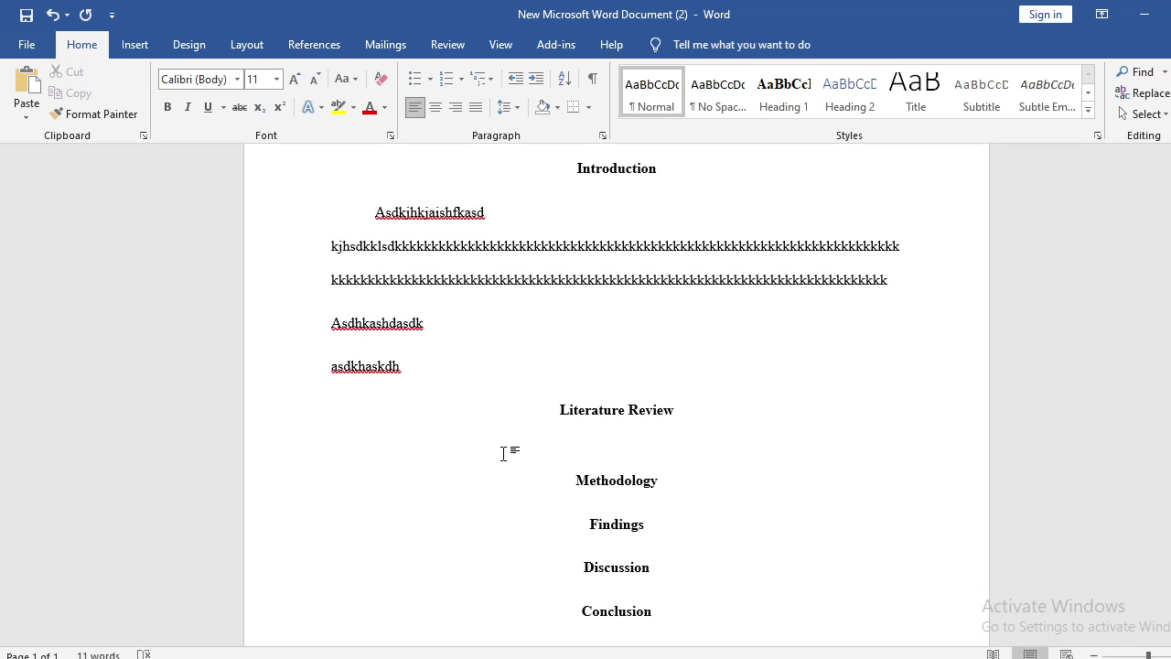
{"action": "type", "text": "Subsection 1"}
{"action": "key", "text": "Return"}
{"action": "type", "text": "Subsect"}
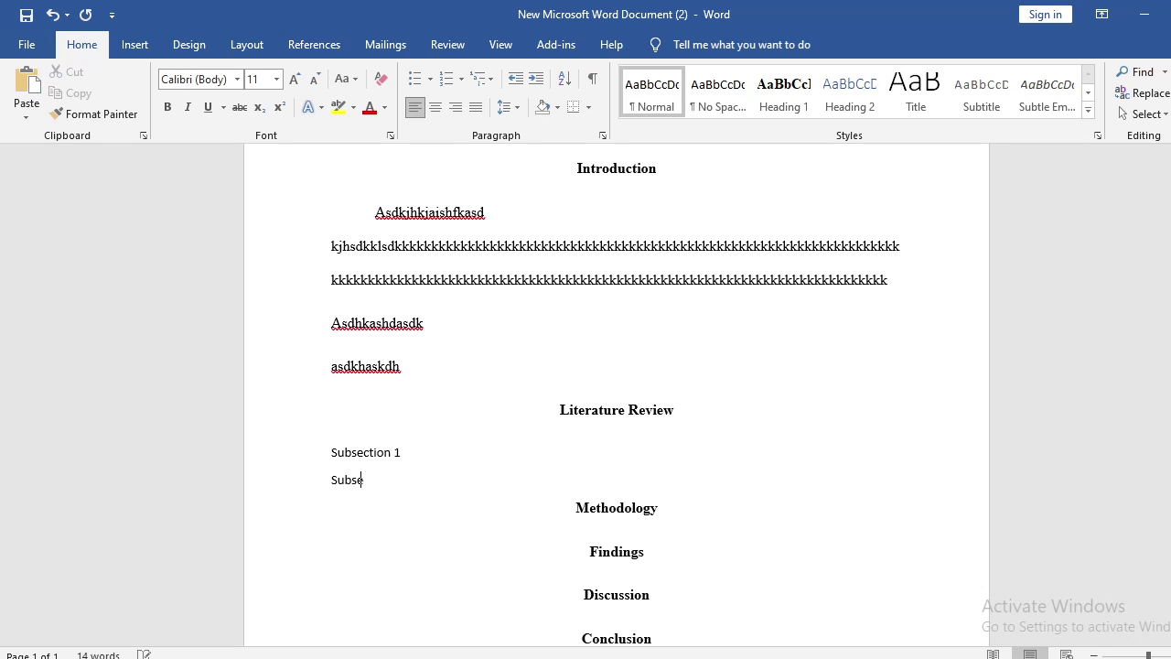
{"action": "type", "text": "ion 2"}
{"action": "key", "text": "Return"}
{"action": "type", "text": "Su"}
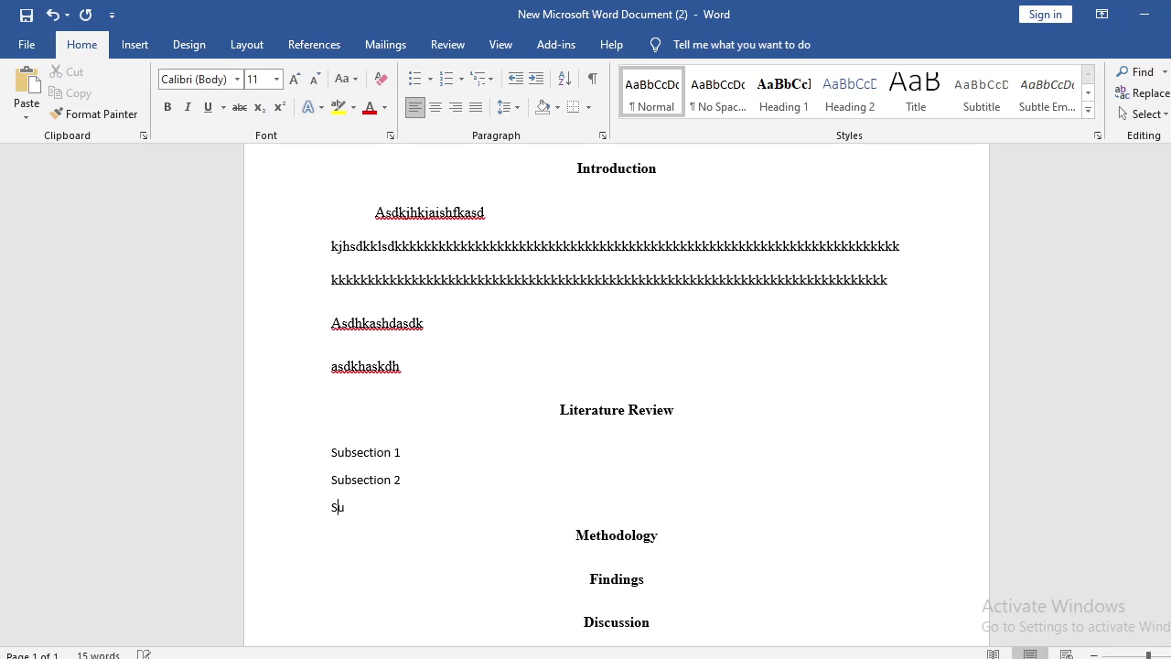
{"action": "type", "text": "bsection 3"}
- Set the three subsection lines under Literature Review to Times New Roman at size 12
{"action": "left_click_drag", "start_coordinate": [360, 462], "coordinate": [393, 510]}
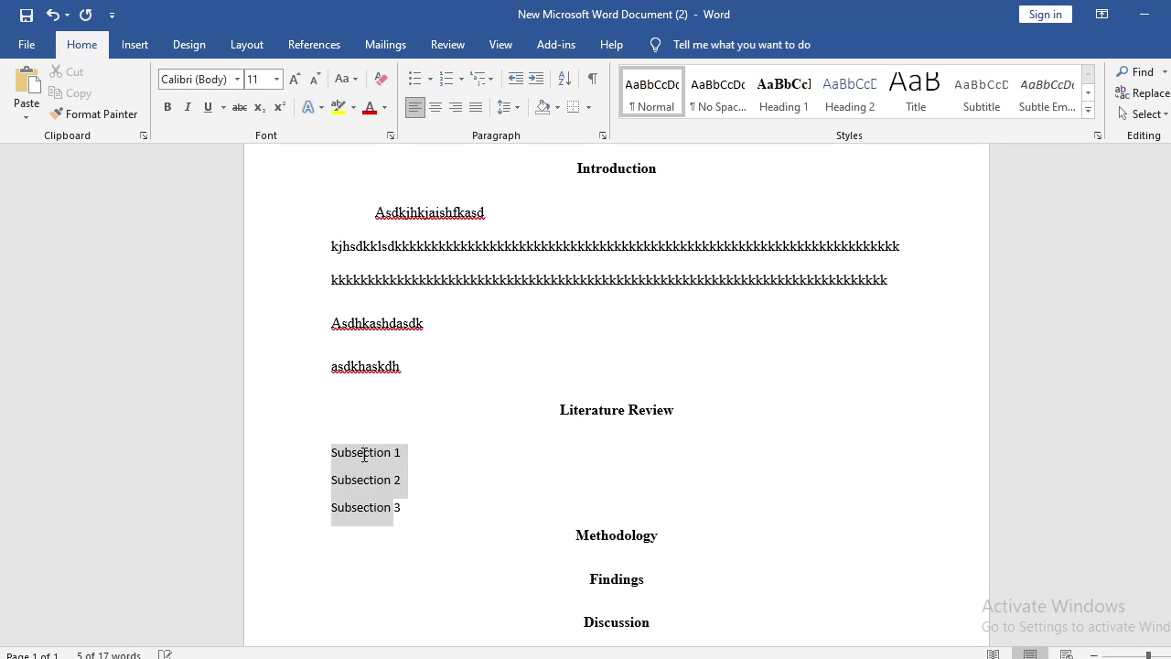
{"action": "left_click_drag", "start_coordinate": [363, 455], "coordinate": [389, 512]}
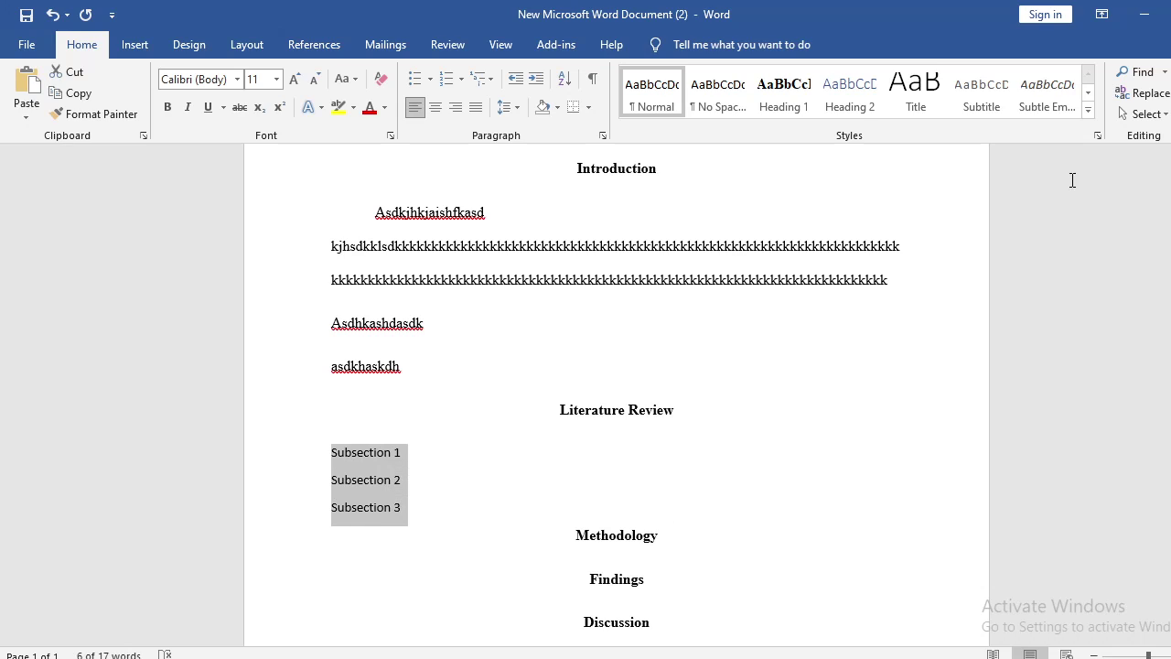
{"action": "left_click", "coordinate": [359, 455]}
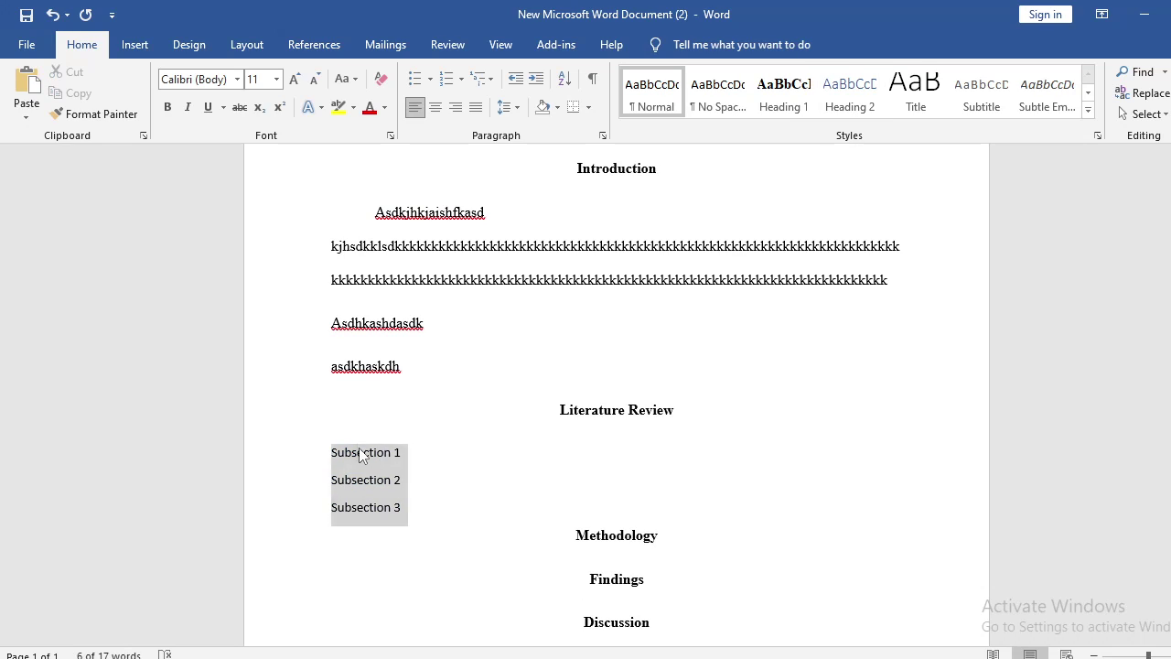
{"action": "left_click_drag", "start_coordinate": [405, 454], "coordinate": [326, 450]}
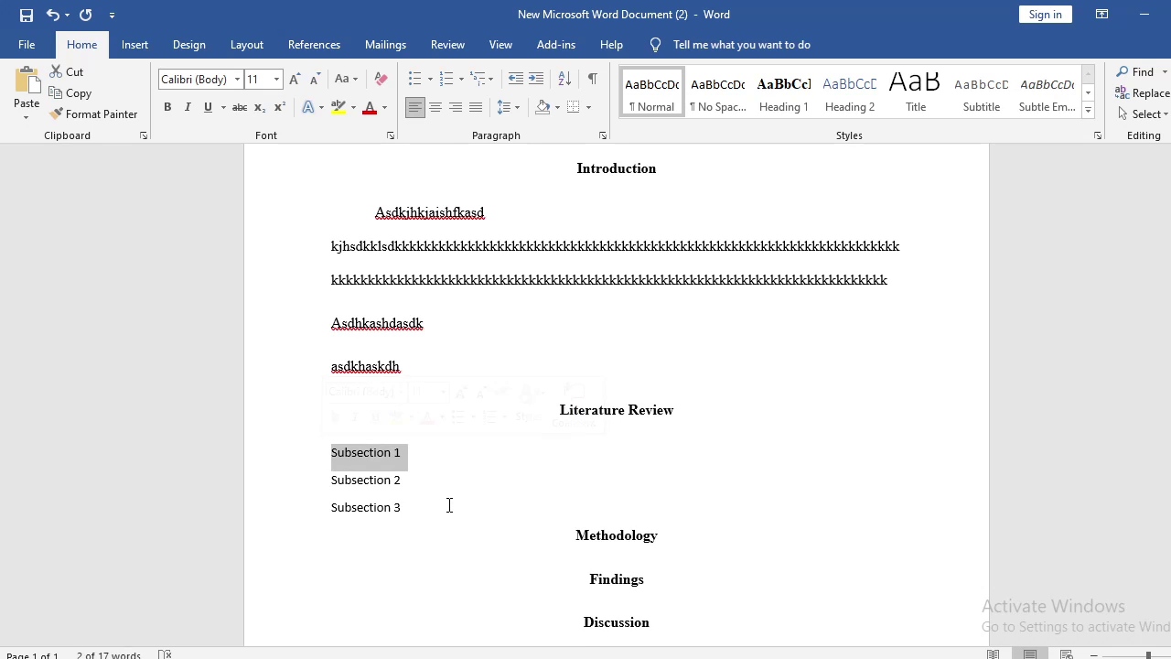
{"action": "scroll", "coordinate": [449, 505], "scroll_direction": "down", "scroll_amount": 2}
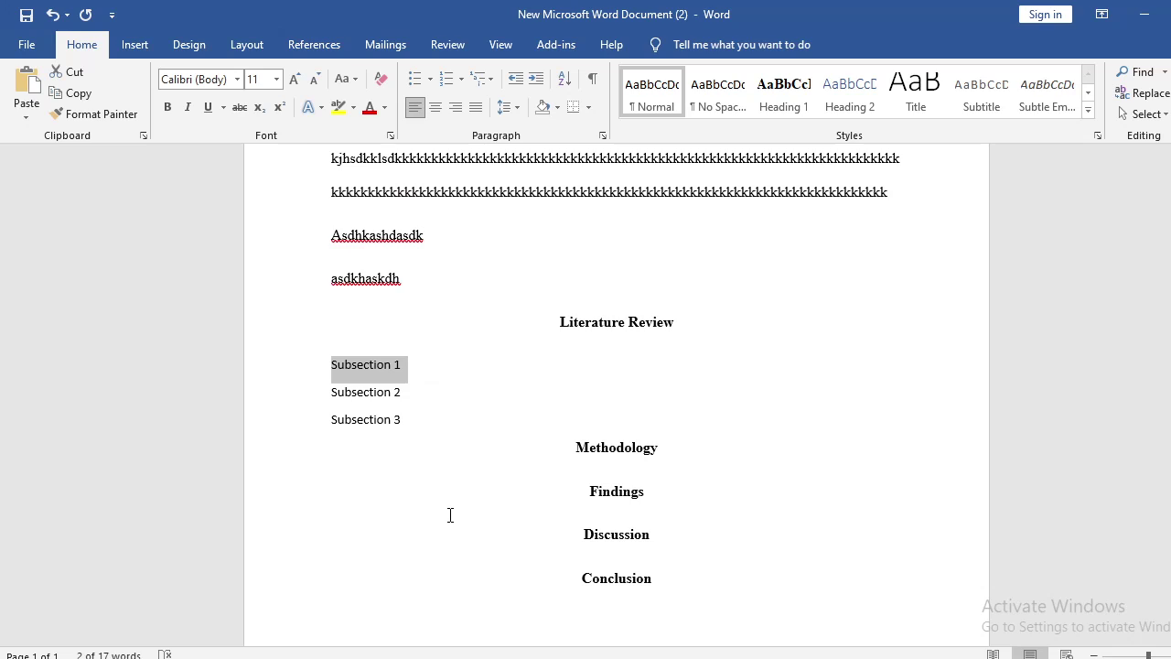
{"action": "scroll", "coordinate": [450, 515], "scroll_direction": "up", "scroll_amount": 1}
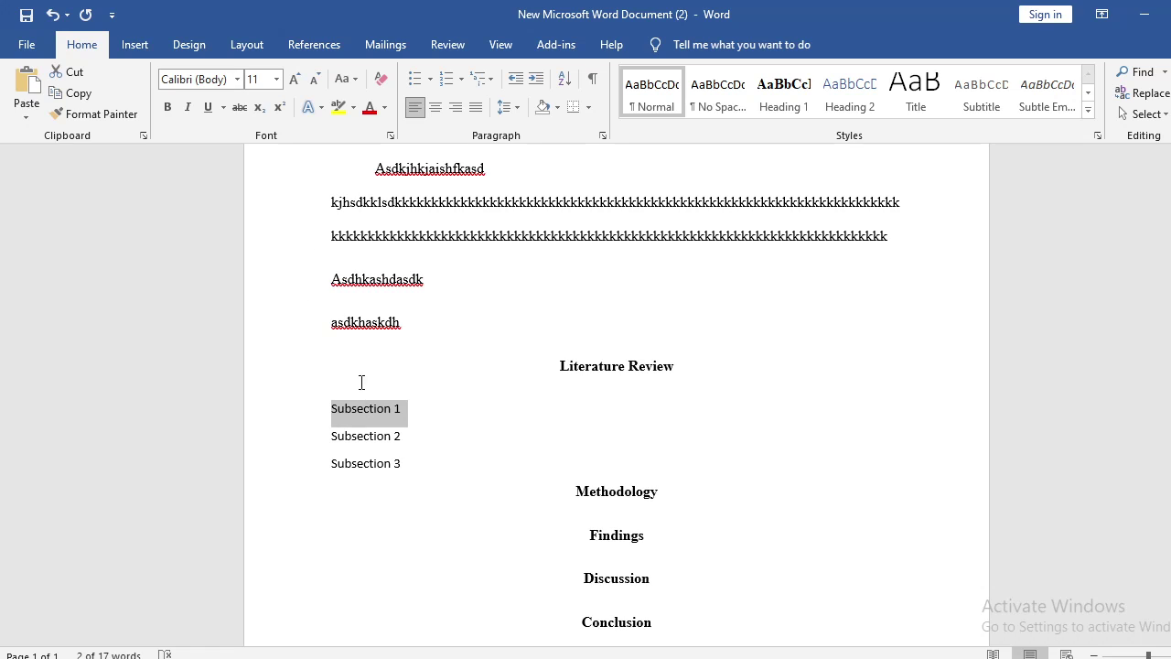
{"action": "key", "text": "Up"}
{"action": "left_click_drag", "start_coordinate": [332, 407], "coordinate": [439, 481]}
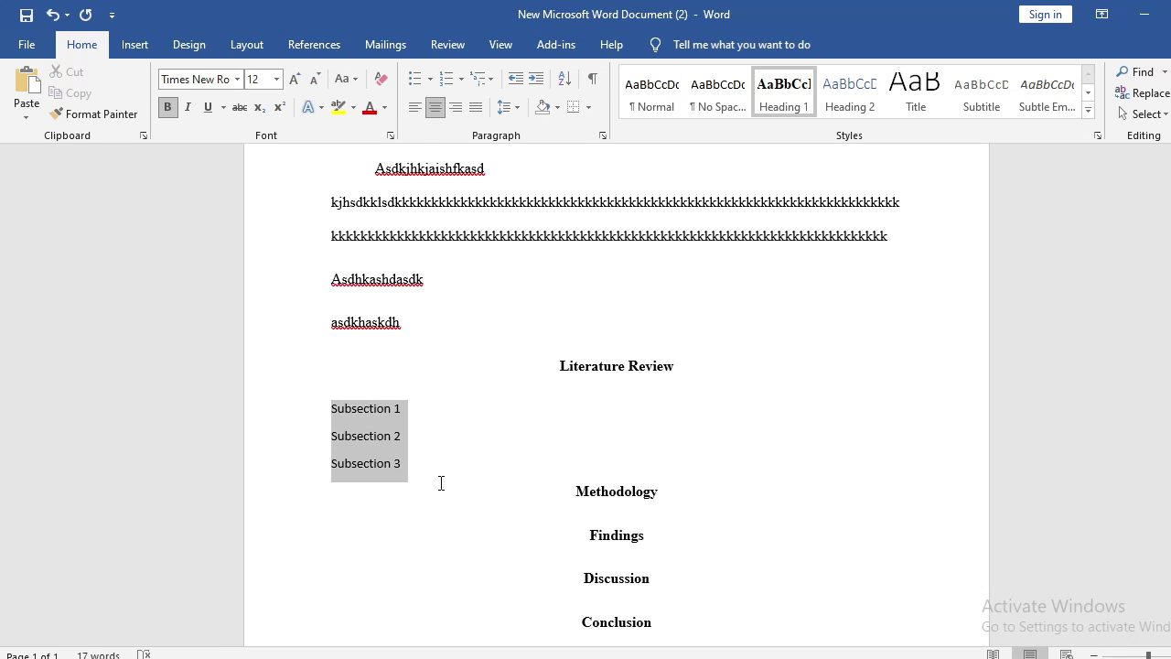
{"action": "left_click", "coordinate": [237, 79]}
{"action": "left_click", "coordinate": [284, 189]}
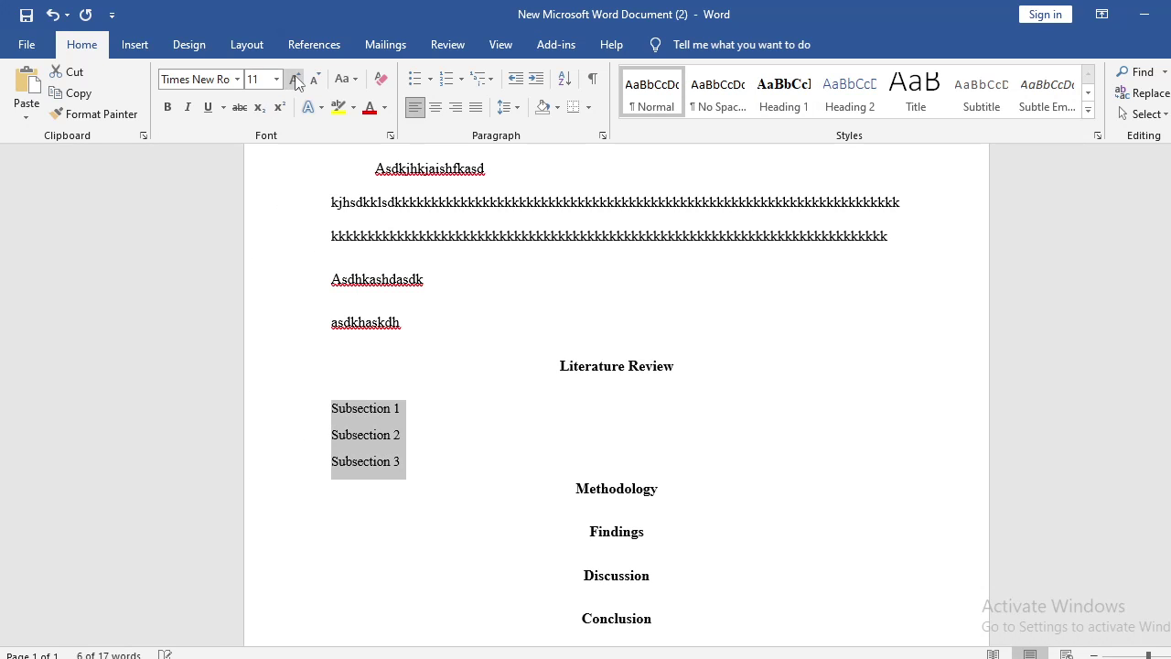
{"action": "left_click", "coordinate": [294, 79]}
{"action": "left_click", "coordinate": [431, 439]}
- Make Subsection 1 bold and set the line spacing from Literature Review through Subsection 3 to 2.0
{"action": "triple_click", "coordinate": [363, 408]}
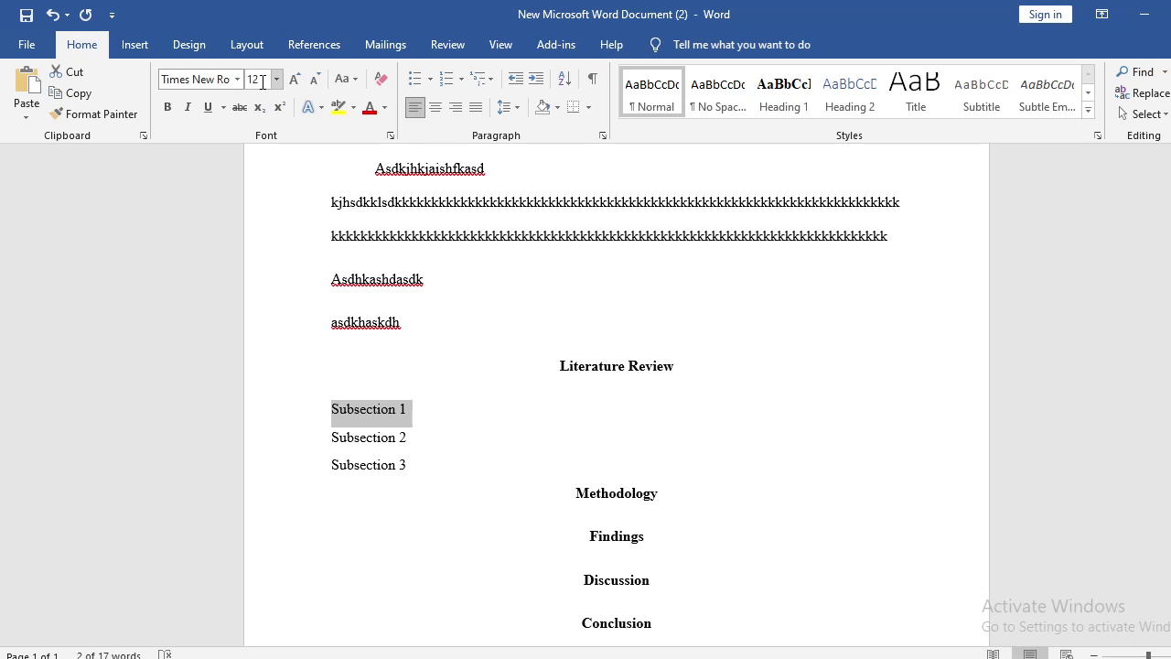
{"action": "left_click", "coordinate": [170, 109]}
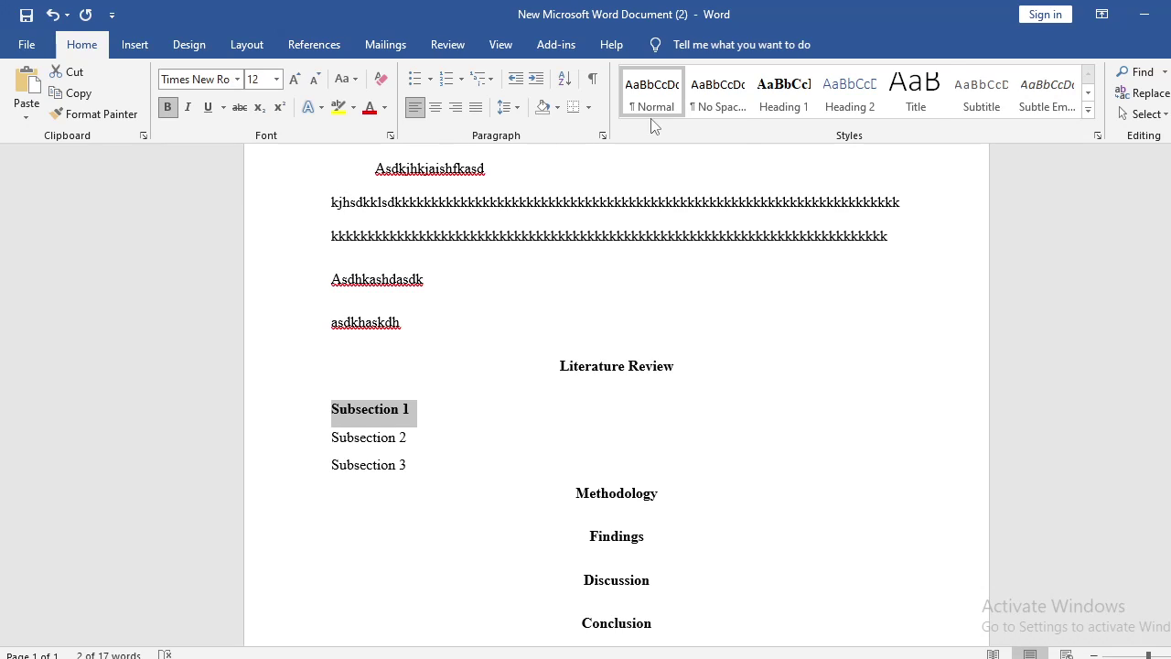
{"action": "left_click_drag", "start_coordinate": [457, 468], "coordinate": [430, 391]}
{"action": "left_click", "coordinate": [515, 109]}
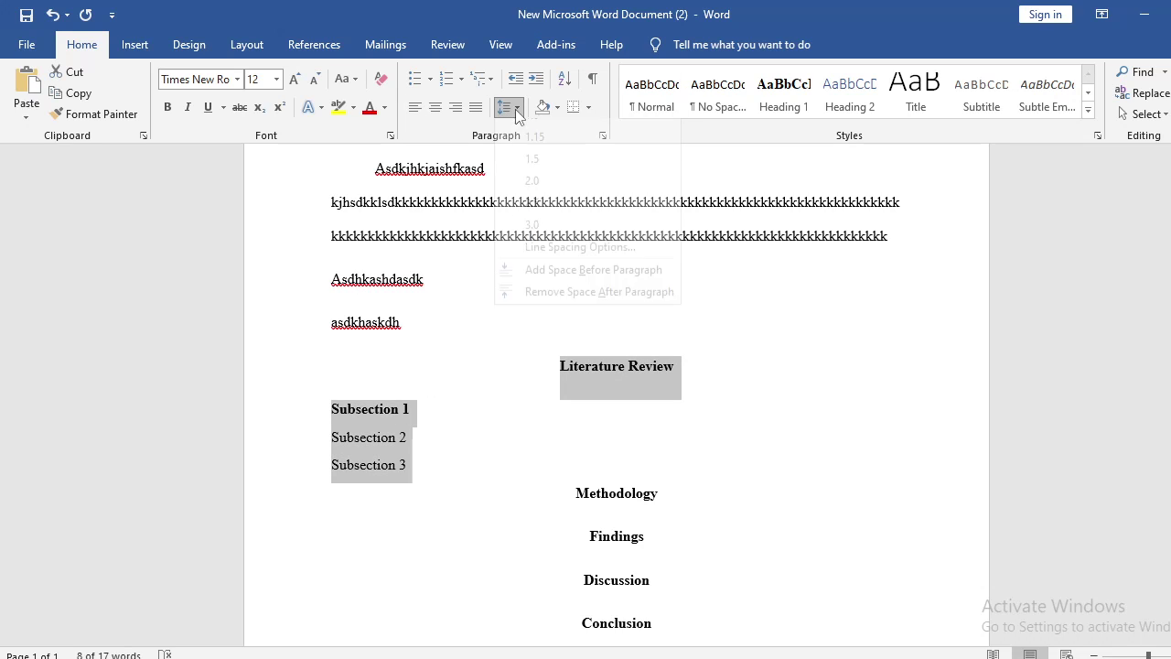
{"action": "left_click", "coordinate": [536, 205]}
{"action": "left_click", "coordinate": [524, 455]}
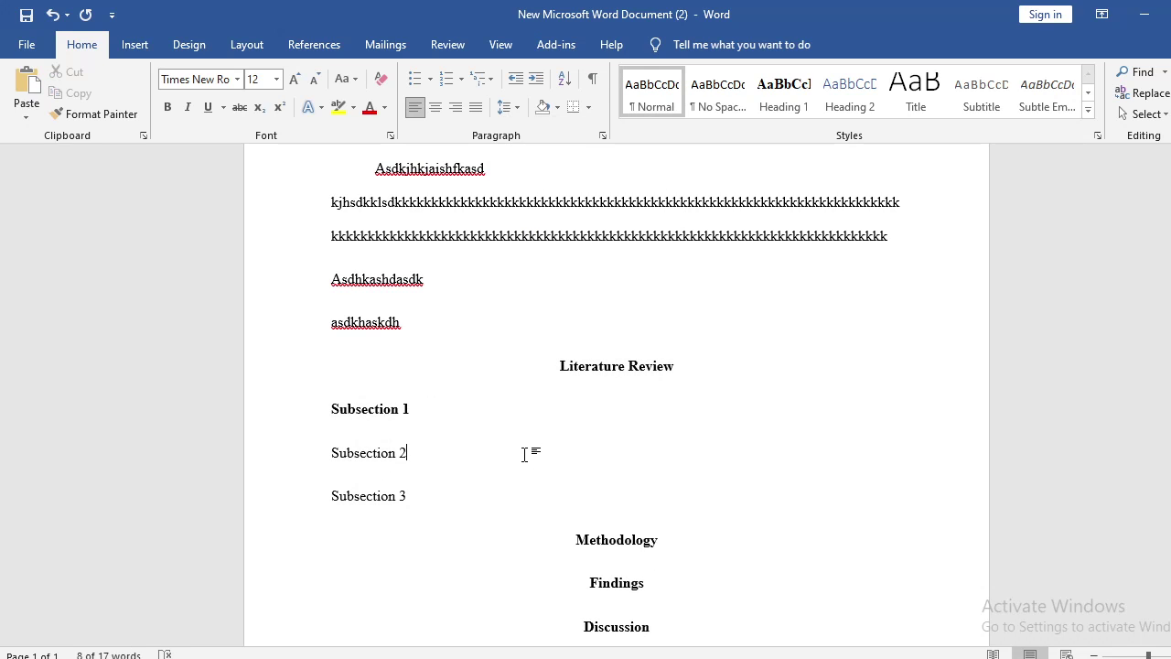
{"action": "scroll", "coordinate": [630, 424], "scroll_direction": "down", "scroll_amount": 2}
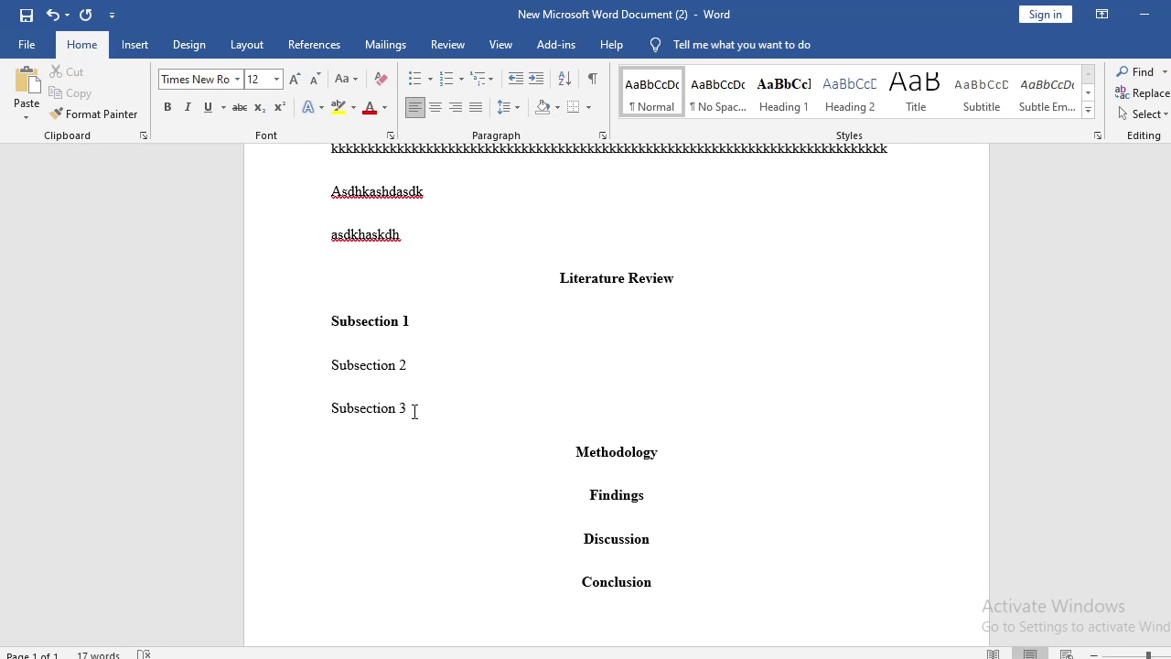
{"action": "scroll", "coordinate": [415, 411], "scroll_direction": "up", "scroll_amount": 1}
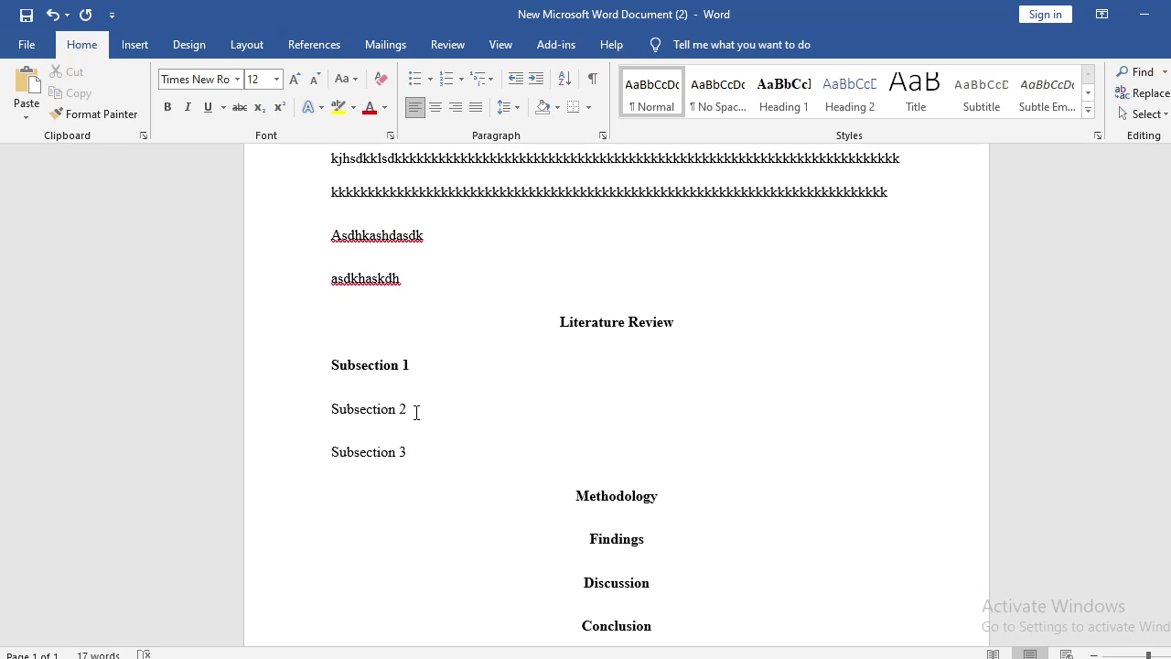
- Update the Heading 2 style to match the bold Subsection 1 line under Literature Review
{"action": "left_click", "coordinate": [380, 369]}
{"action": "left_click_drag", "start_coordinate": [407, 368], "coordinate": [329, 370]}
{"action": "left_click", "coordinate": [542, 369]}
{"action": "left_click_drag", "start_coordinate": [649, 331], "coordinate": [543, 342]}
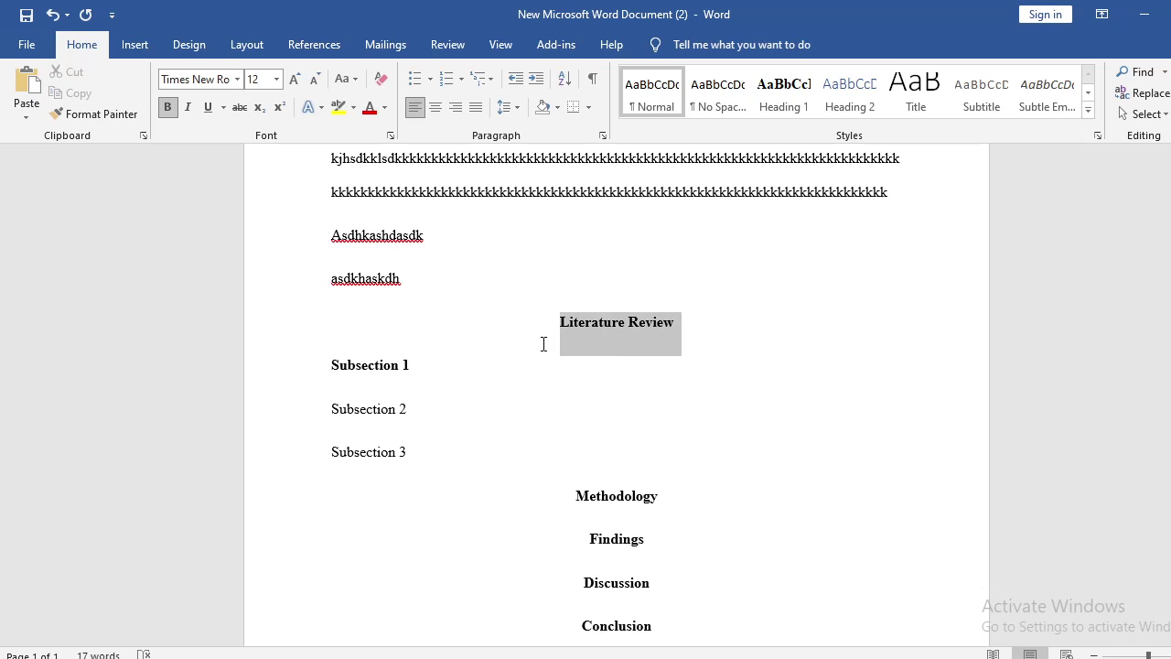
{"action": "left_click", "coordinate": [332, 366]}
{"action": "left_click_drag", "start_coordinate": [331, 364], "coordinate": [423, 373]}
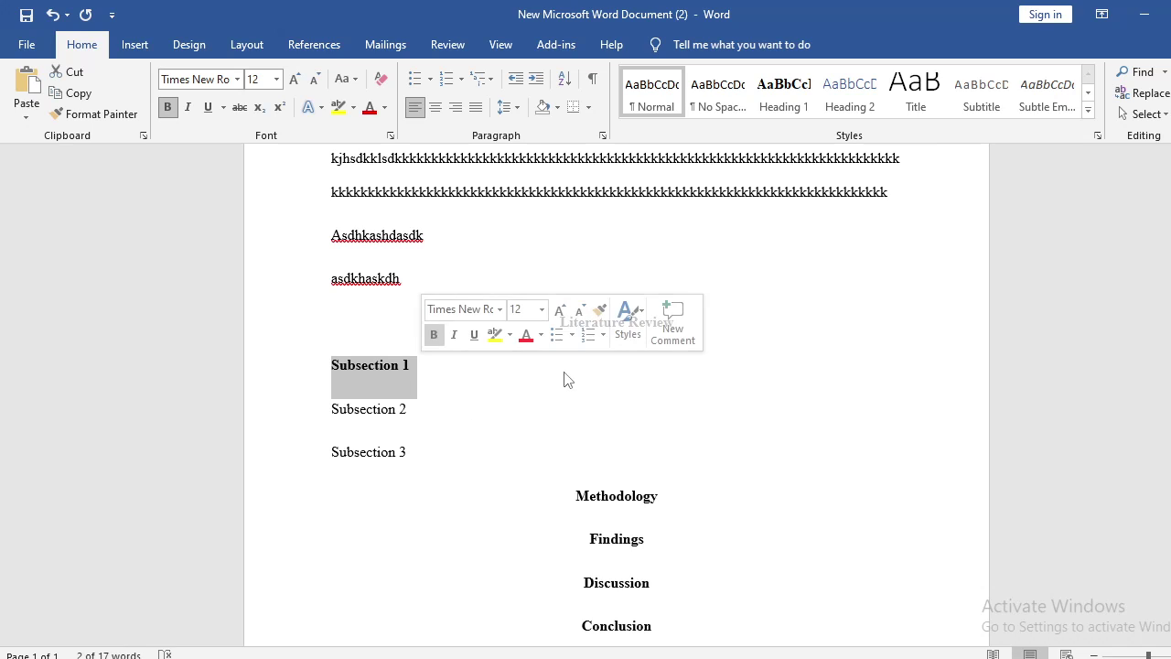
{"action": "right_click", "coordinate": [843, 98]}
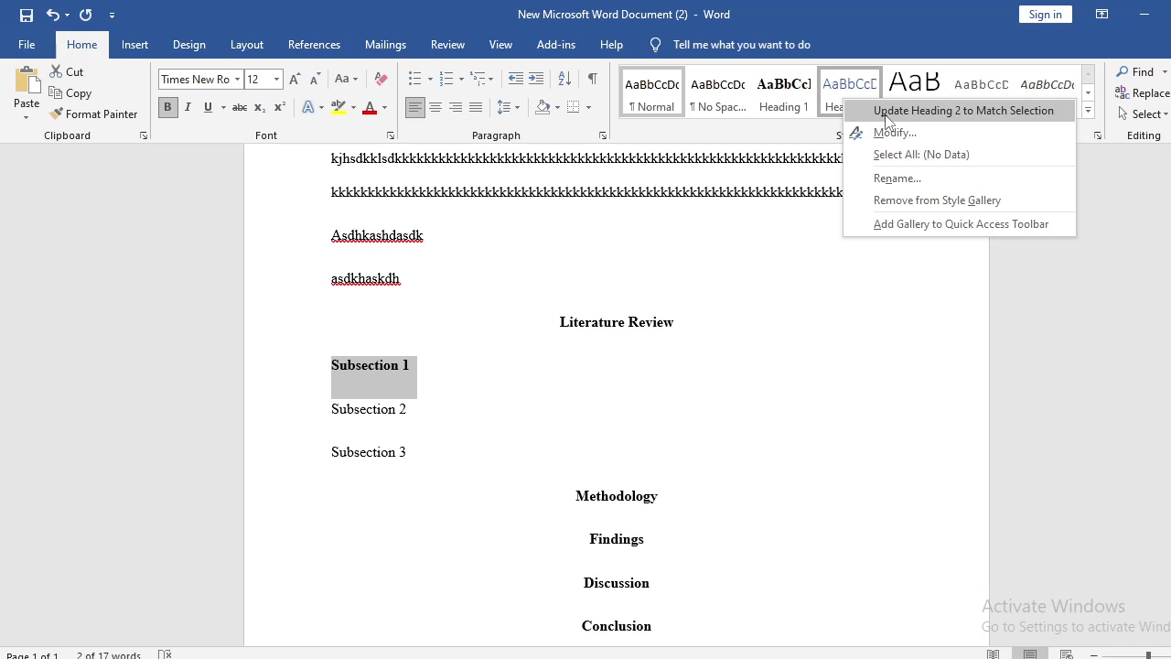
{"action": "left_click", "coordinate": [891, 112]}
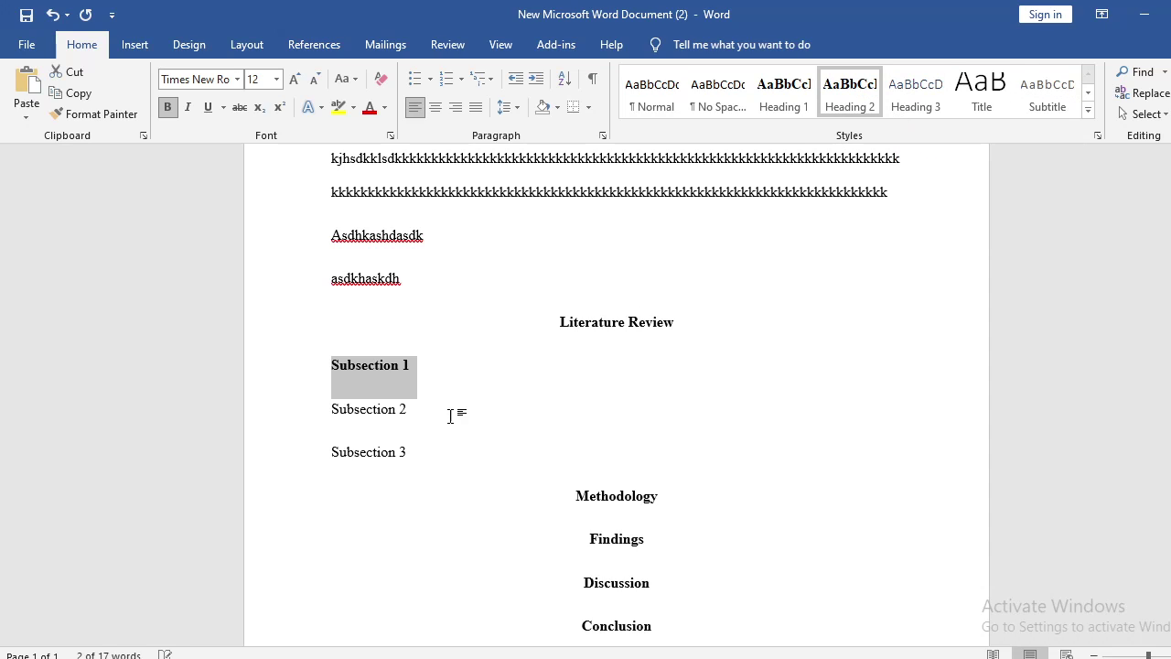
- Add four placeholder lines below Subsection 1 reading Sdhskdhkhksdsfkjsdojs, Sdksdkhsdk, Sdhskdhksd and sdkhskd, with the first line indented
{"action": "left_click", "coordinate": [423, 369]}
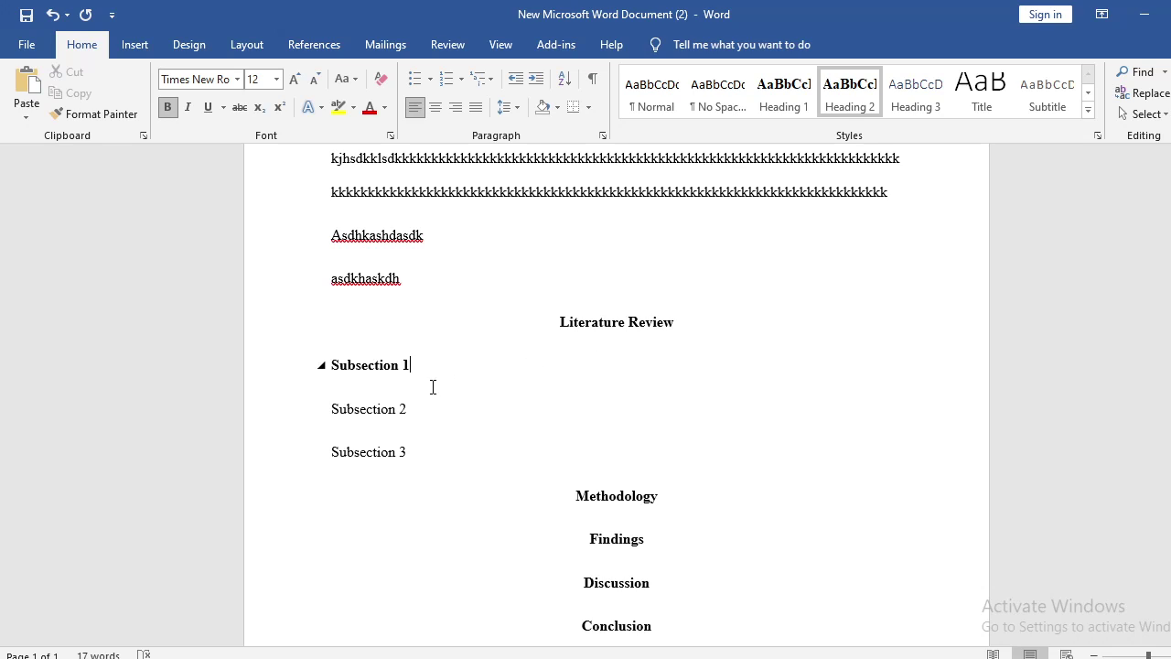
{"action": "key", "text": "Return"}
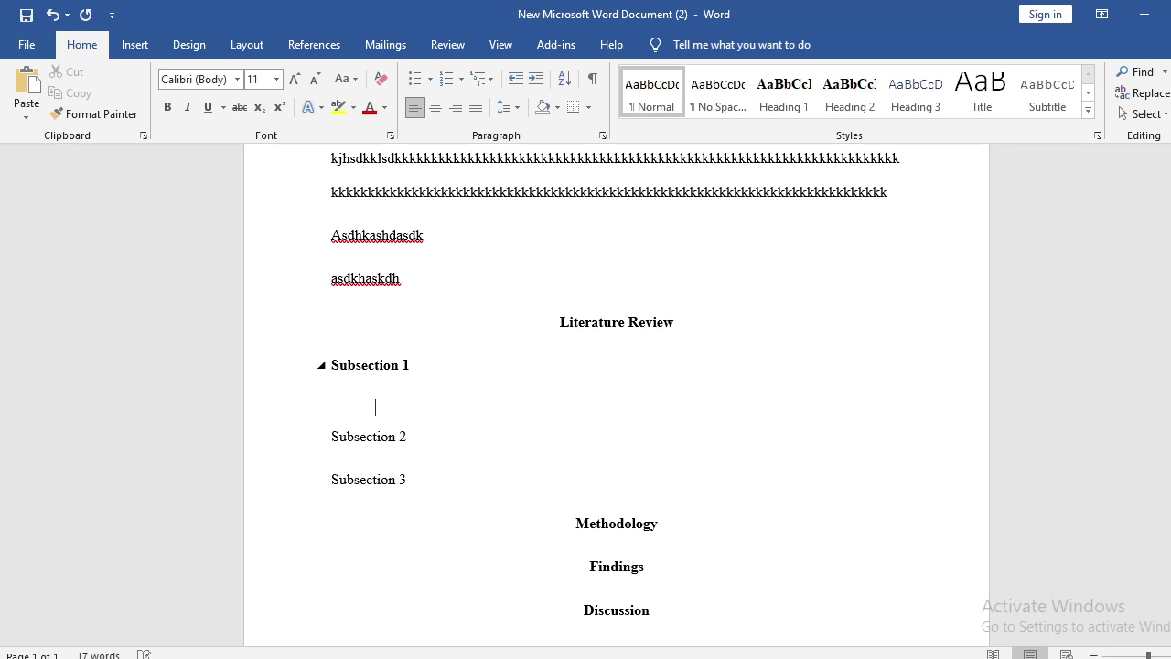
{"action": "type", "text": "sdhskdhkhksdsfkjsdojs"}
{"action": "key", "text": "Return"}
{"action": "type", "text": "sdksdkhsdk"}
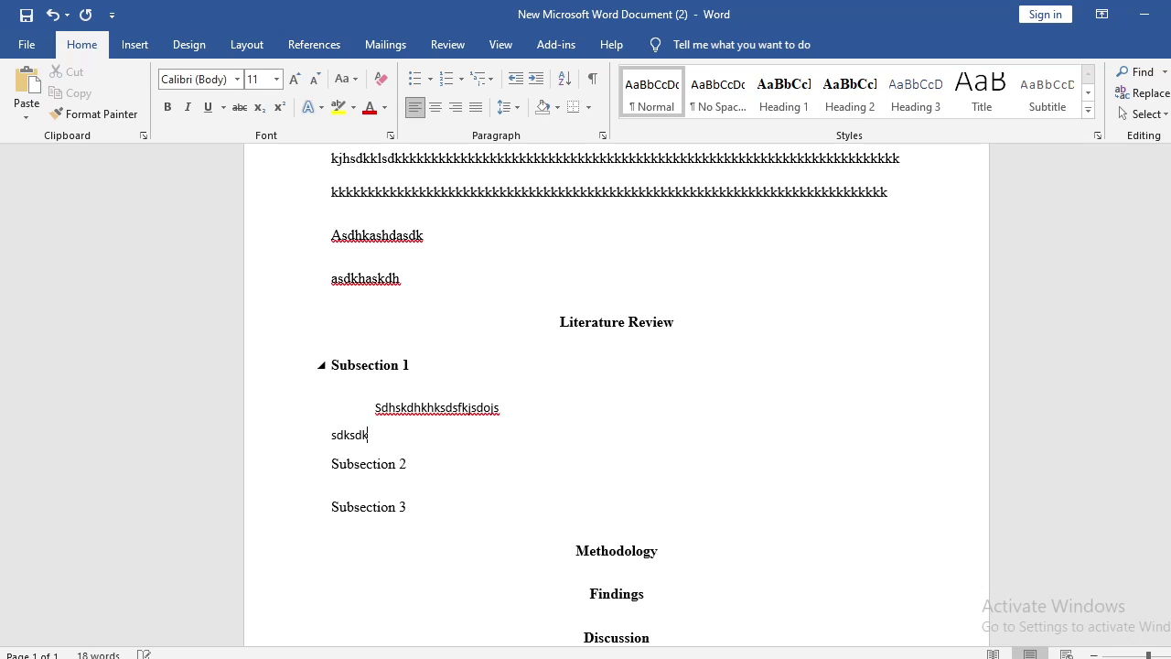
{"action": "key", "text": "Return"}
{"action": "type", "text": "sdhskdhksd"}
{"action": "key", "text": "Return"}
{"action": "type", "text": "sdkhskd"}
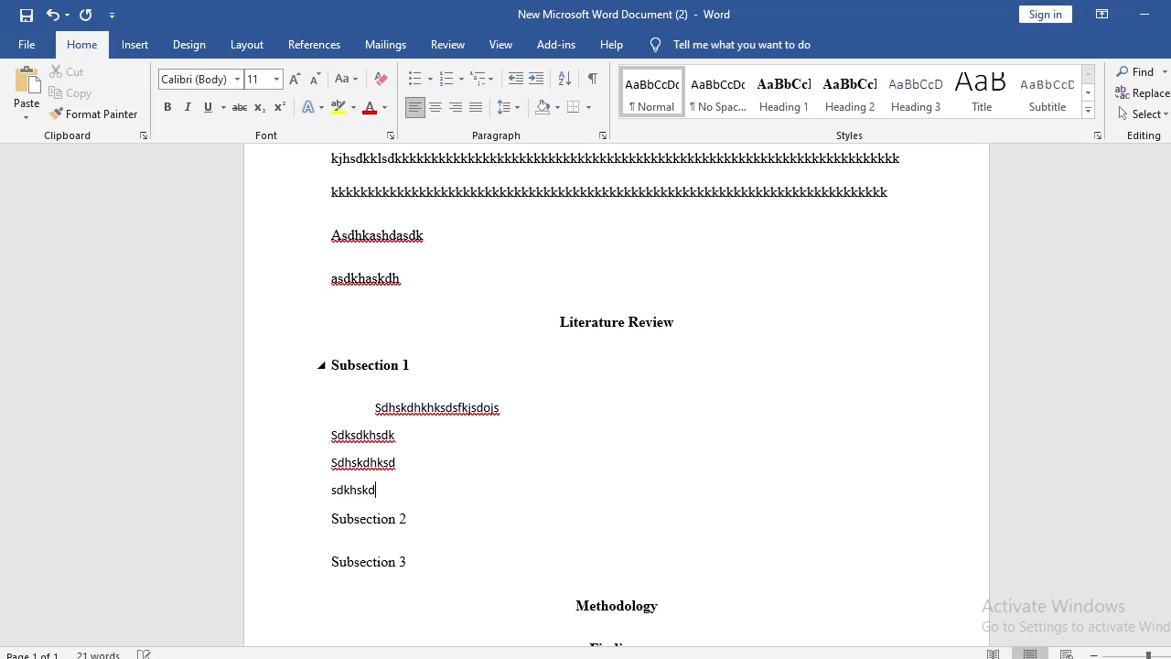
- Apply the Heading 2 style to the Subsection 2 and Subsection 3 lines
{"action": "left_click", "coordinate": [380, 518]}
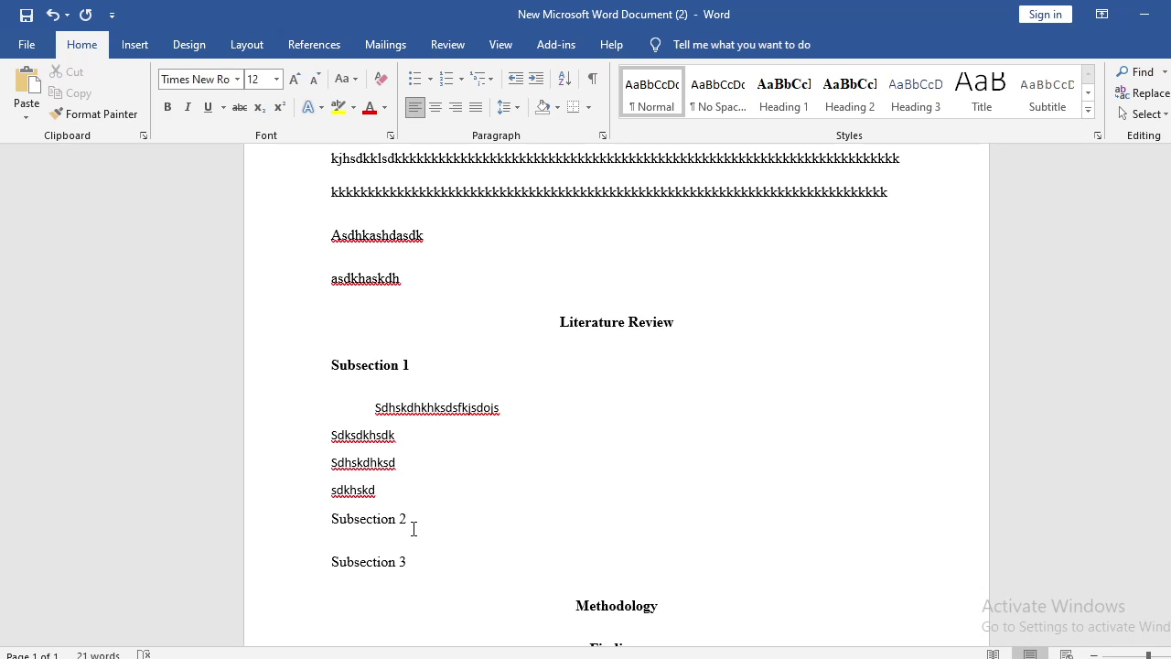
{"action": "scroll", "coordinate": [396, 430], "scroll_direction": "down", "scroll_amount": 2}
{"action": "left_click_drag", "start_coordinate": [337, 431], "coordinate": [411, 478]}
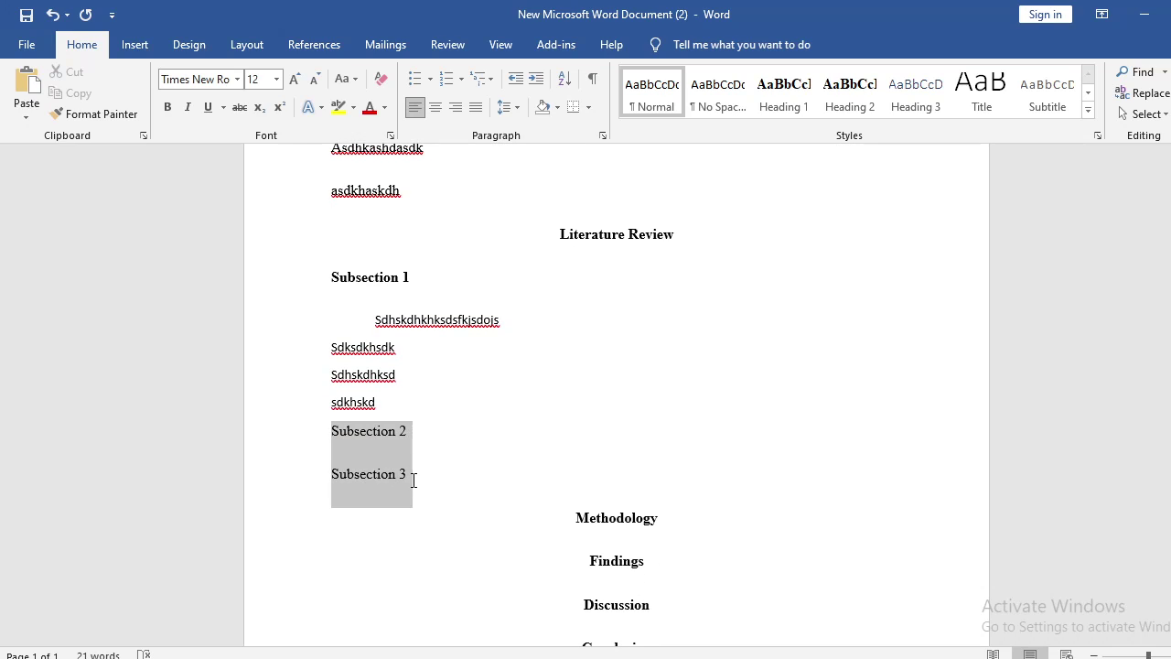
{"action": "left_click", "coordinate": [369, 443]}
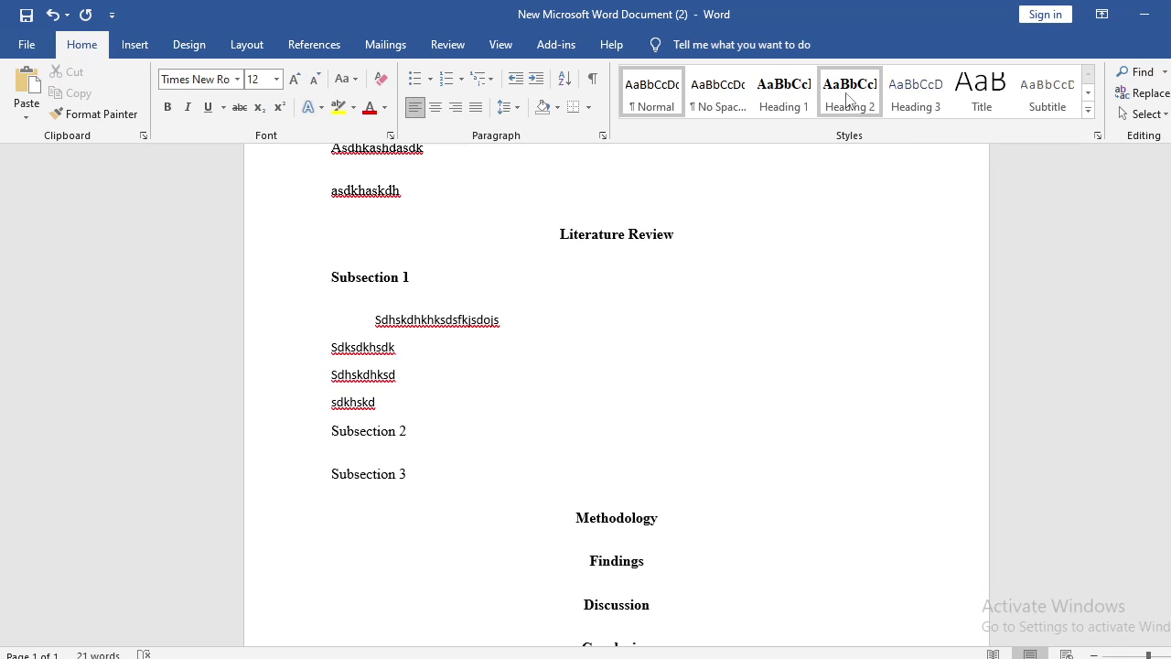
{"action": "left_click", "coordinate": [849, 91]}
{"action": "left_click", "coordinate": [366, 481]}
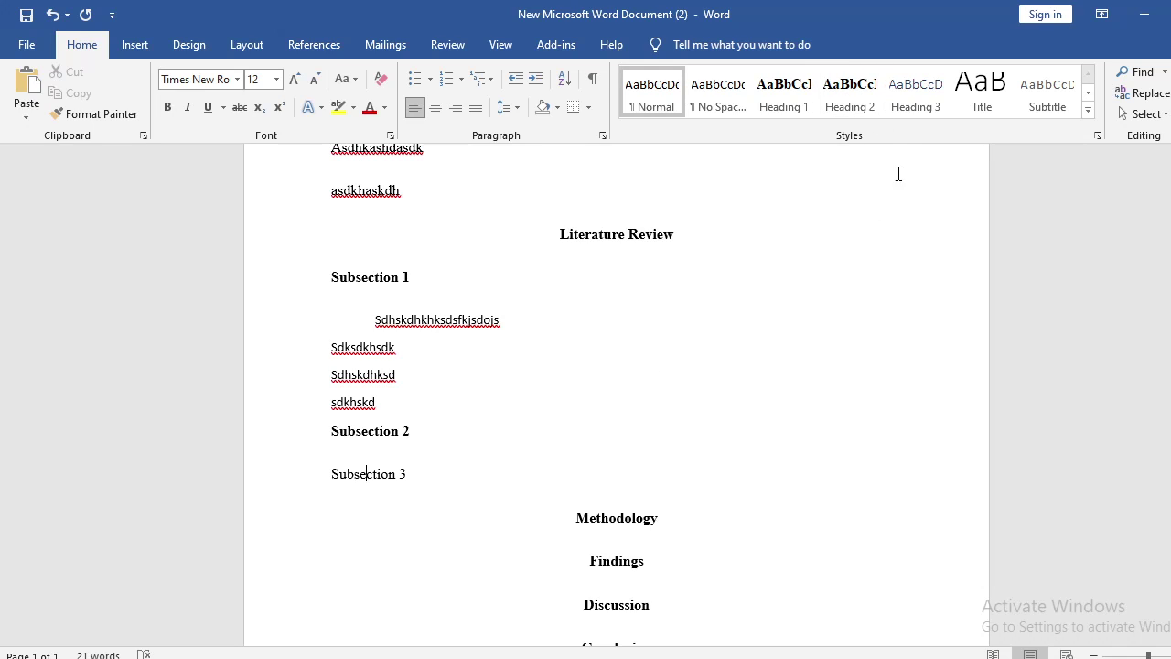
{"action": "left_click", "coordinate": [846, 91]}
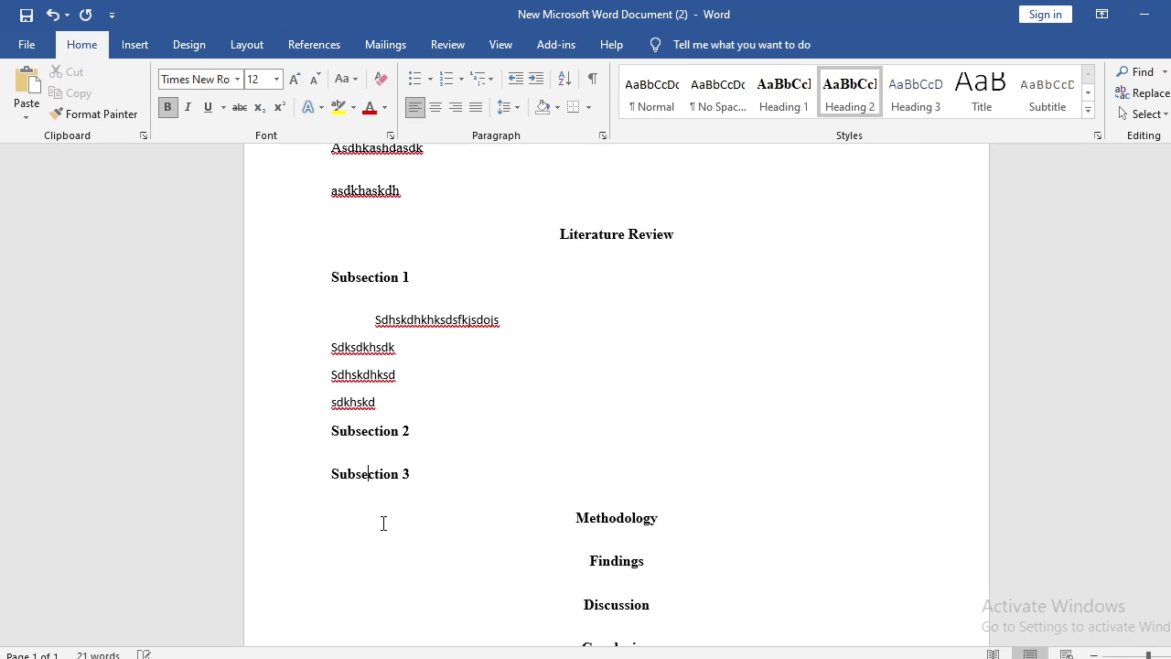
- Add three lines below the Methodology heading reading Research Design, Data Collection and Data Analysis
{"action": "left_click", "coordinate": [693, 534]}
{"action": "key", "text": "Return"}
{"action": "scroll", "coordinate": [691, 536], "scroll_direction": "down", "scroll_amount": 3}
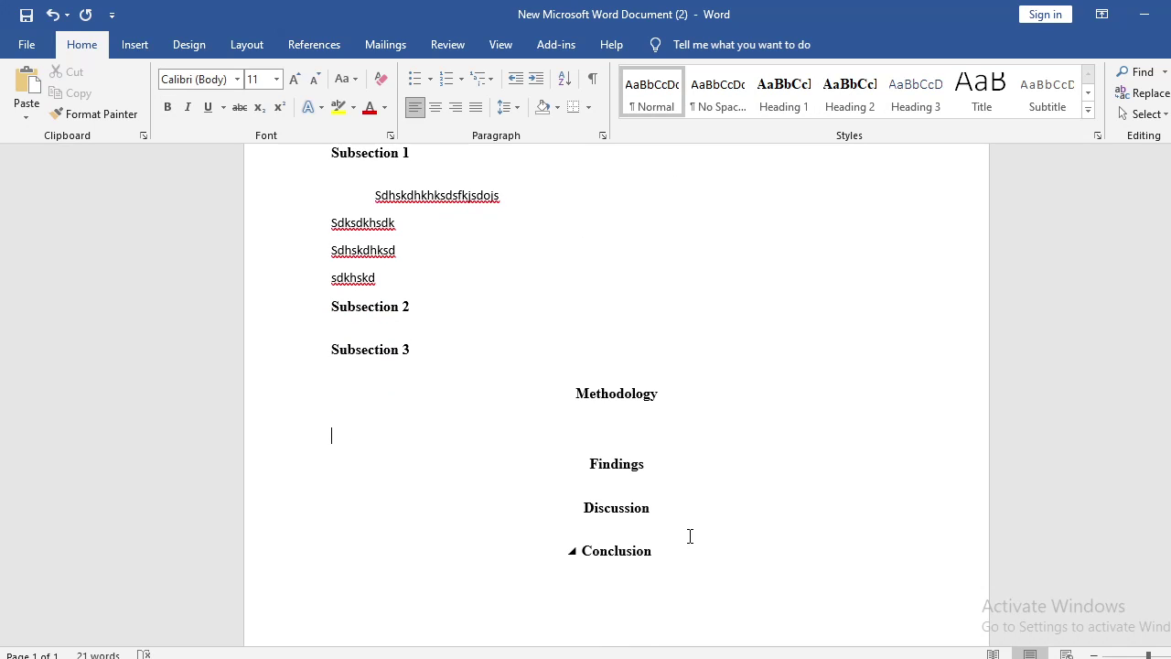
{"action": "scroll", "coordinate": [695, 533], "scroll_direction": "up", "scroll_amount": 1}
{"action": "type", "text": "Rese"}
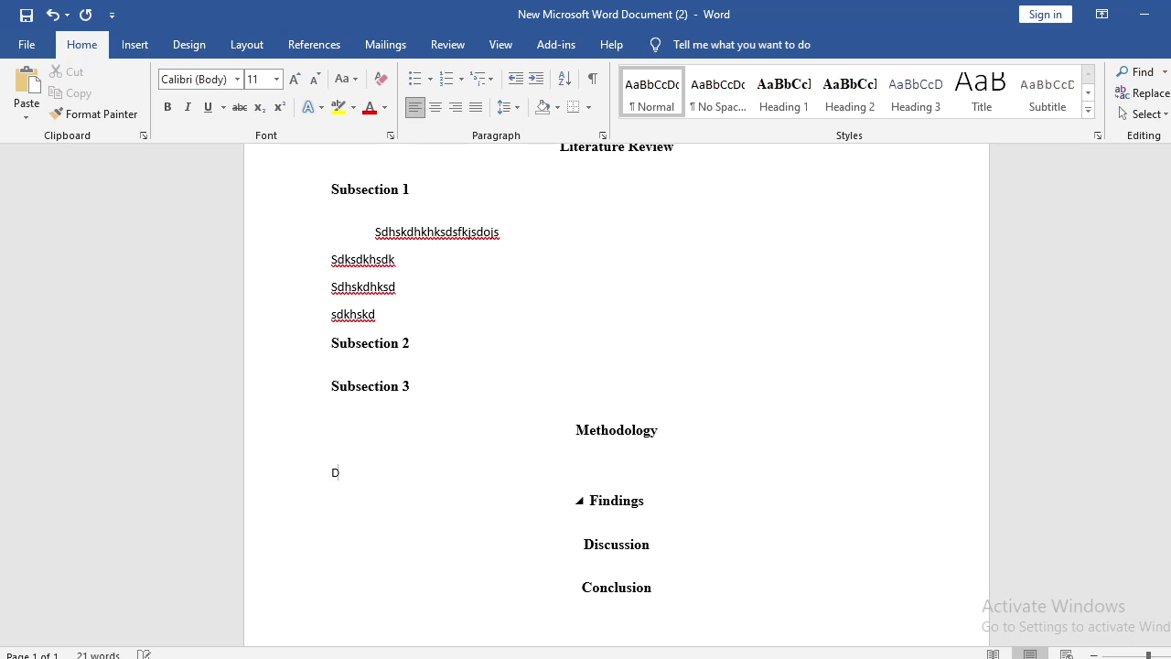
{"action": "type", "text": "arch Design"}
{"action": "key", "text": "Return"}
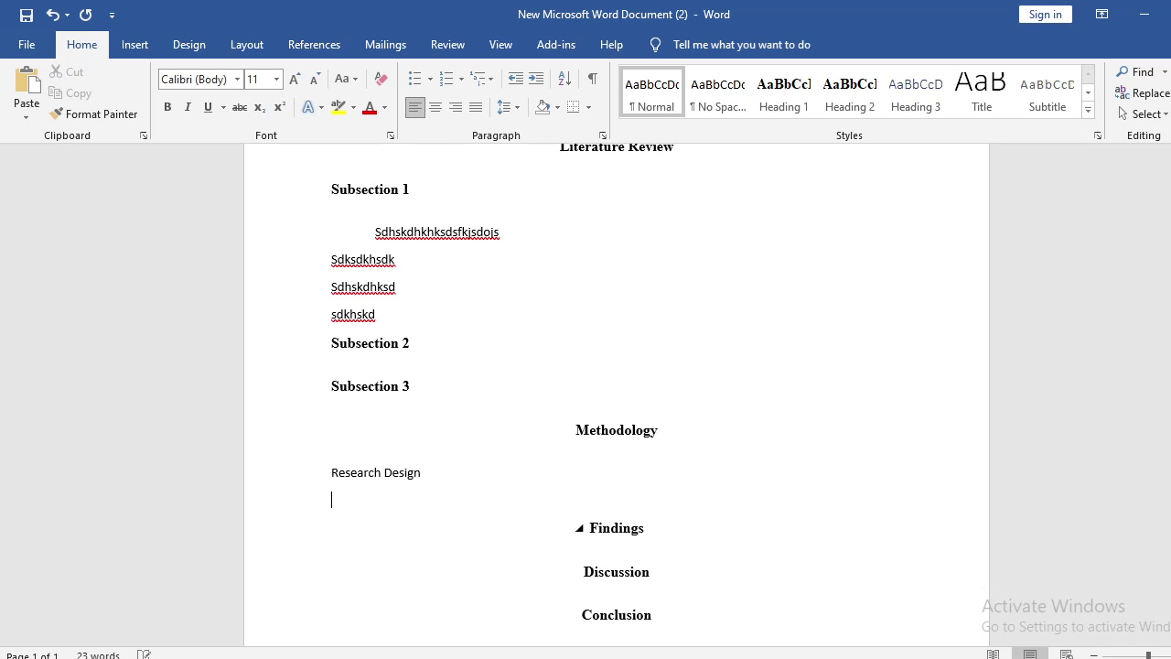
{"action": "type", "text": "Data Collection"}
{"action": "key", "text": "Return"}
{"action": "type", "text": "Data Analysi"}
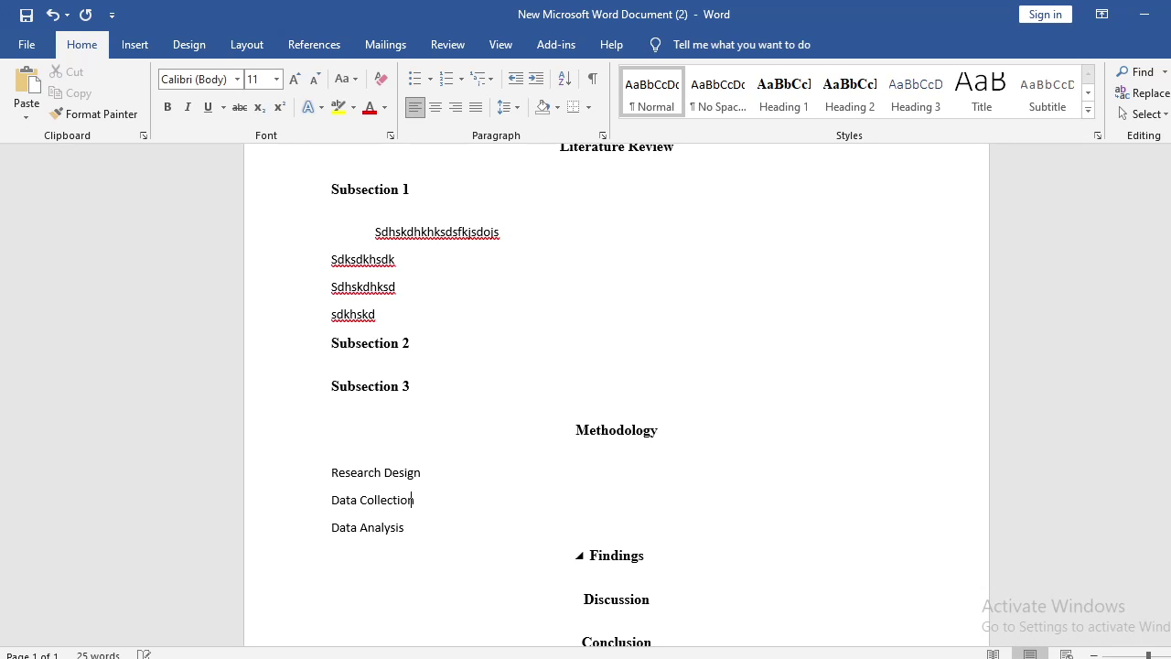
- Append the word Procedure to both the Data Collection and Data Analysis lines
{"action": "type", "text": "Procedures Proderu"}
{"action": "key", "text": "BackSpace"}
{"action": "key", "text": "BackSpace"}
{"action": "key", "text": "BackSpace"}
{"action": "type", "text": "dur"}
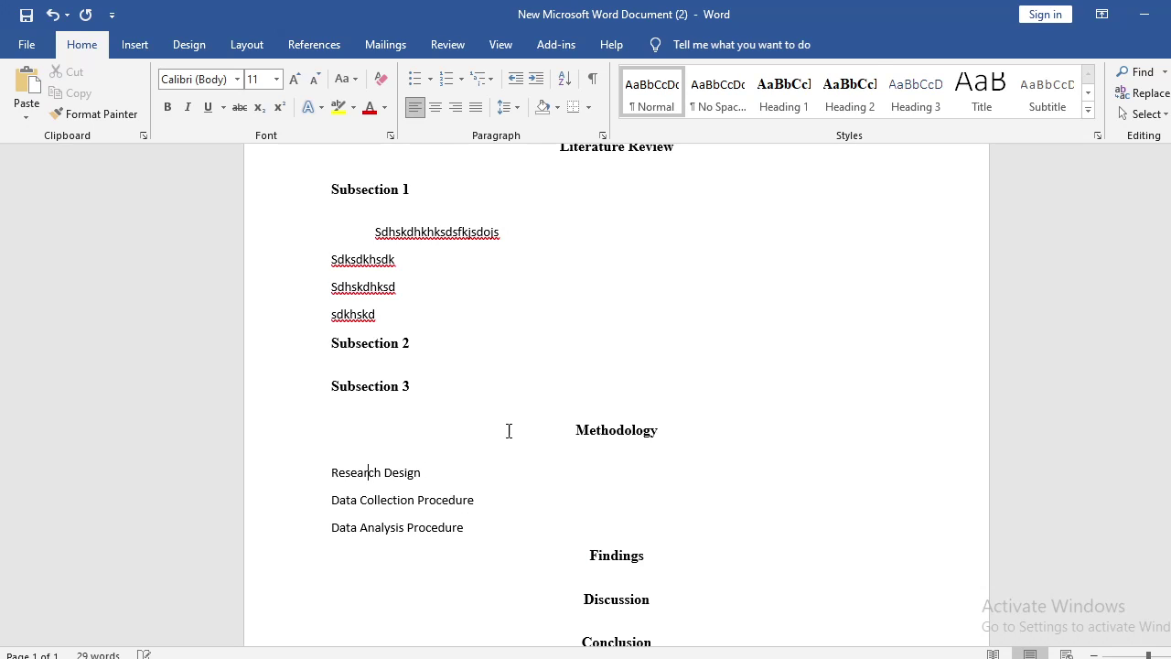
- Apply the Heading 2 style to Research Design, Data Collection Procedure and Data Analysis Procedure
{"action": "left_click", "coordinate": [850, 91]}
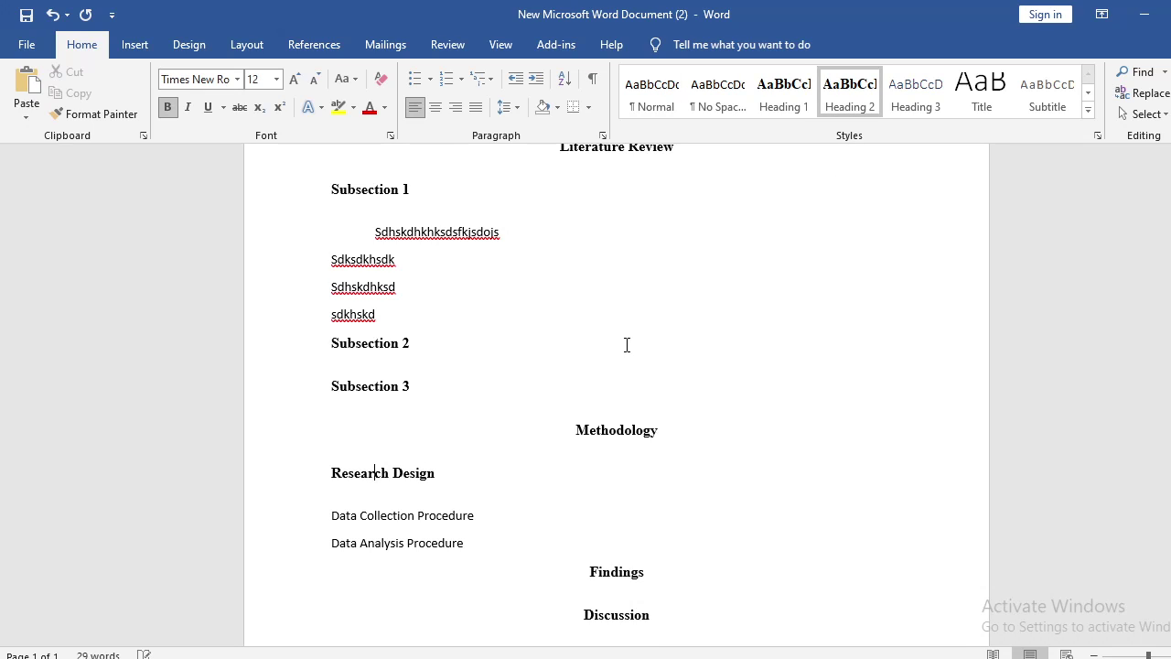
{"action": "left_click", "coordinate": [386, 515]}
{"action": "left_click", "coordinate": [849, 91]}
{"action": "left_click", "coordinate": [408, 548]}
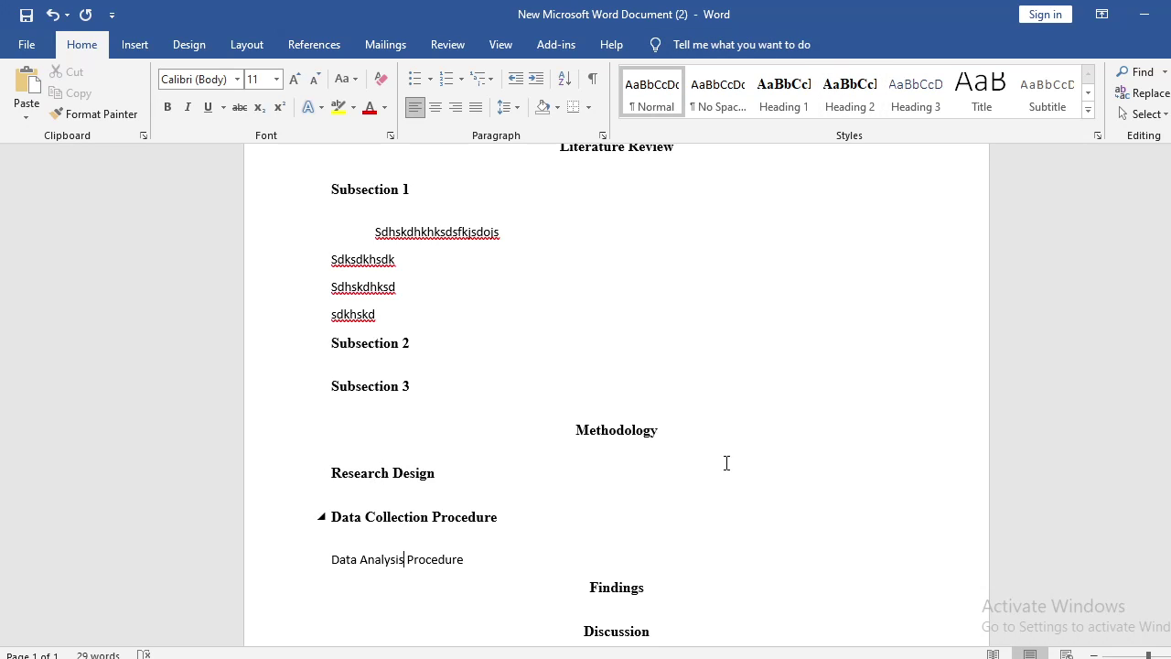
{"action": "left_click", "coordinate": [849, 92]}
- Insert an empty paragraph below the Data Collection Procedure heading
{"action": "scroll", "coordinate": [504, 448], "scroll_direction": "down", "scroll_amount": 2}
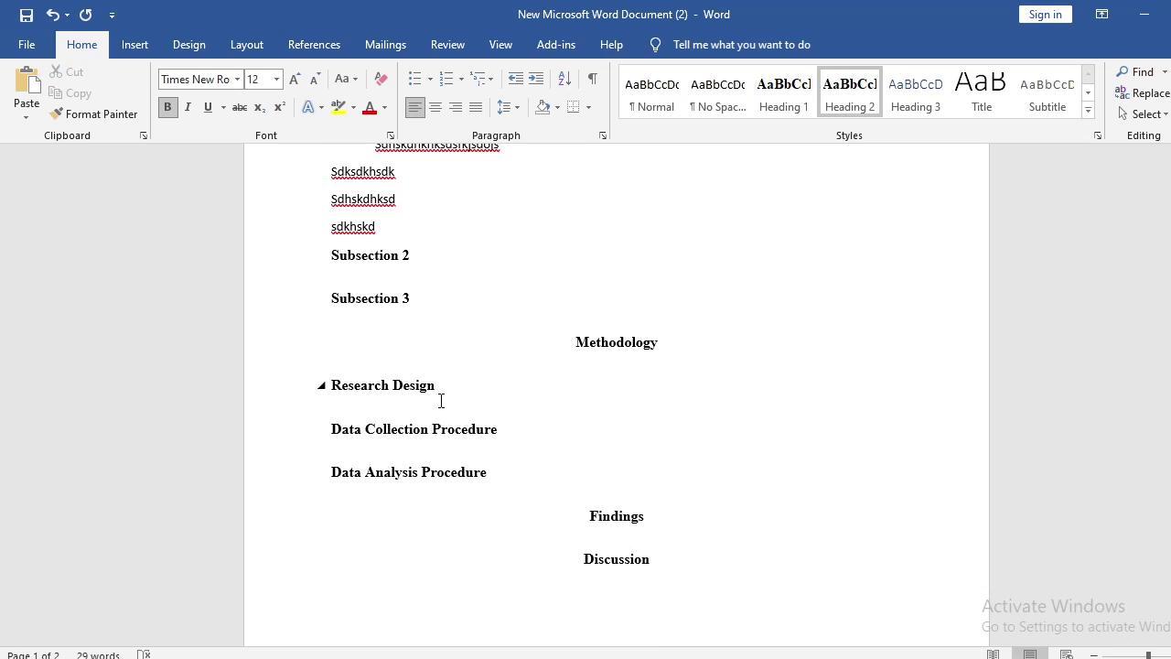
{"action": "left_click_drag", "start_coordinate": [390, 390], "coordinate": [464, 403]}
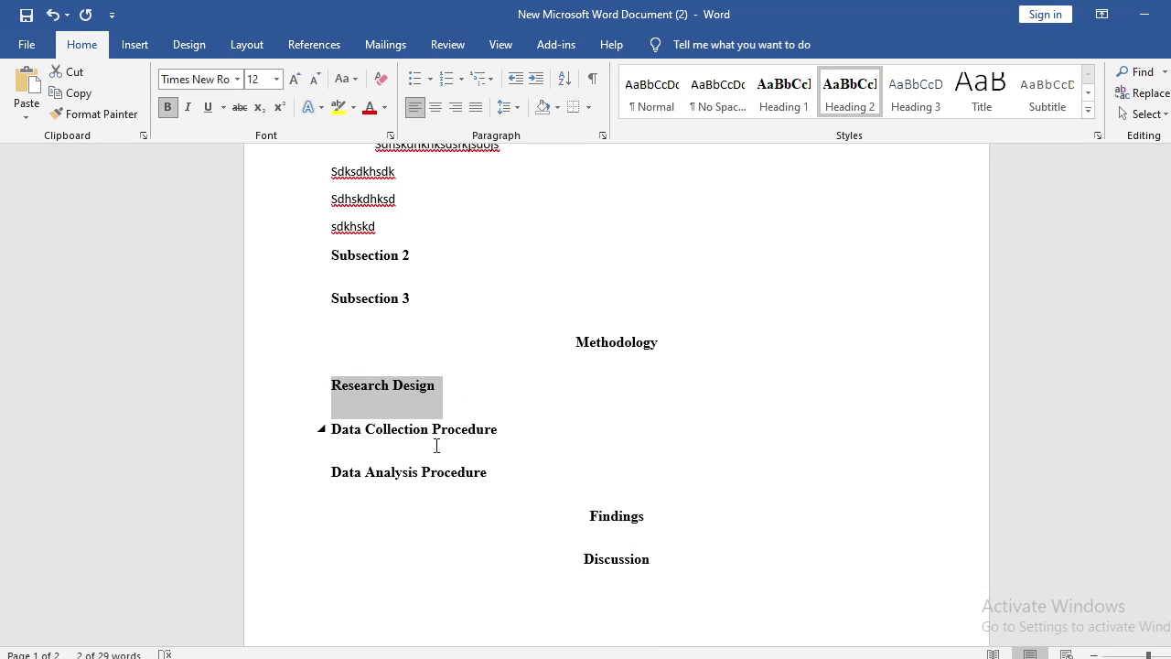
{"action": "left_click_drag", "start_coordinate": [356, 428], "coordinate": [483, 431]}
{"action": "left_click", "coordinate": [530, 443]}
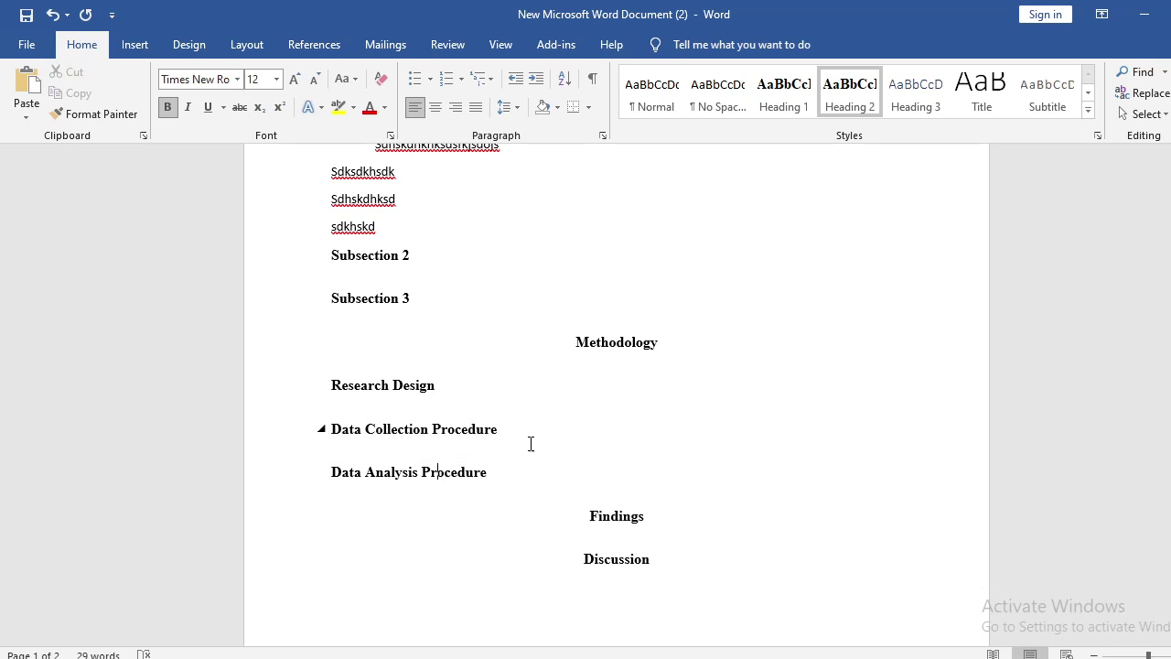
{"action": "key", "text": "Return"}
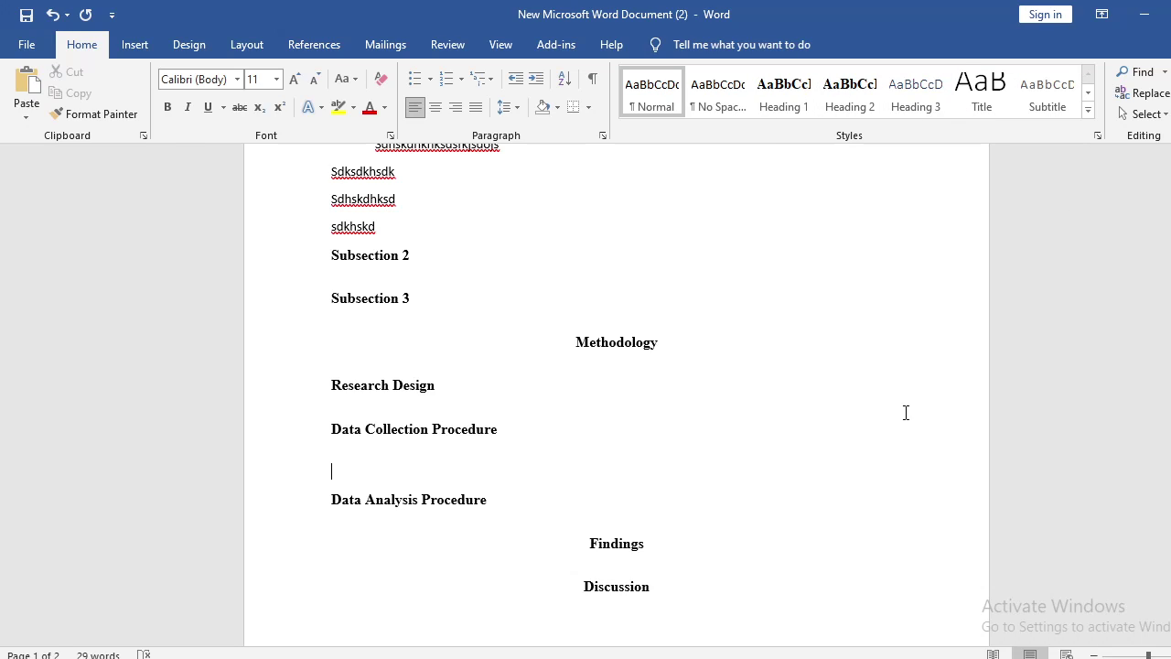
{"action": "left_click", "coordinate": [428, 429]}
{"action": "triple_click", "coordinate": [495, 426]}
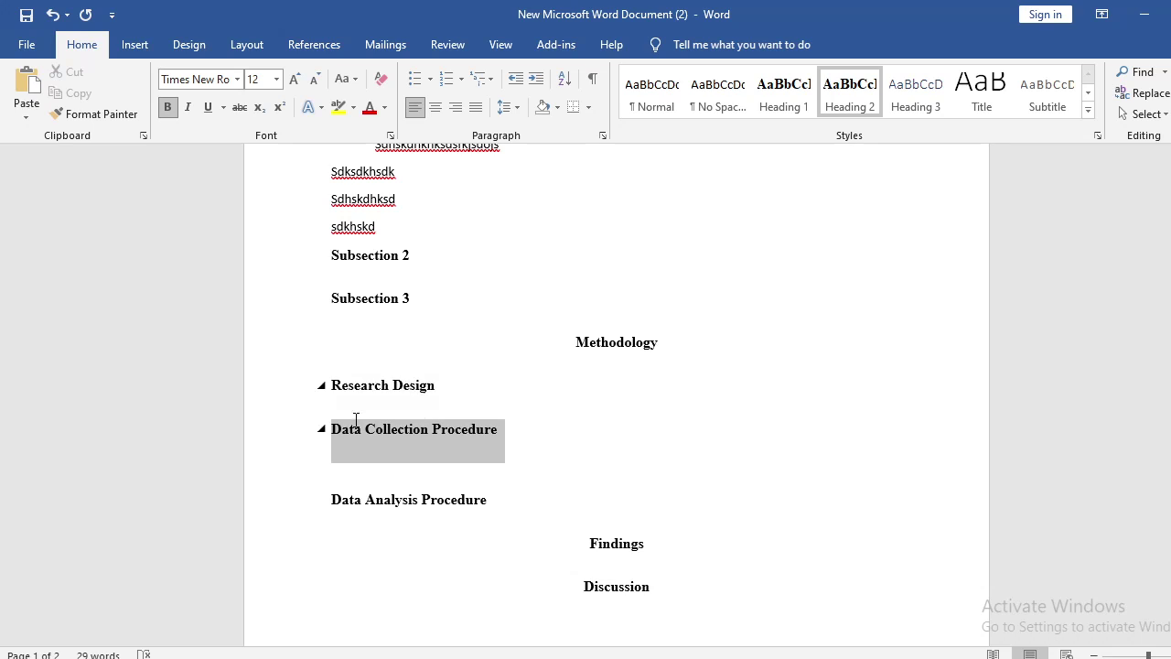
{"action": "left_click", "coordinate": [424, 430]}
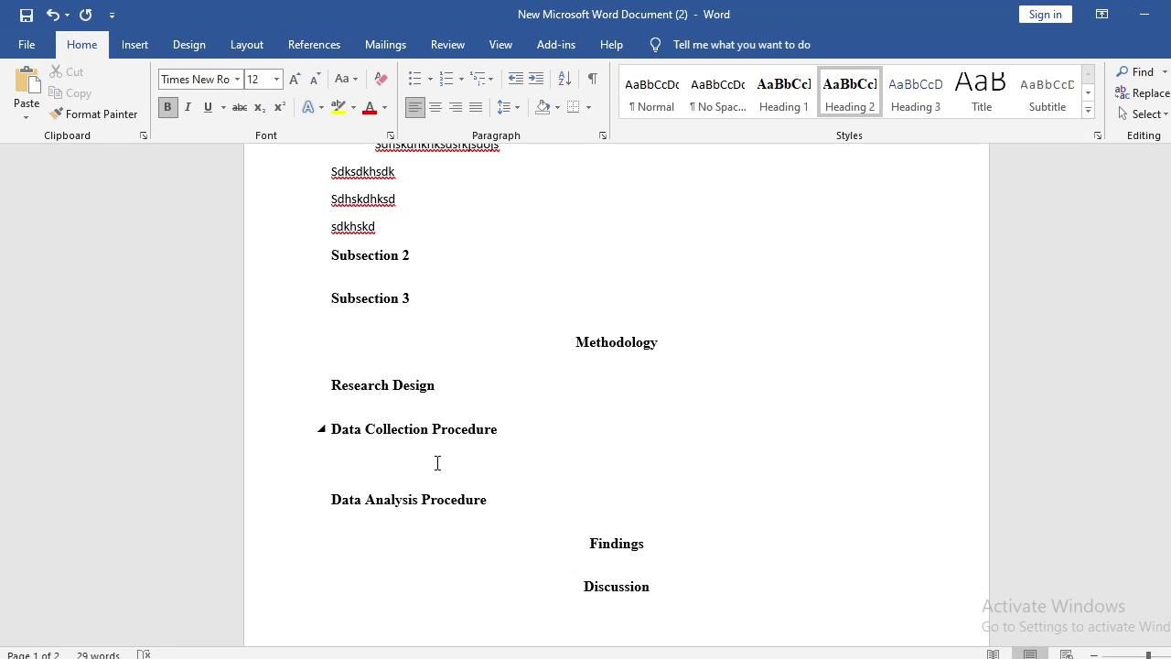
{"action": "left_click", "coordinate": [432, 468]}
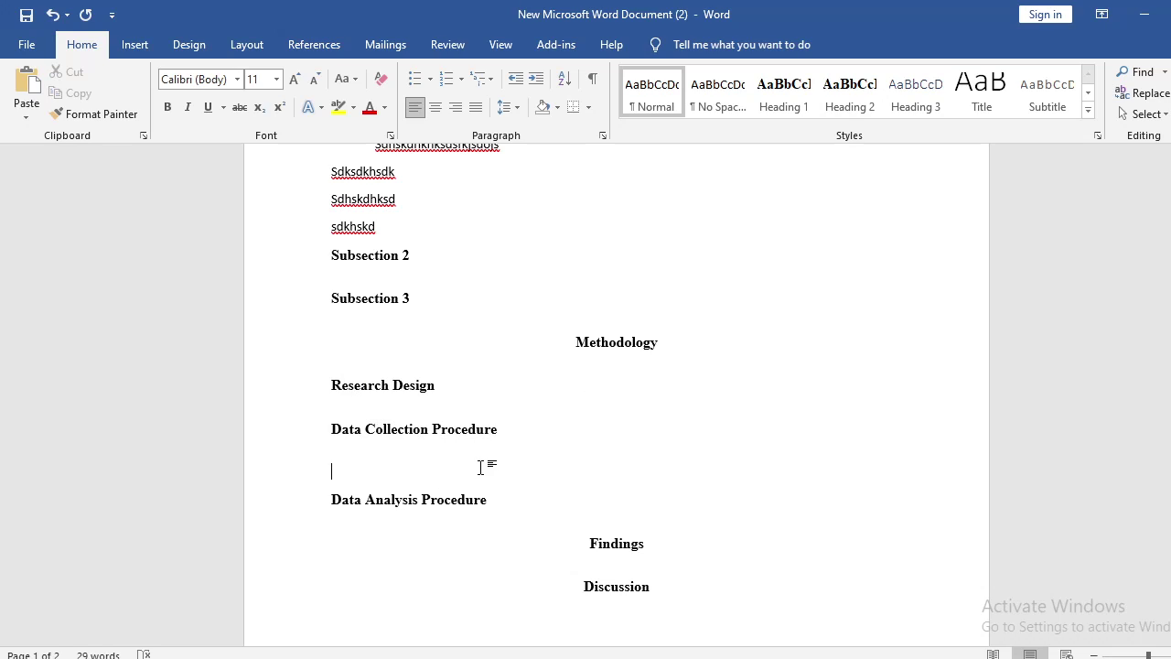
{"action": "left_click_drag", "start_coordinate": [501, 427], "coordinate": [262, 423]}
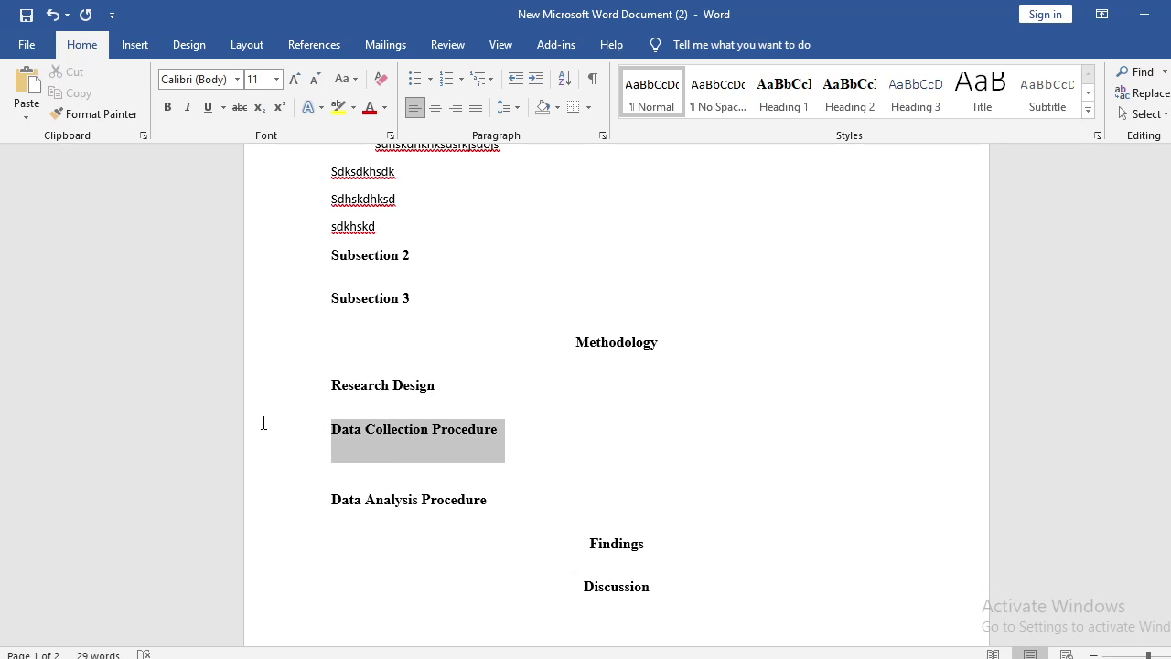
{"action": "left_click", "coordinate": [386, 439]}
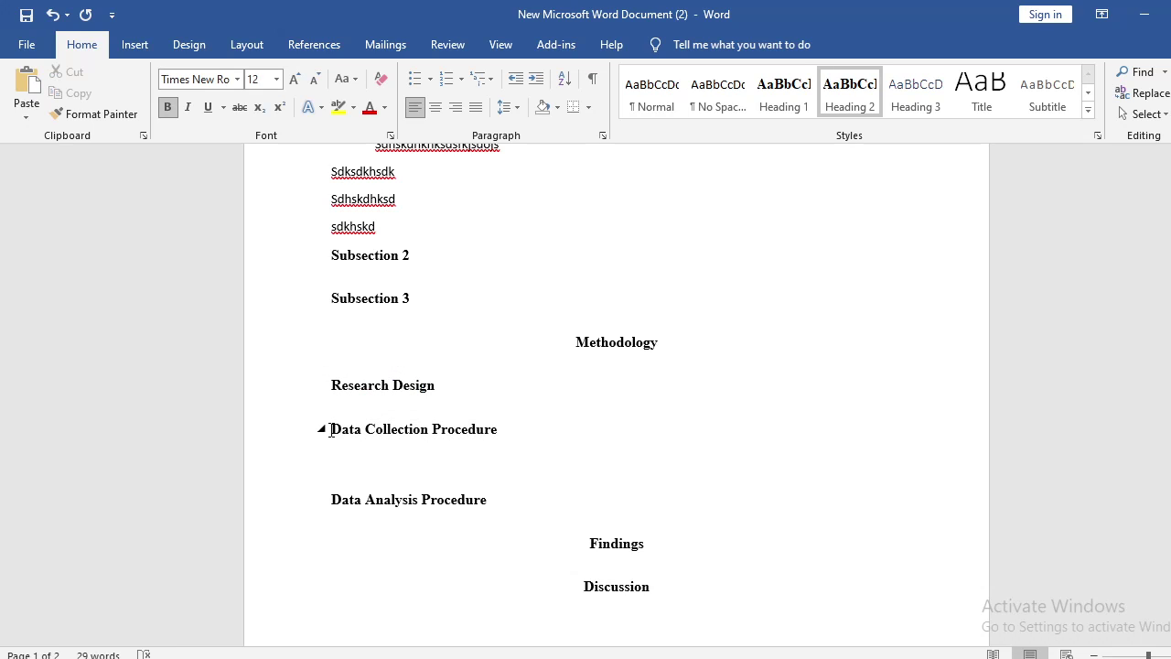
{"action": "mouse_move", "coordinate": [331, 429]}
{"action": "left_mouse_down"}
{"action": "mouse_move", "coordinate": [418, 440]}
{"action": "mouse_move", "coordinate": [561, 423]}
{"action": "mouse_move", "coordinate": [324, 432]}
{"action": "left_mouse_up"}
{"action": "left_click", "coordinate": [379, 468]}
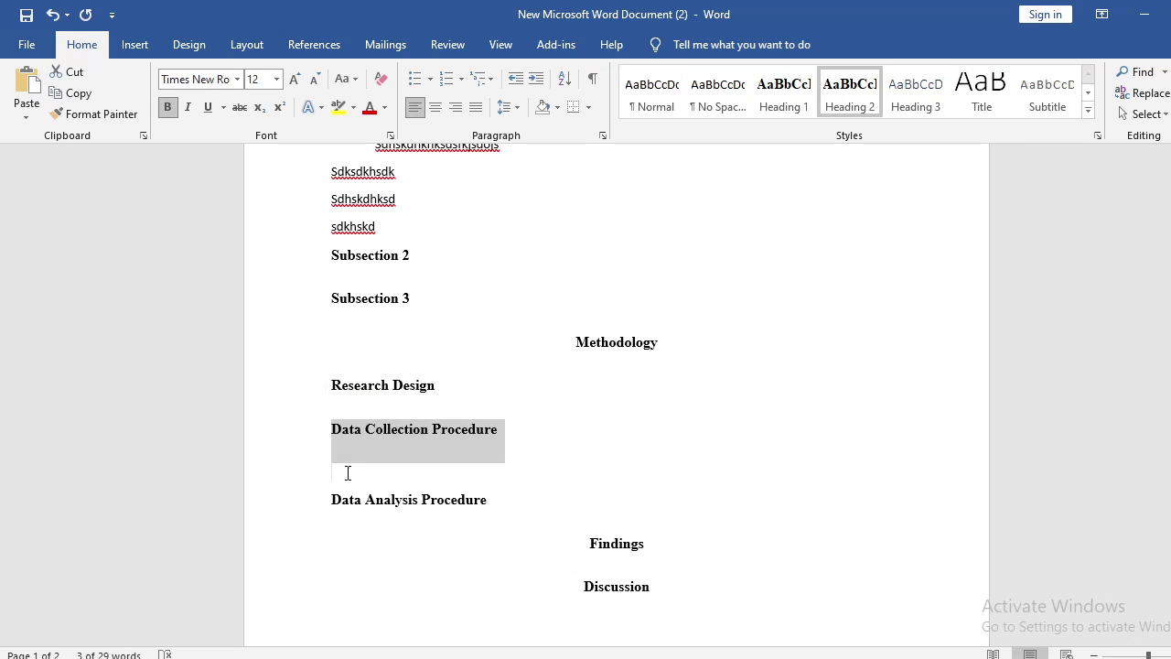
- Enter three lines below the Data Collection Procedure heading reading Questionnaire, Interviews and Observations
{"action": "left_click", "coordinate": [348, 473]}
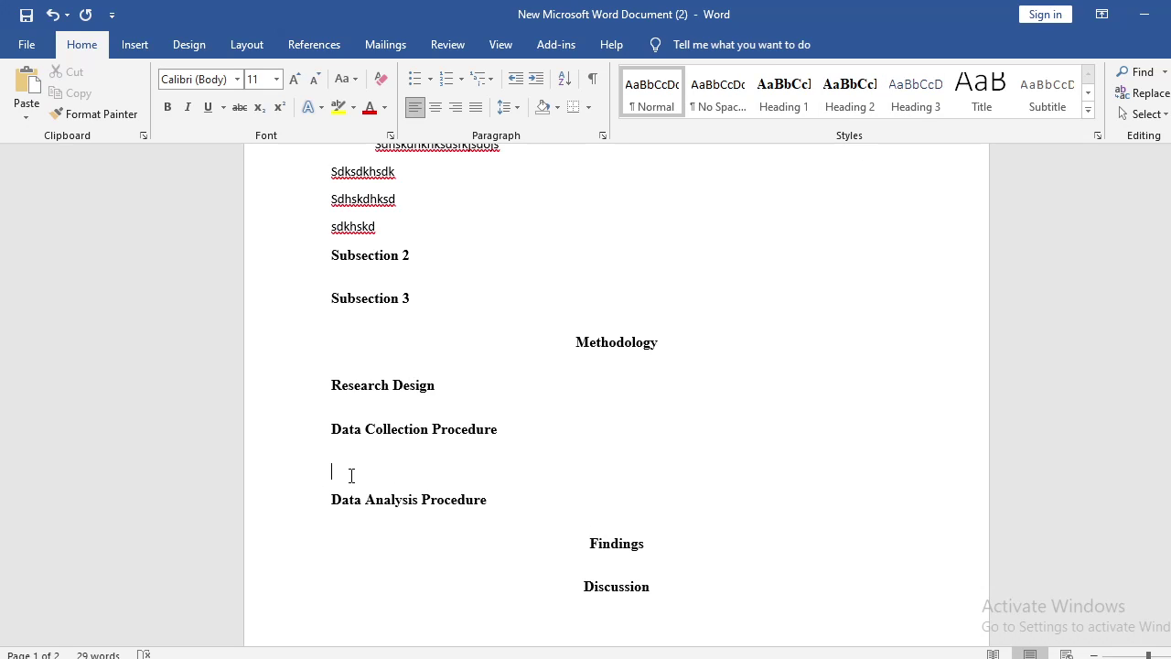
{"action": "type", "text": "Questionnaire"}
{"action": "key", "text": "Return"}
{"action": "type", "text": "Inte"}
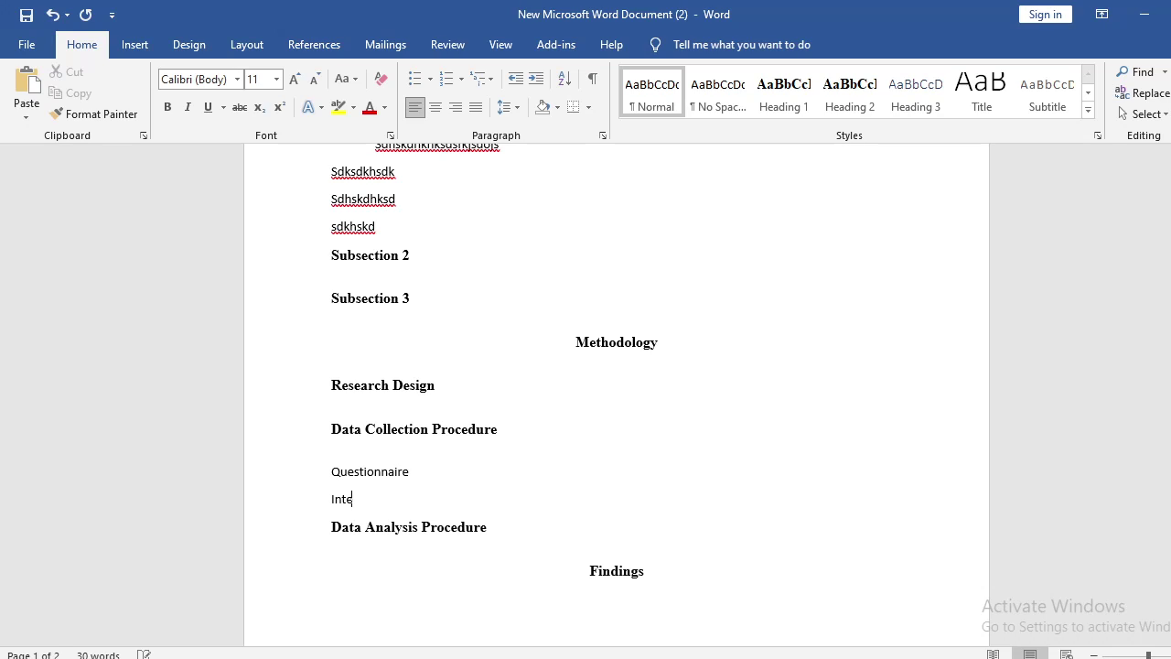
{"action": "type", "text": "rviews"}
{"action": "key", "text": "Return"}
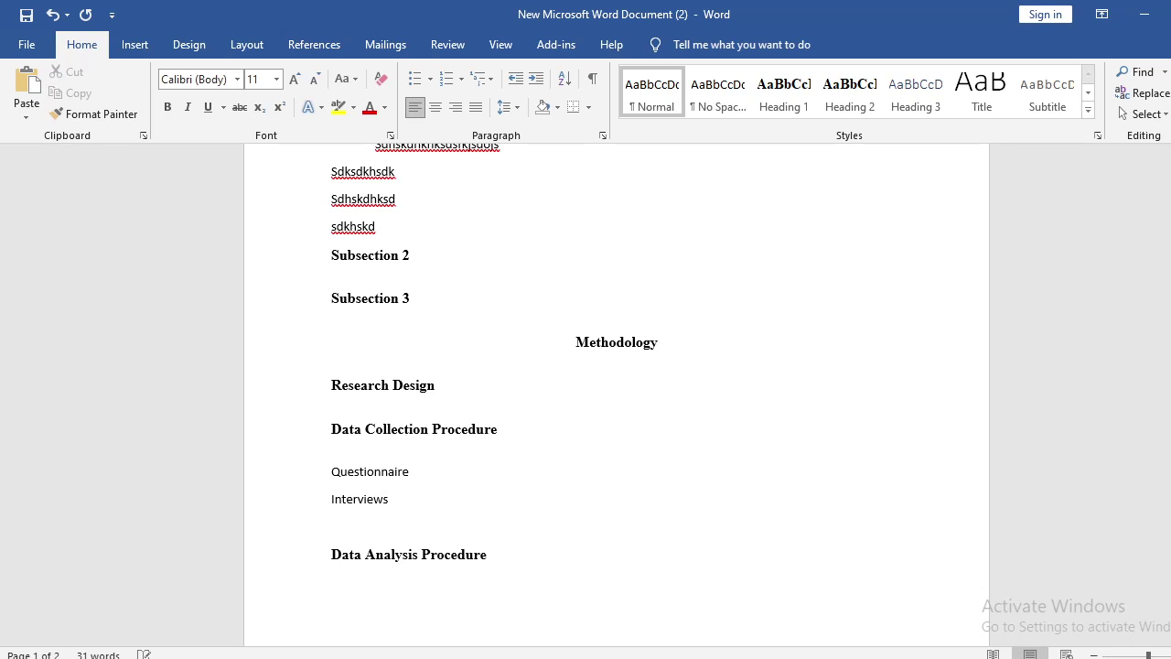
{"action": "type", "text": "Observations"}
{"action": "left_click", "coordinate": [410, 430]}
{"action": "key", "text": "End"}
{"action": "left_click_drag", "start_coordinate": [328, 476], "coordinate": [395, 525]}
{"action": "left_click", "coordinate": [359, 498]}
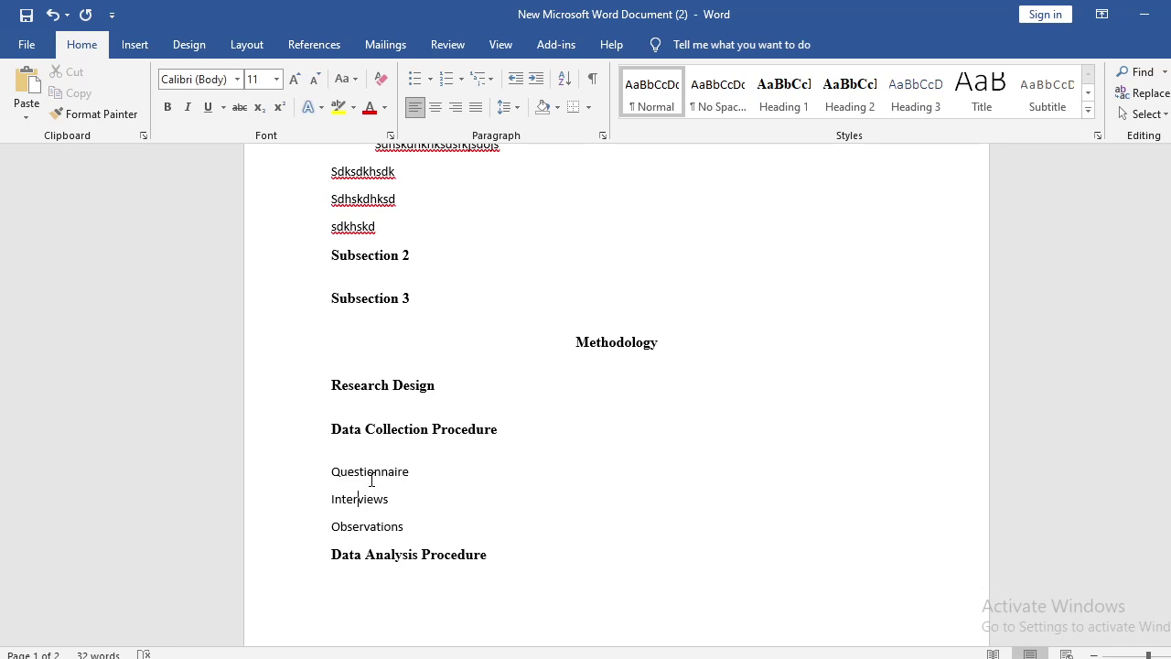
{"action": "left_click", "coordinate": [402, 428]}
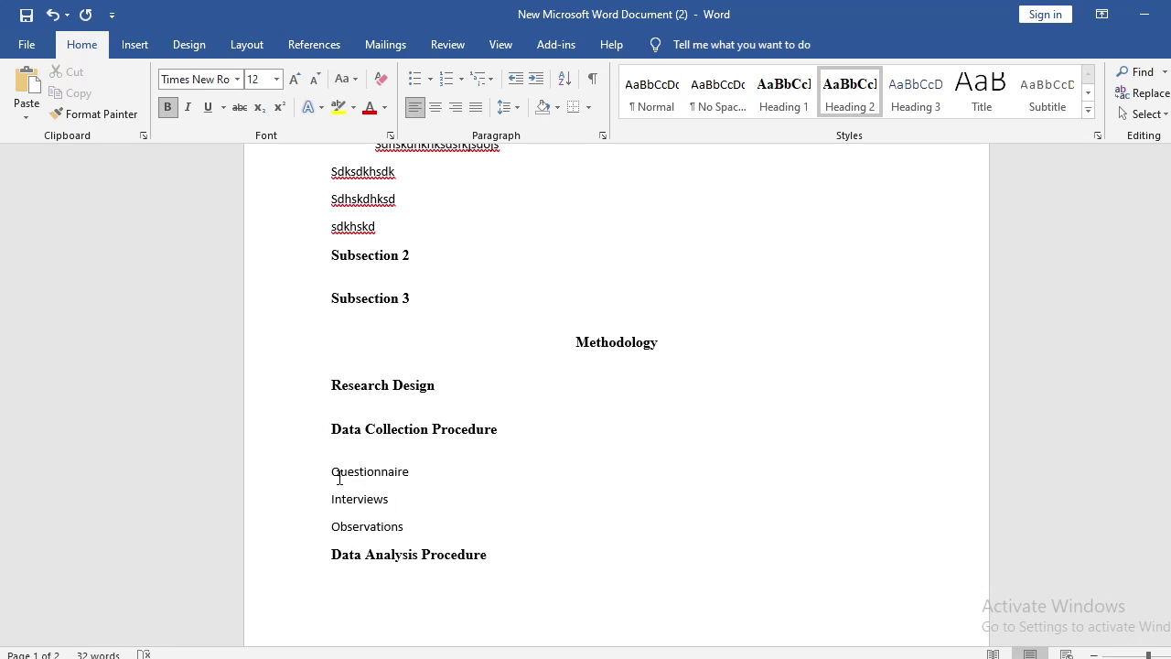
- Format the Questionnaire, Interviews and Observations lines in Times New Roman 12 with double line spacing
{"action": "left_click_drag", "start_coordinate": [338, 476], "coordinate": [306, 487]}
{"action": "left_click", "coordinate": [394, 499]}
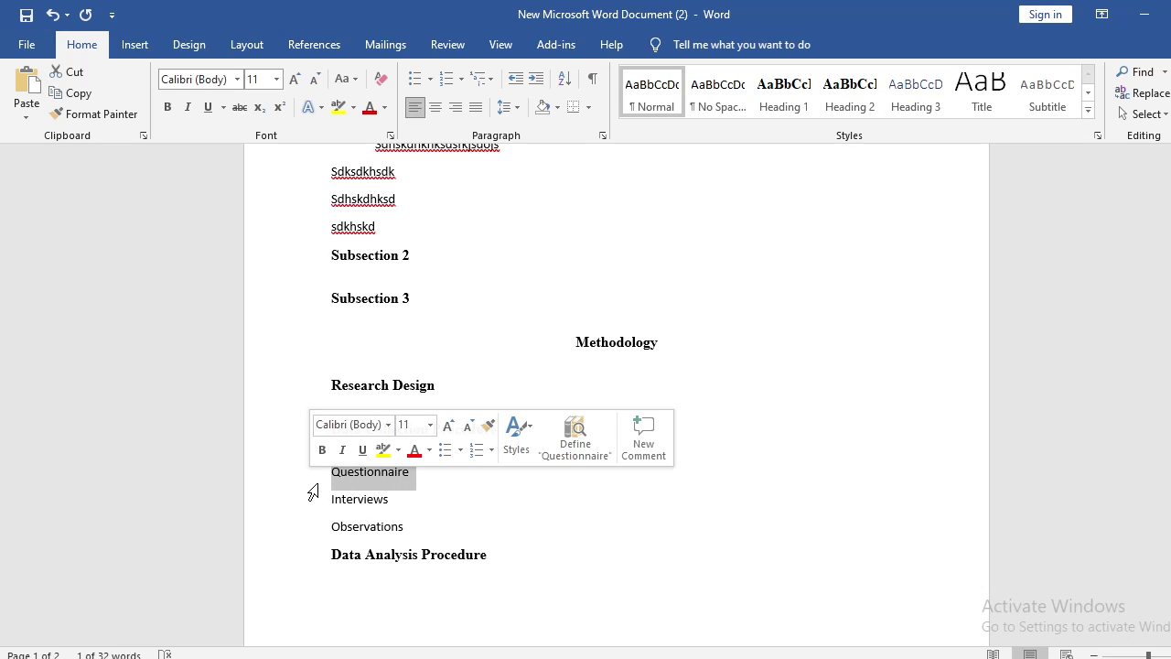
{"action": "left_click", "coordinate": [410, 500]}
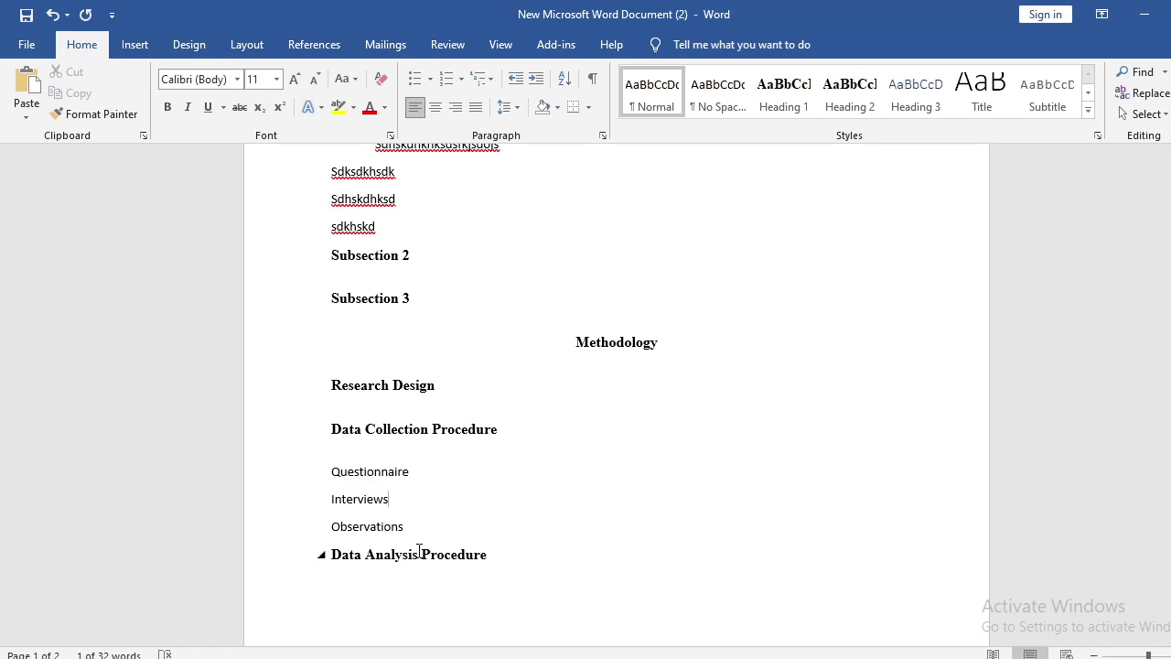
{"action": "left_click_drag", "start_coordinate": [407, 528], "coordinate": [344, 441]}
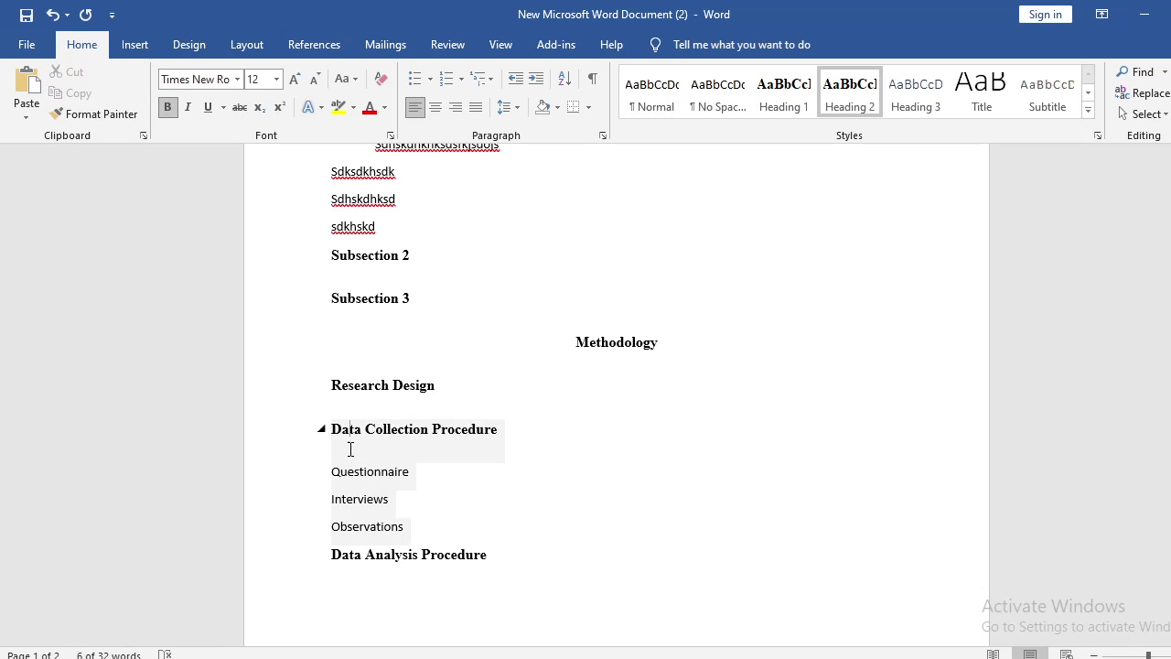
{"action": "left_click", "coordinate": [331, 471]}
{"action": "left_click", "coordinate": [426, 535], "text": "shift"}
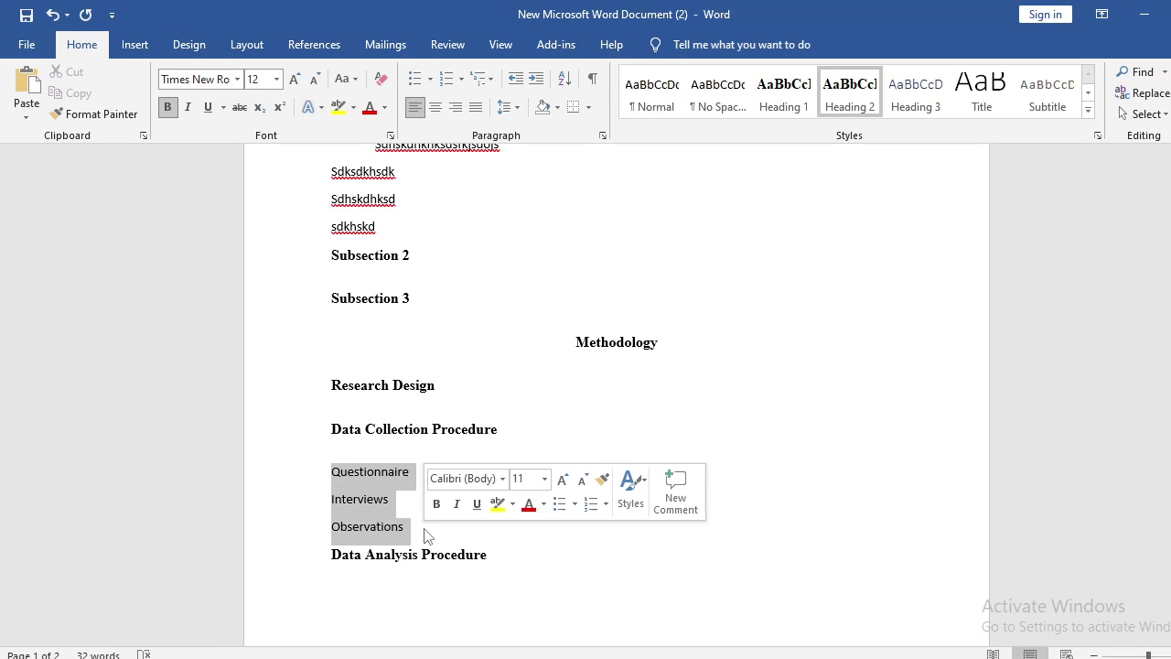
{"action": "left_click", "coordinate": [239, 80]}
{"action": "left_click", "coordinate": [264, 190]}
{"action": "left_click", "coordinate": [294, 79]}
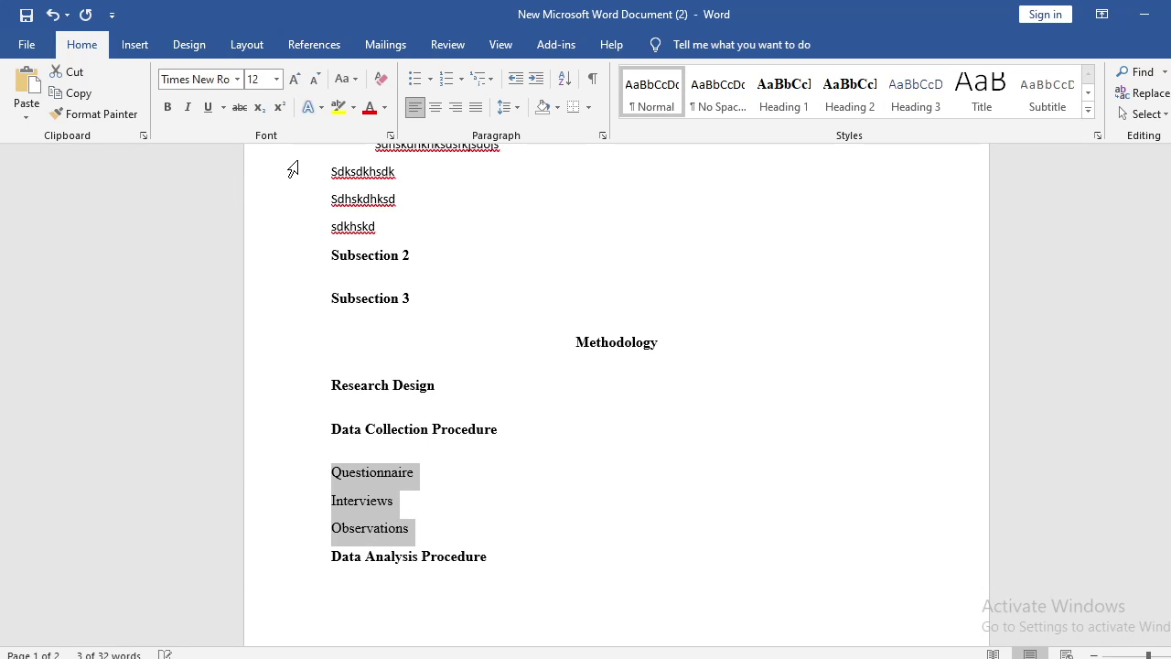
{"action": "left_click", "coordinate": [506, 107]}
{"action": "left_click", "coordinate": [539, 193]}
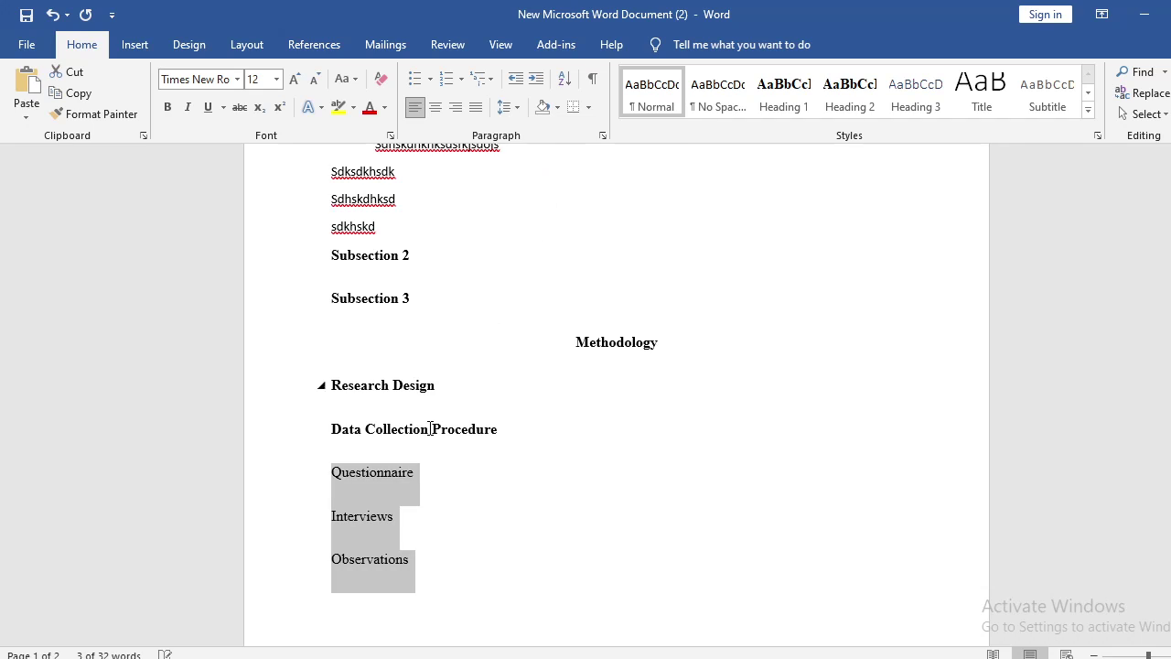
- Make the Questionnaire, Interviews and Observations lines bold and italic
{"action": "left_click", "coordinate": [406, 472]}
{"action": "left_click_drag", "start_coordinate": [406, 472], "coordinate": [325, 478]}
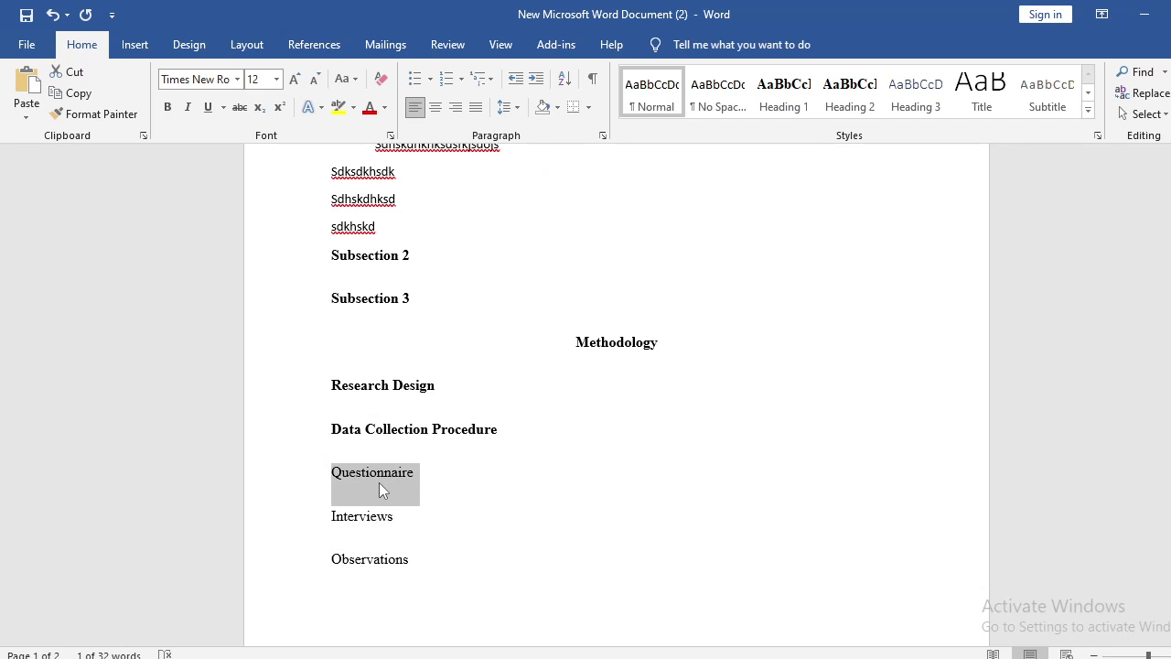
{"action": "key", "text": "ctrl+b"}
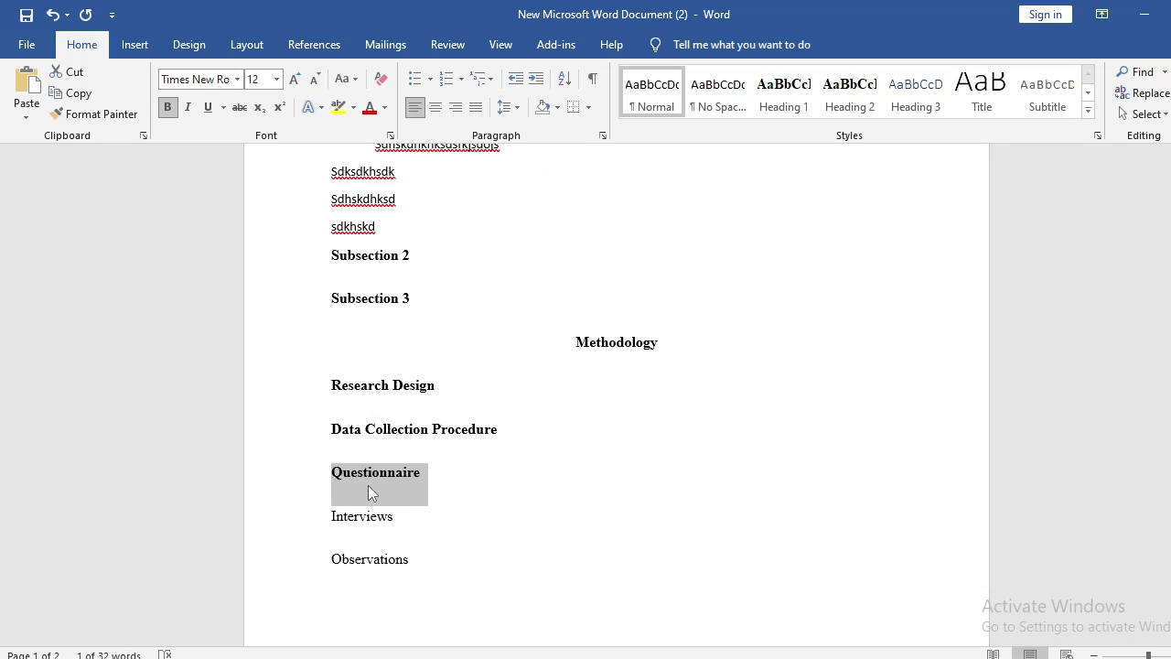
{"action": "key", "text": "ctrl+i"}
{"action": "double_click", "coordinate": [380, 518]}
{"action": "key", "text": "ctrl+b"}
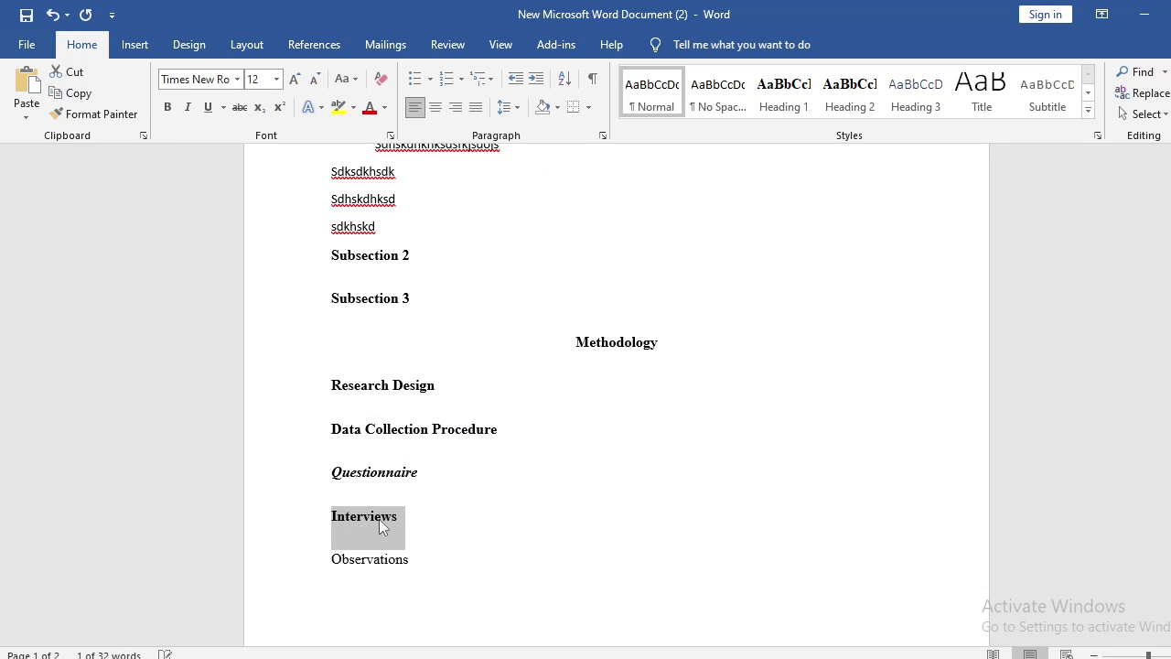
{"action": "key", "text": "ctrl+i"}
{"action": "scroll", "coordinate": [386, 522], "scroll_direction": "down", "scroll_amount": 2}
{"action": "double_click", "coordinate": [388, 488]}
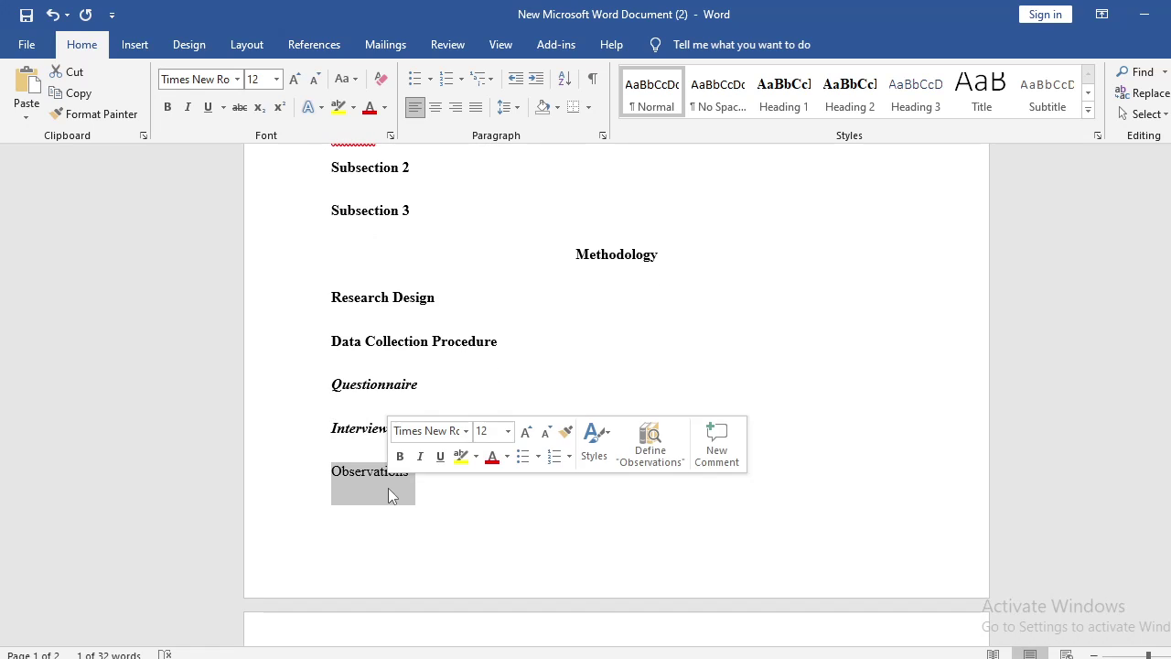
{"action": "key", "text": "ctrl+b"}
{"action": "key", "text": "ctrl+i"}
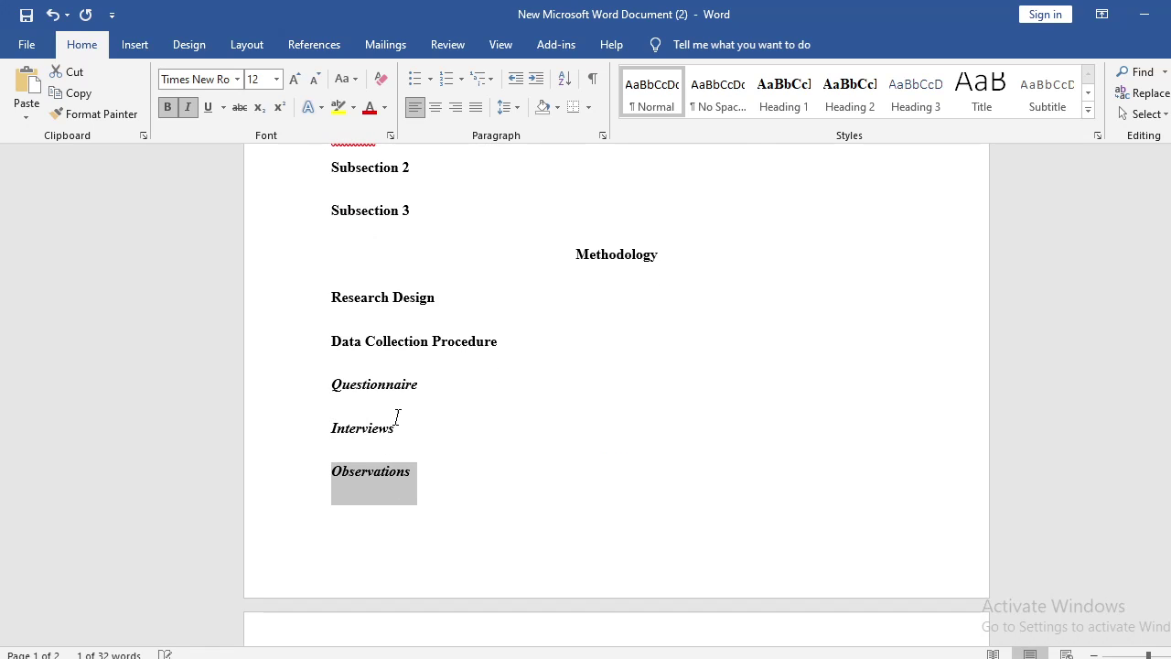
- Update the Heading 3 style to match the bold italic formatting of the Questionnaire line
{"action": "left_click", "coordinate": [407, 384]}
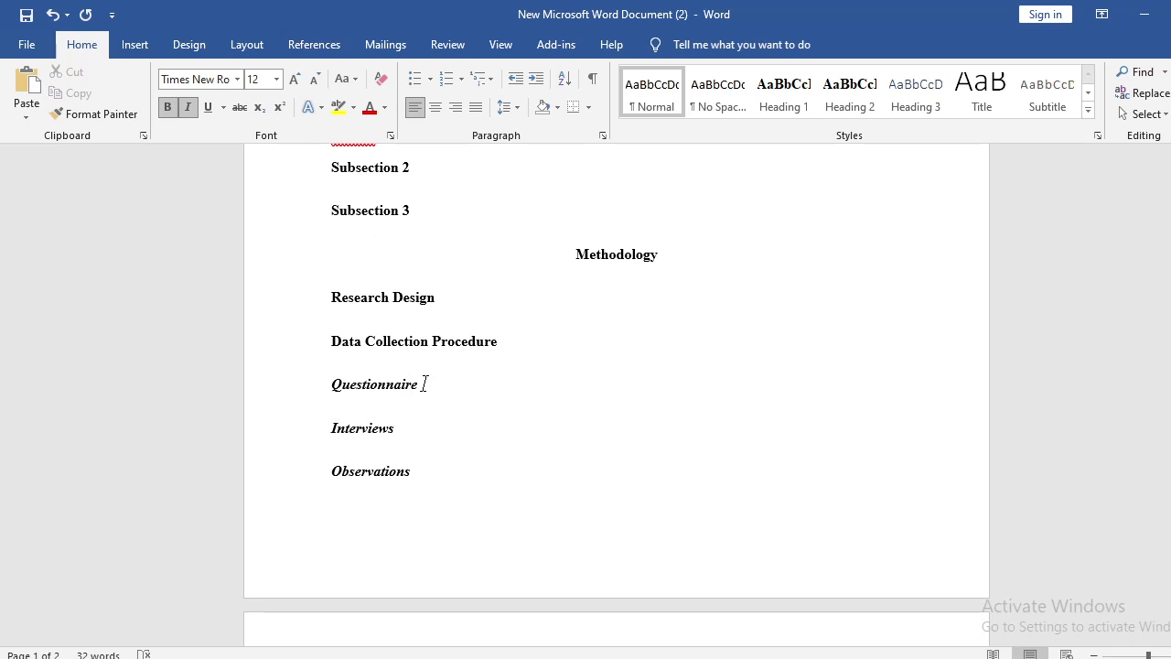
{"action": "key", "text": "Left"}
{"action": "key", "text": "Left"}
{"action": "left_click_drag", "start_coordinate": [332, 384], "coordinate": [439, 397]}
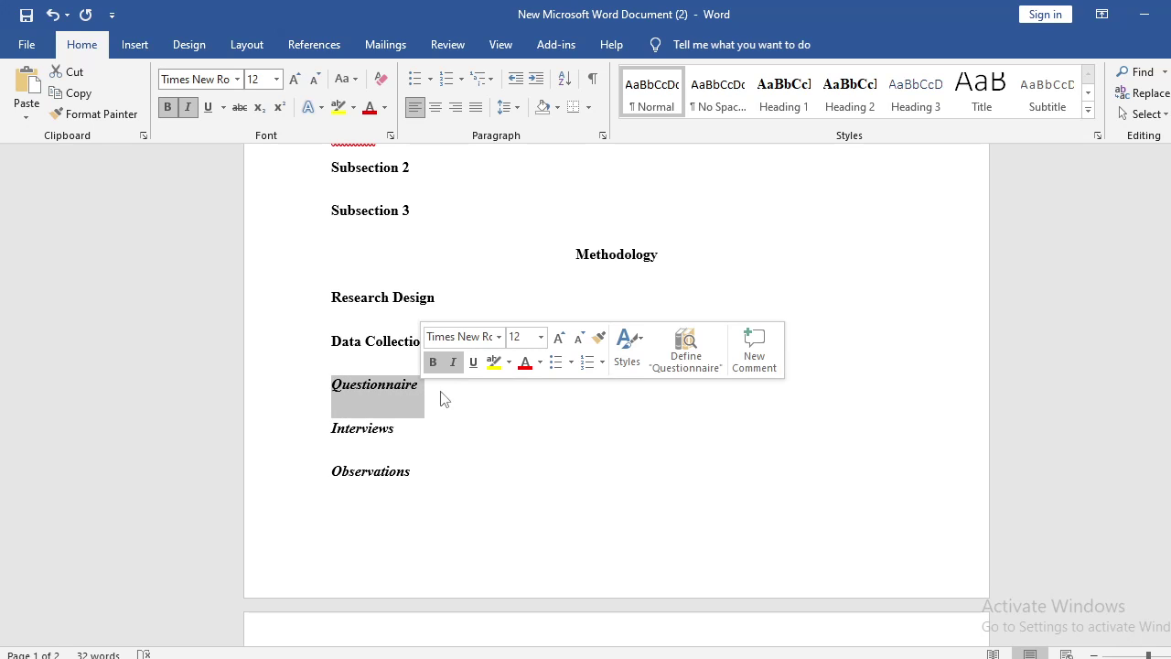
{"action": "left_click", "coordinate": [383, 384]}
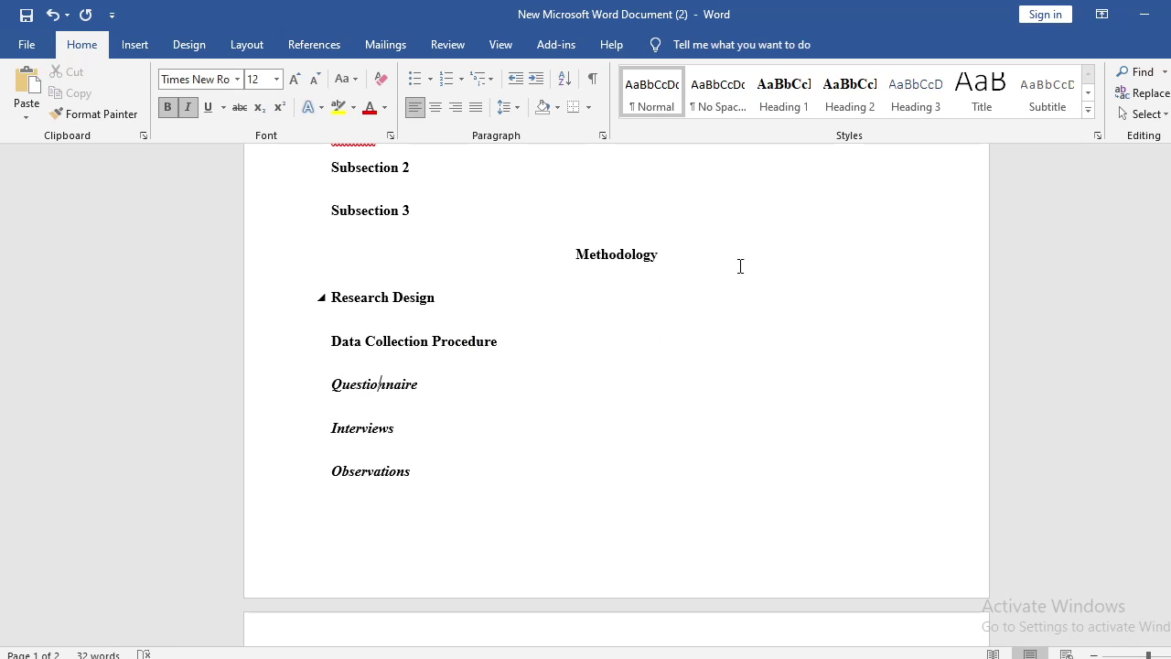
{"action": "left_click", "coordinate": [915, 99]}
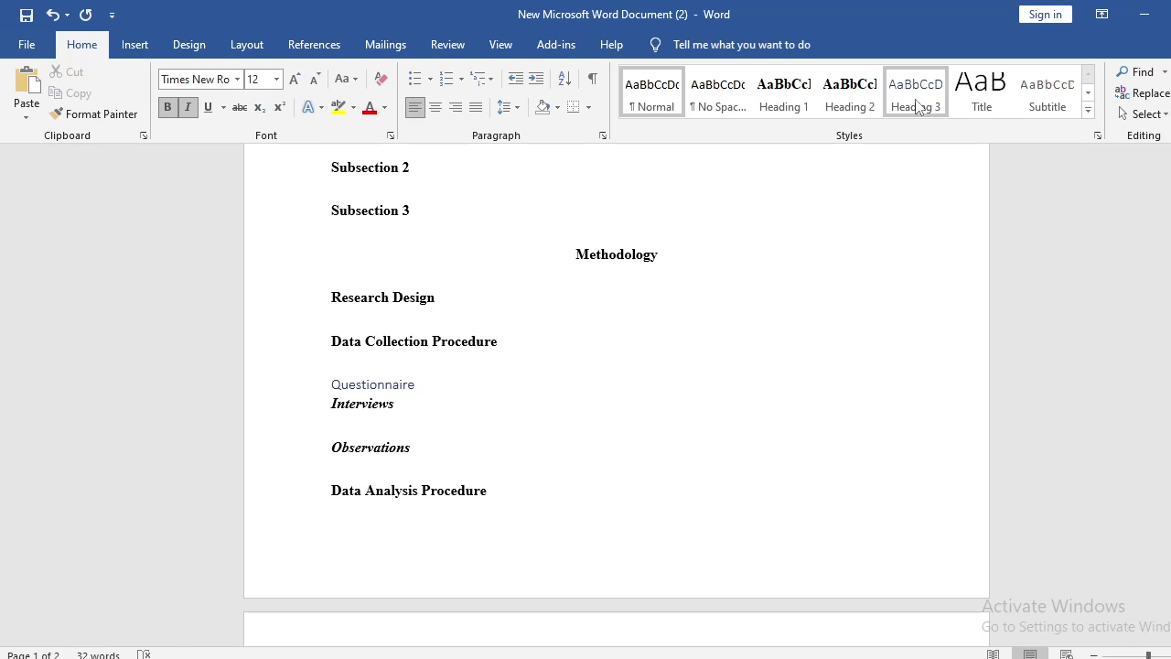
{"action": "right_click", "coordinate": [917, 106]}
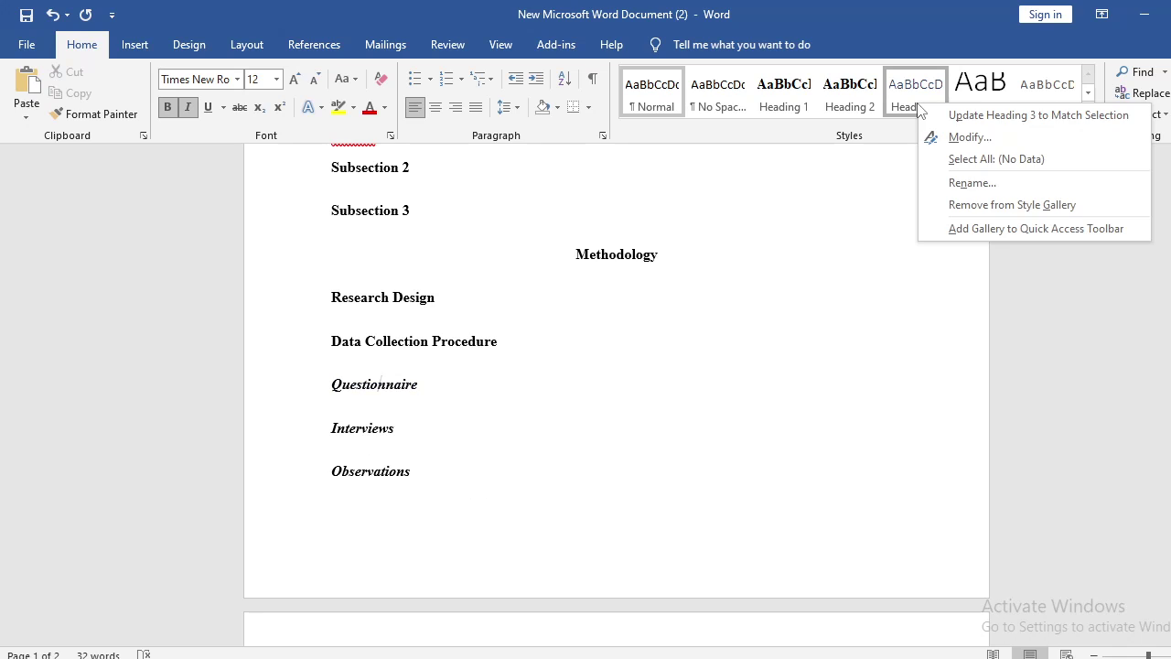
{"action": "left_click", "coordinate": [1019, 116]}
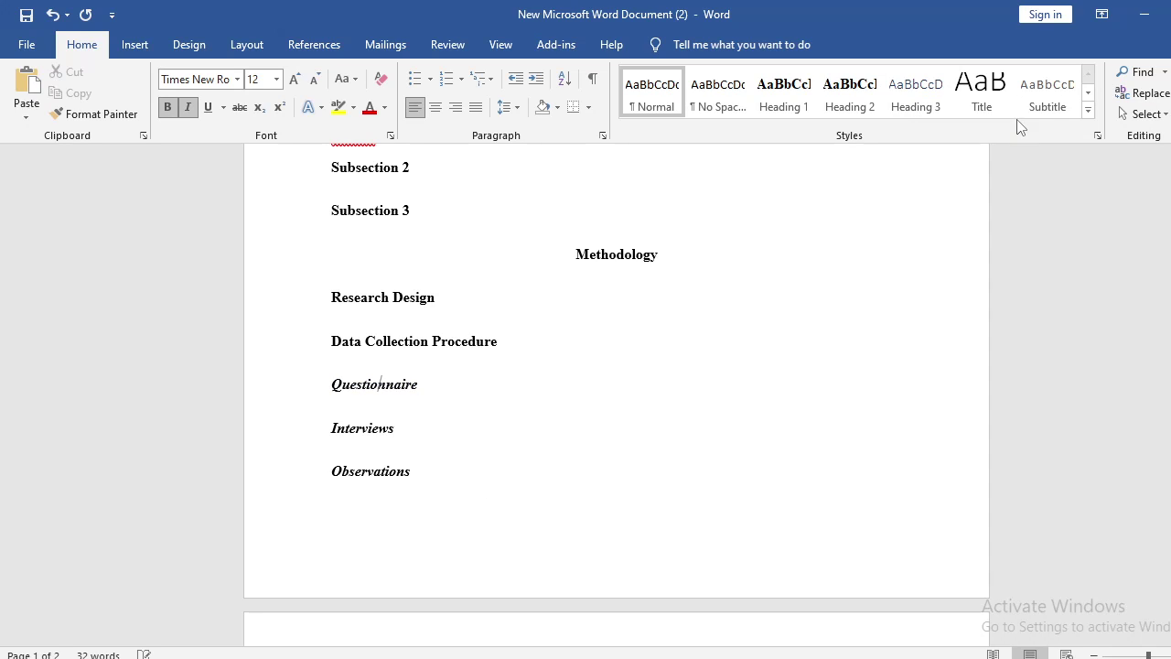
- Apply the Heading 3 style to the Interviews and Observations lines
{"action": "left_click", "coordinate": [364, 429]}
{"action": "left_click", "coordinate": [916, 99]}
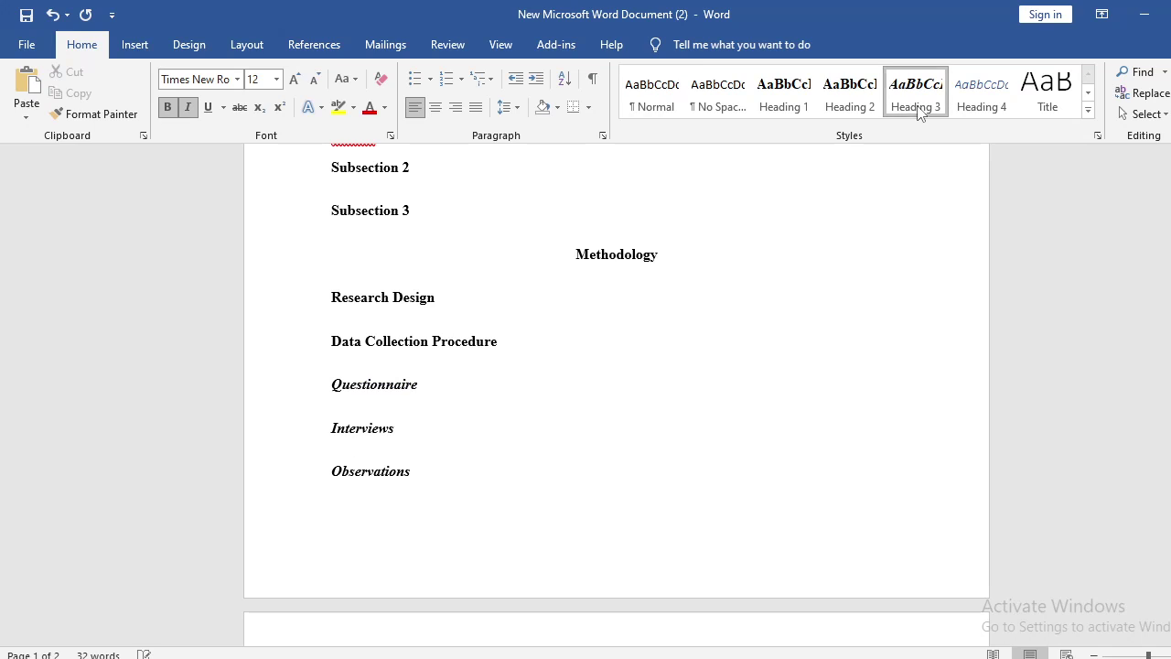
{"action": "left_click", "coordinate": [399, 474]}
{"action": "left_click", "coordinate": [938, 101]}
{"action": "scroll", "coordinate": [634, 353], "scroll_direction": "down", "scroll_amount": 5}
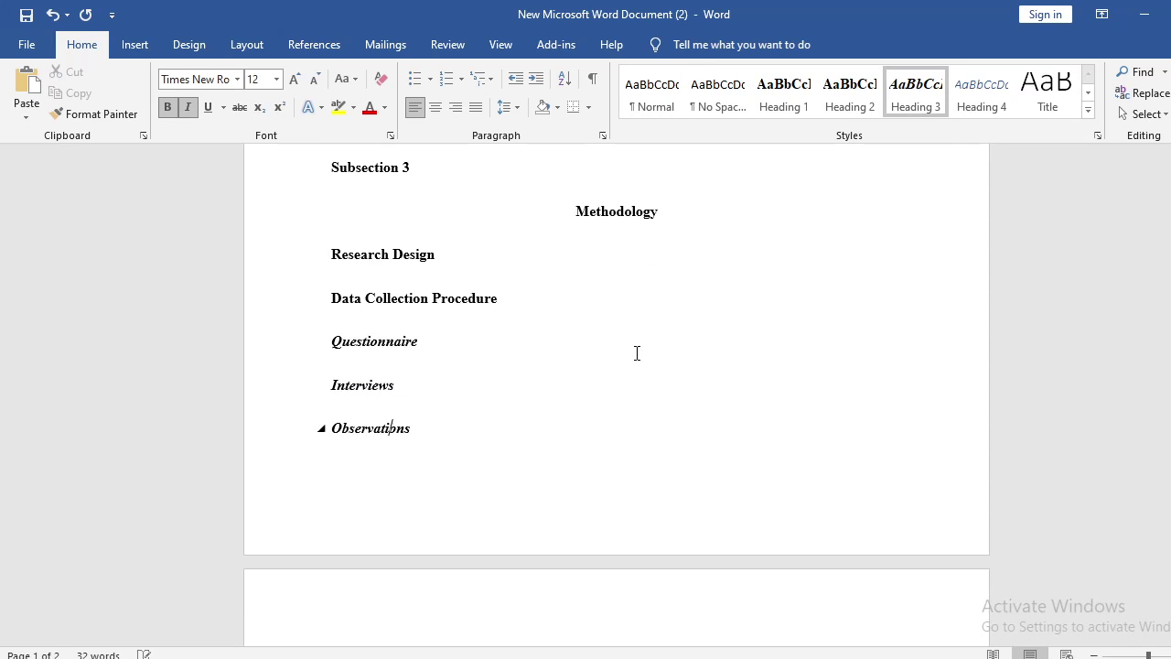
- Add an indented bold paragraph after the Observations heading and set its font to Times New Roman 12
{"action": "left_click", "coordinate": [342, 450]}
{"action": "scroll", "coordinate": [479, 421], "scroll_direction": "up", "scroll_amount": 3}
{"action": "left_click", "coordinate": [478, 422]}
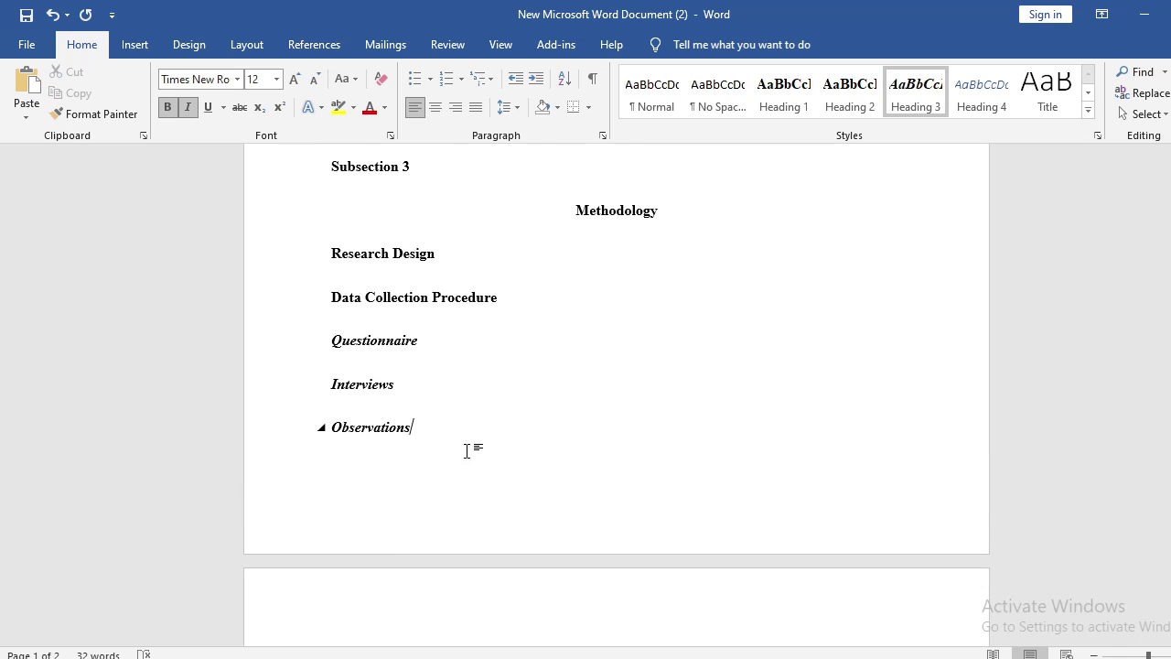
{"action": "scroll", "coordinate": [993, 148], "scroll_direction": "down", "scroll_amount": 2}
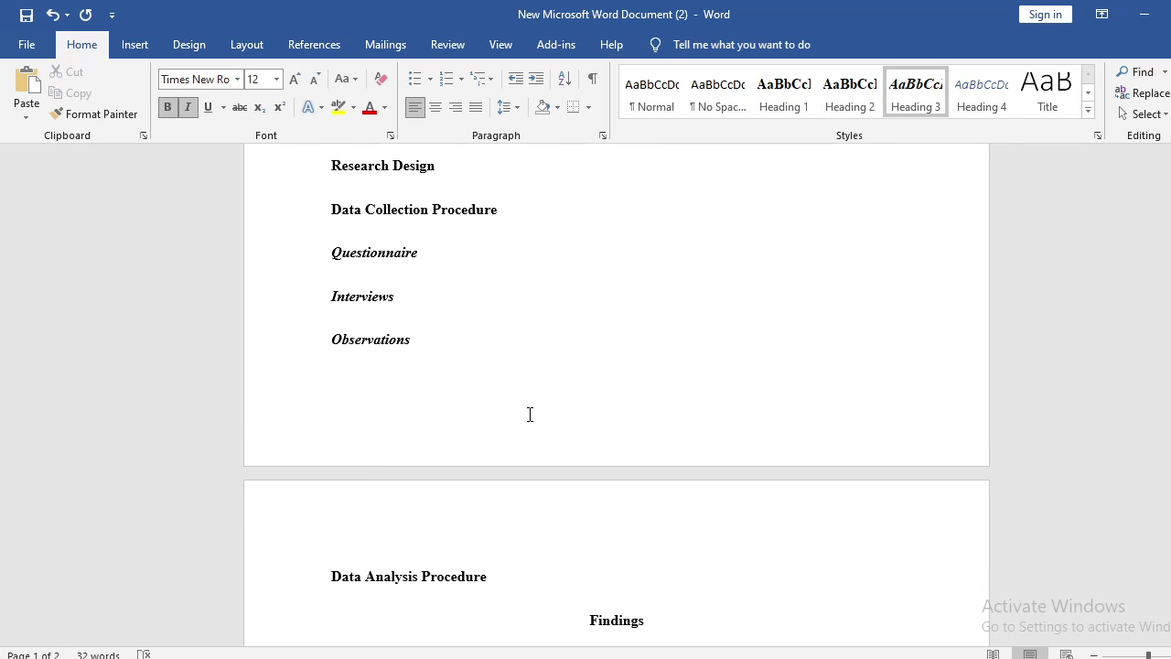
{"action": "key", "text": "Return"}
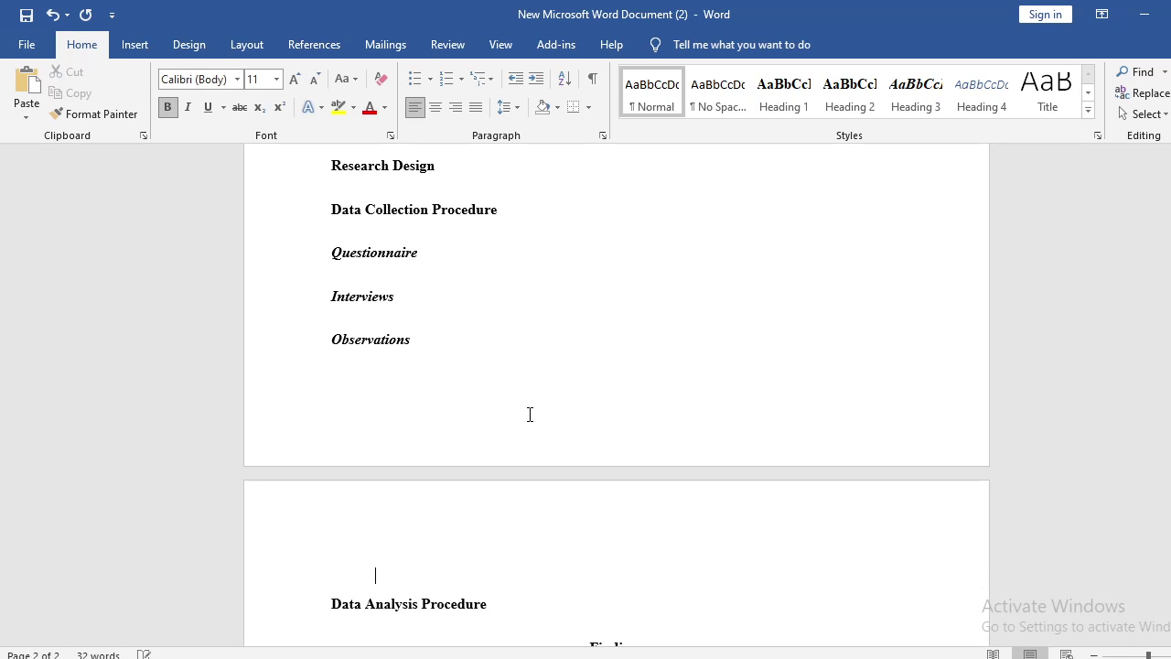
{"action": "left_click", "coordinate": [237, 79]}
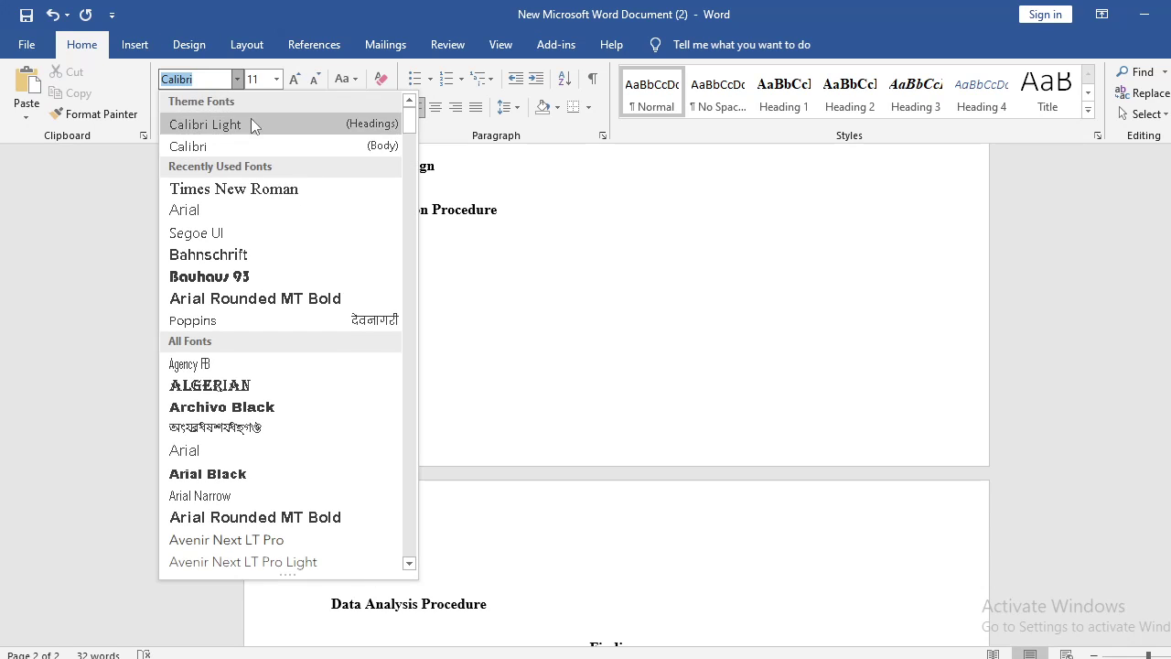
{"action": "left_click", "coordinate": [255, 191]}
{"action": "scroll", "coordinate": [612, 452], "scroll_direction": "down", "scroll_amount": 1}
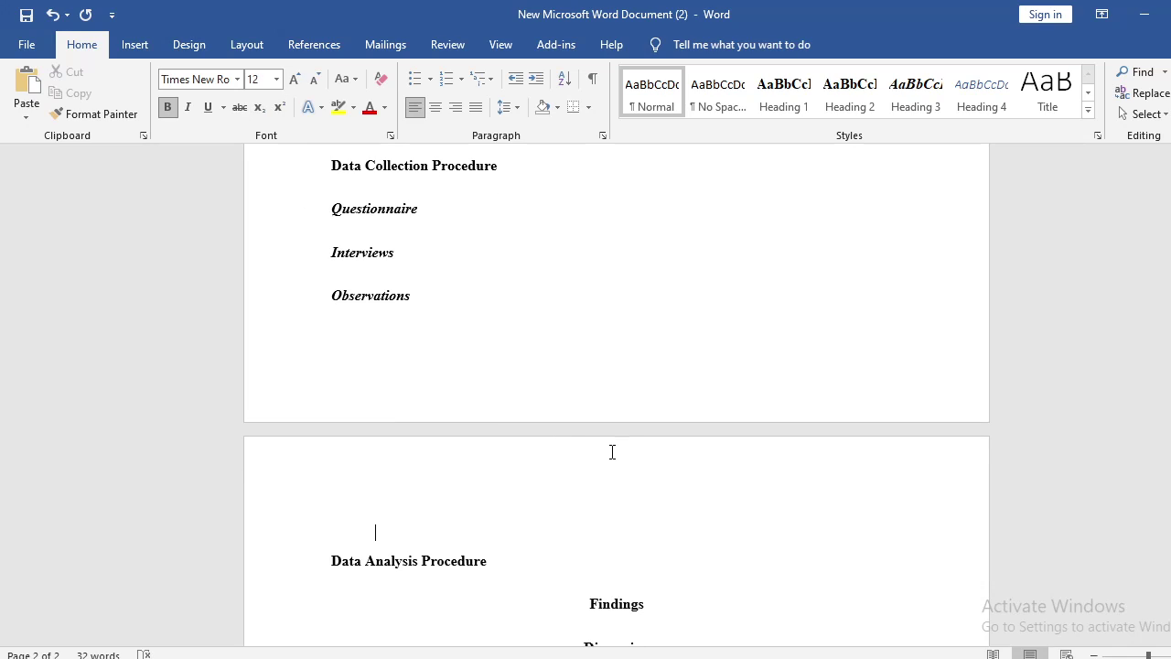
- Enter "Heading 4." in the new indented paragraph and an indented, non-bold line "skihksdhksdkshd" below it
{"action": "type", "text": "Heading 4."}
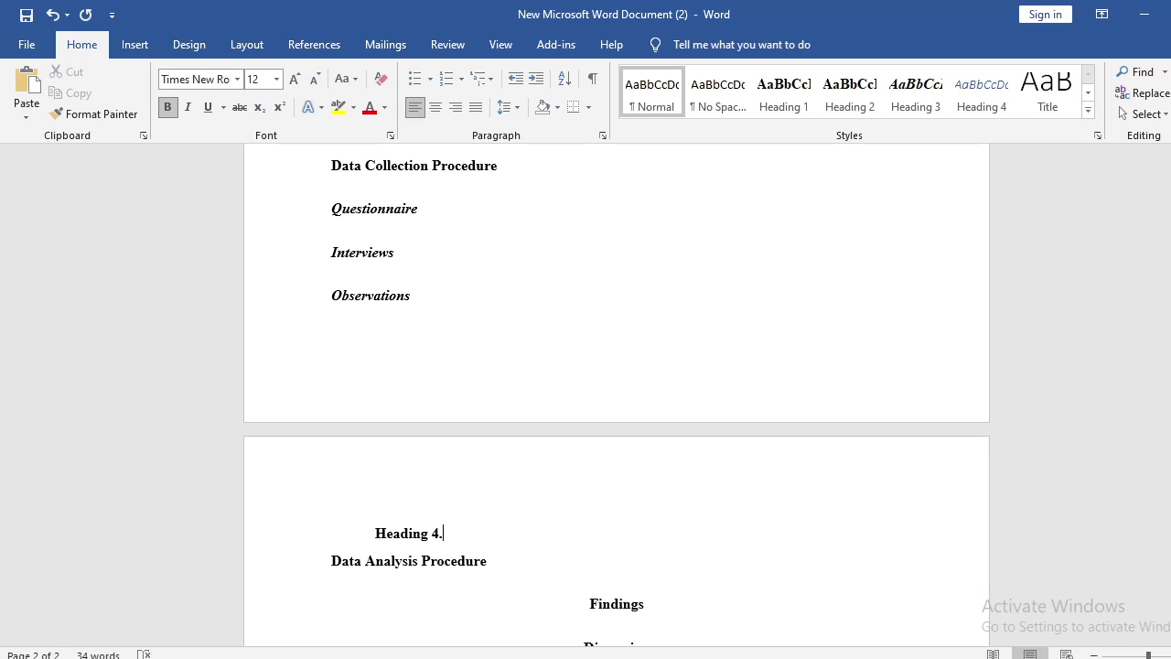
{"action": "key", "text": "Return"}
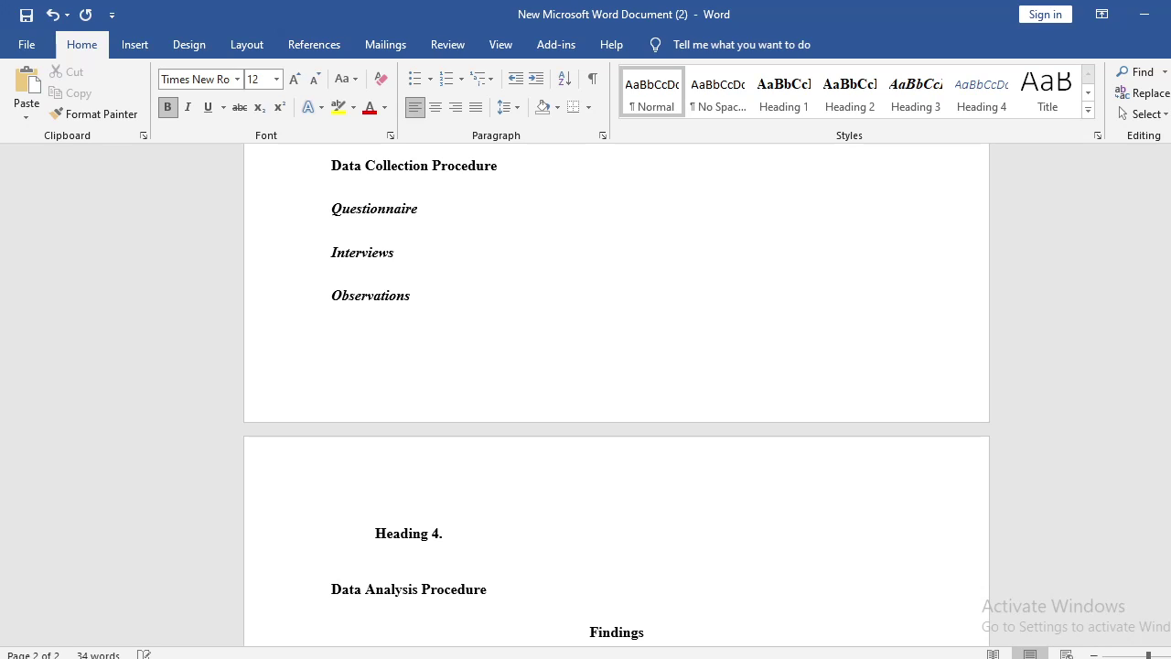
{"action": "scroll", "coordinate": [482, 475], "scroll_direction": "down", "scroll_amount": 3}
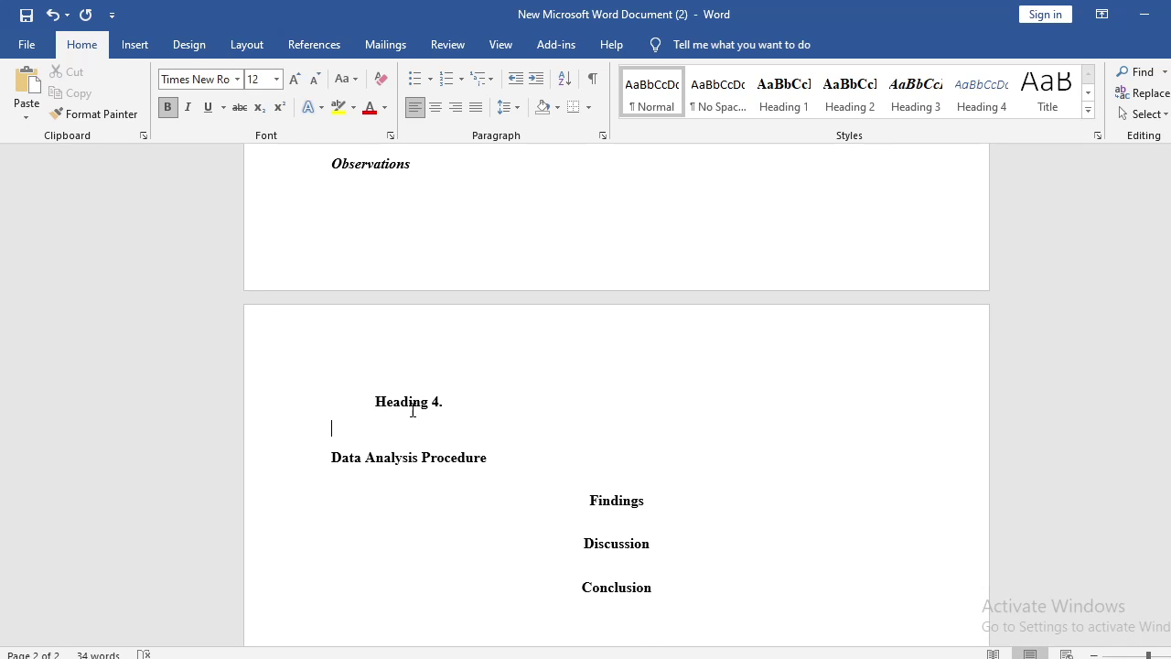
{"action": "scroll", "coordinate": [447, 412], "scroll_direction": "up", "scroll_amount": 2}
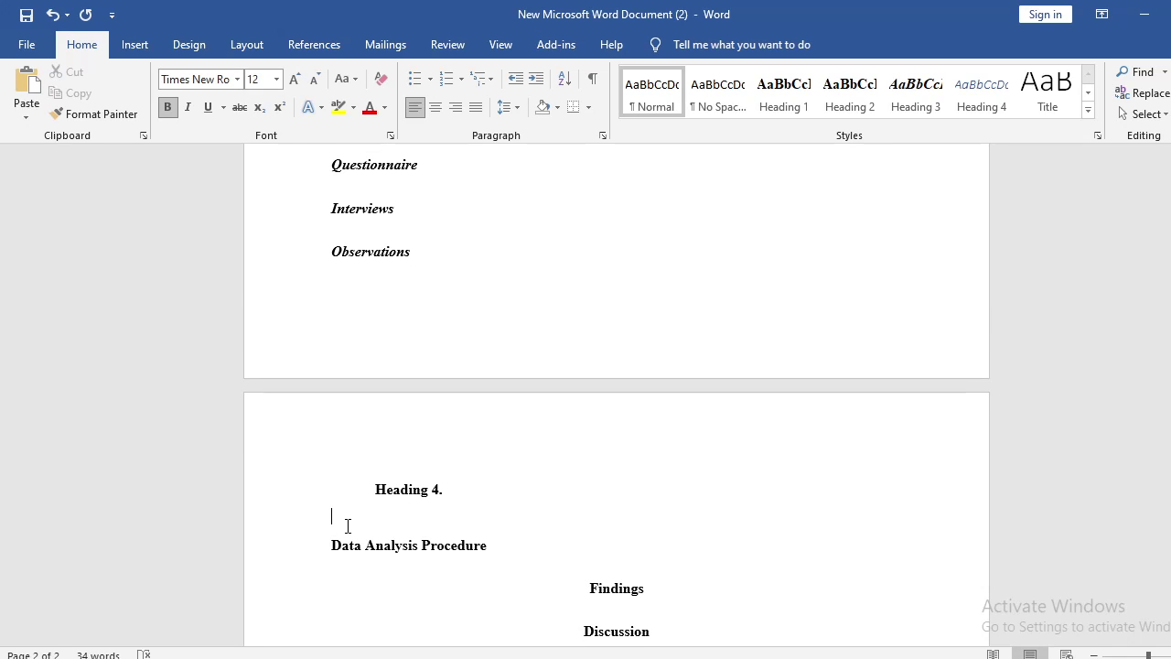
{"action": "key", "text": "Tab"}
{"action": "type", "text": "skihksdhksdkshd"}
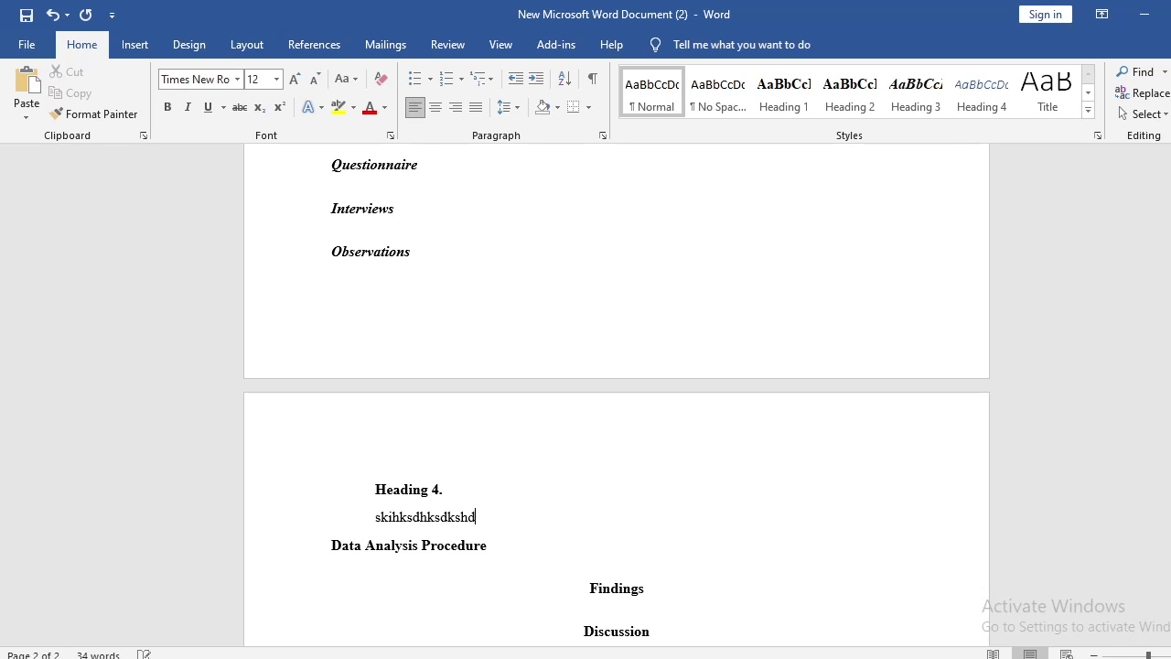
- Add the non-bold inline text "sdjihsdkhlsdjlsdih" after "Heading 4." on the same line
{"action": "left_click", "coordinate": [442, 489]}
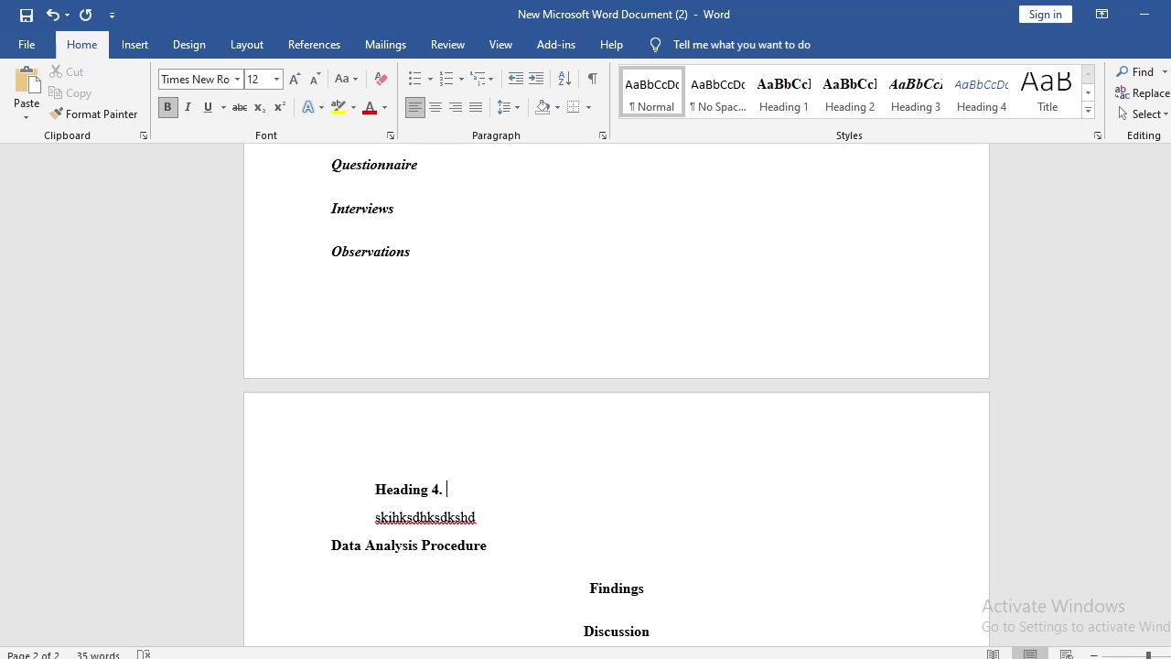
{"action": "type", "text": "sf hsdhfk"}
{"action": "key", "text": "BackSpace"}
{"action": "key", "text": "BackSpace"}
{"action": "key", "text": "BackSpace"}
{"action": "key", "text": "BackSpace"}
{"action": "key", "text": "BackSpace"}
{"action": "key", "text": "BackSpace"}
{"action": "key", "text": "ctrl+b"}
{"action": "type", "text": "sdjihsdkhlsdjlsdih"}
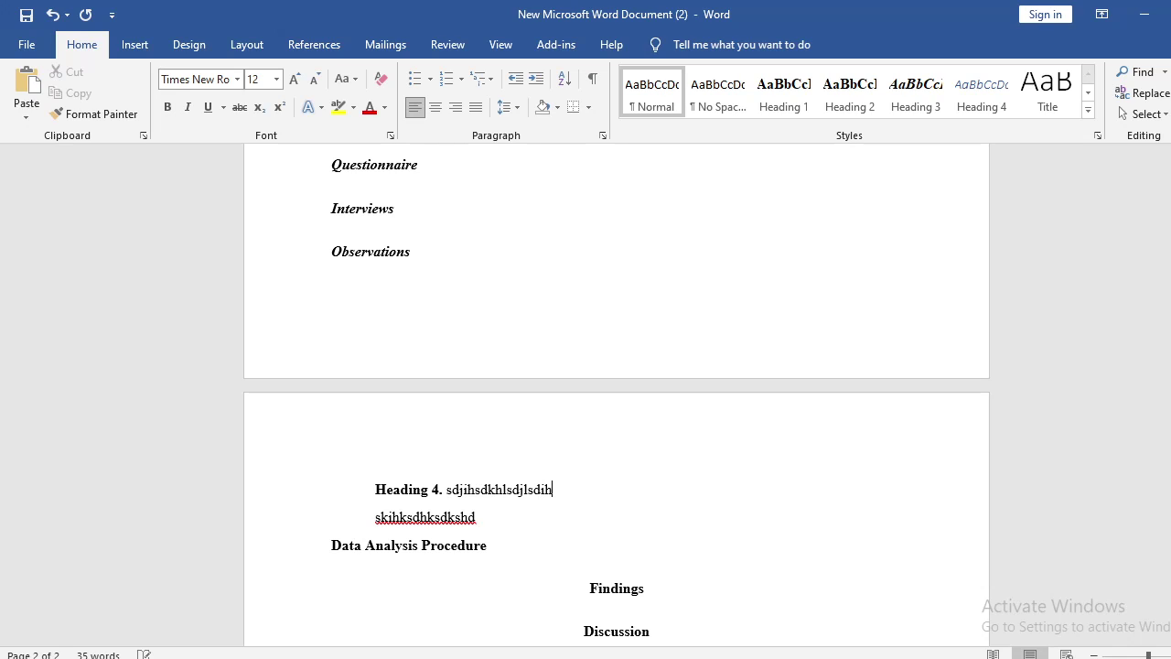
- Try to continue the Research Design heading line with a period and inline placeholder text
{"action": "left_click", "coordinate": [396, 208]}
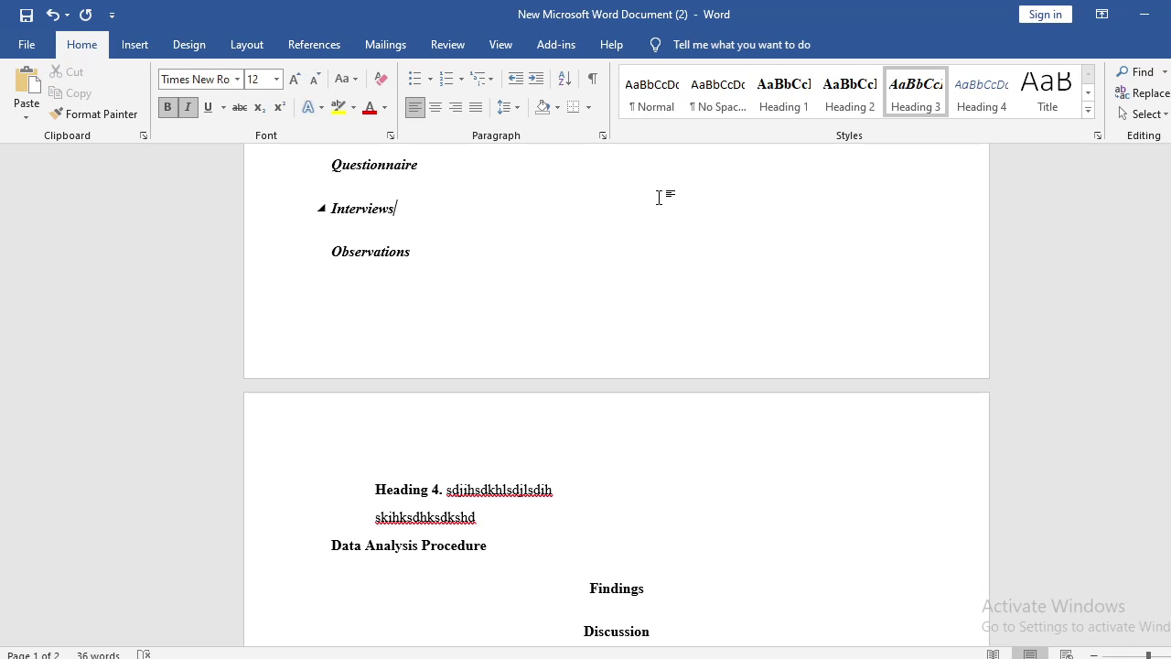
{"action": "scroll", "coordinate": [411, 361], "scroll_direction": "up", "scroll_amount": 4}
{"action": "left_click", "coordinate": [450, 298]}
{"action": "scroll", "coordinate": [458, 350], "scroll_direction": "up", "scroll_amount": 2}
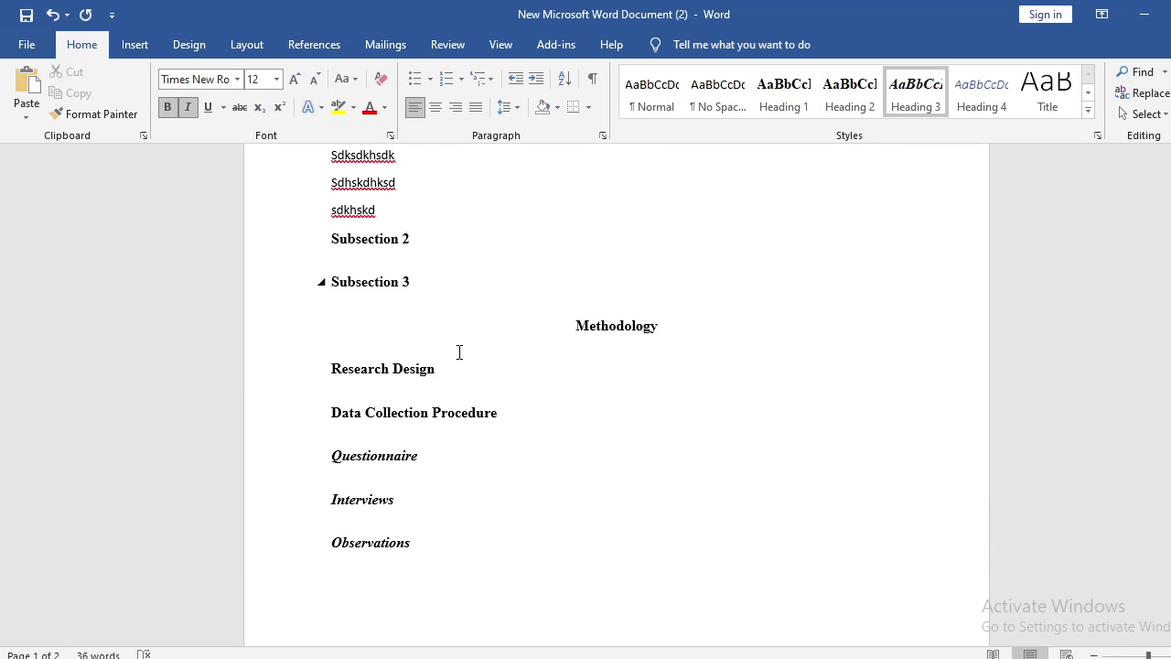
{"action": "type", "text": ". jshdiushdihs"}
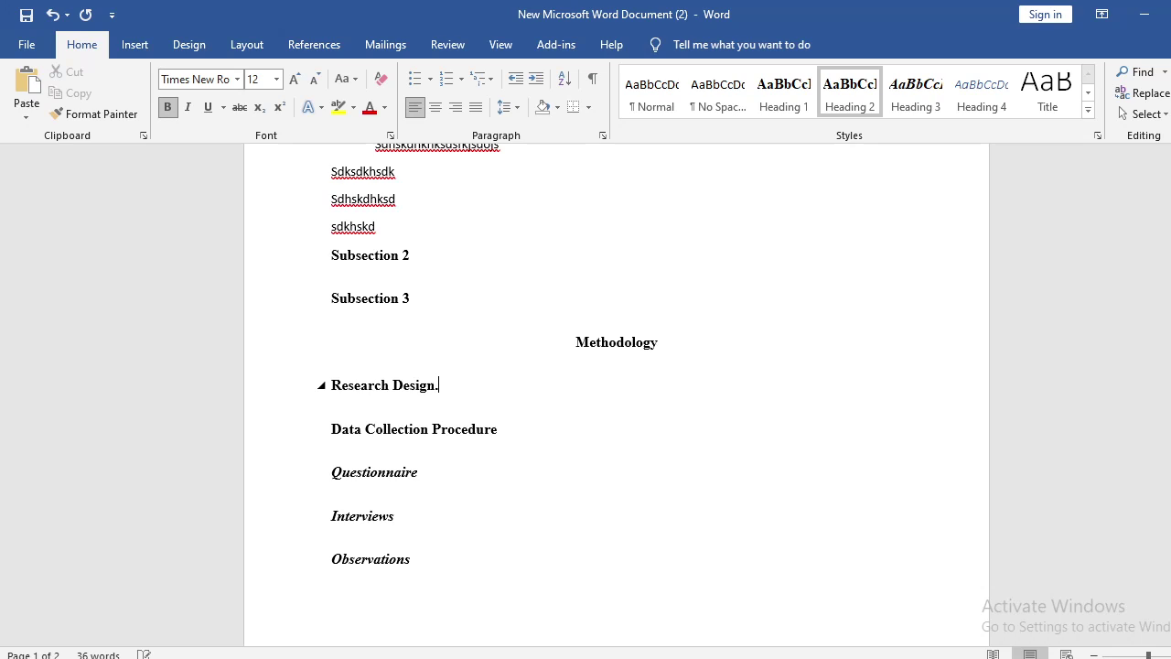
{"action": "key", "text": "BackSpace"}
{"action": "key", "text": "BackSpace"}
{"action": "key", "text": "BackSpace"}
{"action": "key", "text": "BackSpace"}
{"action": "key", "text": "BackSpace"}
{"action": "key", "text": "BackSpace"}
{"action": "key", "text": "BackSpace"}
{"action": "key", "text": "BackSpace"}
{"action": "key", "text": "BackSpace"}
{"action": "key", "text": "BackSpace"}
{"action": "key", "text": "BackSpace"}
{"action": "key", "text": "BackSpace"}
{"action": "key", "text": "BackSpace"}
{"action": "key", "text": "BackSpace"}
- Add an indented body line "sdghsjdksdljsdksd" in Normal style below the Research Design heading
{"action": "key", "text": "Return"}
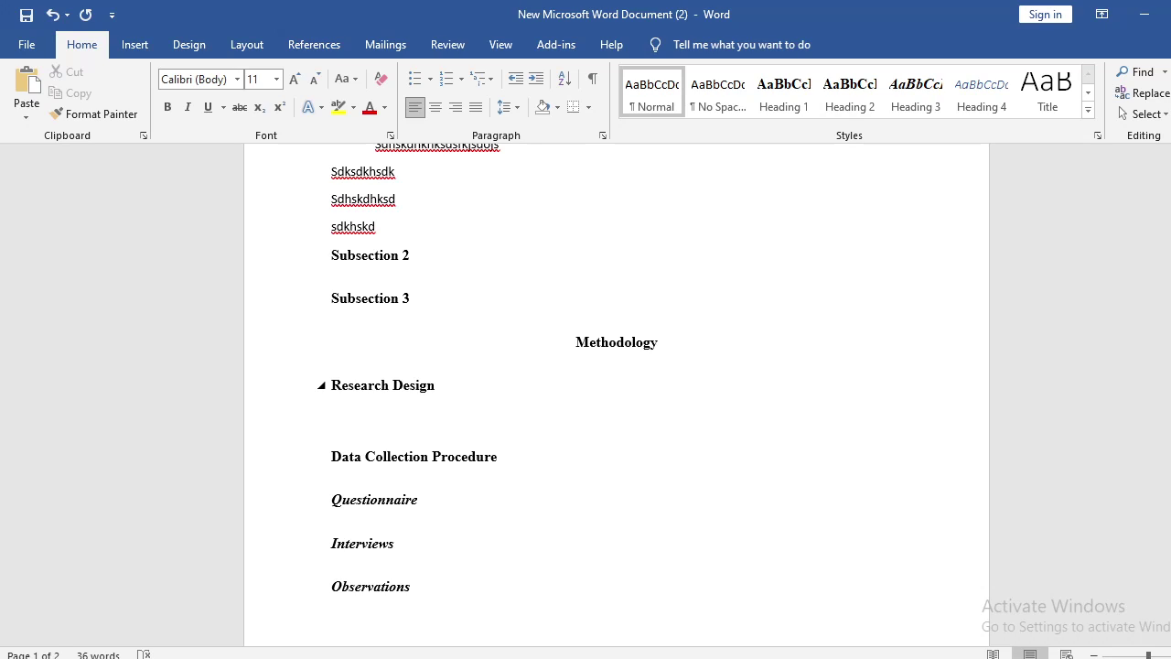
{"action": "type", "text": "sdghsjdksdljsdksd"}
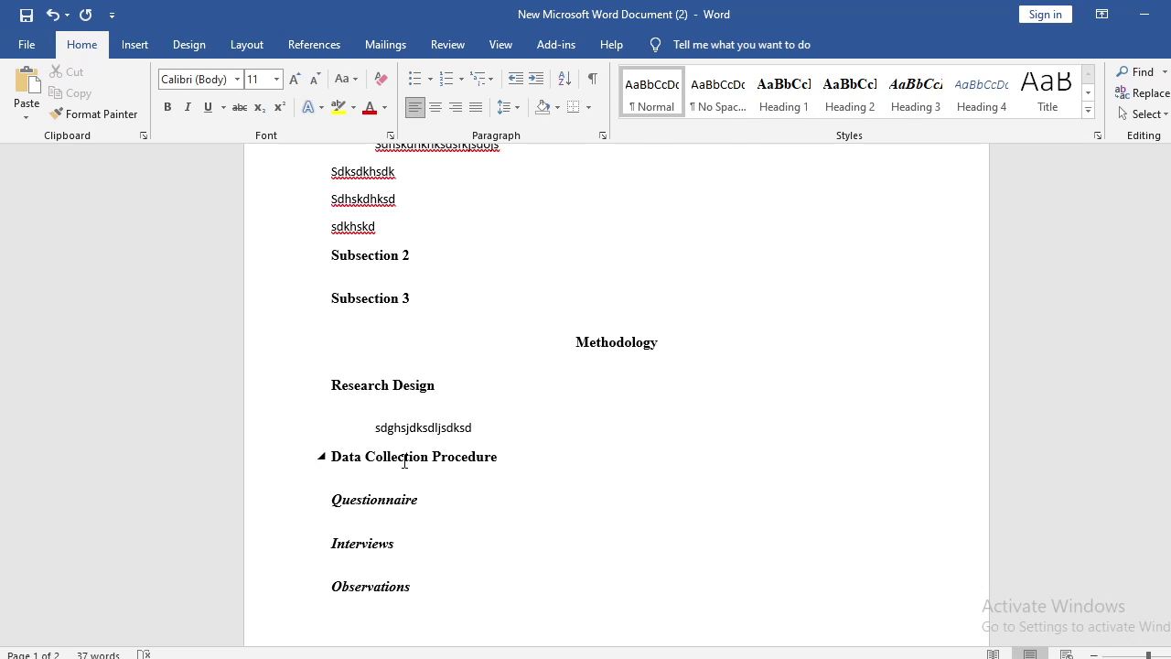
- Add an indented paragraph reading "Heading 5." below the "Skihksdhksdkshd" line on the second page
{"action": "scroll", "coordinate": [423, 427], "scroll_direction": "down", "scroll_amount": 5}
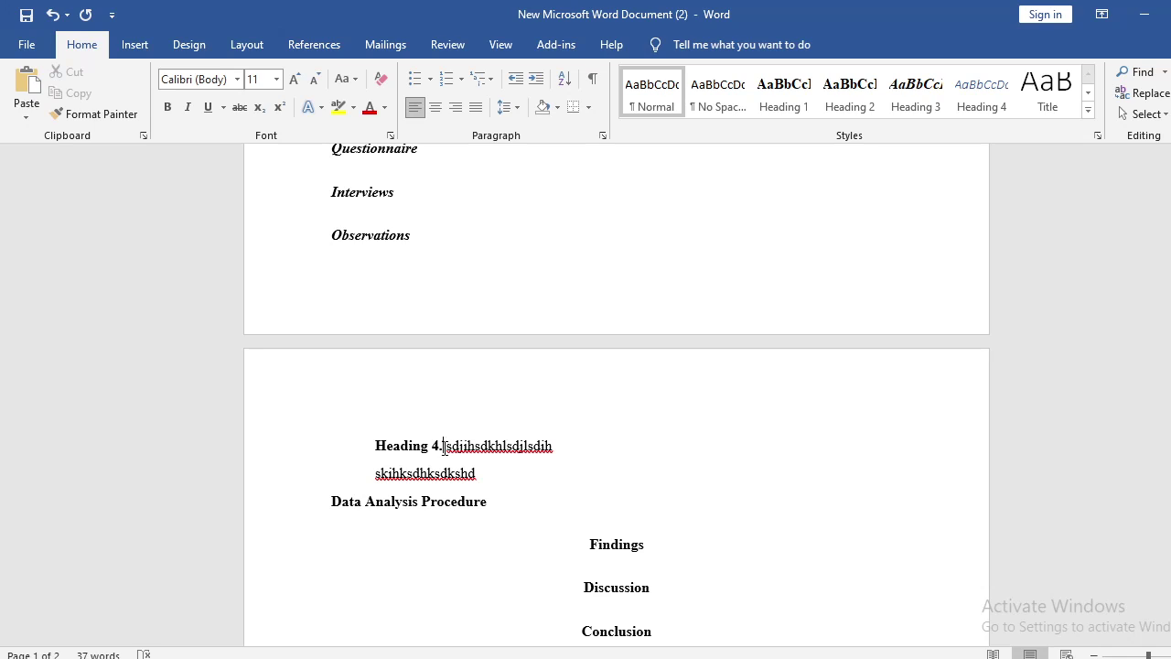
{"action": "left_click", "coordinate": [444, 447]}
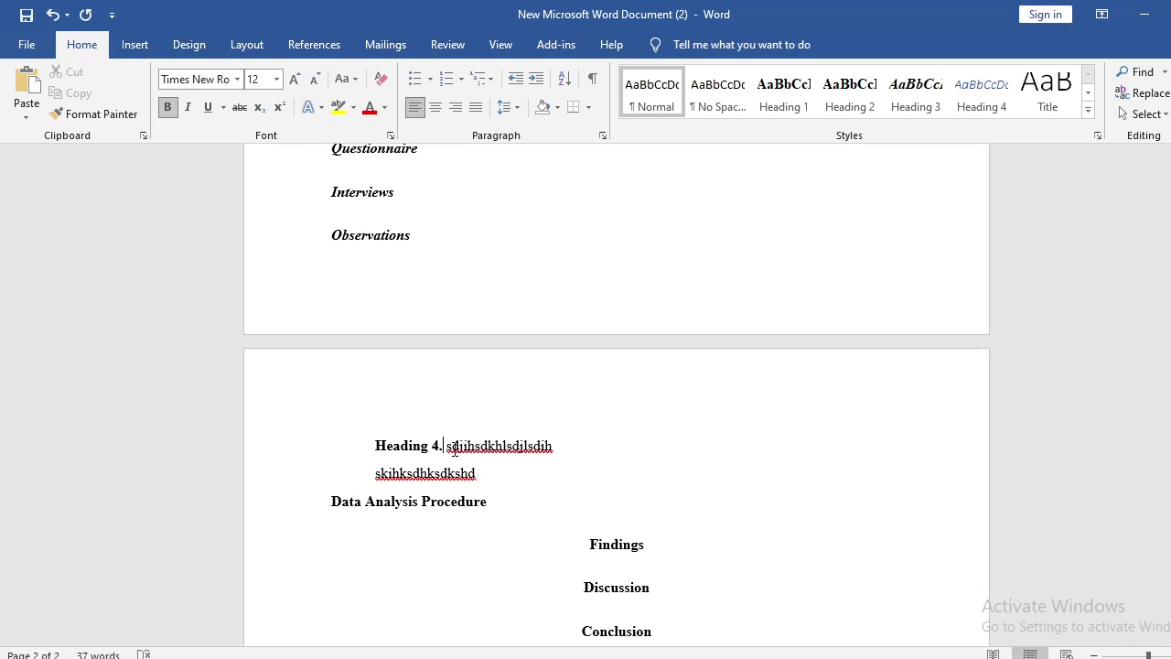
{"action": "left_click", "coordinate": [486, 475]}
{"action": "key", "text": "Return"}
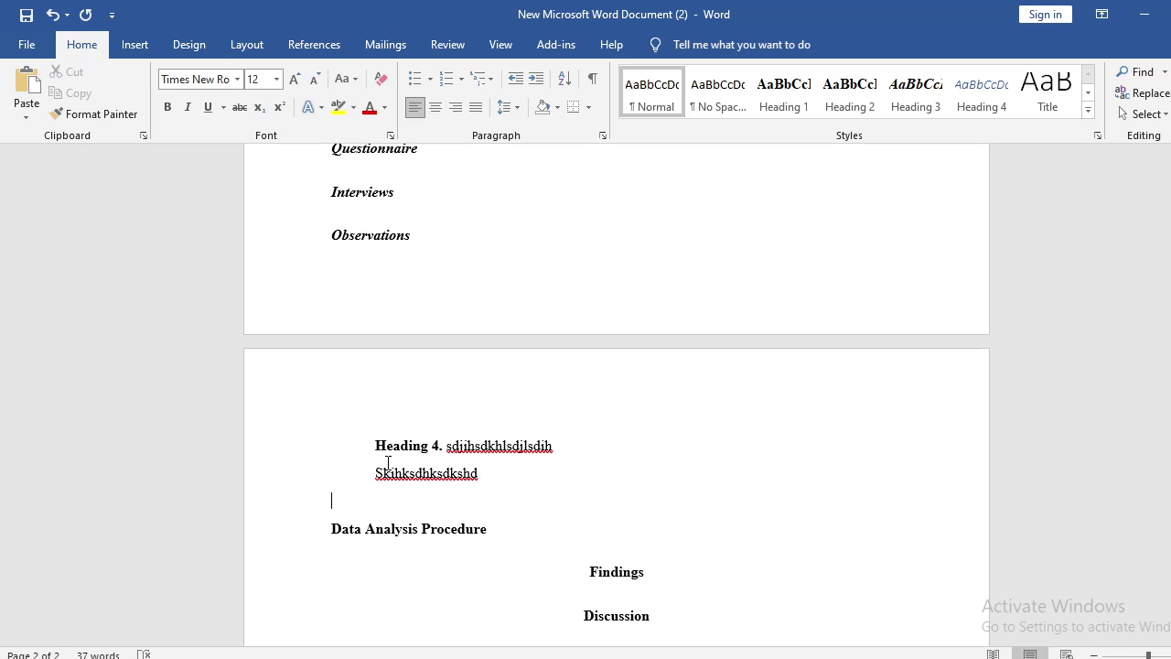
{"action": "key", "text": "Tab"}
{"action": "type", "text": "Heading 5"}
- Make the whole "Heading 5." text bold and italic
{"action": "key", "text": "shift+Left"}
{"action": "key", "text": "shift+Left"}
{"action": "key", "text": "shift+Left"}
{"action": "key", "text": "shift+Left"}
{"action": "key", "text": "shift+Left"}
{"action": "key", "text": "shift+Left"}
{"action": "key", "text": "shift+Left"}
{"action": "key", "text": "shift+Left"}
{"action": "key", "text": "shift+Left"}
{"action": "key", "text": "shift+Left"}
{"action": "key", "text": "shift+Left"}
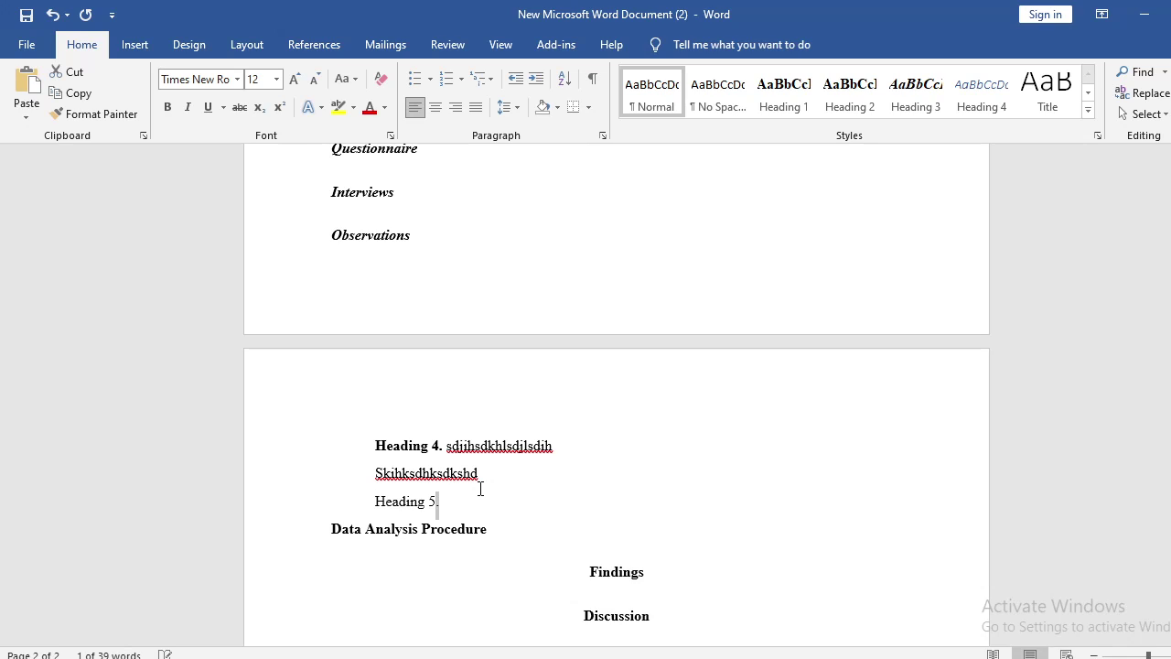
{"action": "key", "text": "shift+Right"}
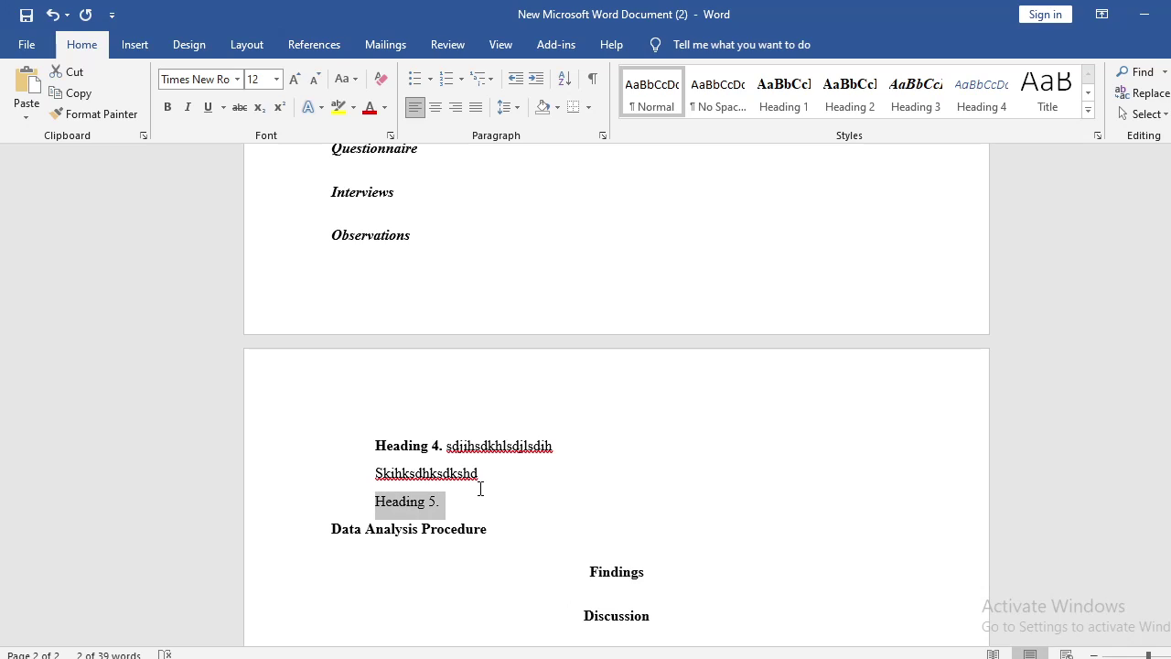
{"action": "left_click", "coordinate": [167, 107]}
{"action": "left_click", "coordinate": [188, 107]}
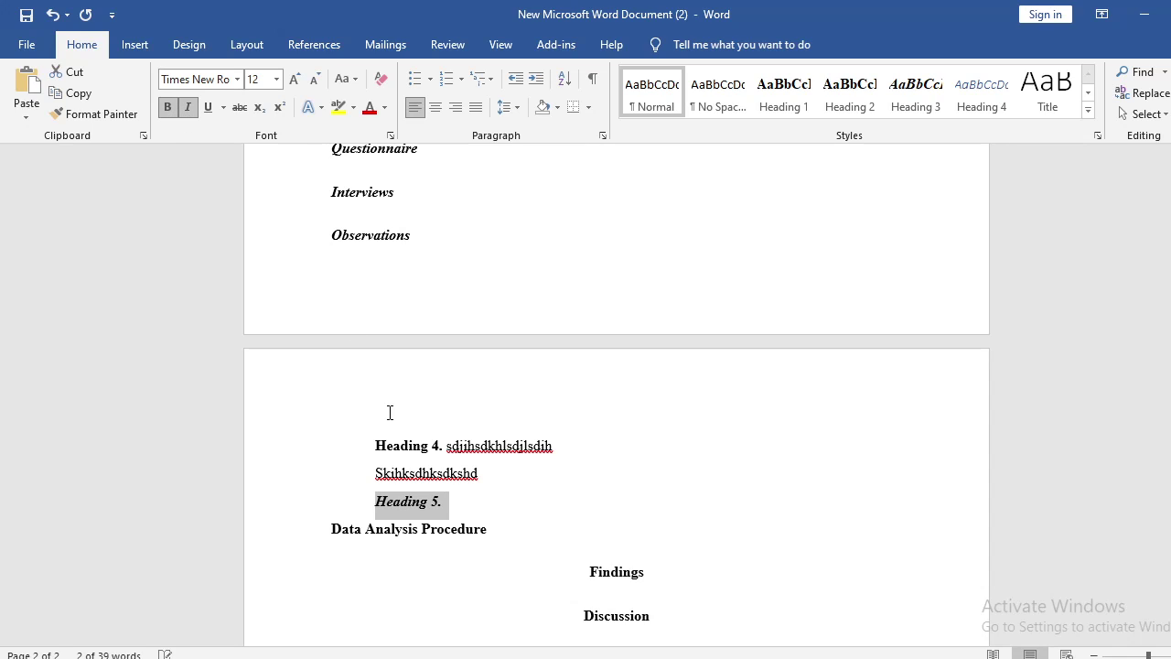
- Compare the indentation and font formatting of the "Heading 4." and "Heading 5." inline headings
{"action": "left_click", "coordinate": [423, 500]}
{"action": "left_click_drag", "start_coordinate": [389, 448], "coordinate": [372, 445]}
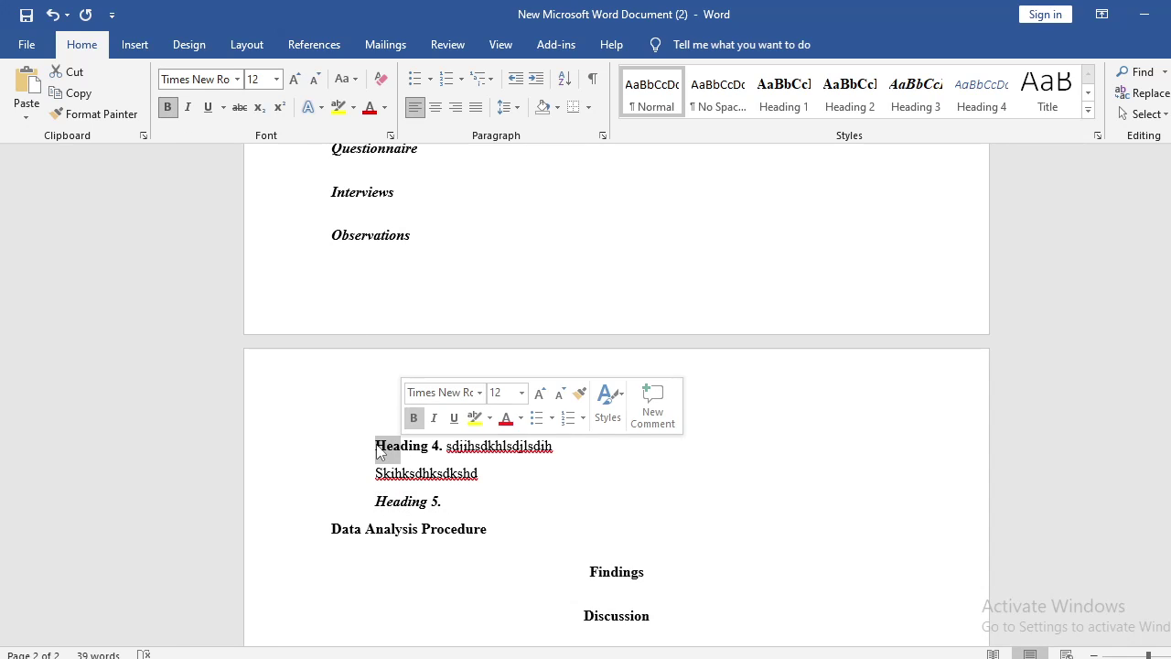
{"action": "left_click", "coordinate": [372, 446]}
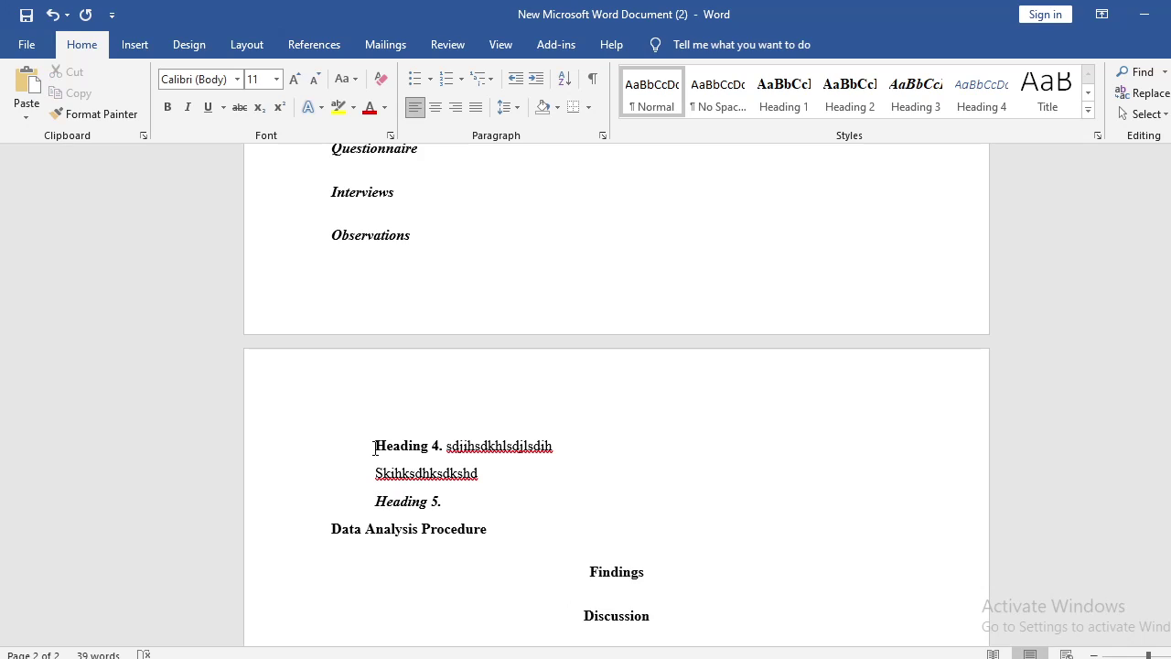
{"action": "left_click_drag", "start_coordinate": [376, 448], "coordinate": [442, 448]}
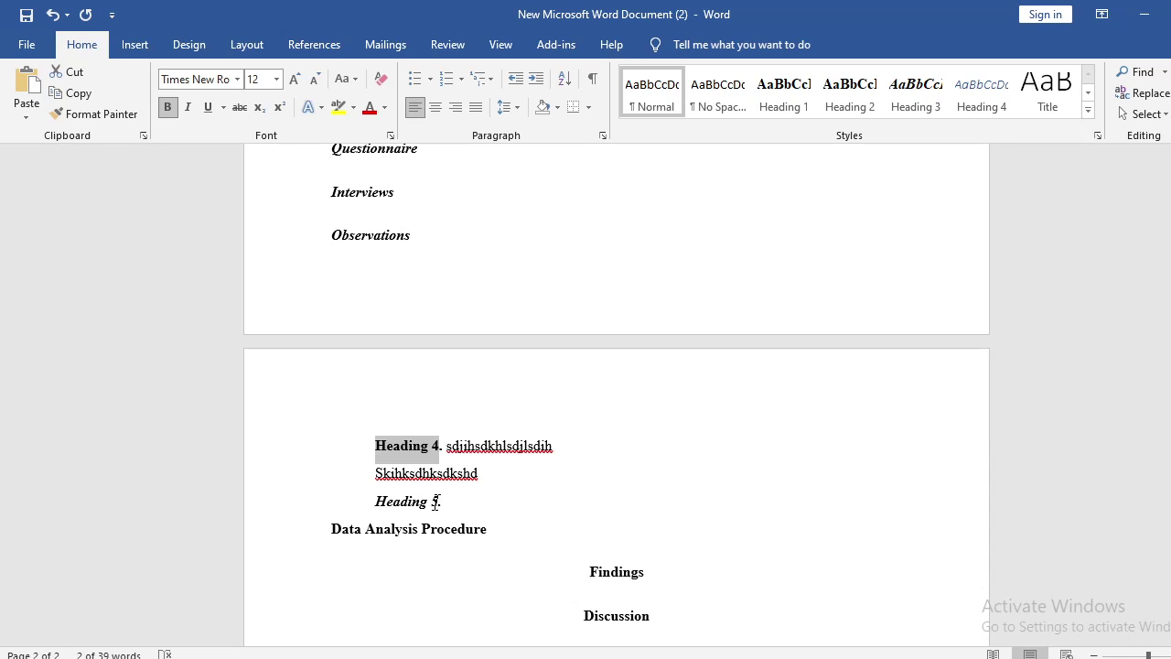
{"action": "mouse_move", "coordinate": [437, 501]}
{"action": "left_mouse_down"}
{"action": "mouse_move", "coordinate": [380, 500]}
{"action": "mouse_move", "coordinate": [445, 512]}
{"action": "mouse_move", "coordinate": [436, 517]}
{"action": "left_mouse_up"}
{"action": "left_click", "coordinate": [373, 503]}
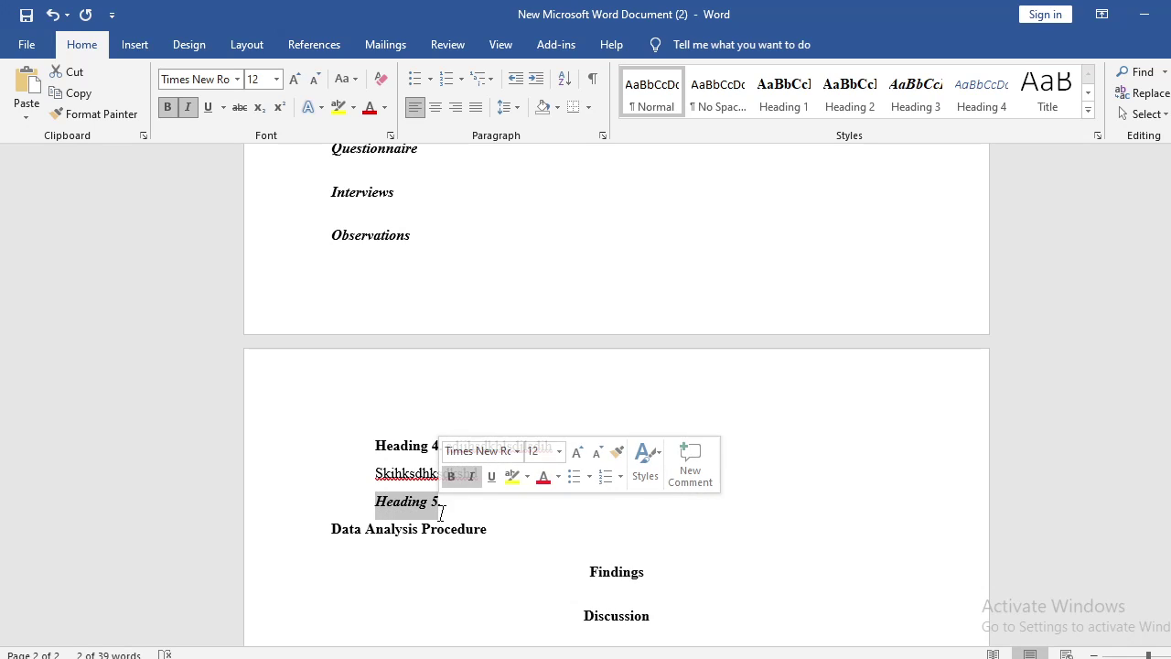
{"action": "left_click", "coordinate": [440, 510]}
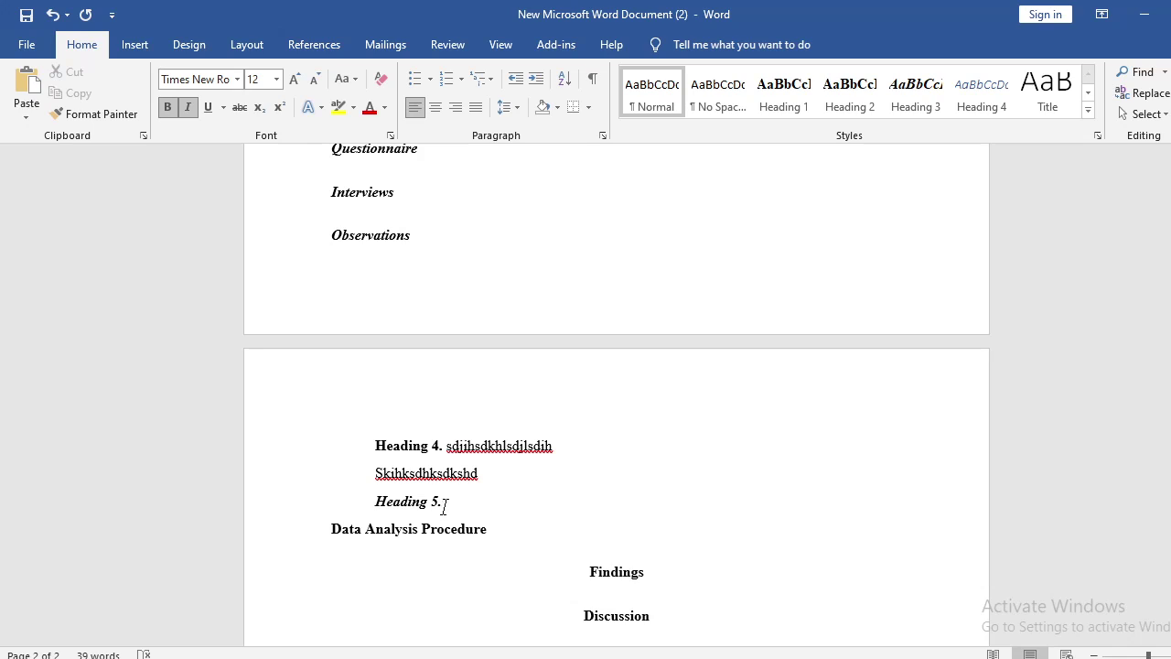
{"action": "left_click_drag", "start_coordinate": [447, 506], "coordinate": [375, 505]}
- Continue the "Heading 5." line with the non-bold, non-italic inline text "sdkihskdhksdhkshd"
{"action": "left_click", "coordinate": [472, 514]}
{"action": "left_click", "coordinate": [191, 109]}
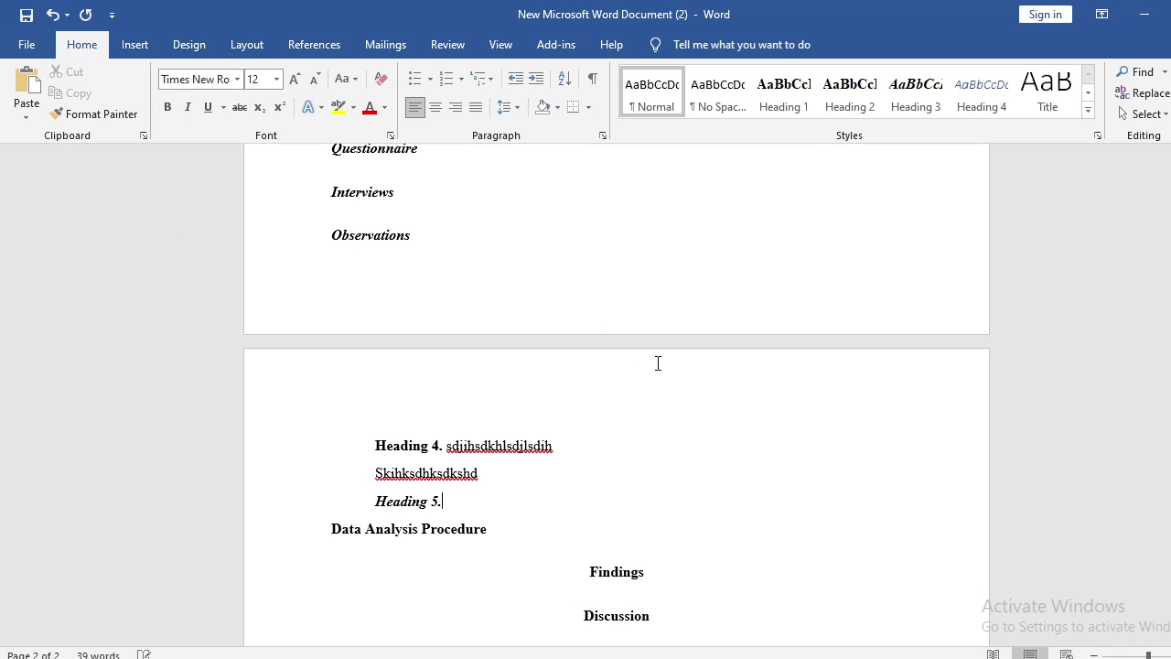
{"action": "type", "text": "sdkihskdhksdhkshd"}
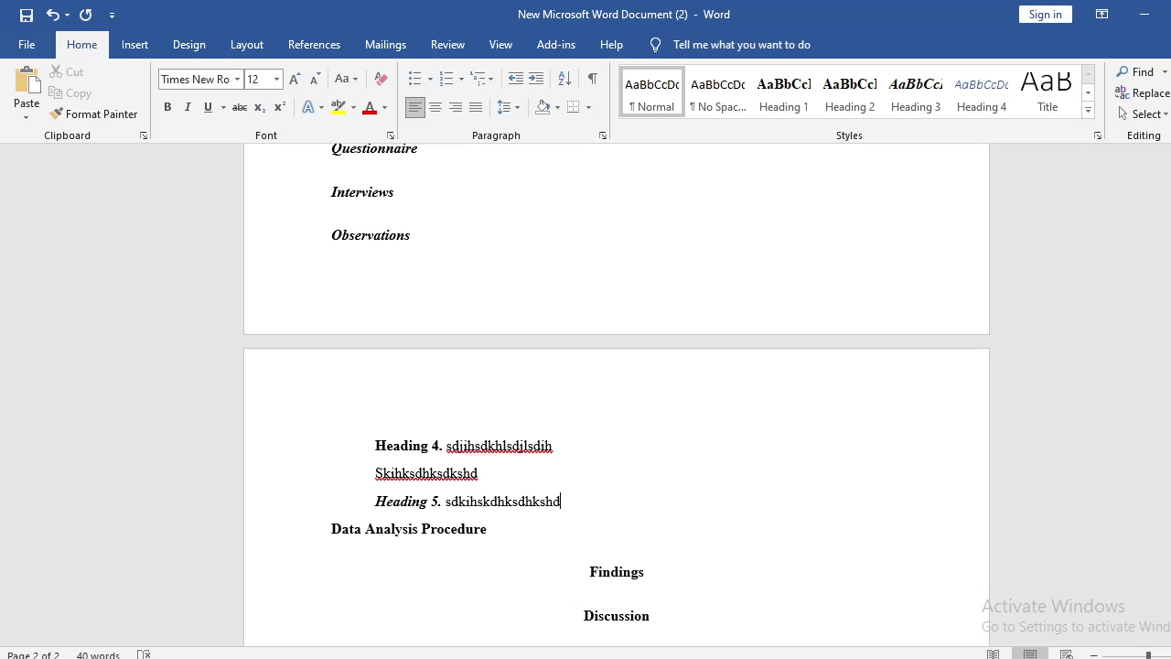
- Prefix the Introduction heading with "1." as plain text, undoing the automatic numbered-list conversion
{"action": "scroll", "coordinate": [701, 365], "scroll_direction": "down", "scroll_amount": 2}
{"action": "scroll", "coordinate": [692, 363], "scroll_direction": "up", "scroll_amount": 5}
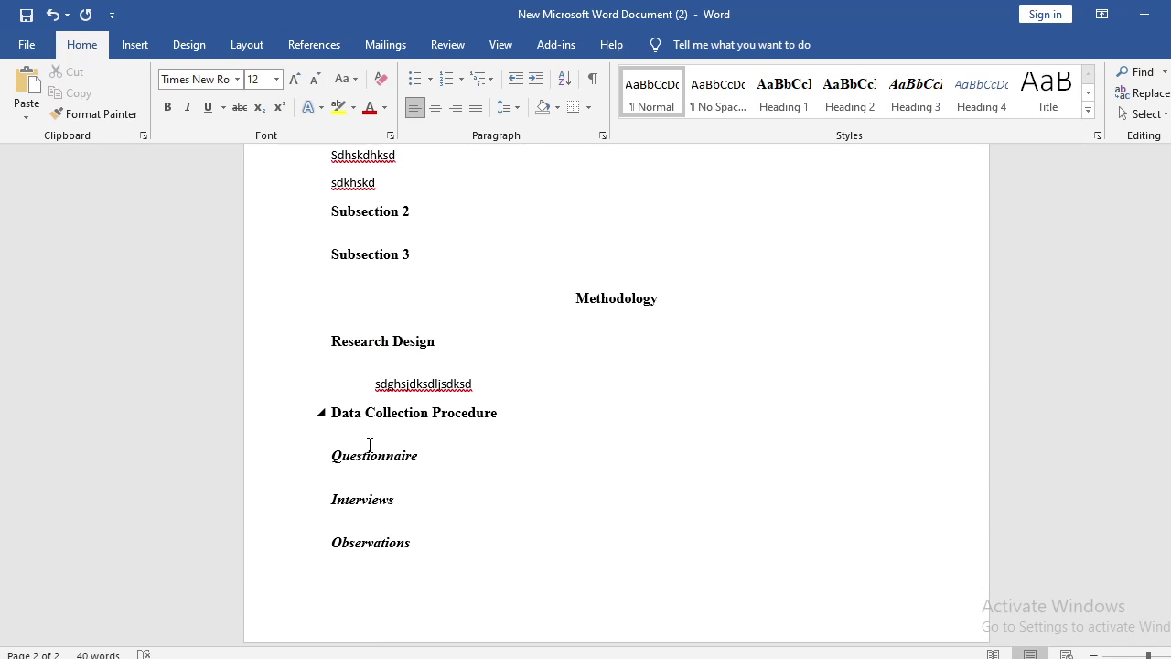
{"action": "scroll", "coordinate": [369, 445], "scroll_direction": "up", "scroll_amount": 6}
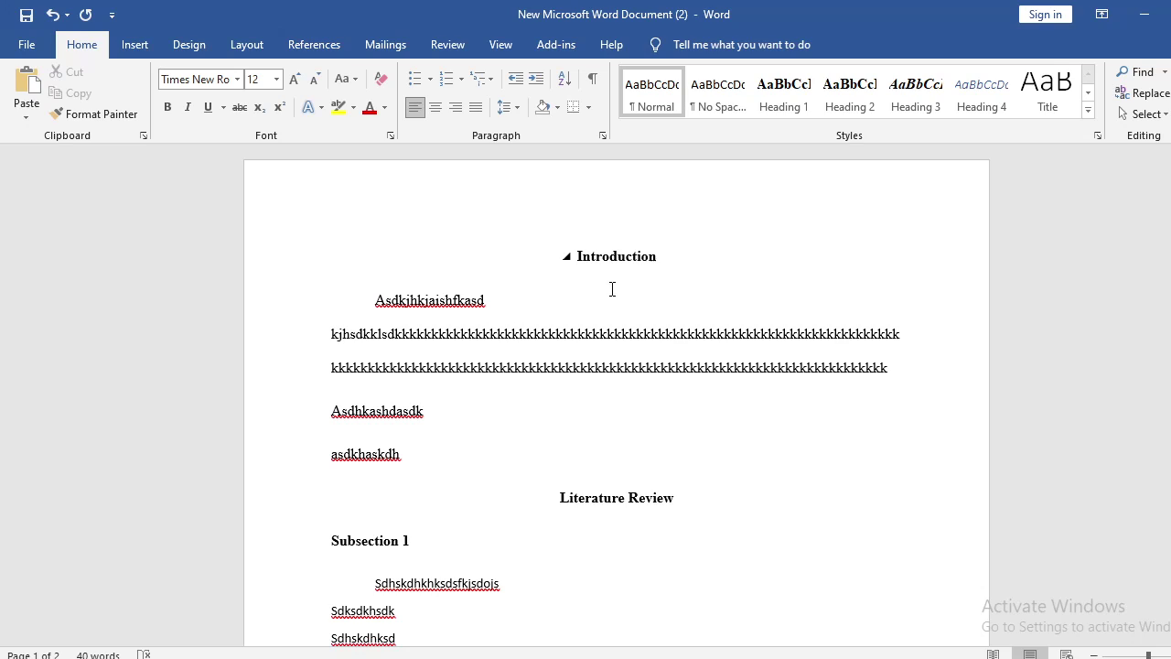
{"action": "left_click", "coordinate": [597, 259]}
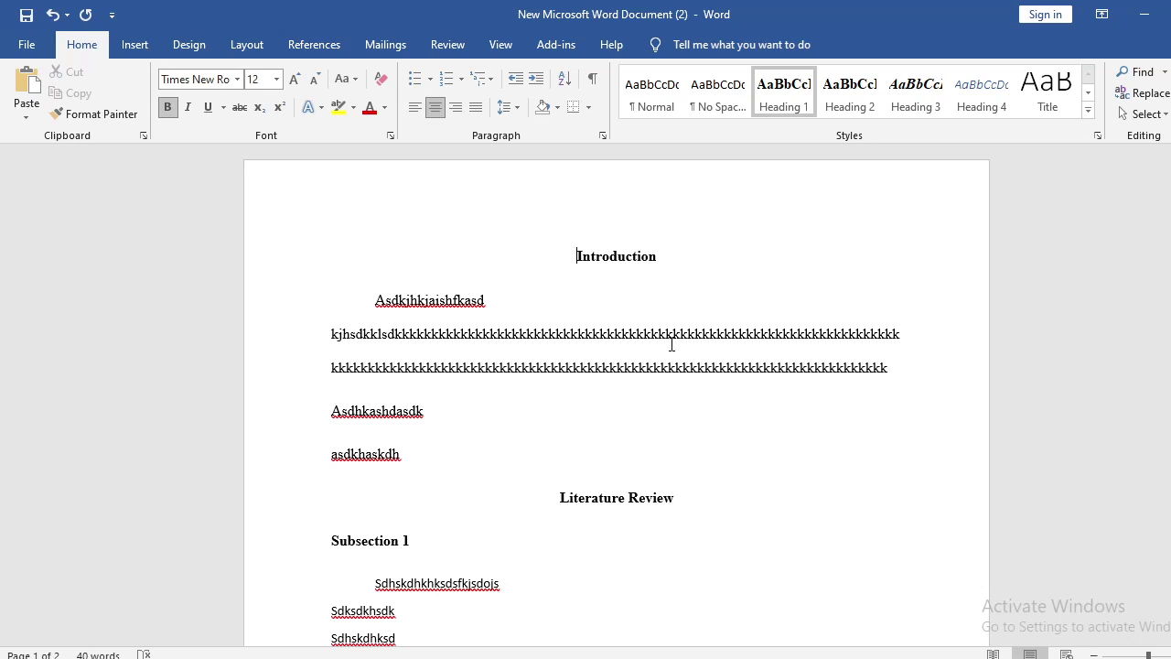
{"action": "type", "text": "1."}
{"action": "key", "text": "Down"}
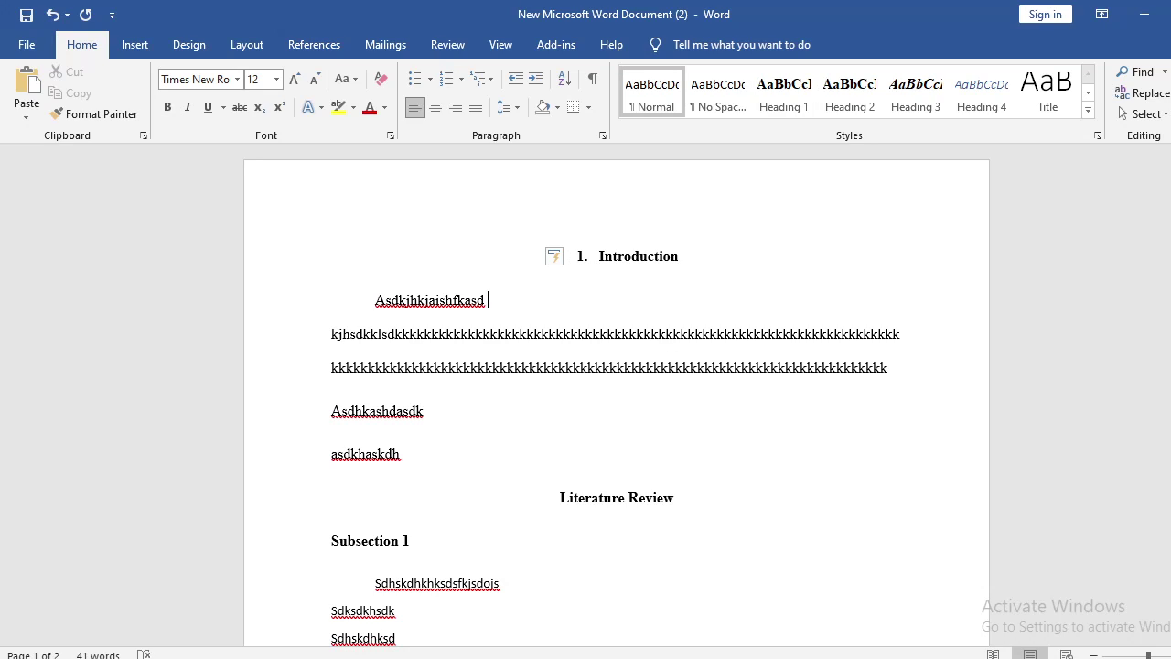
{"action": "key", "text": "ctrl+z"}
- Prefix the Literature Review heading with "2." and the Subsection 1 heading with "2.1"
{"action": "key", "text": "Down"}
{"action": "key", "text": "Down"}
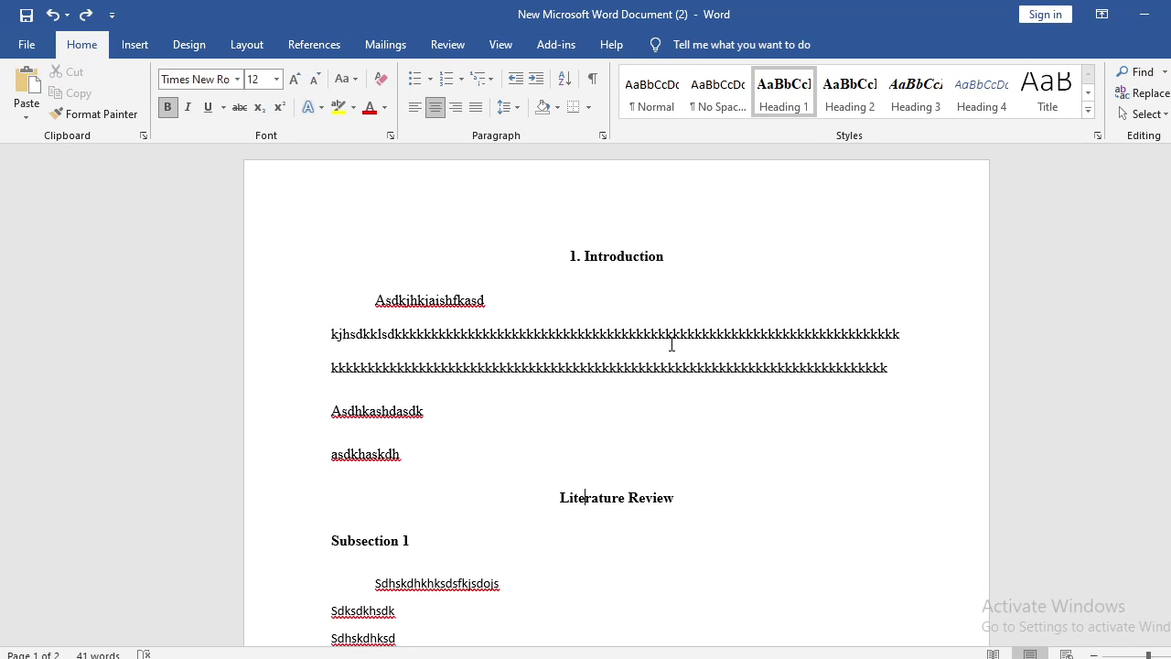
{"action": "type", "text": "2."}
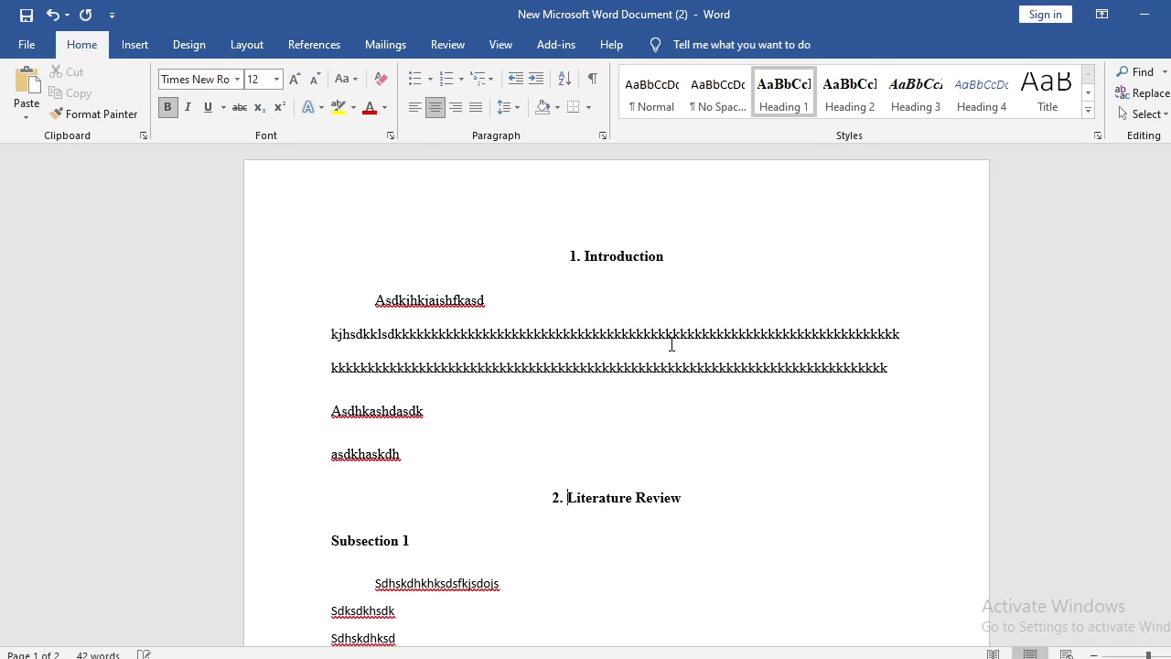
{"action": "key", "text": "Down"}
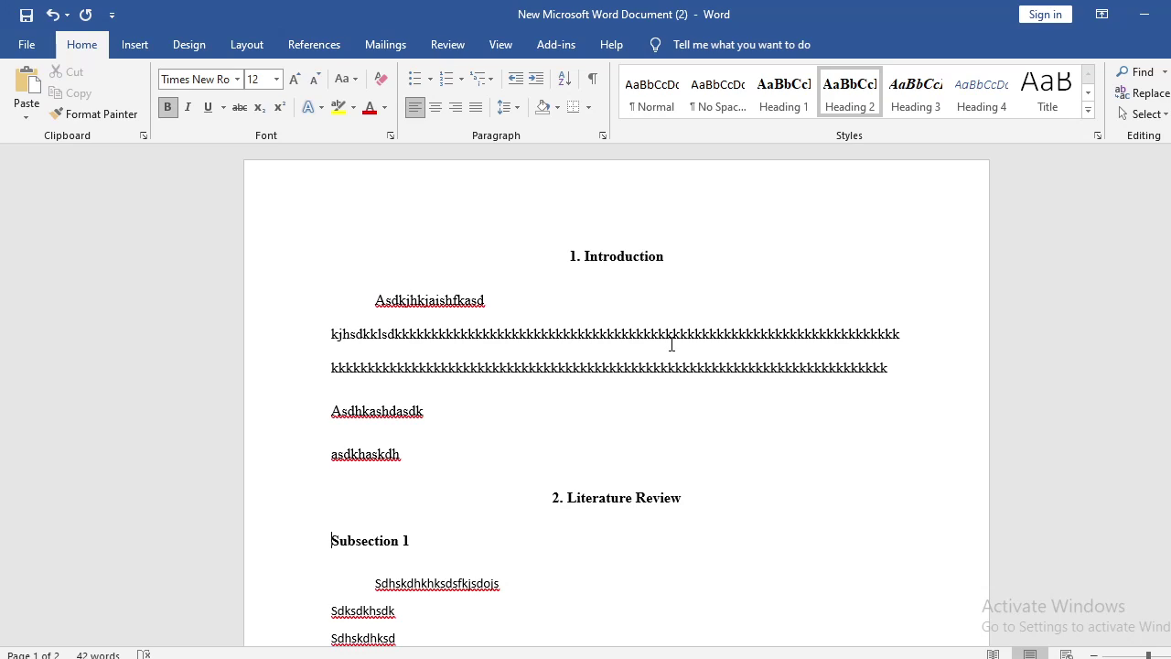
{"action": "key", "text": "Home"}
{"action": "type", "text": "2.1"}
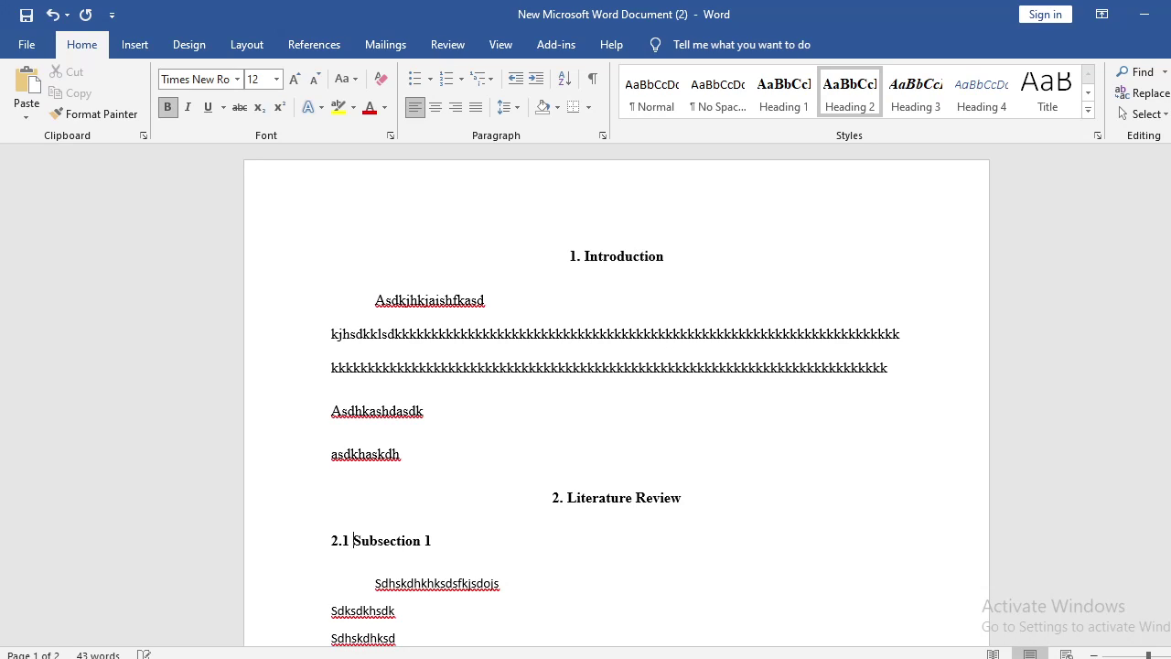
{"action": "scroll", "coordinate": [555, 337], "scroll_direction": "down", "scroll_amount": 3}
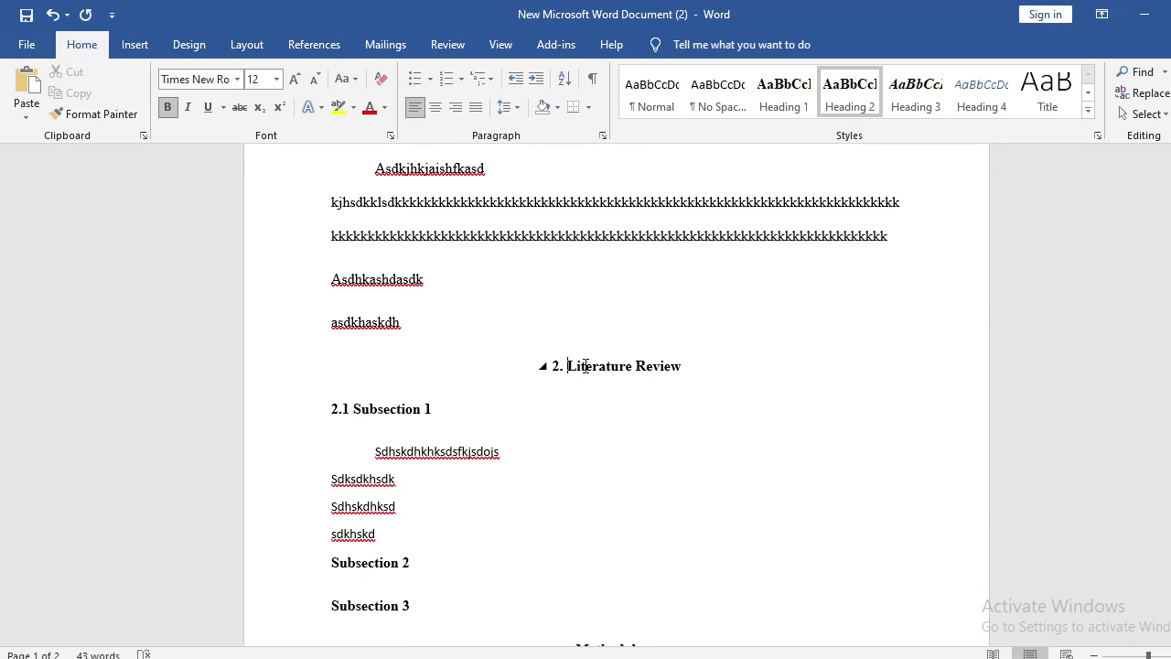
{"action": "left_click_drag", "start_coordinate": [591, 382], "coordinate": [567, 382]}
{"action": "left_click_drag", "start_coordinate": [362, 409], "coordinate": [351, 409]}
{"action": "left_click", "coordinate": [350, 409]}
{"action": "left_click_drag", "start_coordinate": [341, 416], "coordinate": [349, 415]}
- Prefix the Subsection 2 heading with "2.2" and the Subsection 3 heading with "2.3"
{"action": "scroll", "coordinate": [379, 474], "scroll_direction": "down", "scroll_amount": 2}
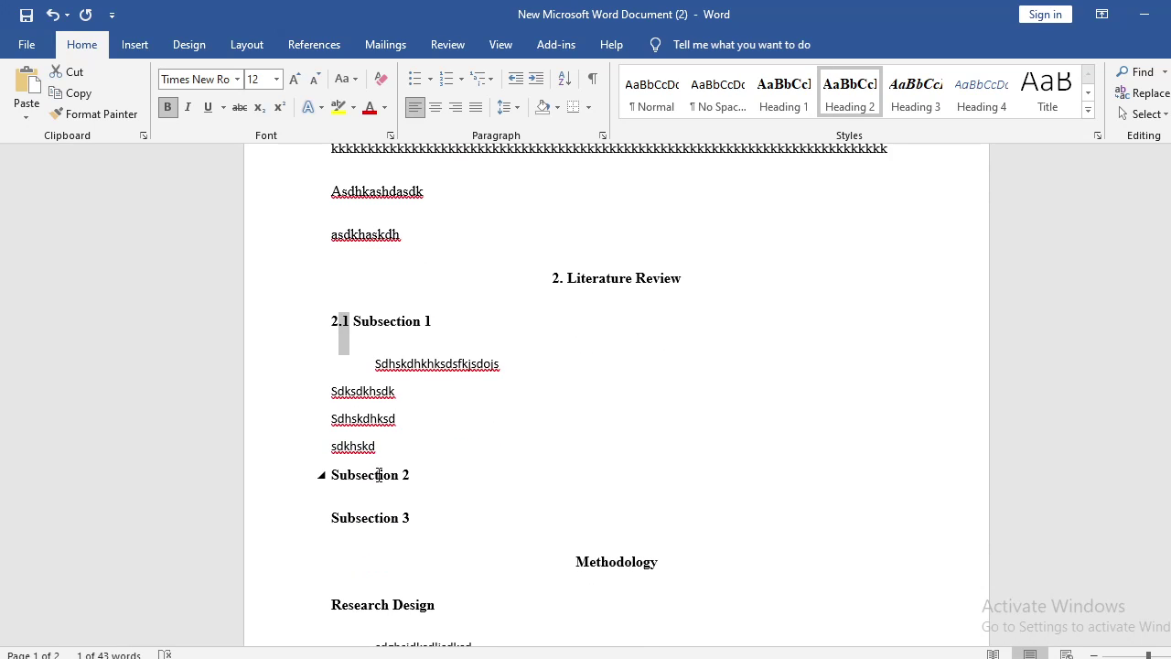
{"action": "left_click", "coordinate": [385, 475]}
{"action": "key", "text": "Home"}
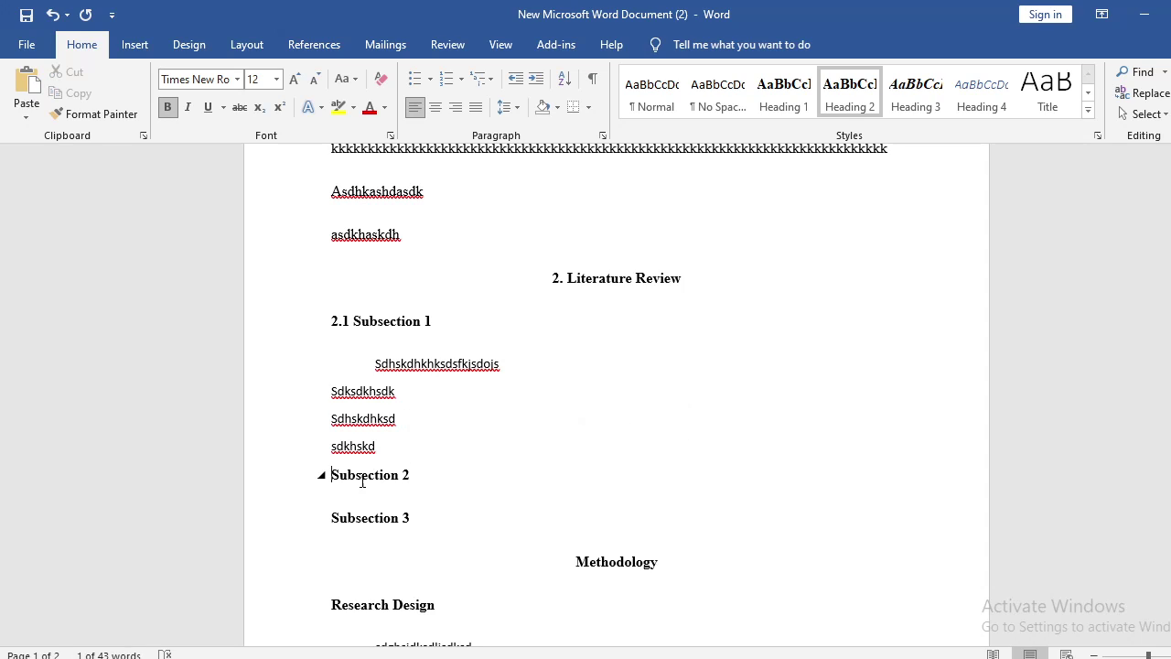
{"action": "type", "text": "2.2"}
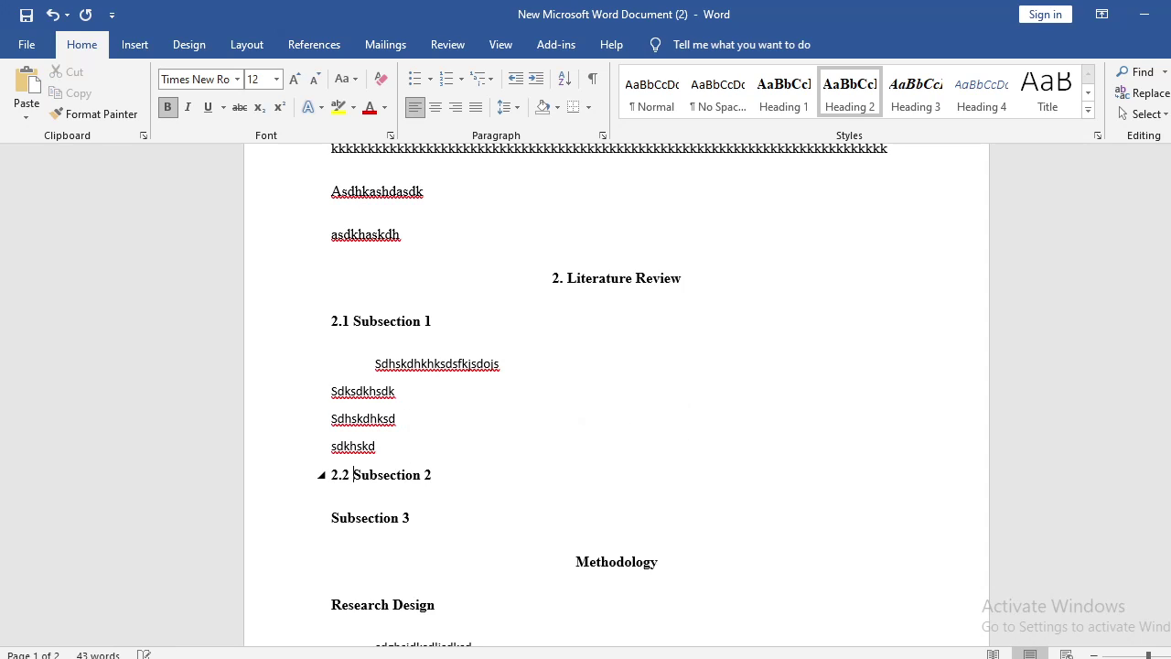
{"action": "left_click", "coordinate": [340, 392]}
{"action": "left_click", "coordinate": [356, 518]}
{"action": "type", "text": "2.3"}
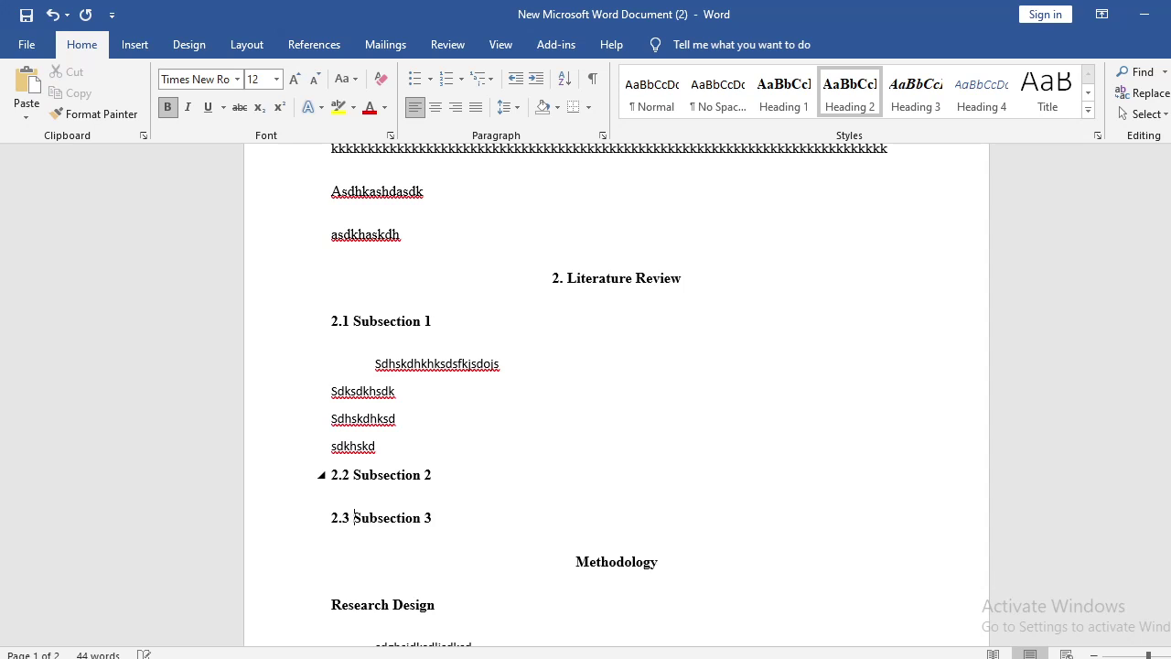
- Prefix the Methodology heading with "3." and the Research Design heading with "3.1"
{"action": "key", "text": "Down"}
{"action": "key", "text": "Down"}
{"action": "key", "text": "Down"}
{"action": "key", "text": "Down"}
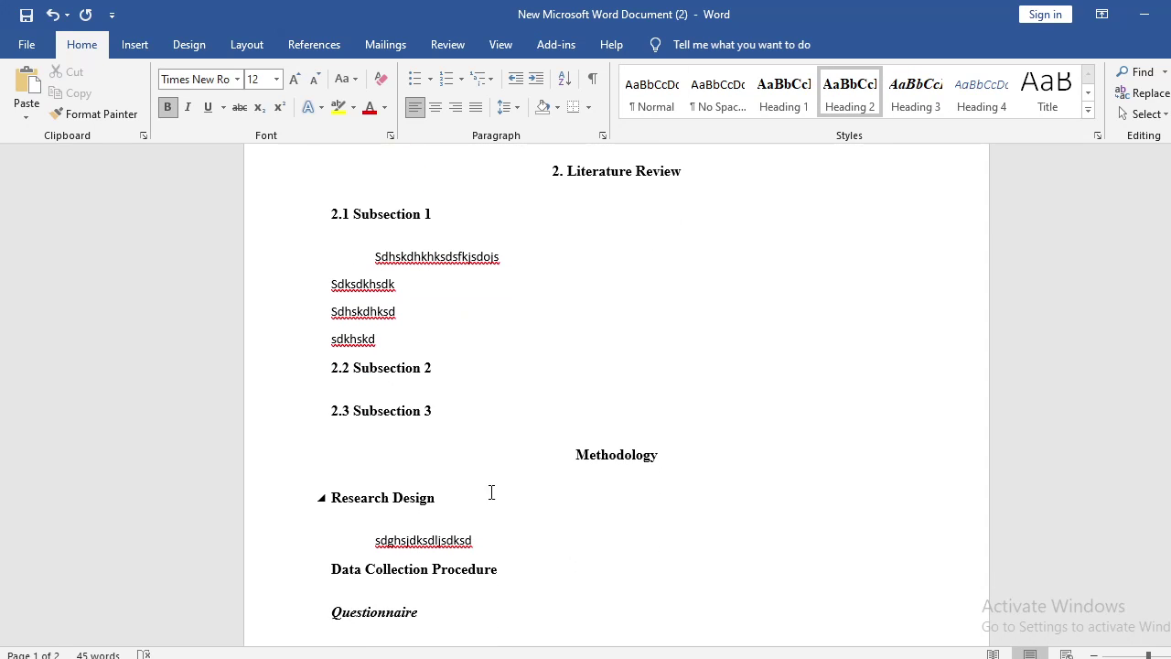
{"action": "scroll", "coordinate": [491, 492], "scroll_direction": "down", "scroll_amount": 3}
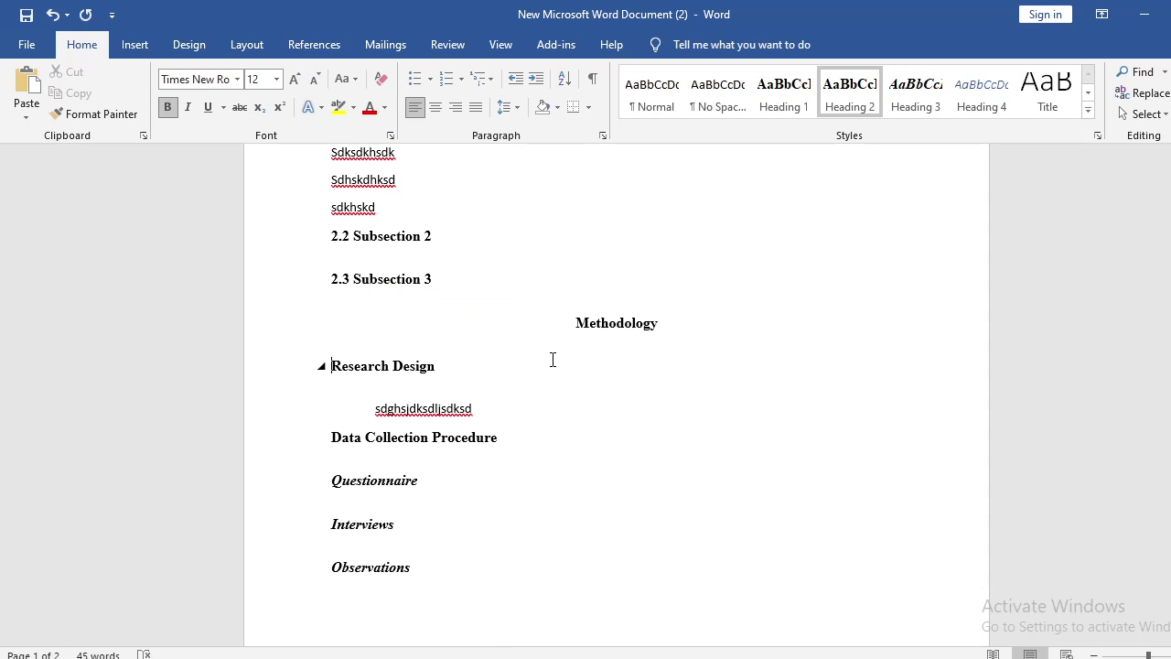
{"action": "key", "text": "Up"}
{"action": "type", "text": "3."}
{"action": "left_click", "coordinate": [427, 366]}
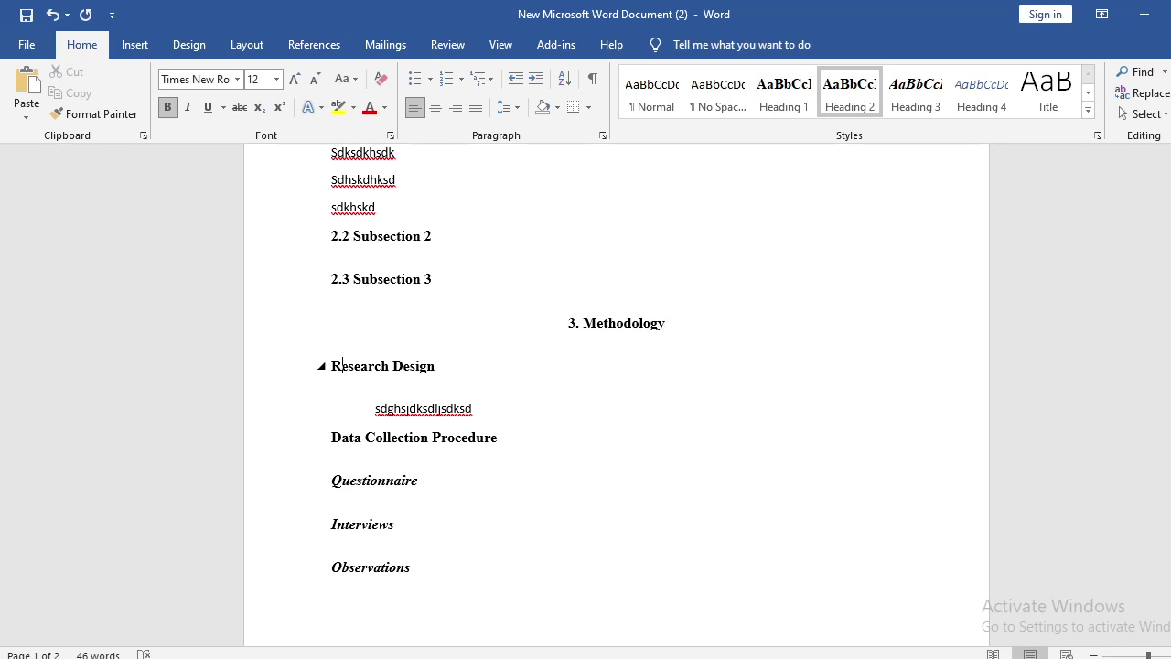
{"action": "type", "text": "3.1"}
- Prefix the Data Collection Procedure heading with "3.2"
{"action": "left_click", "coordinate": [375, 408]}
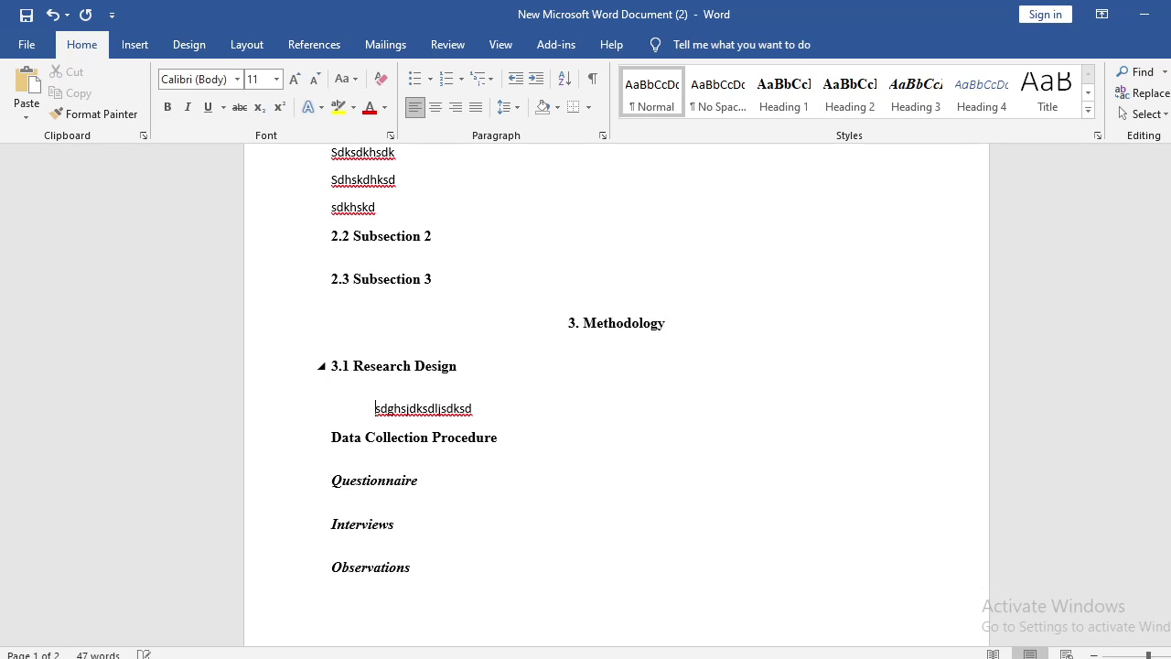
{"action": "left_click", "coordinate": [349, 437]}
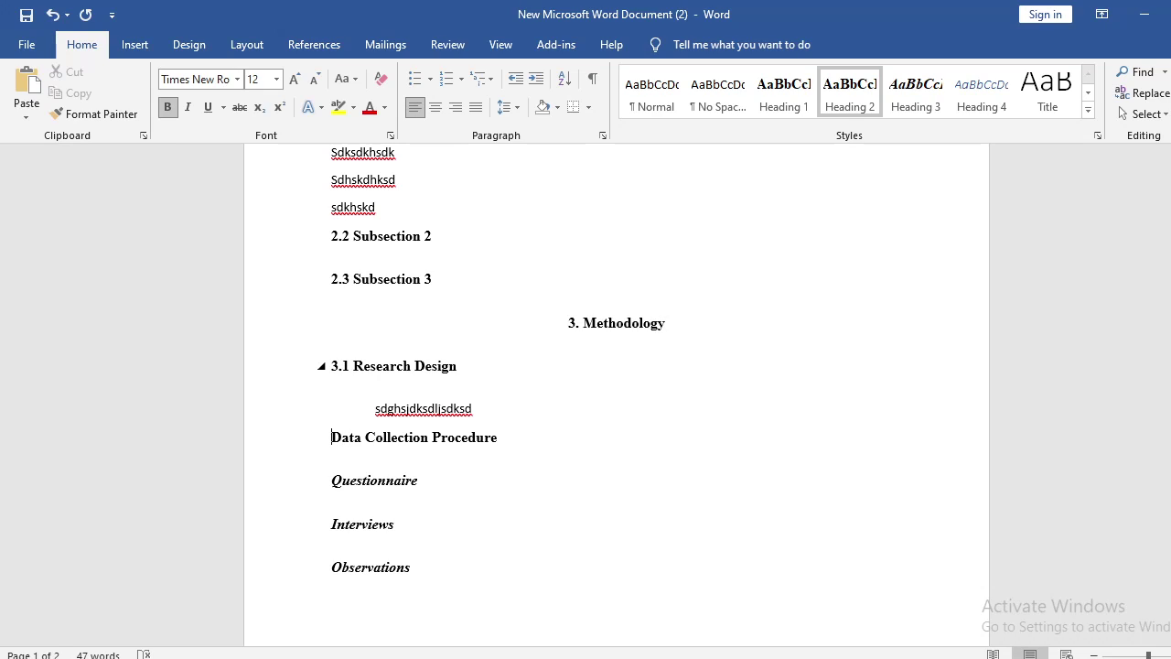
{"action": "type", "text": "3.2"}
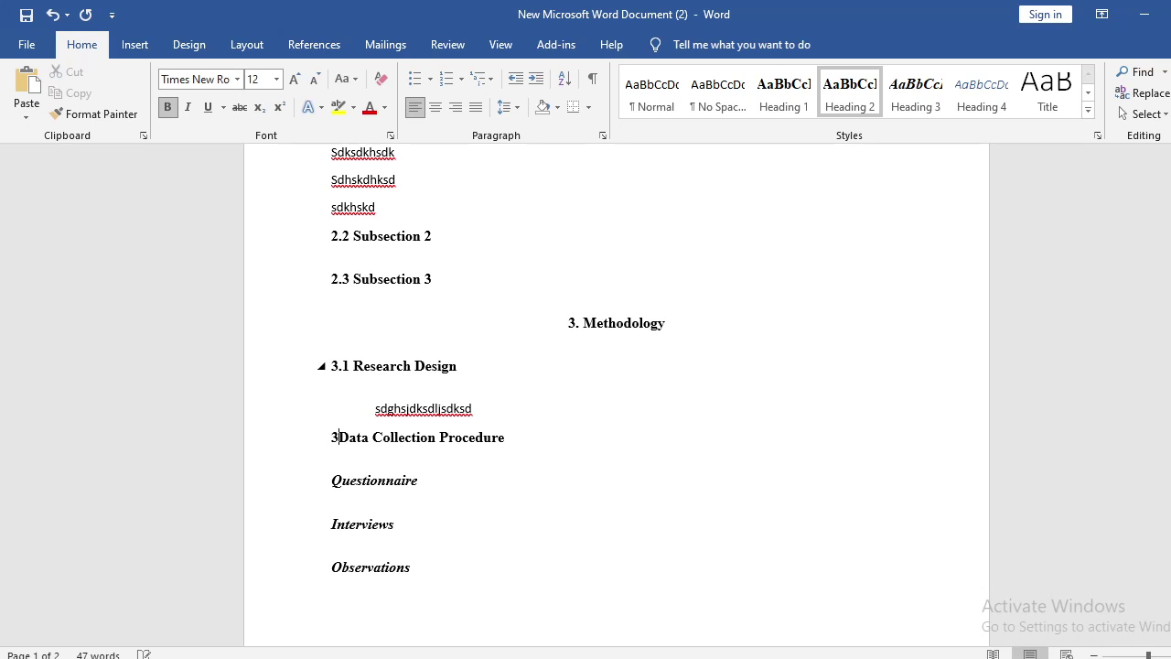
- Review the Questionnaire, Interviews and Observations subheadings in relation to the 3.2 Data Collection Procedure heading
{"action": "left_click", "coordinate": [345, 479]}
{"action": "key", "text": "Home"}
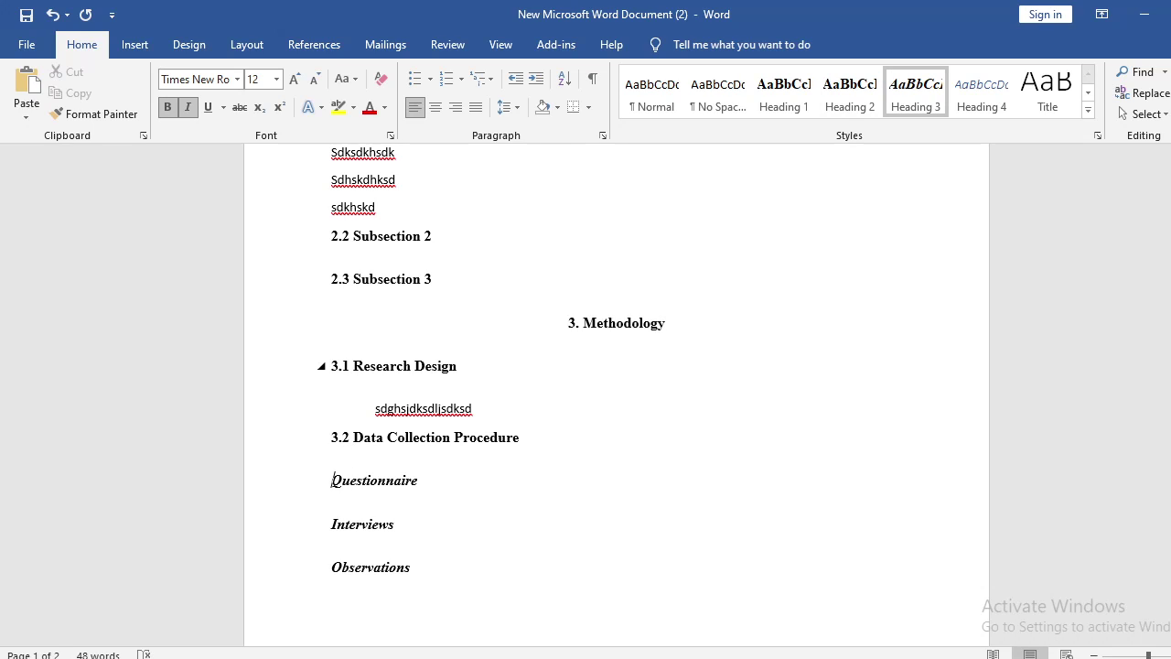
{"action": "key", "text": "Up"}
{"action": "key", "text": "Down"}
{"action": "key", "text": "shift+Down"}
{"action": "key", "text": "shift+Down"}
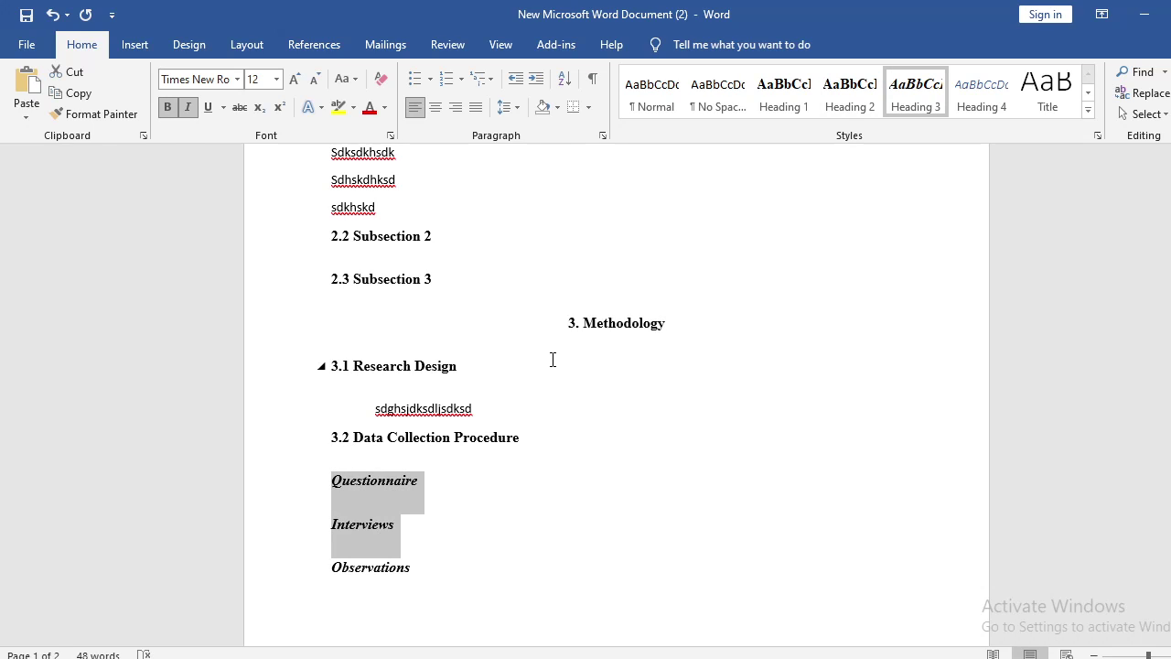
{"action": "key", "text": "shift+Down"}
{"action": "scroll", "coordinate": [551, 363], "scroll_direction": "down", "scroll_amount": 3}
{"action": "key", "text": "shift+Up"}
{"action": "key", "text": "shift+Down"}
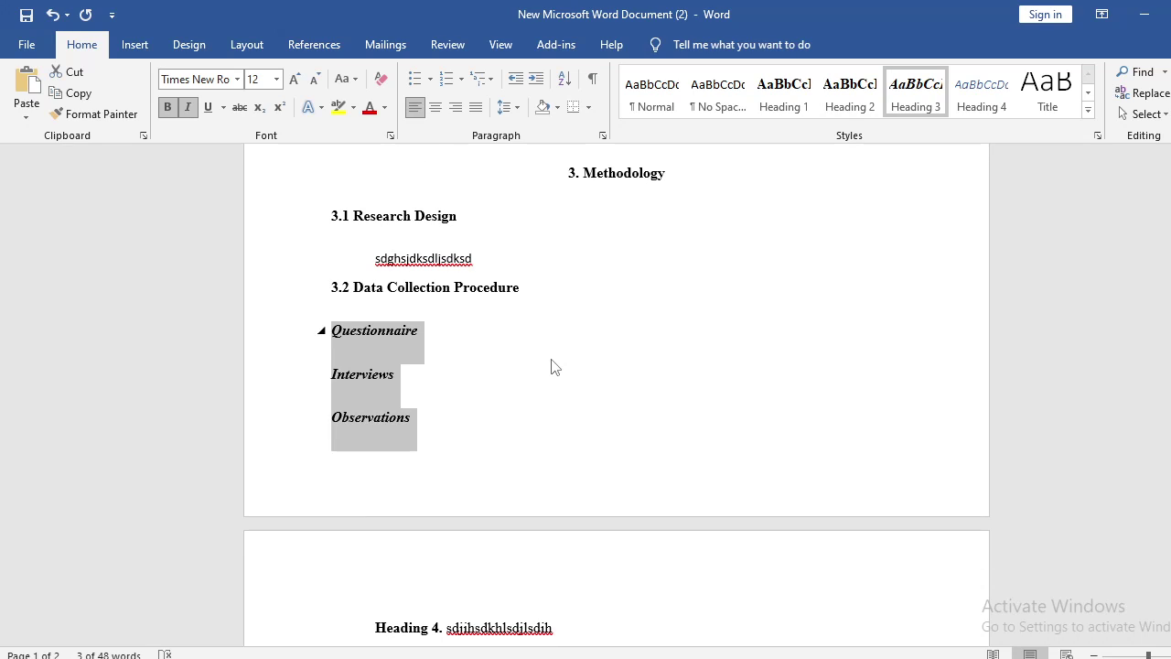
{"action": "key", "text": "Up"}
{"action": "key", "text": "Down"}
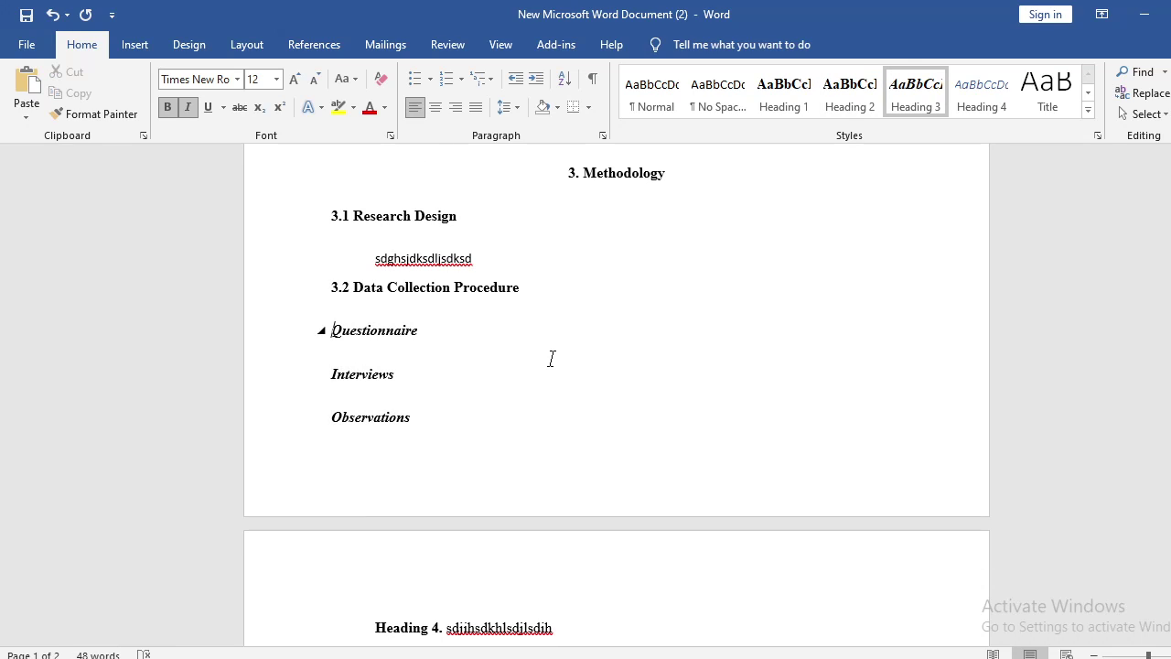
{"action": "key", "text": "Up"}
{"action": "key", "text": "Up"}
{"action": "key", "text": "Up"}
{"action": "key", "text": "Up"}
{"action": "key", "text": "Down"}
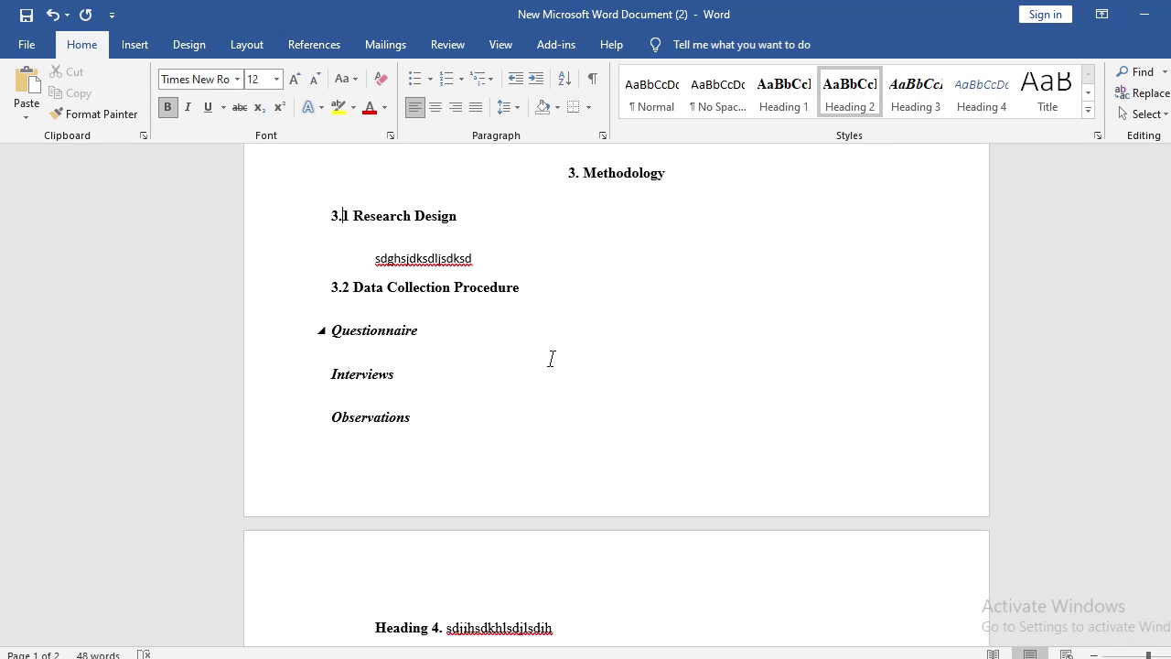
{"action": "key", "text": "Down"}
{"action": "key", "text": "Down"}
{"action": "left_click_drag", "start_coordinate": [525, 287], "coordinate": [317, 307]}
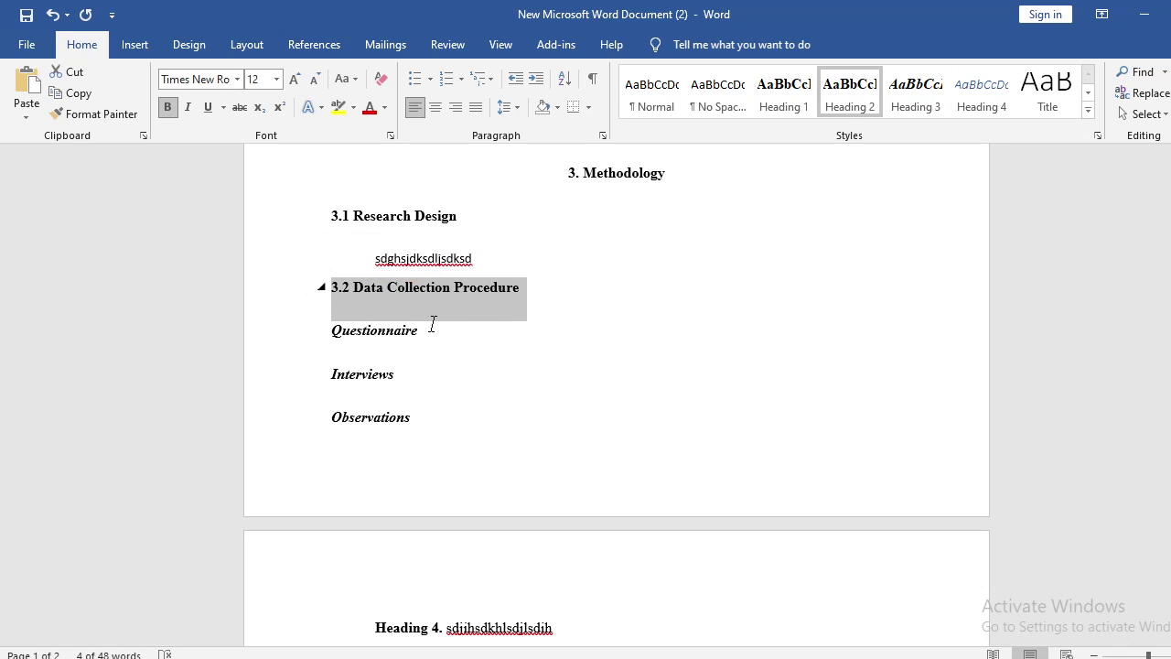
- Prefix the Questionnaire heading with "3.2.1", the Interviews heading with "3.2.2" and the Observations heading with "3.2.3"
{"action": "left_click", "coordinate": [334, 330]}
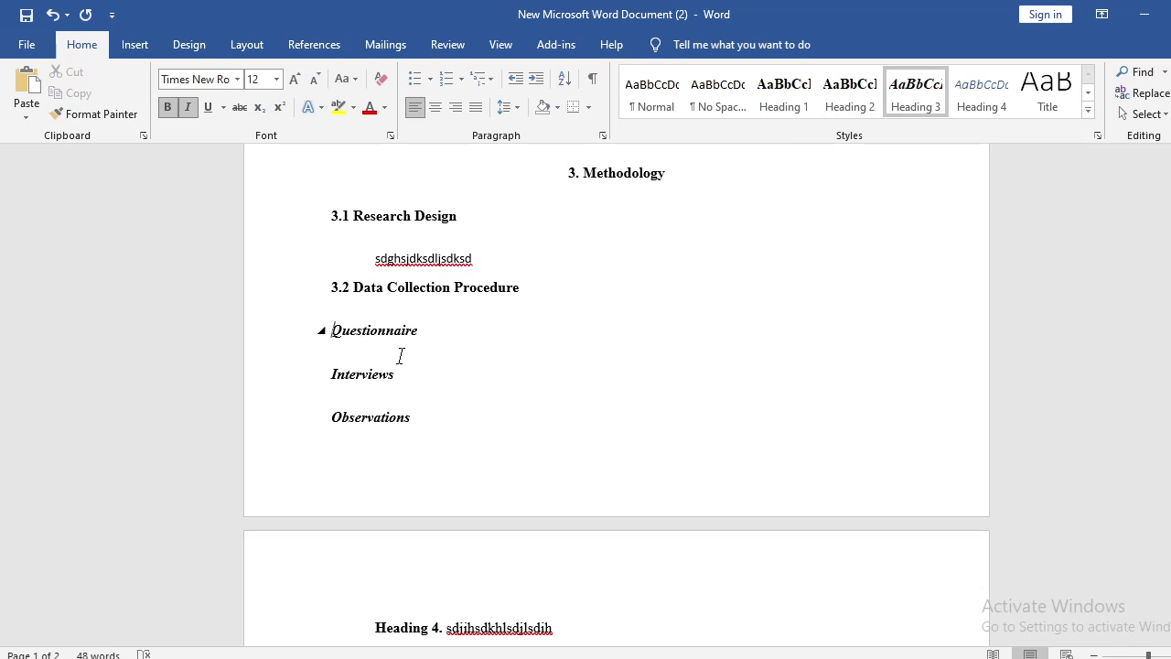
{"action": "type", "text": "3."}
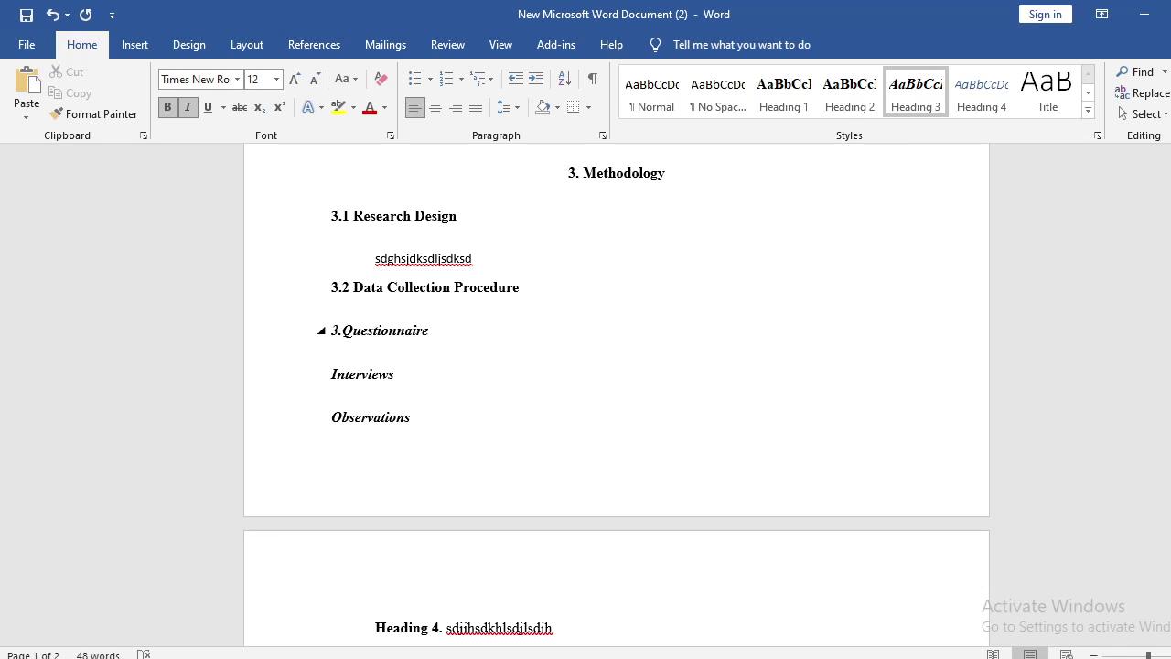
{"action": "type", "text": "2.1"}
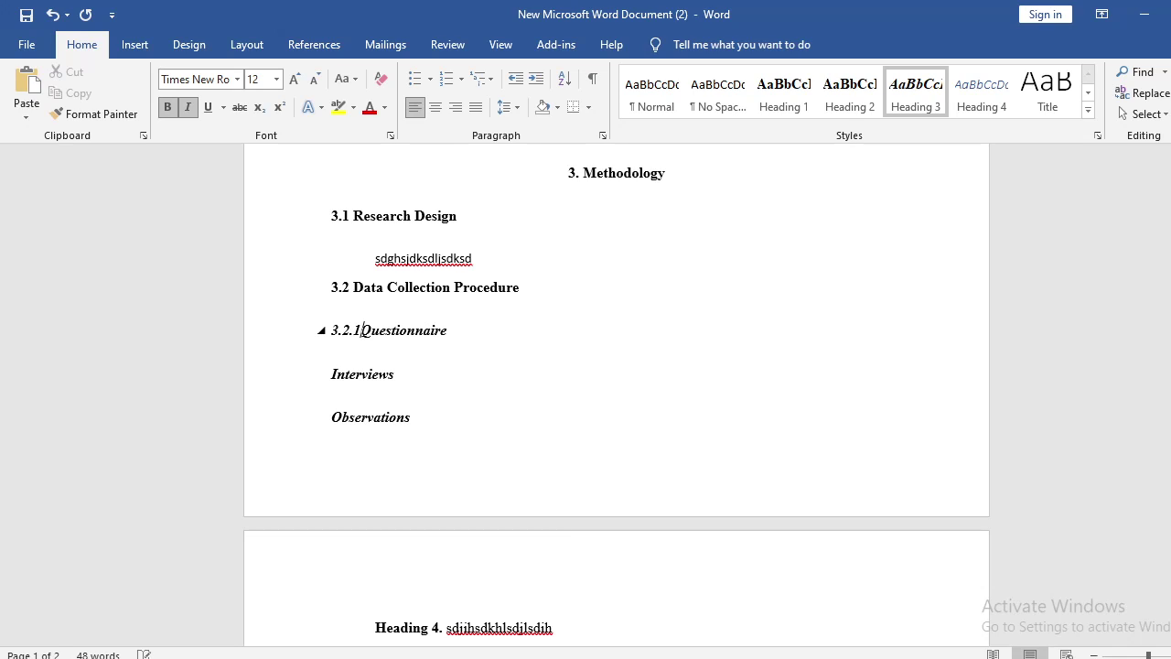
{"action": "left_click", "coordinate": [331, 373]}
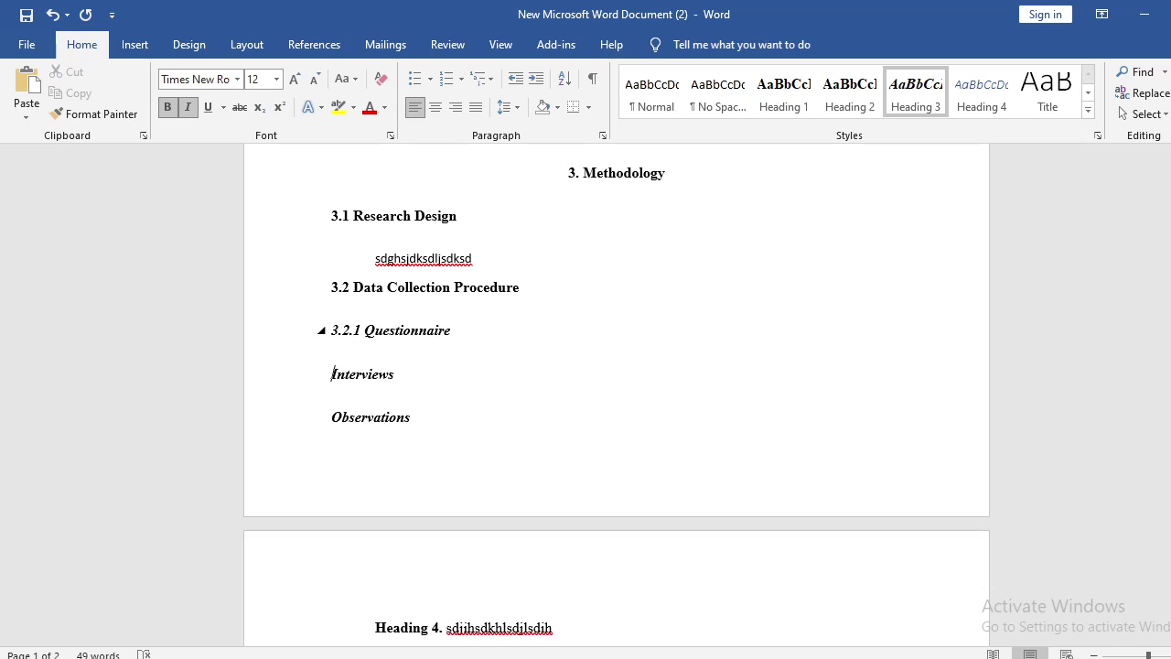
{"action": "type", "text": "3.2.2"}
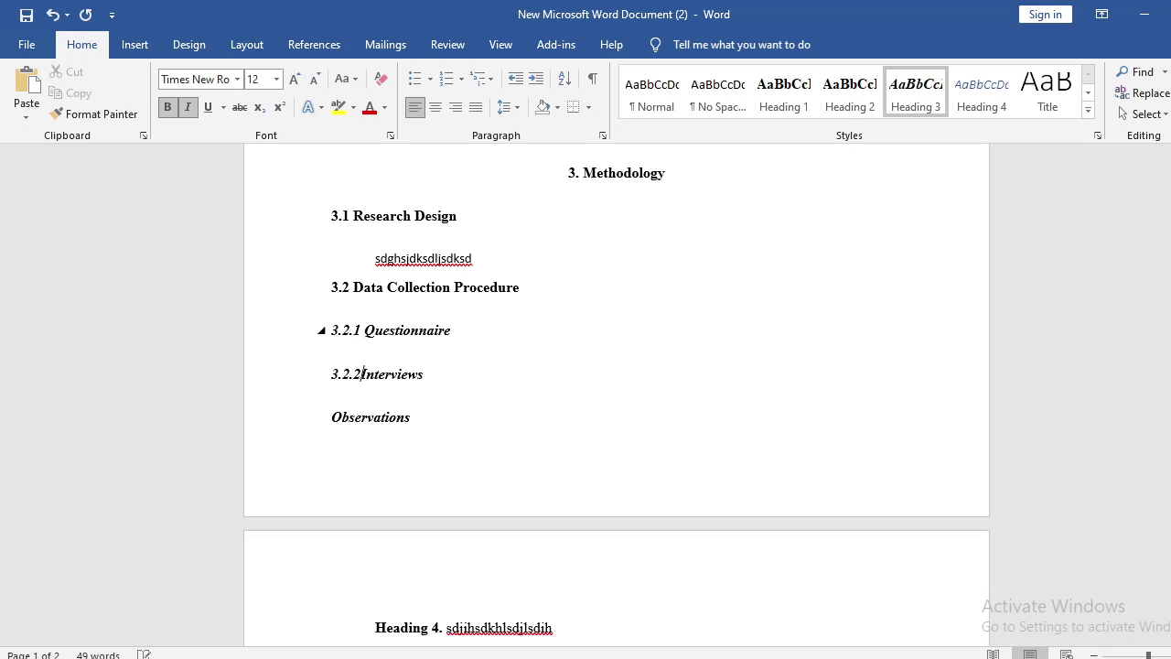
{"action": "left_click", "coordinate": [331, 416]}
{"action": "type", "text": "3.2."}
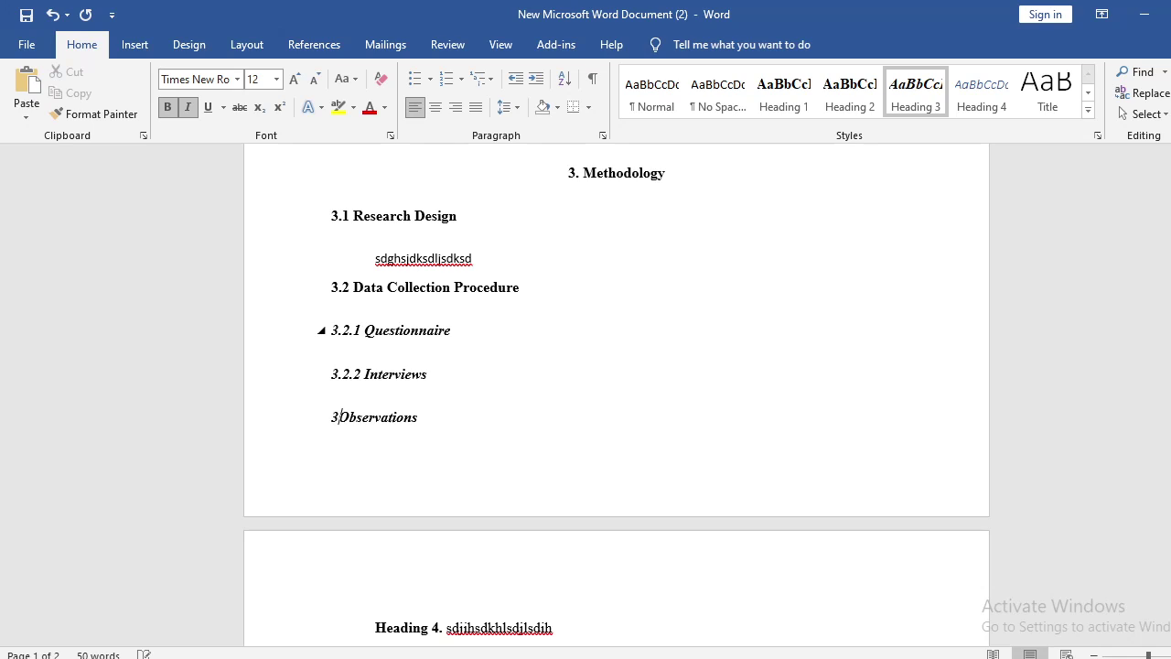
{"action": "type", "text": "3"}
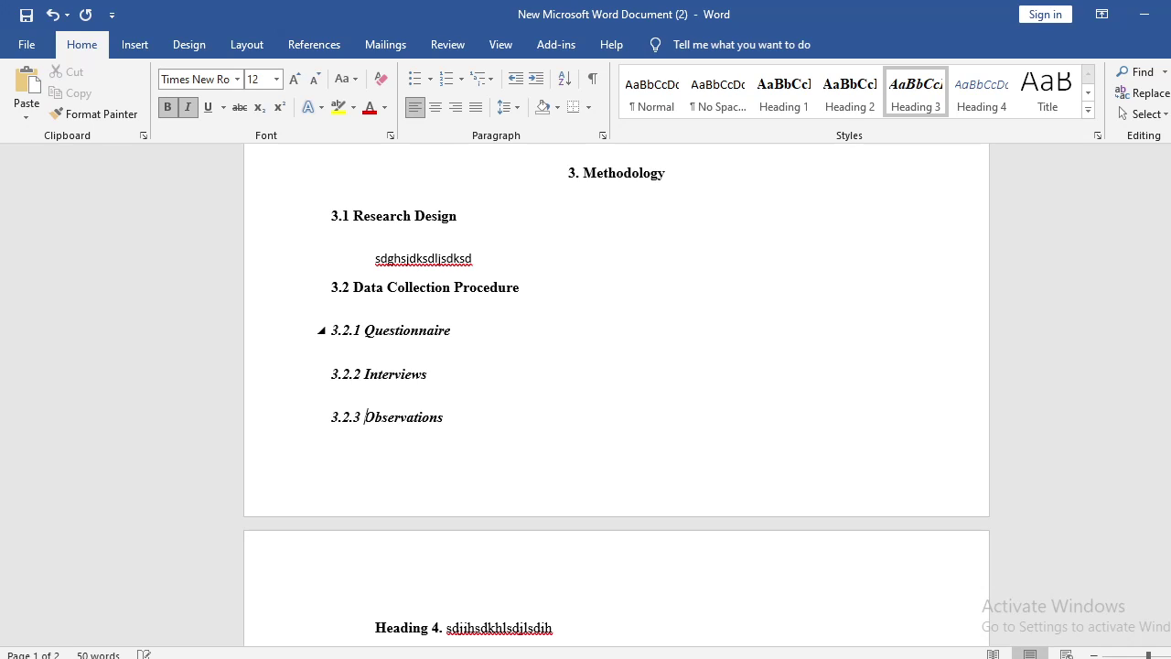
- Review the numbered headings from Introduction through the Methodology subsections
{"action": "key", "text": "Up"}
{"action": "key", "text": "Up"}
{"action": "key", "text": "Up"}
{"action": "key", "text": "Up"}
{"action": "scroll", "coordinate": [561, 421], "scroll_direction": "up", "scroll_amount": 10}
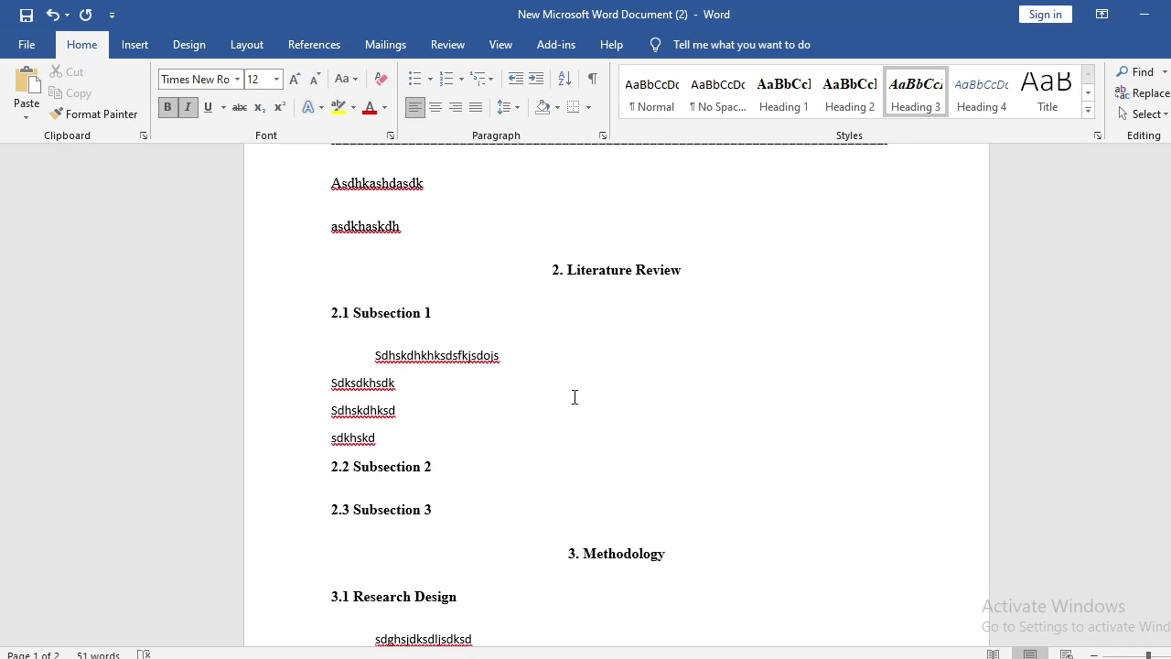
{"action": "scroll", "coordinate": [561, 420], "scroll_direction": "up", "scroll_amount": 1}
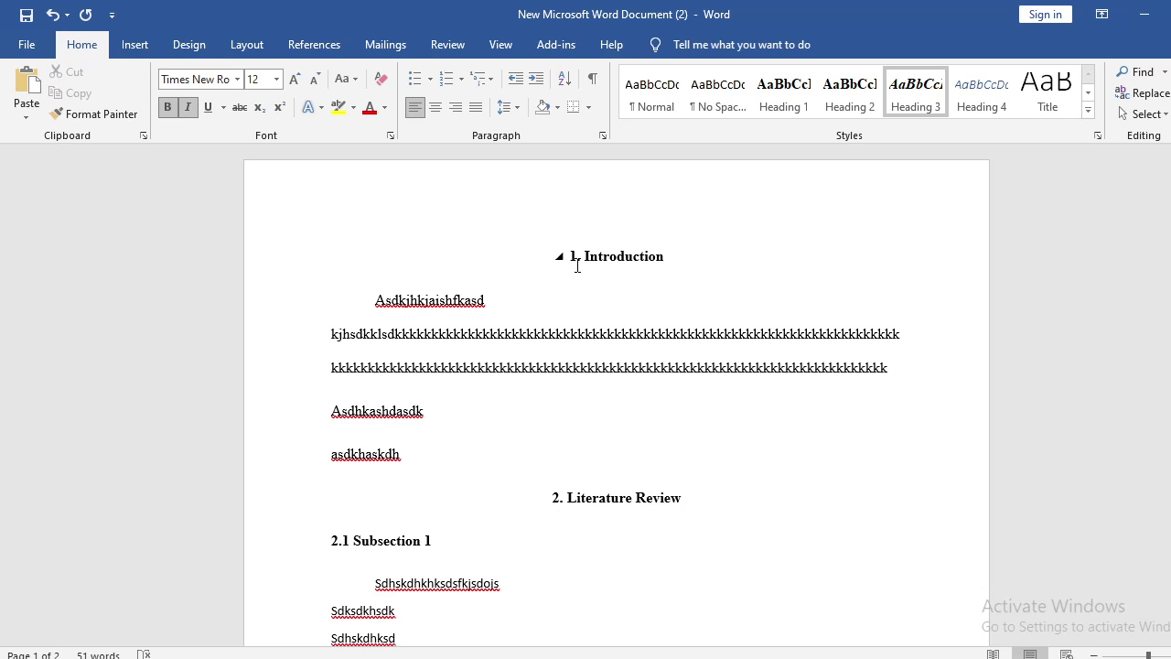
{"action": "double_click", "coordinate": [587, 259]}
{"action": "scroll", "coordinate": [531, 488], "scroll_direction": "down", "scroll_amount": 10}
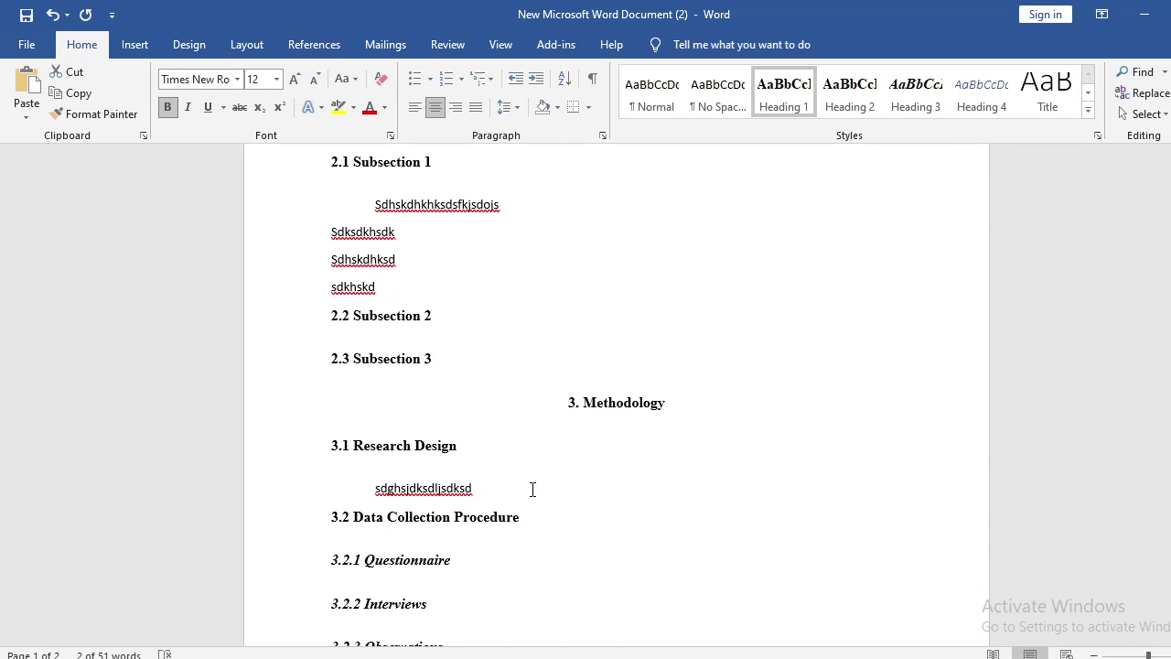
{"action": "scroll", "coordinate": [522, 439], "scroll_direction": "up", "scroll_amount": 3}
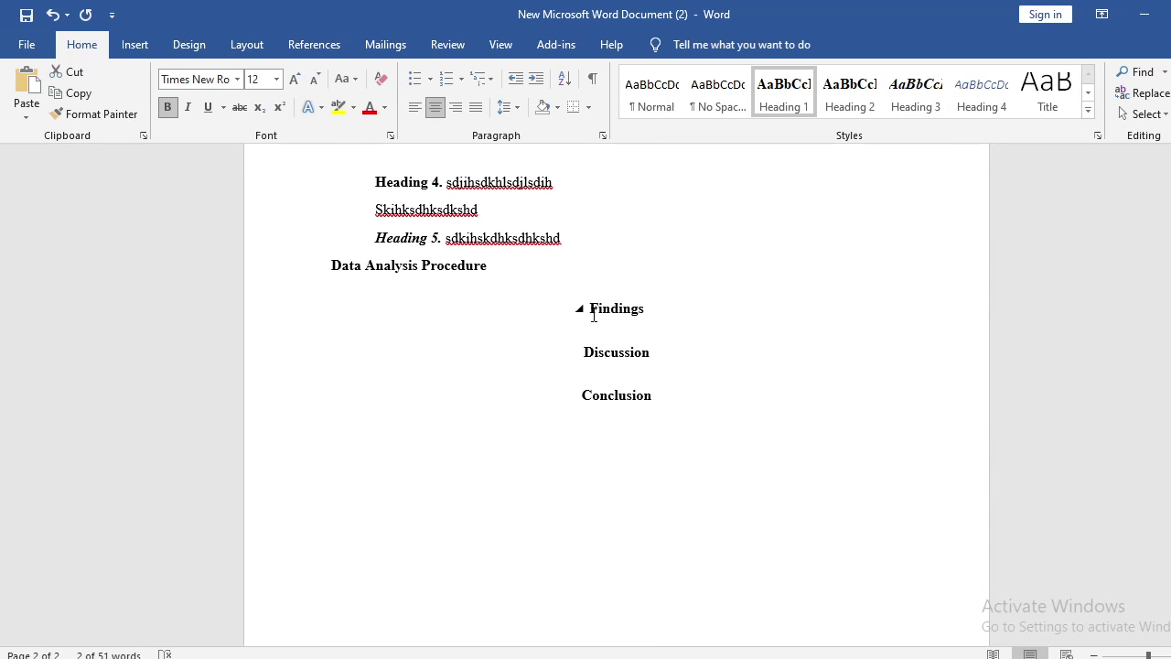
- Prefix the Findings heading with "4.", the Discussion heading with "5." and the Conclusion heading with "6."
{"action": "left_click", "coordinate": [592, 309]}
{"action": "type", "text": "4."}
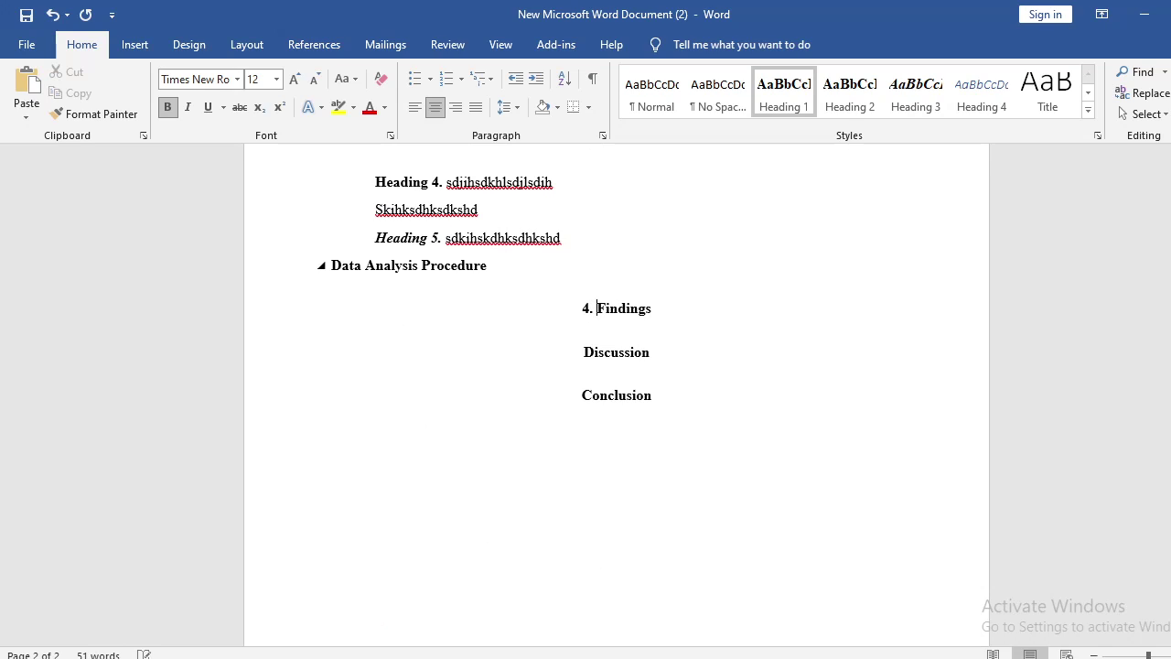
{"action": "left_click", "coordinate": [584, 352]}
{"action": "type", "text": "5. "}
{"action": "type", "text": "6."}
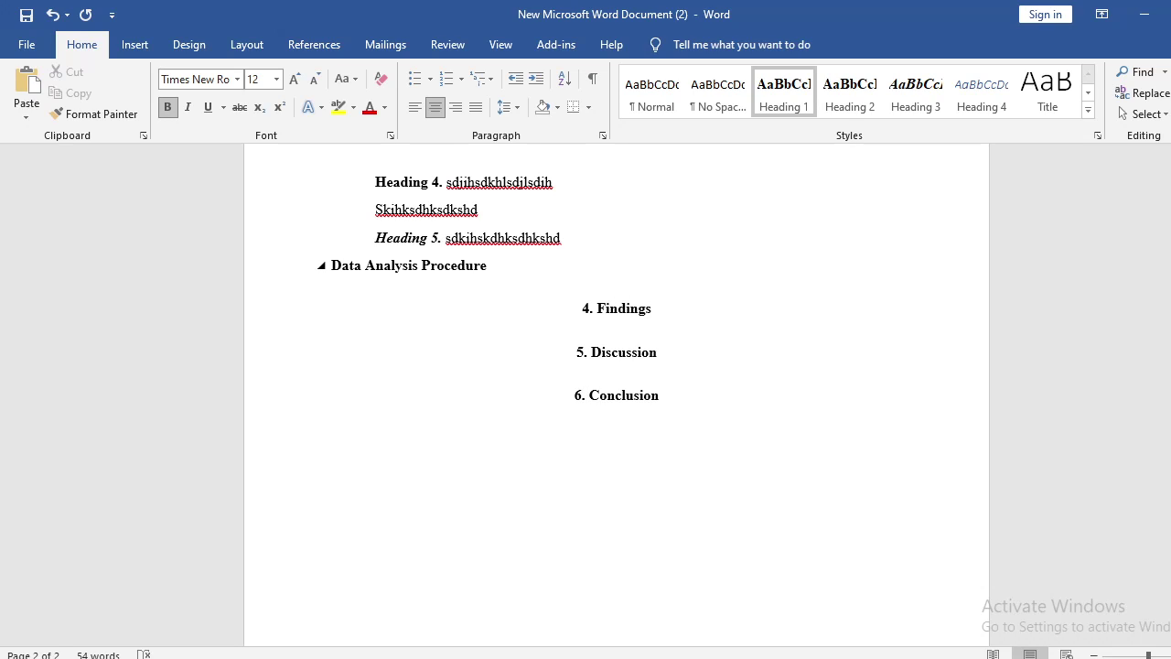
- Add the subheading "4.1 ASFGHASD" in Heading 2 style below the Findings heading
{"action": "key", "text": "Return"}
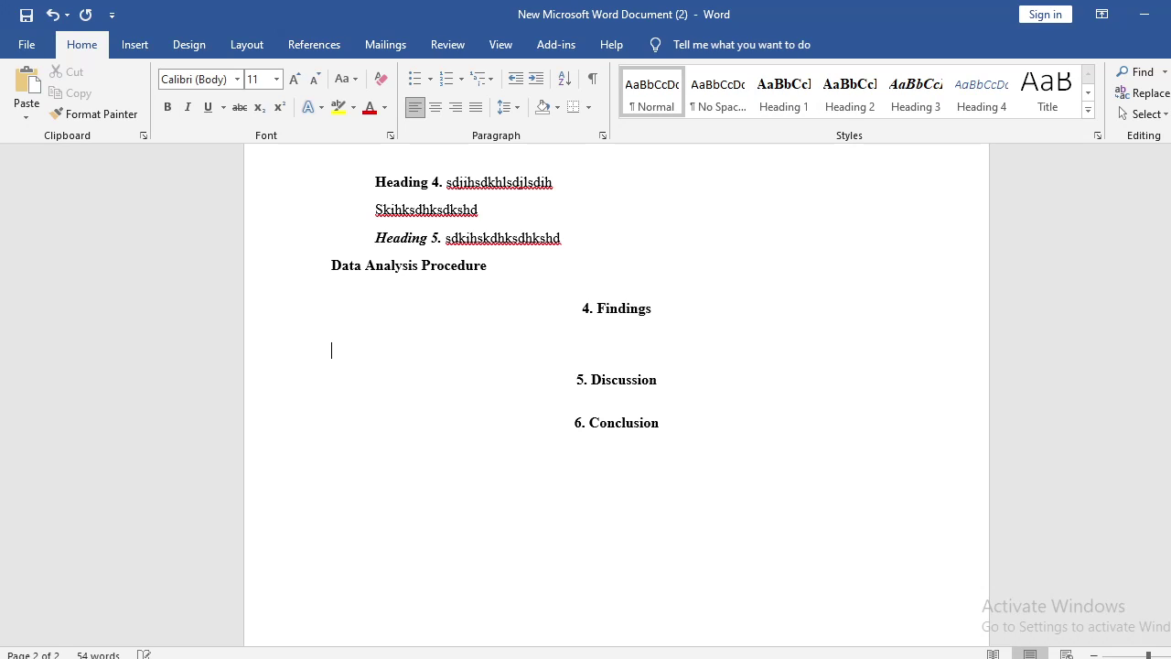
{"action": "type", "text": "ASFGHASD"}
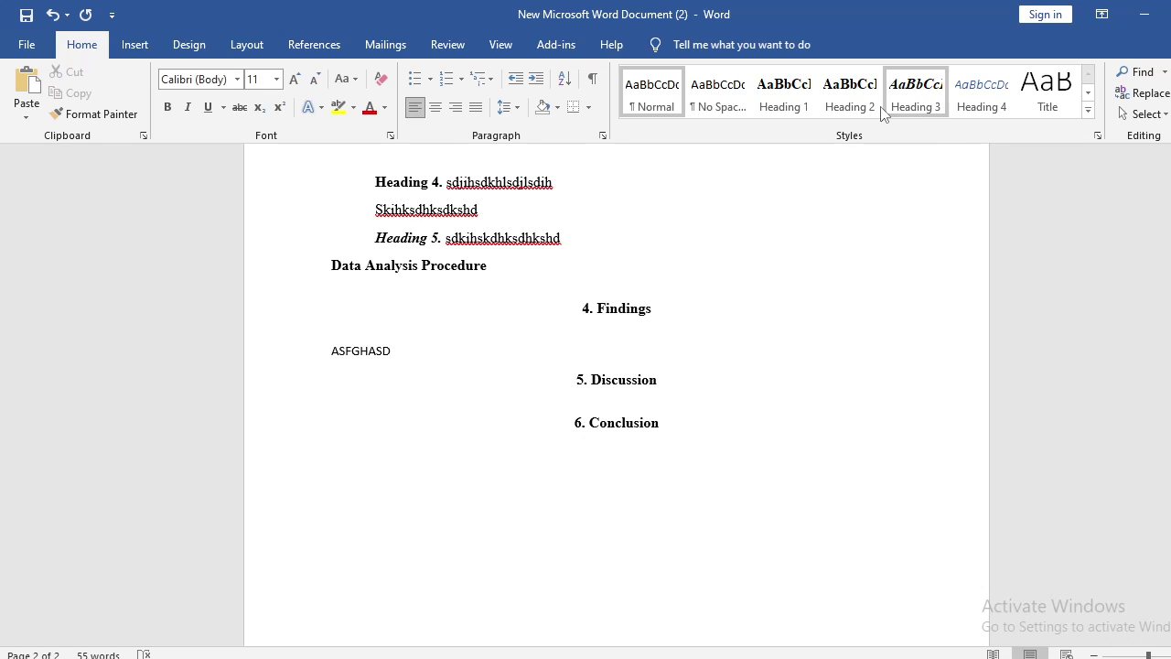
{"action": "left_click", "coordinate": [850, 91]}
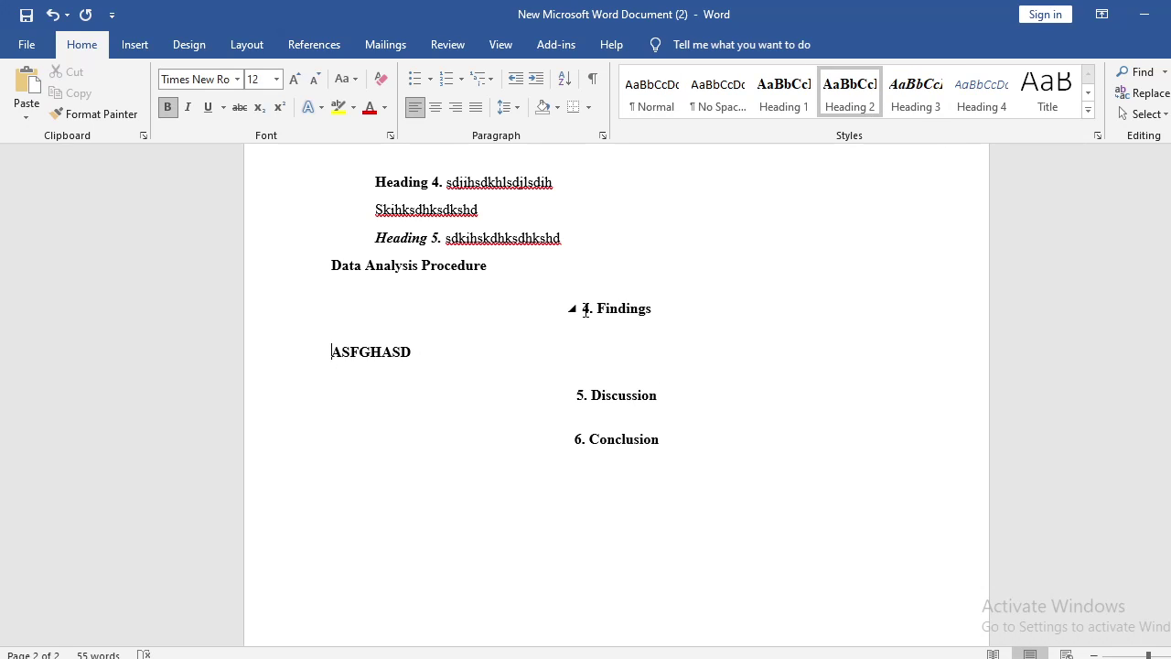
{"action": "type", "text": "4.1"}
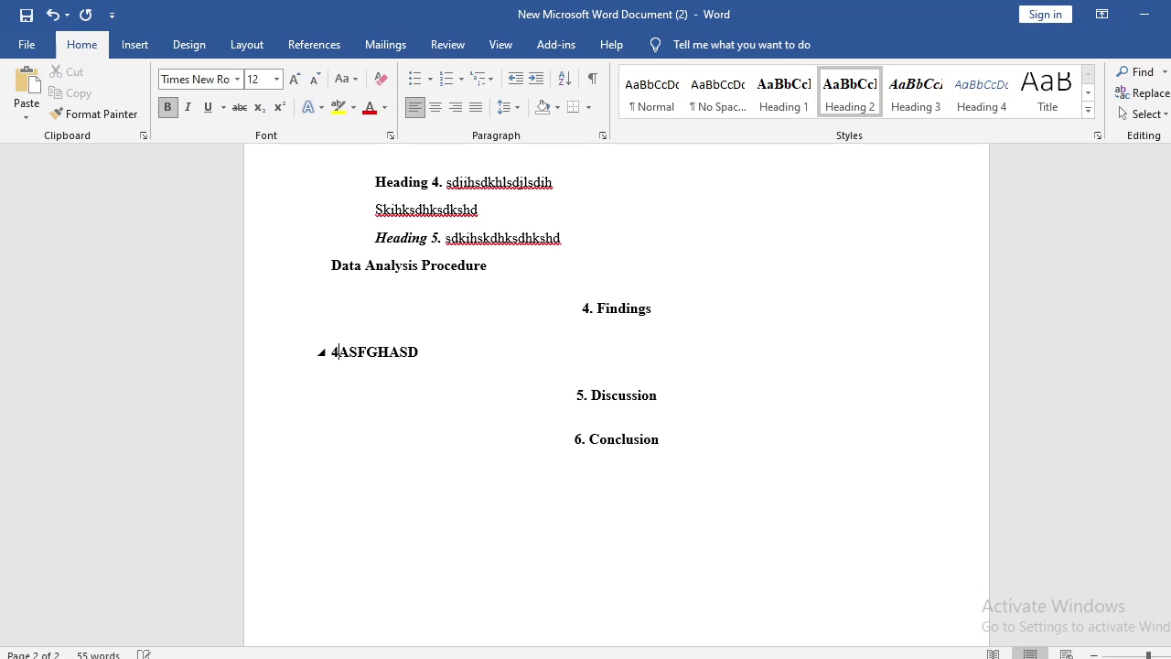
- Add the subheading "4.2 WSKDHKSHD" in Heading 2 style below the 4.1 subheading
{"action": "key", "text": "Down"}
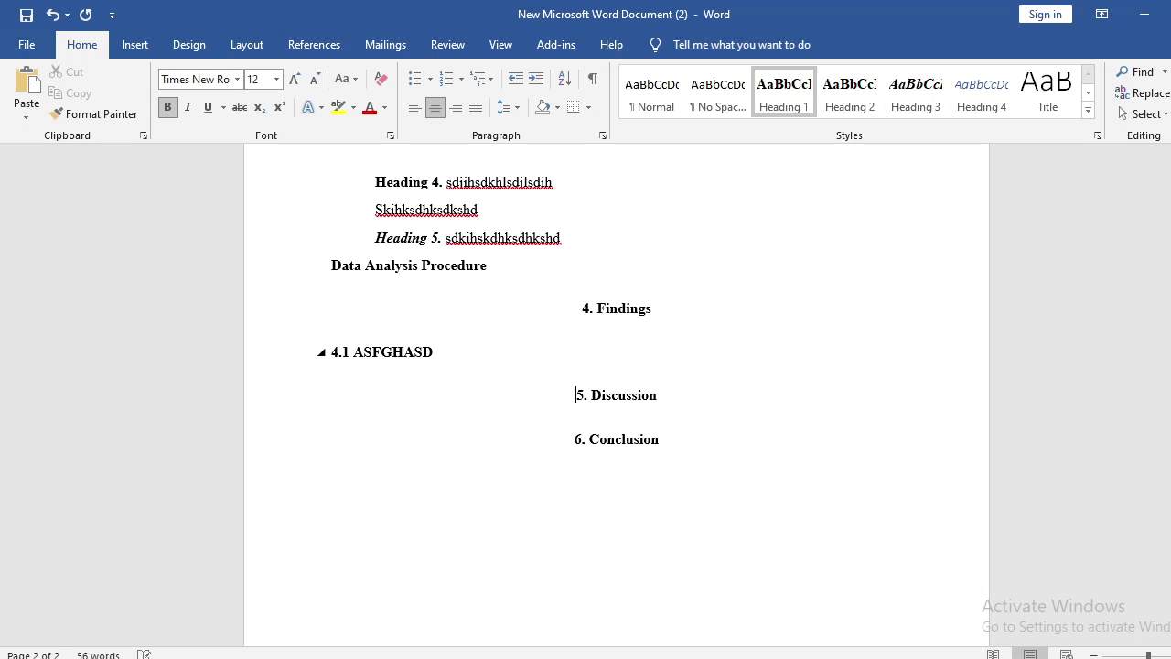
{"action": "key", "text": "Up"}
{"action": "key", "text": "Return"}
{"action": "type", "text": "4.2 WSKDHKSH"}
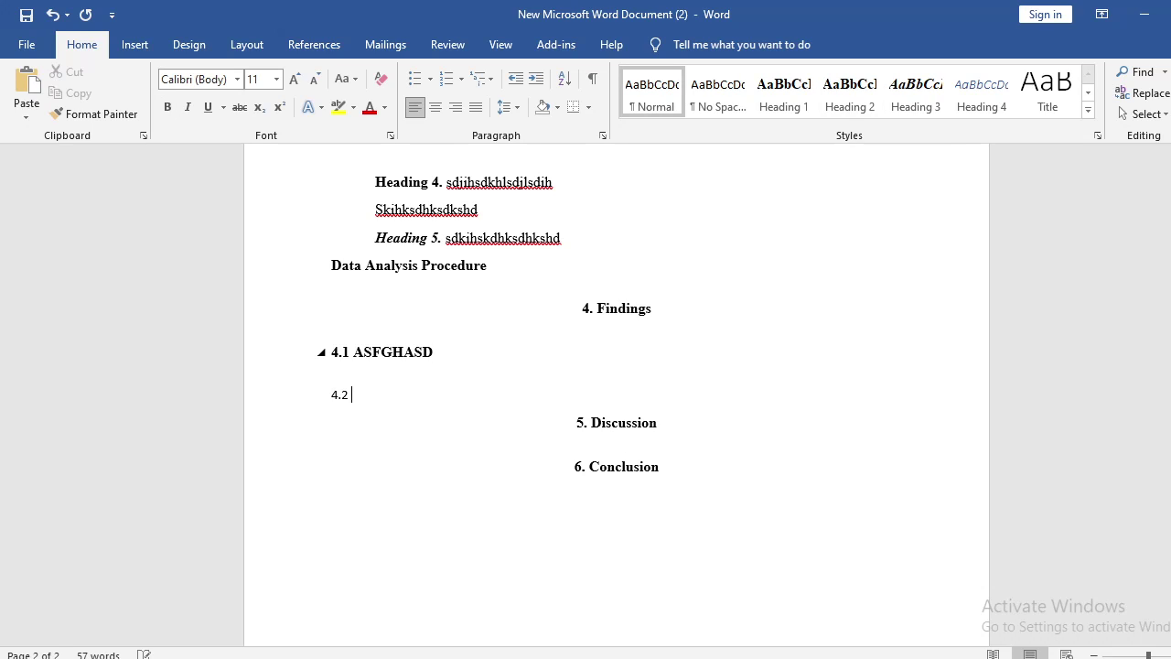
{"action": "left_click", "coordinate": [850, 92]}
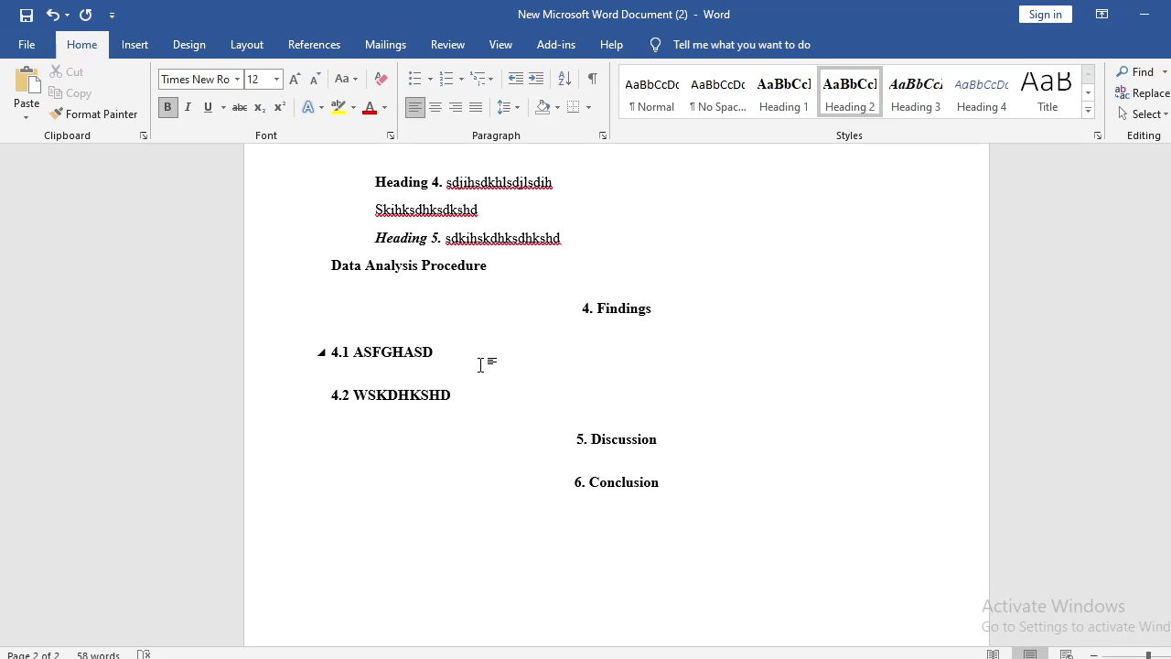
- Insert a line reading "4.1.1 ksdhkshdksd" between the 4.1 and 4.2 subheadings
{"action": "key", "text": "Return"}
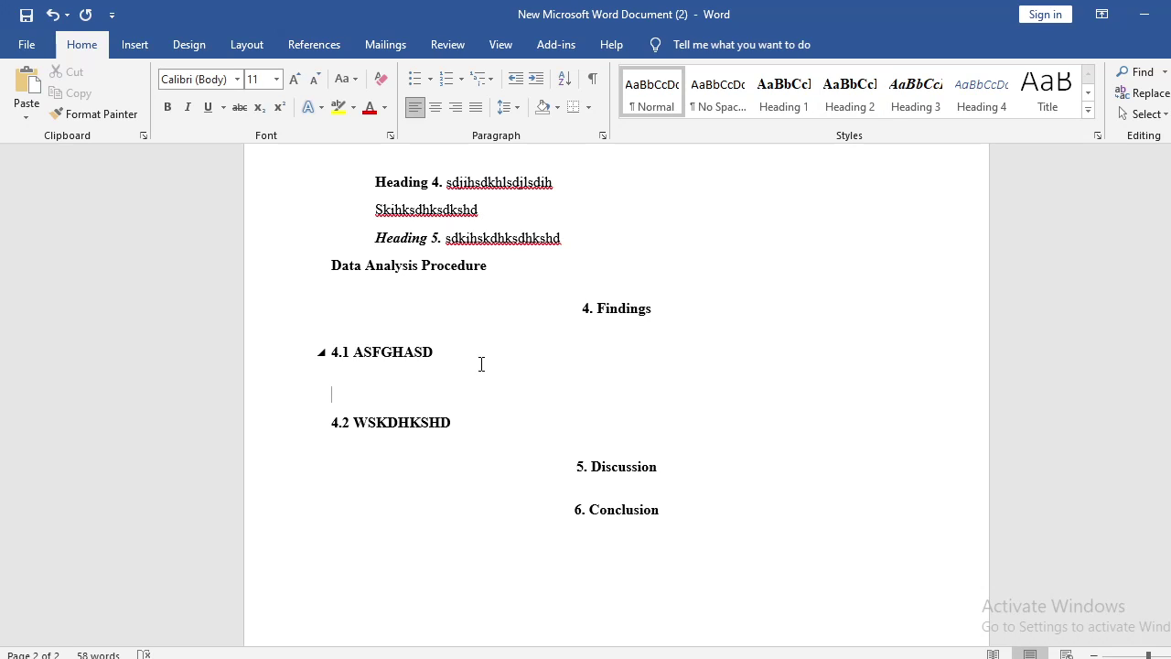
{"action": "left_click_drag", "start_coordinate": [339, 352], "coordinate": [433, 355]}
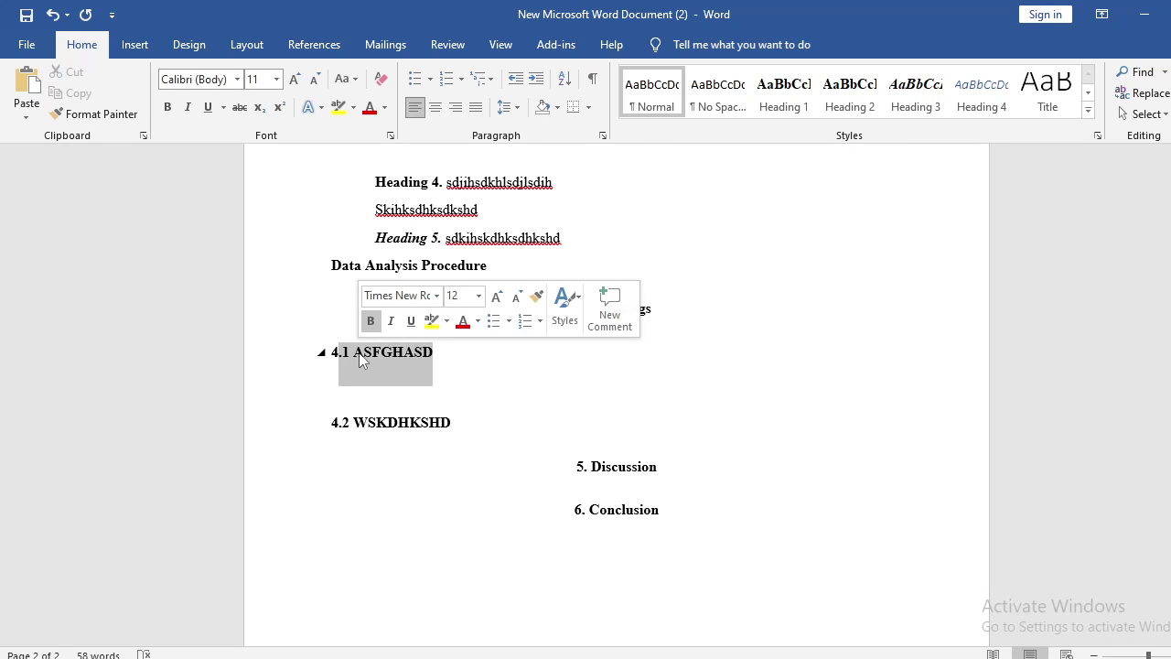
{"action": "left_click", "coordinate": [360, 359]}
{"action": "left_click", "coordinate": [356, 392]}
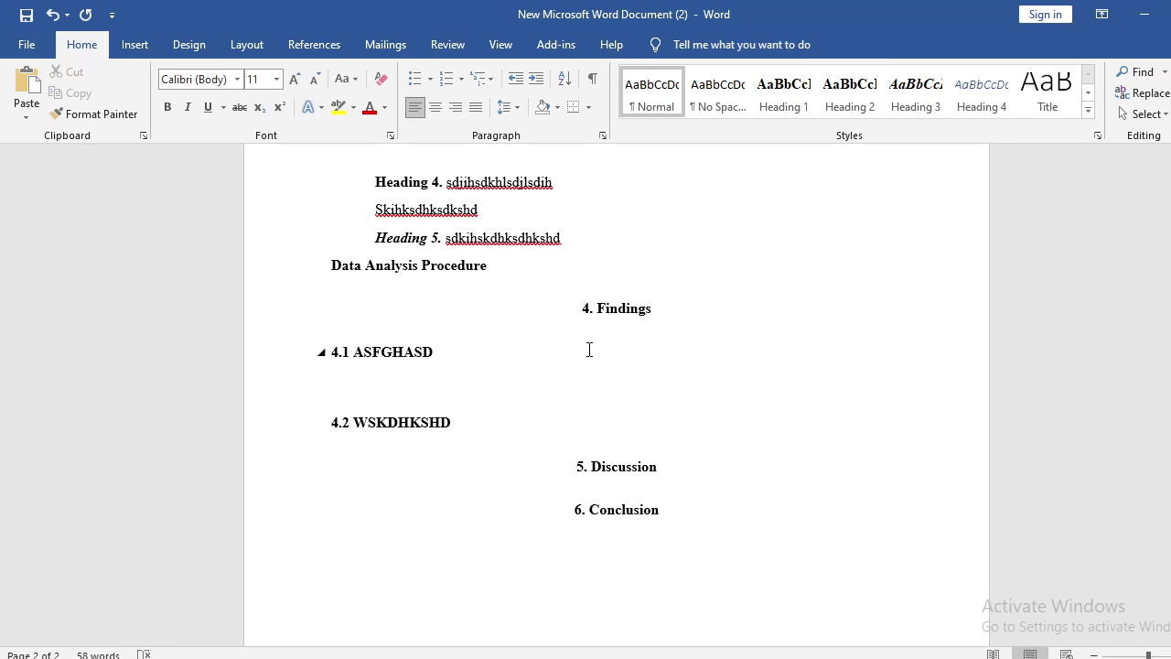
{"action": "type", "text": "4.1.1"}
{"action": "key", "text": "shift+Left"}
{"action": "key", "text": "shift+Left"}
{"action": "key", "text": "shift+Left"}
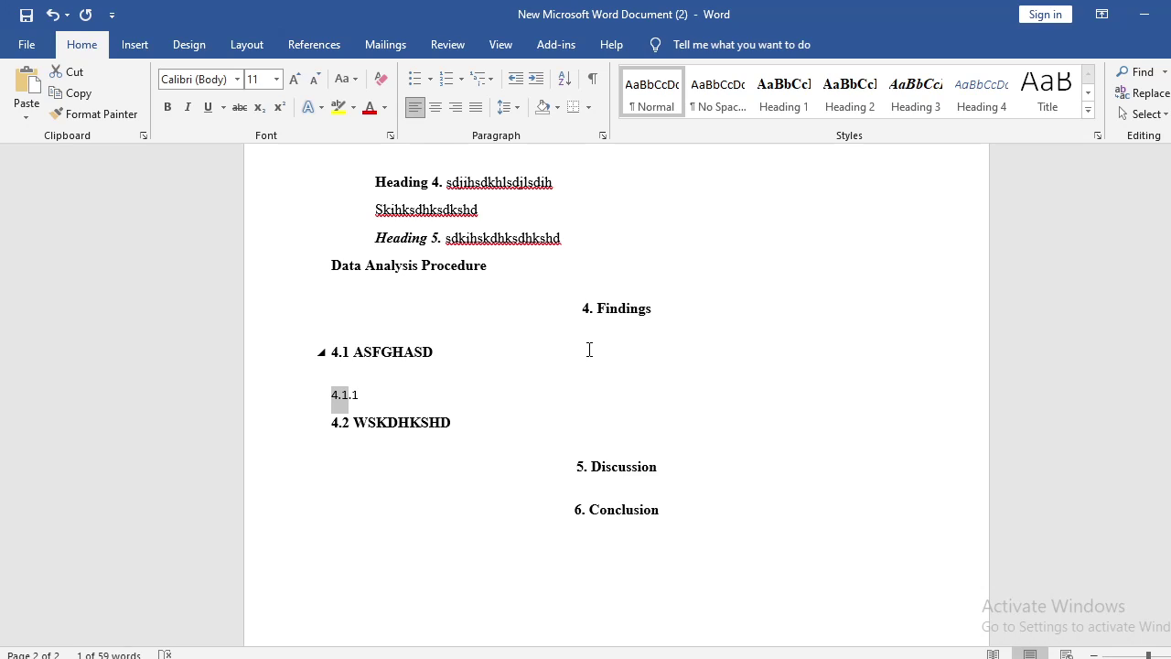
{"action": "key", "text": "Right"}
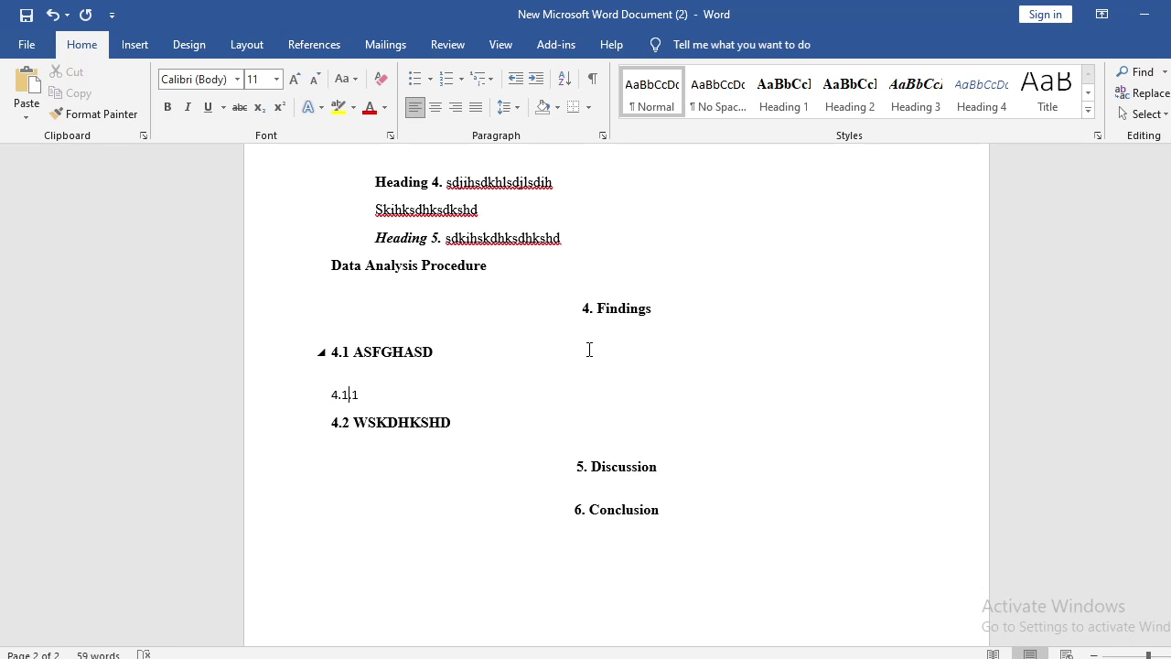
{"action": "key", "text": "shift+Right"}
{"action": "key", "text": "Right"}
{"action": "key", "text": "Right"}
{"action": "key", "text": "Right"}
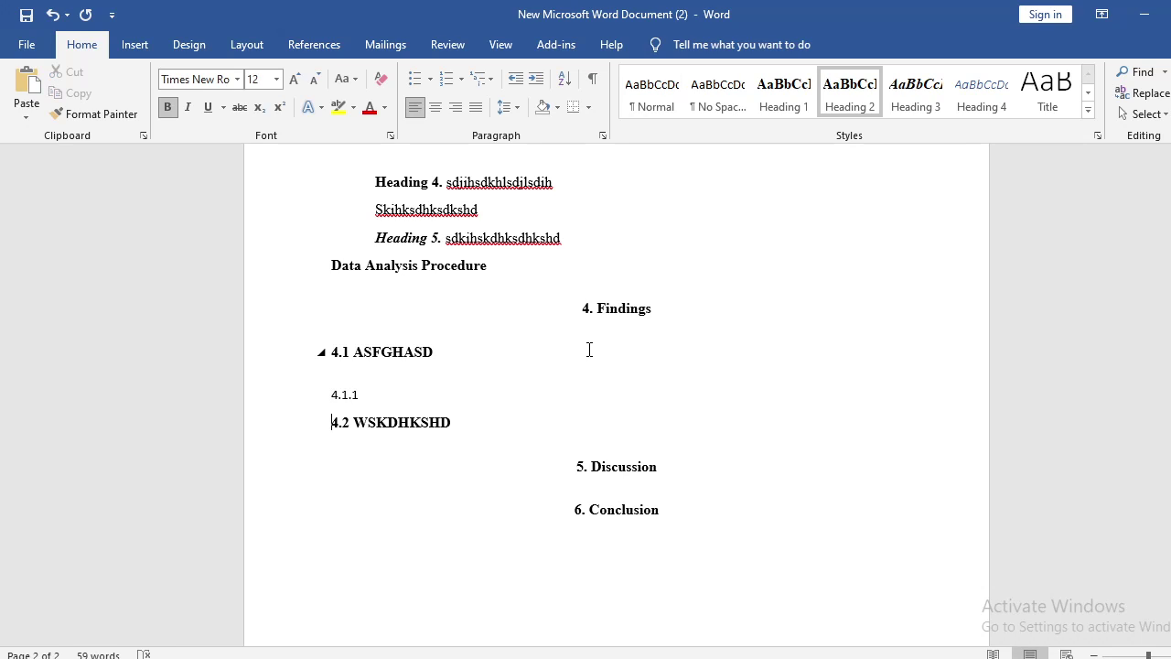
{"action": "key", "text": "Left"}
{"action": "type", "text": "ksdhkshdksd"}
- Add a line with the number "4.1.2" directly below the 4.1.1 entry
{"action": "key", "text": "Return"}
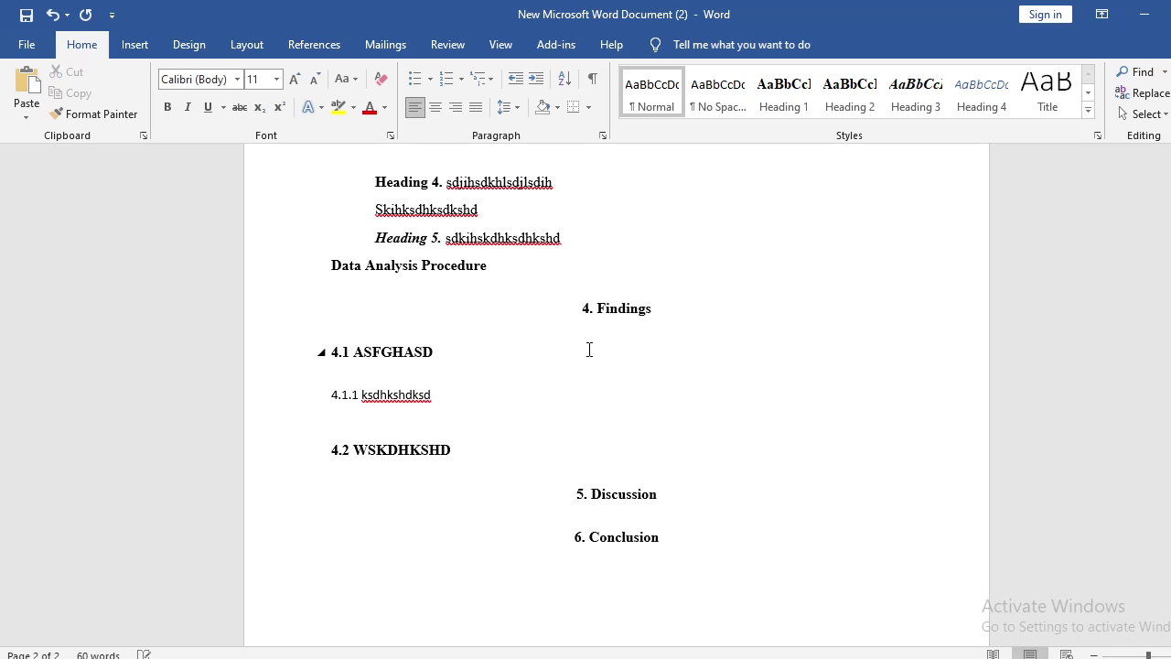
{"action": "key", "text": "Up"}
{"action": "key", "text": "Up"}
{"action": "key", "text": "Down"}
{"action": "key", "text": "Down"}
{"action": "type", "text": "4.1.2"}
- Review the 4.1.1 and 4.1.2 entries beneath the 4.1 subheading
{"action": "key", "text": "shift+Left"}
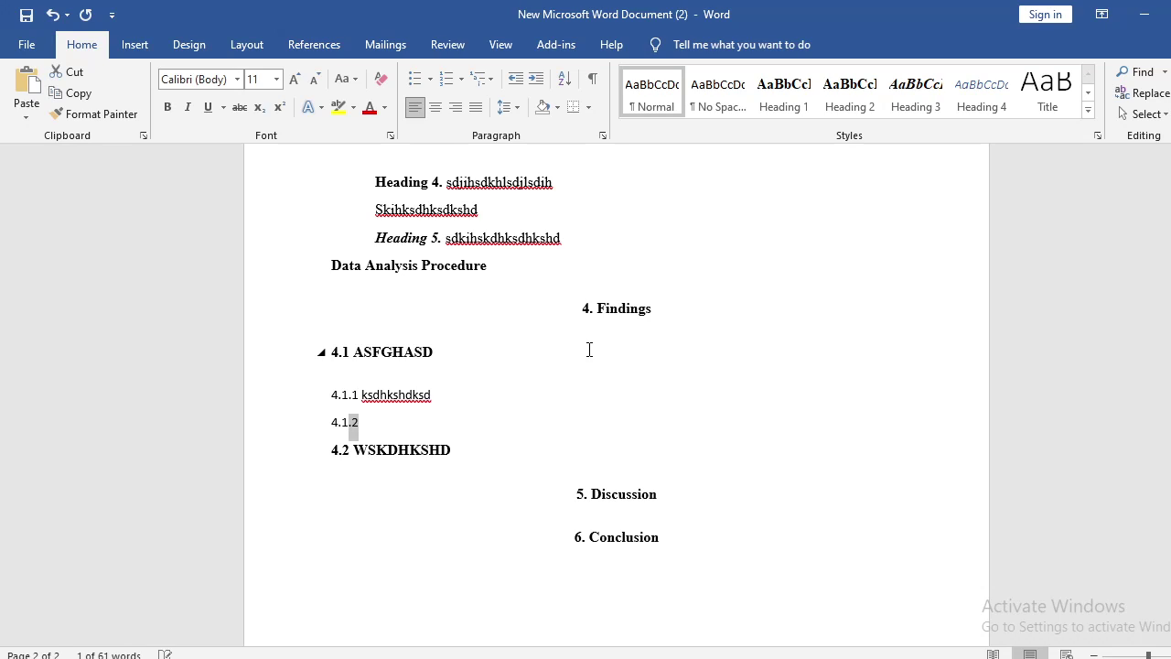
{"action": "key", "text": "Up"}
{"action": "key", "text": "shift+Left"}
{"action": "key", "text": "shift+Right"}
{"action": "key", "text": "shift+Right"}
{"action": "key", "text": "shift+Right"}
{"action": "key", "text": "shift+Right"}
{"action": "key", "text": "shift+Right"}
{"action": "key", "text": "shift+Right"}
{"action": "key", "text": "shift+Right"}
{"action": "key", "text": "shift+Right"}
{"action": "key", "text": "shift+Right"}
{"action": "key", "text": "shift+Right"}
{"action": "key", "text": "shift+Right"}
{"action": "key", "text": "shift+Right"}
{"action": "key", "text": "shift+Right"}
{"action": "key", "text": "shift+Right"}
{"action": "key", "text": "shift+Right"}
{"action": "key", "text": "shift+Right"}
{"action": "key", "text": "shift+Right"}
{"action": "key", "text": "shift+Right"}
{"action": "key", "text": "Left"}
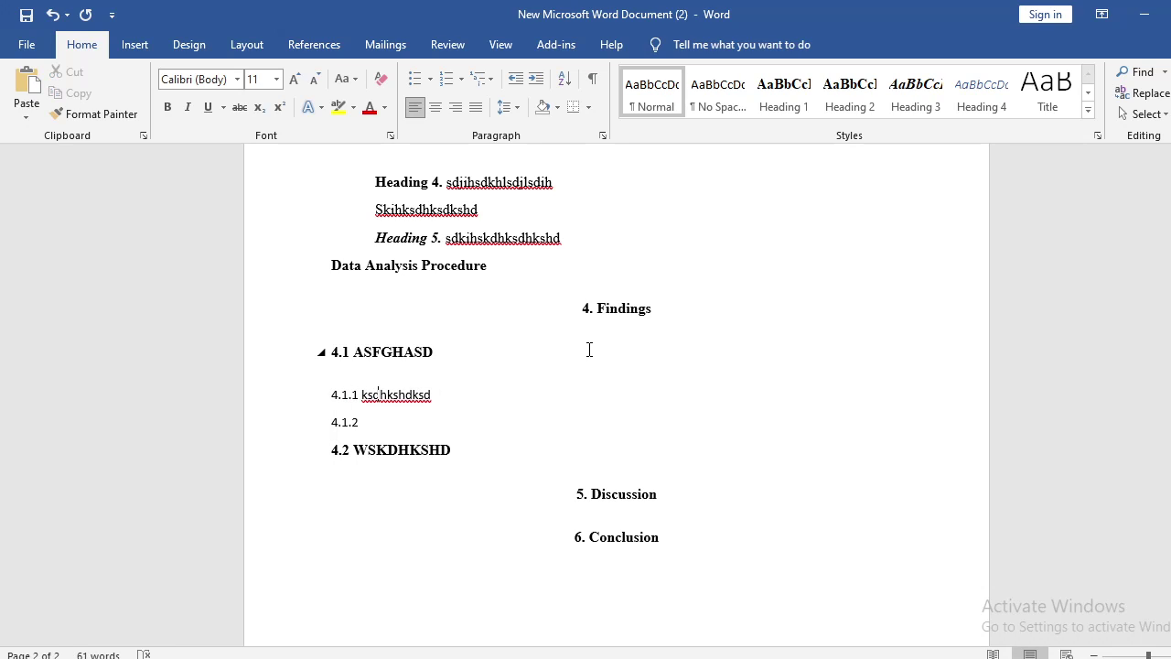
- Add two indented lines reading "4.1.1.1" and "4.1.1.2" directly below the 4.1.1 entry
{"action": "key", "text": "Return"}
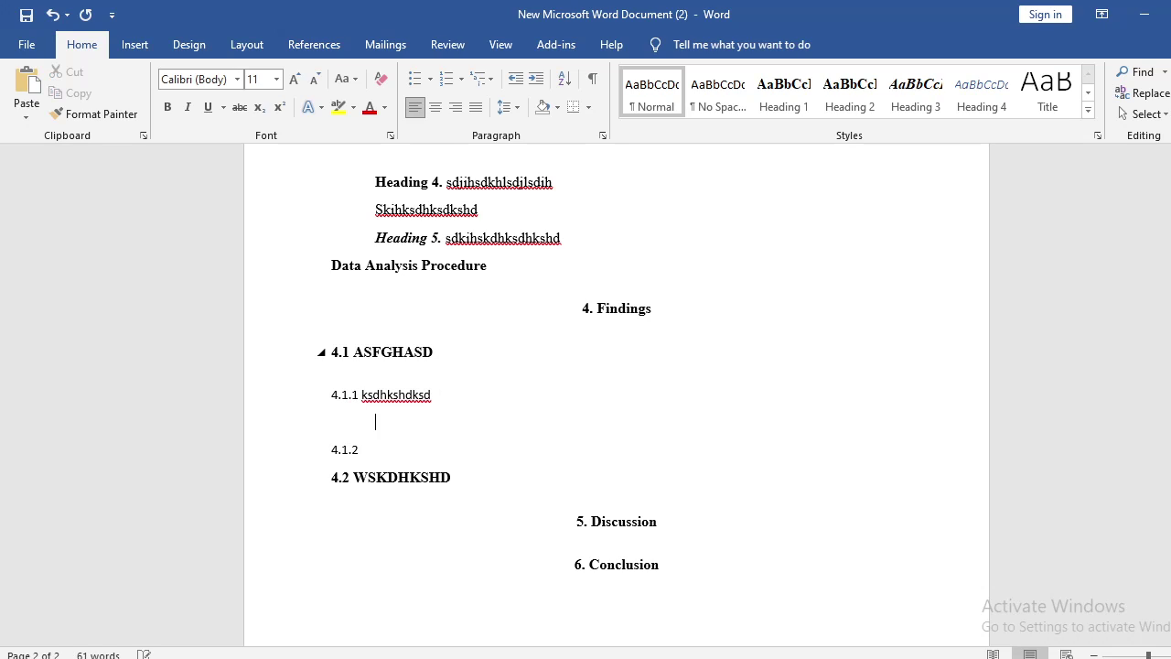
{"action": "type", "text": "4.1.1.1"}
{"action": "key", "text": "Return"}
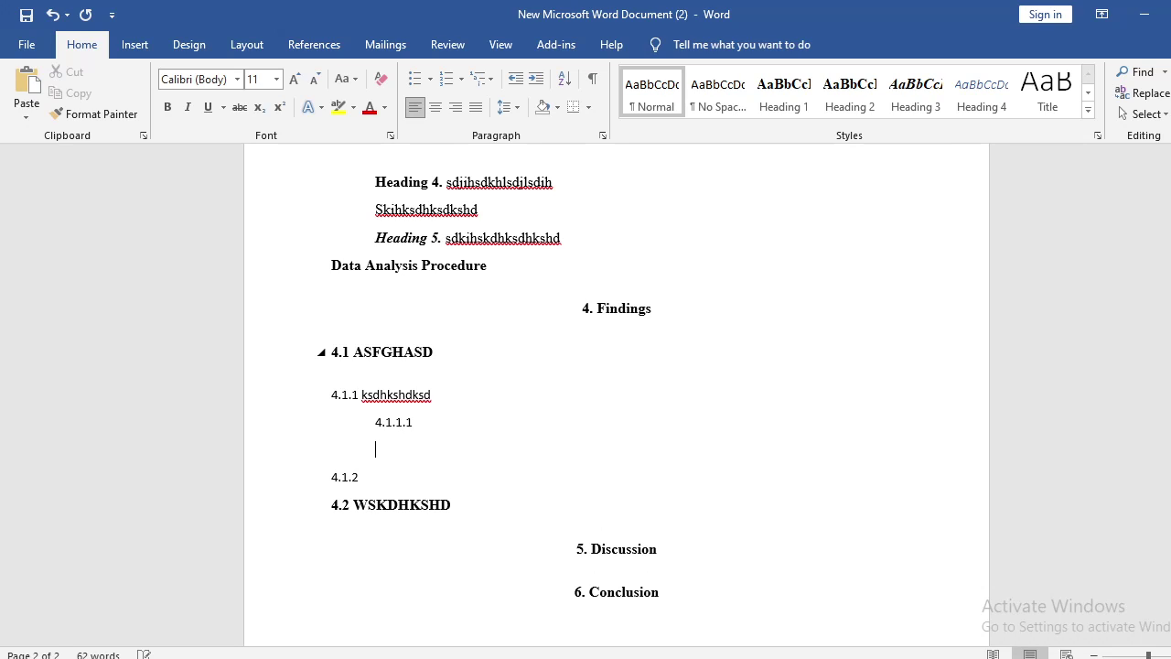
{"action": "type", "text": "4.1.1.2"}
- Delete all the 4.1.1 to 4.1.2 lines between the 4.1 and 4.2 subheadings
{"action": "left_click_drag", "start_coordinate": [399, 470], "coordinate": [331, 395]}
{"action": "key", "text": "Delete"}
- Apply the heading-linked multilevel list (1 Heading 1, 1.1 Heading 2, 1.1.1 Heading 3) from the Introduction heading
{"action": "scroll", "coordinate": [413, 519], "scroll_direction": "up", "scroll_amount": 10}
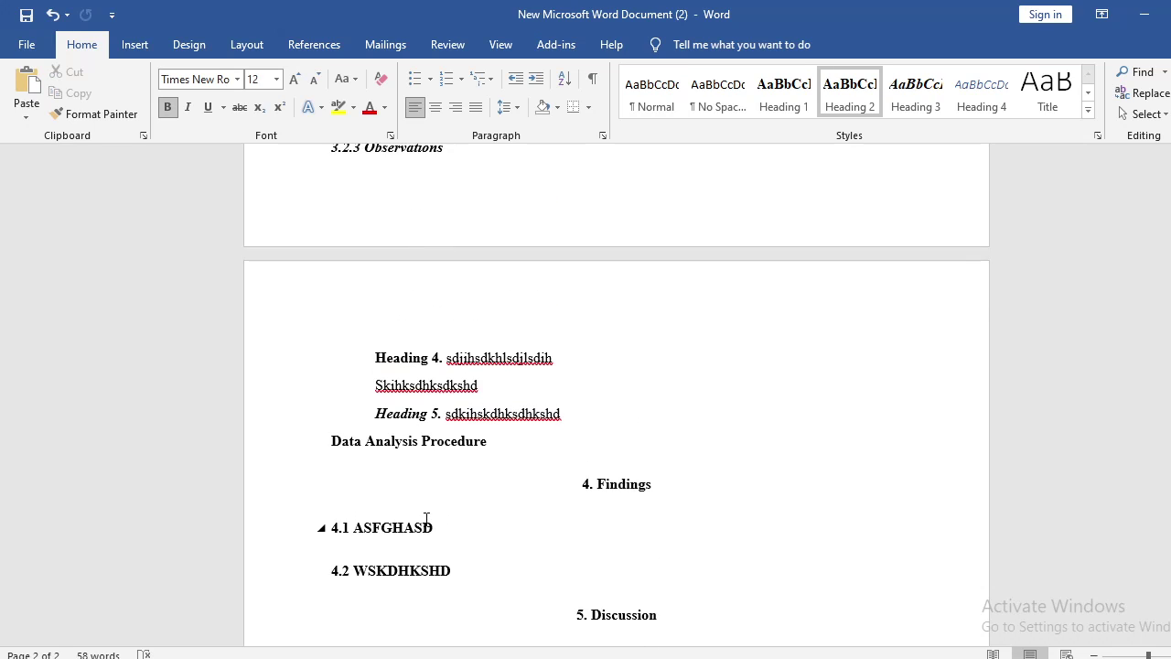
{"action": "scroll", "coordinate": [407, 538], "scroll_direction": "up", "scroll_amount": 4}
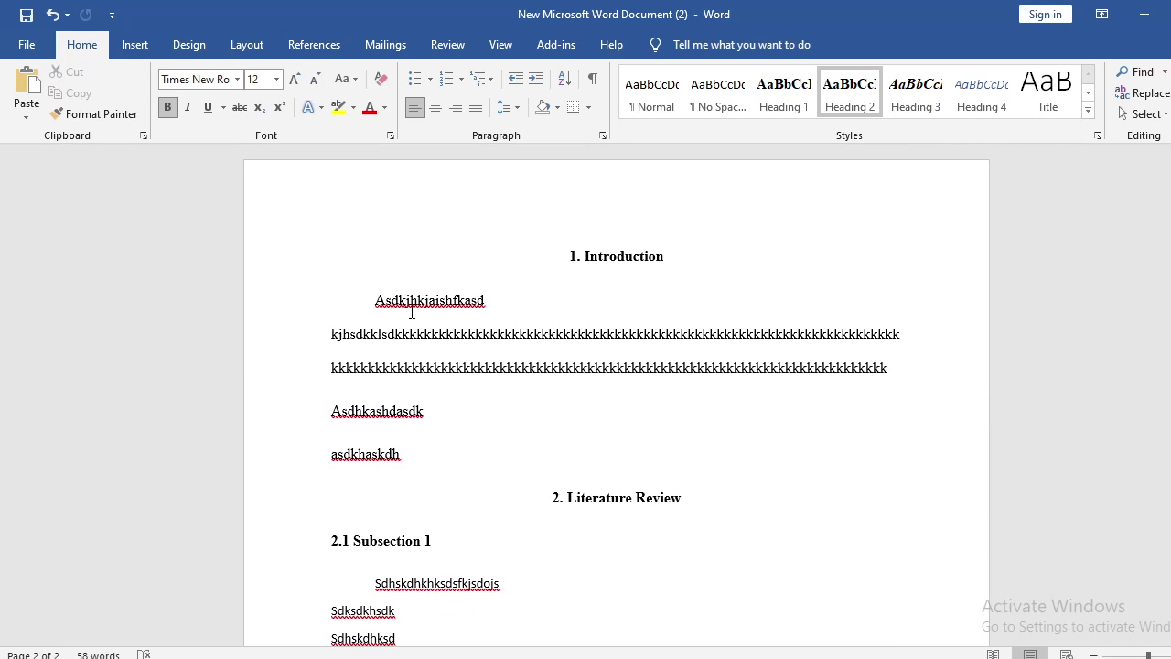
{"action": "left_click", "coordinate": [571, 260]}
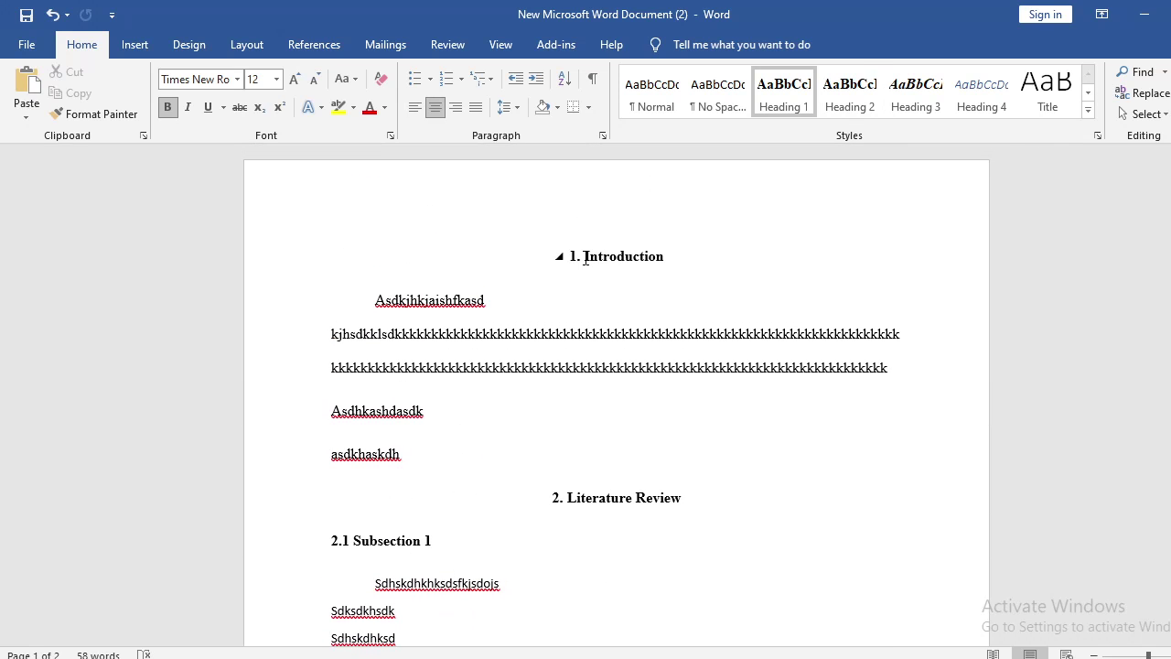
{"action": "left_click", "coordinate": [603, 258]}
{"action": "left_click", "coordinate": [492, 80]}
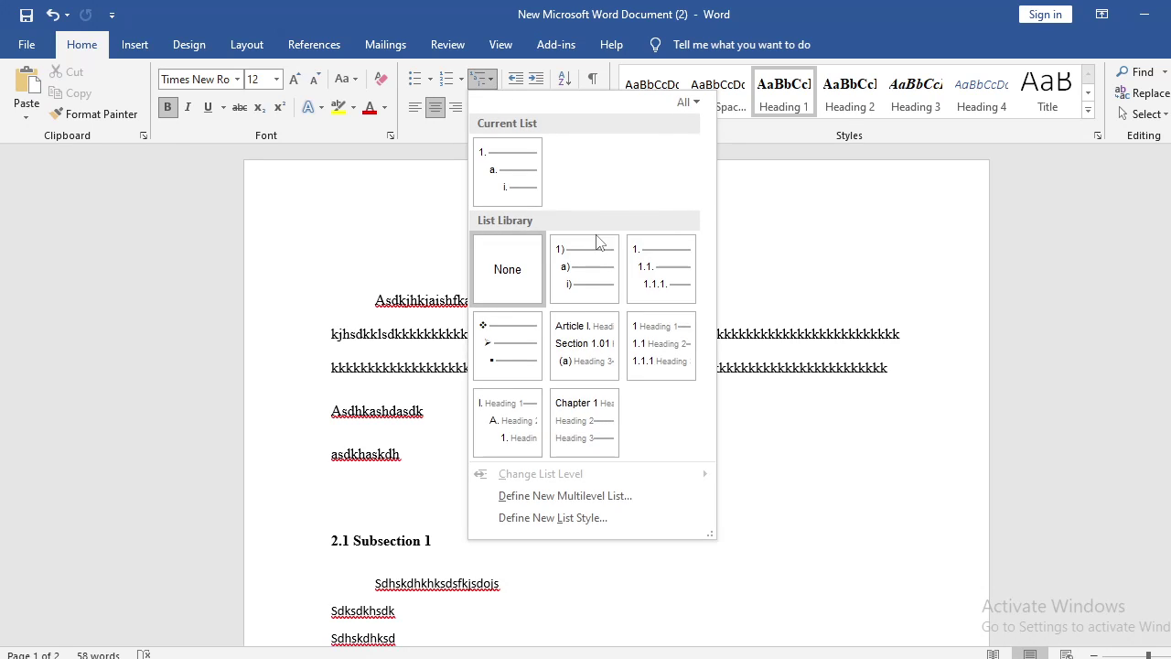
{"action": "mouse_move", "coordinate": [654, 359]}
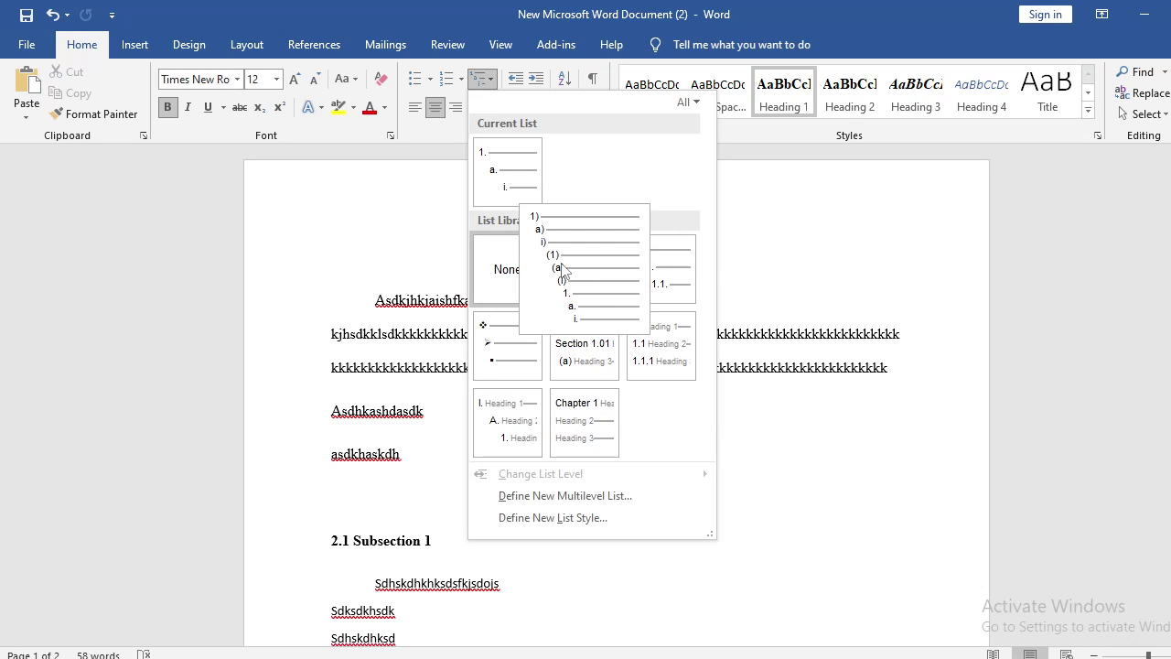
{"action": "mouse_move", "coordinate": [574, 272]}
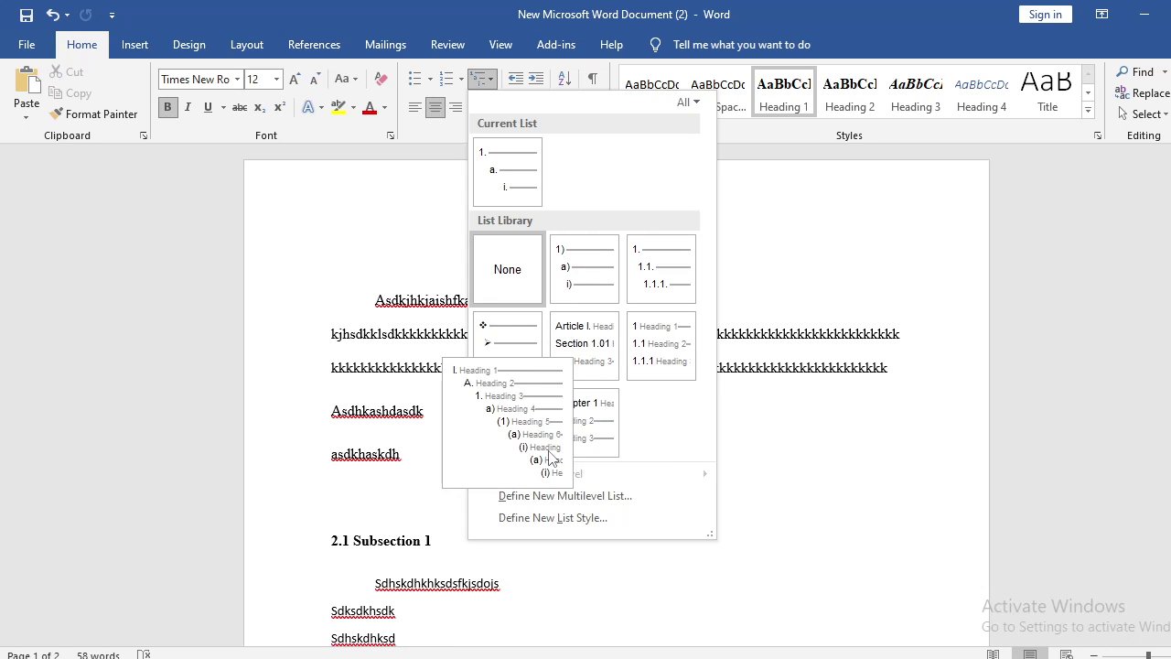
{"action": "mouse_move", "coordinate": [559, 424]}
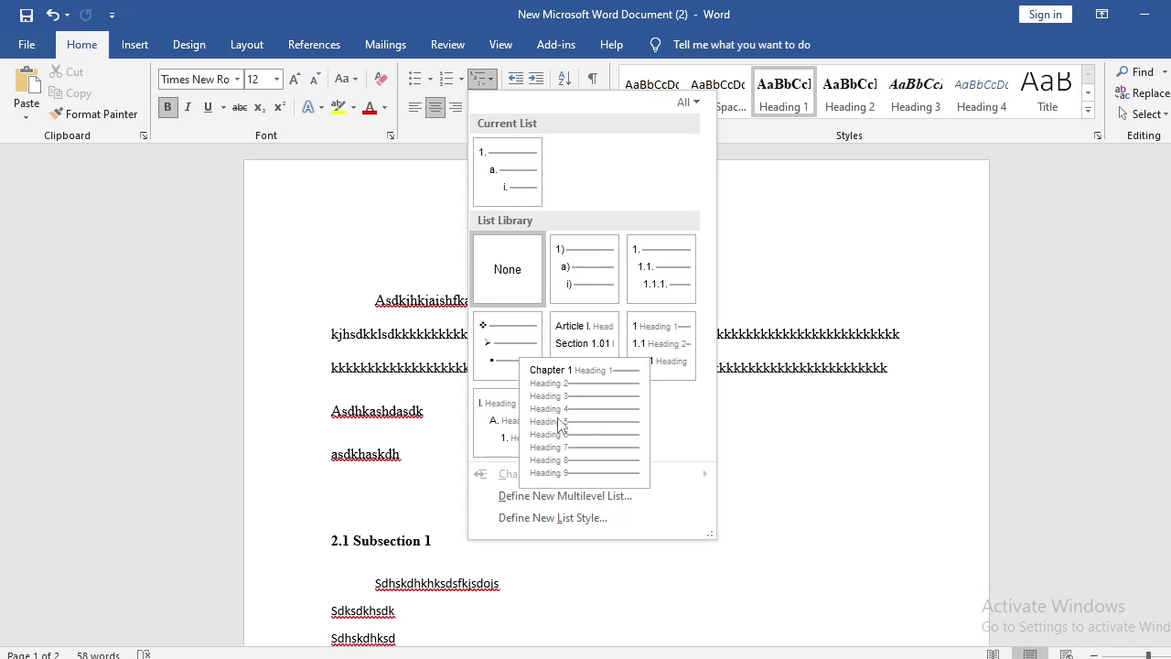
{"action": "left_click", "coordinate": [658, 357]}
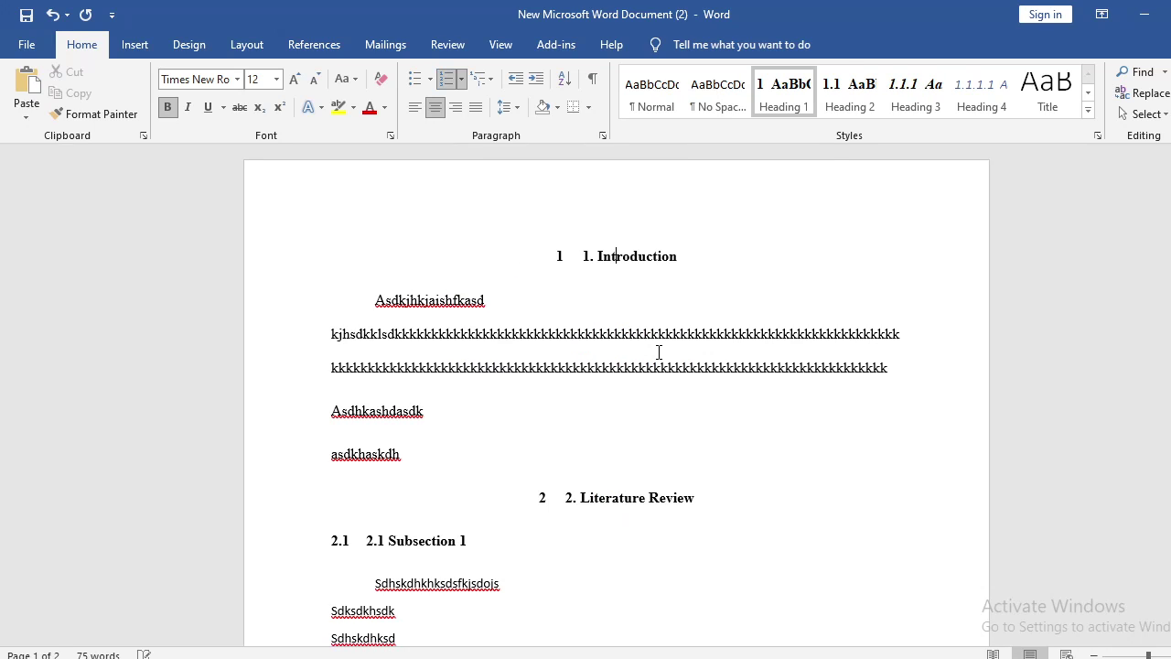
- Delete the manually typed numbers "1." and "2." from the Introduction and Literature Review headings, keeping the automatic numbers
{"action": "scroll", "coordinate": [520, 418], "scroll_direction": "down", "scroll_amount": 10}
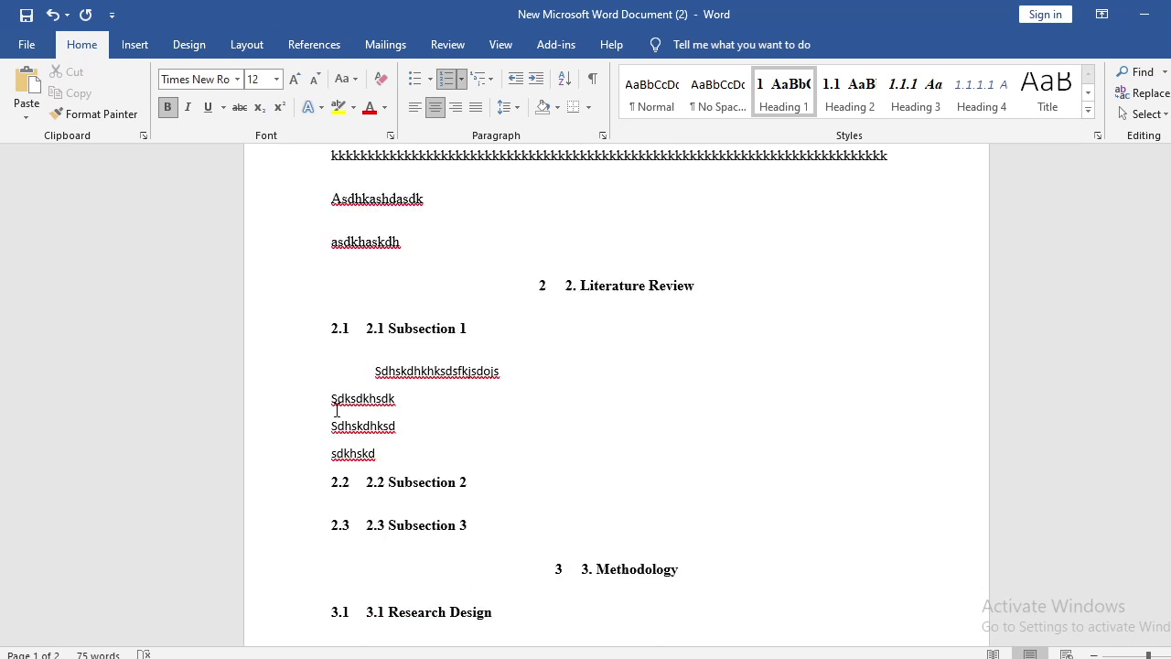
{"action": "scroll", "coordinate": [370, 483], "scroll_direction": "down", "scroll_amount": 15}
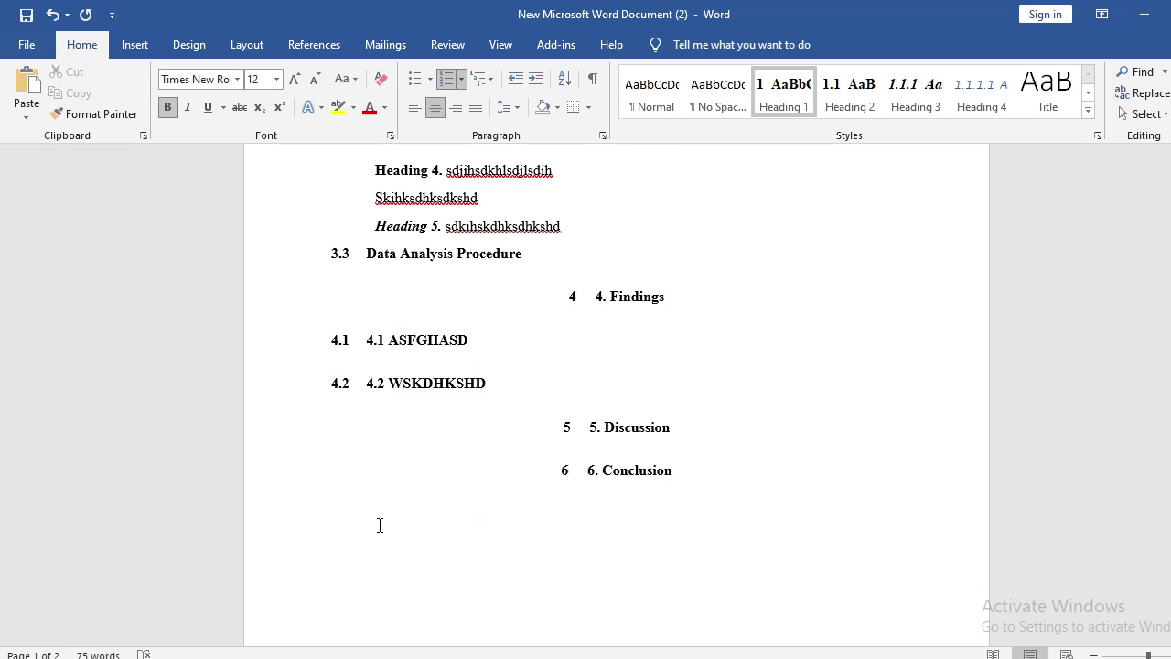
{"action": "scroll", "coordinate": [381, 529], "scroll_direction": "up", "scroll_amount": 10}
{"action": "scroll", "coordinate": [380, 531], "scroll_direction": "up", "scroll_amount": 15}
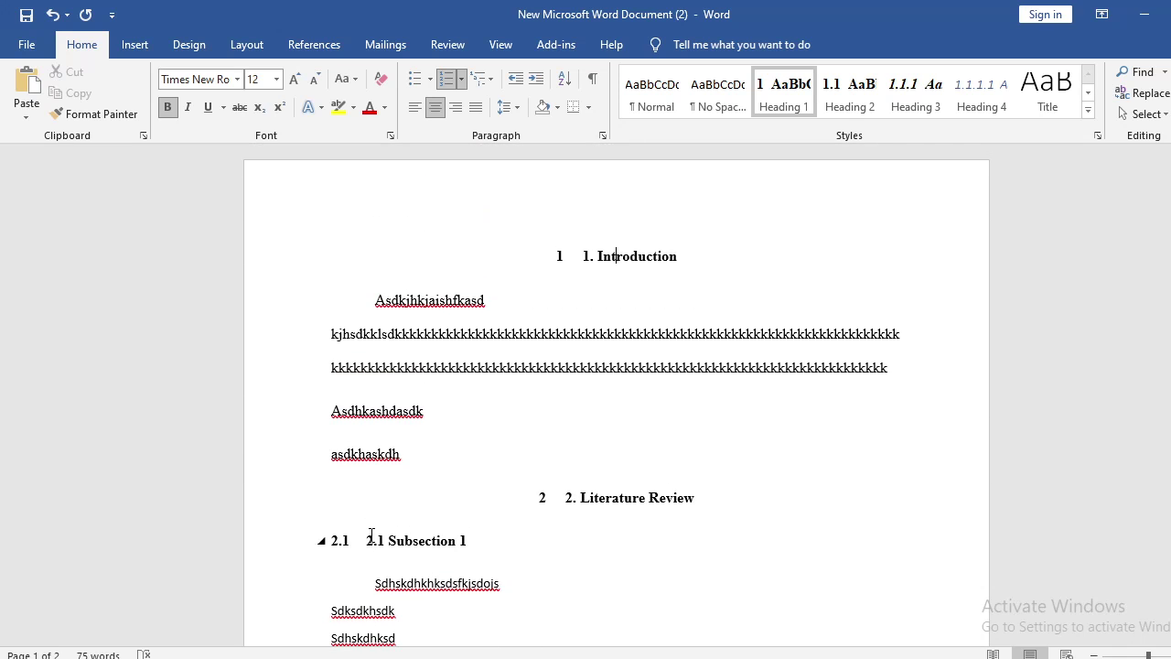
{"action": "left_click_drag", "start_coordinate": [598, 260], "coordinate": [583, 260]}
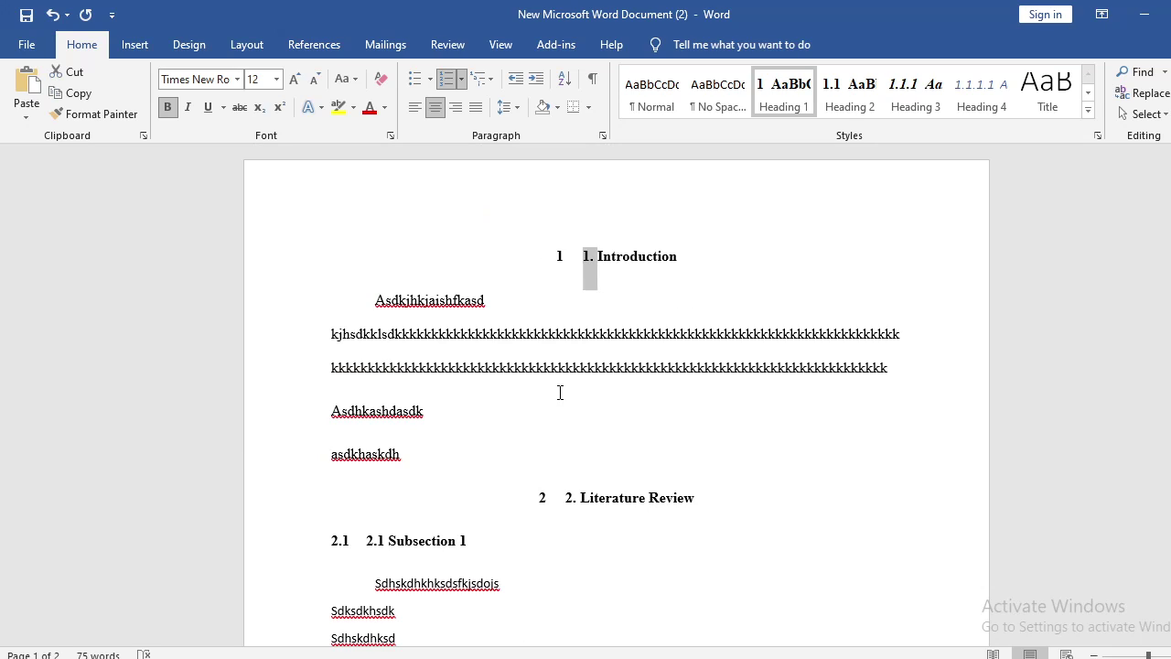
{"action": "key", "text": "BackSpace"}
{"action": "left_click_drag", "start_coordinate": [582, 502], "coordinate": [561, 502]}
{"action": "key", "text": "BackSpace"}
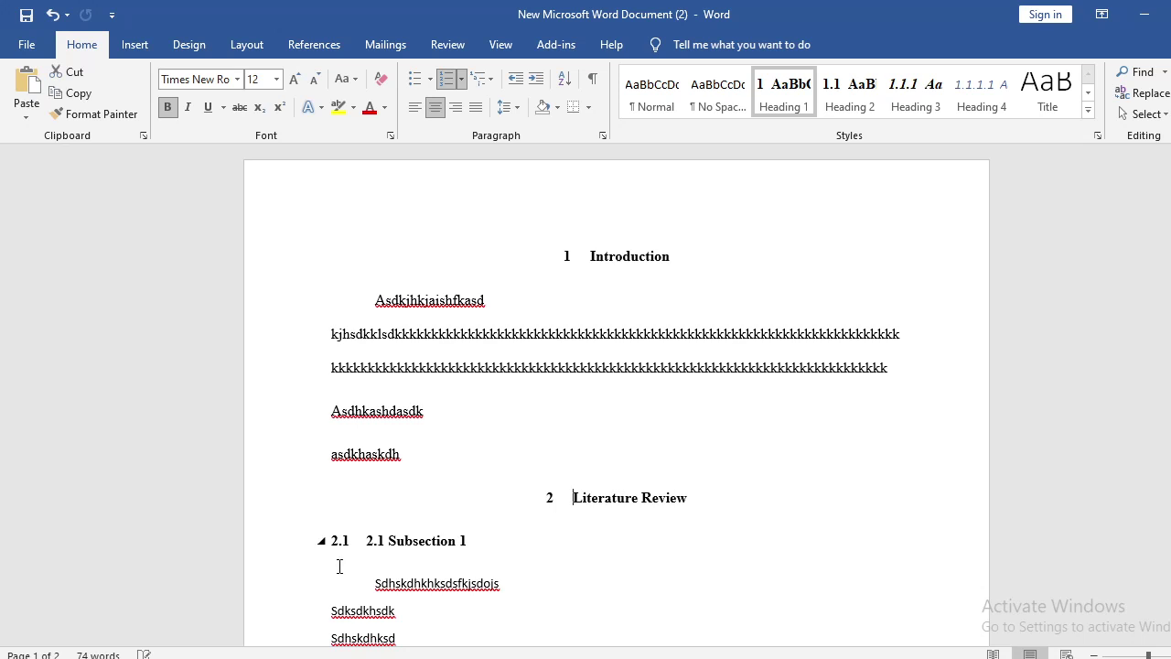
- Remove the manually typed numbers 2.1, 2.2 and 2.3 from the Subsection 1, Subsection 2 and Subsection 3 headings
{"action": "scroll", "coordinate": [305, 439], "scroll_direction": "down", "scroll_amount": 3}
{"action": "left_click_drag", "start_coordinate": [384, 418], "coordinate": [366, 418]}
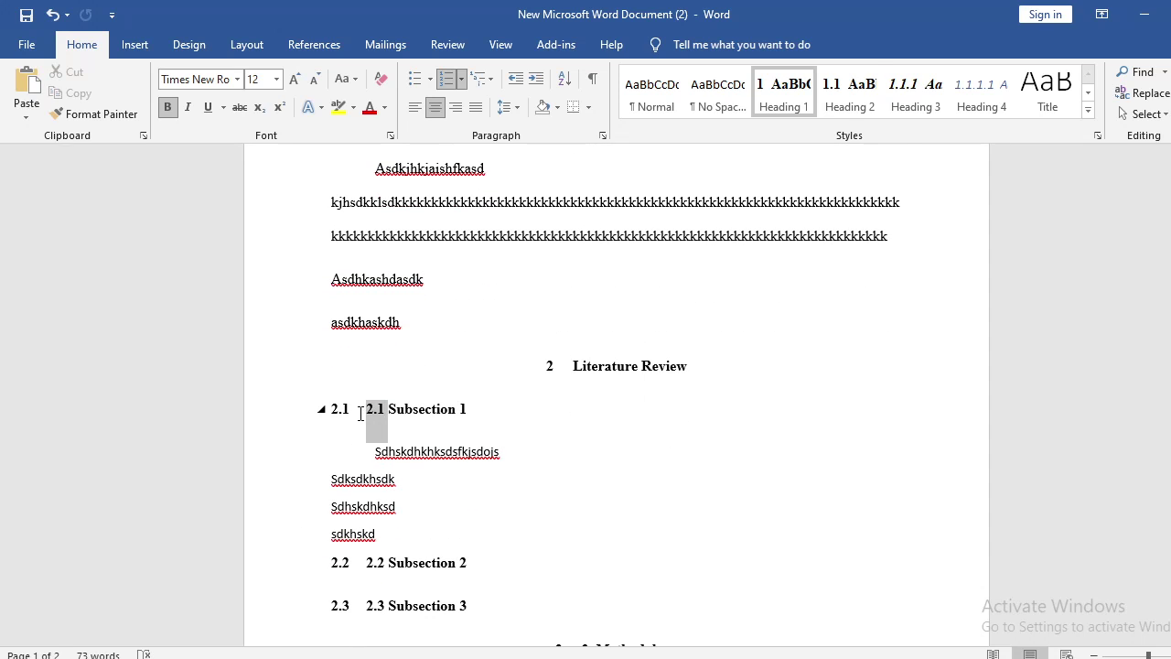
{"action": "key", "text": "BackSpace"}
{"action": "scroll", "coordinate": [368, 458], "scroll_direction": "down", "scroll_amount": 2}
{"action": "left_click_drag", "start_coordinate": [387, 474], "coordinate": [366, 475]}
{"action": "key", "text": "BackSpace"}
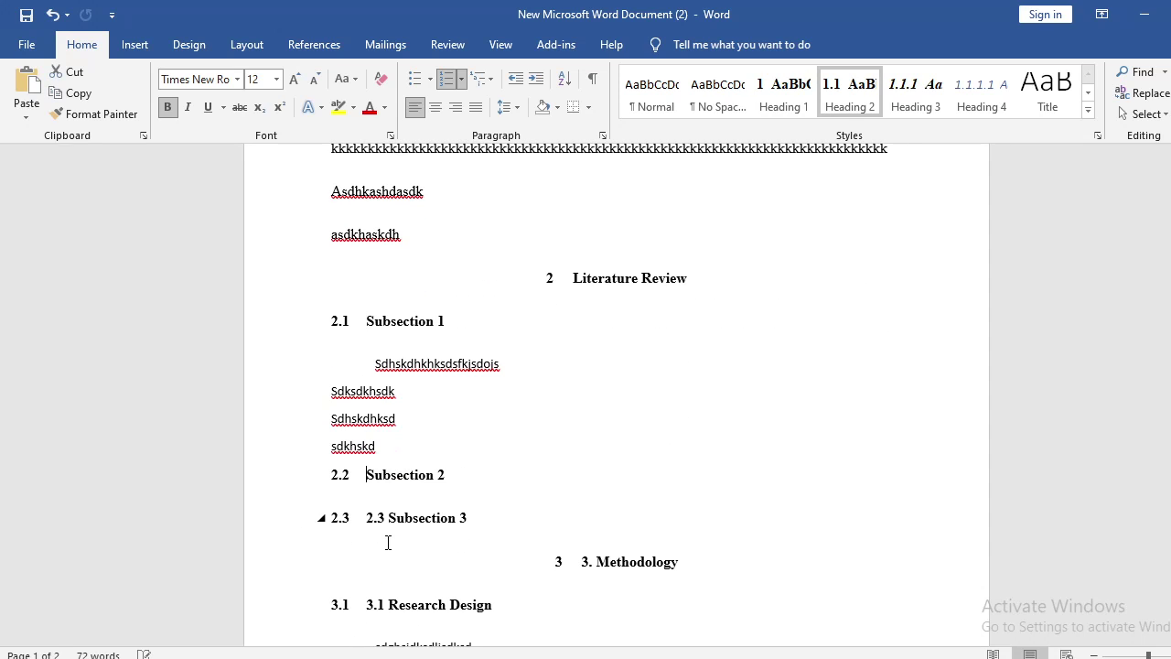
{"action": "left_click_drag", "start_coordinate": [388, 518], "coordinate": [366, 517]}
{"action": "key", "text": "BackSpace"}
- Reapply the 1, 1.1, 1.1.1 heading-linked multilevel list with the Introduction heading as the target
{"action": "scroll", "coordinate": [377, 540], "scroll_direction": "up", "scroll_amount": 5}
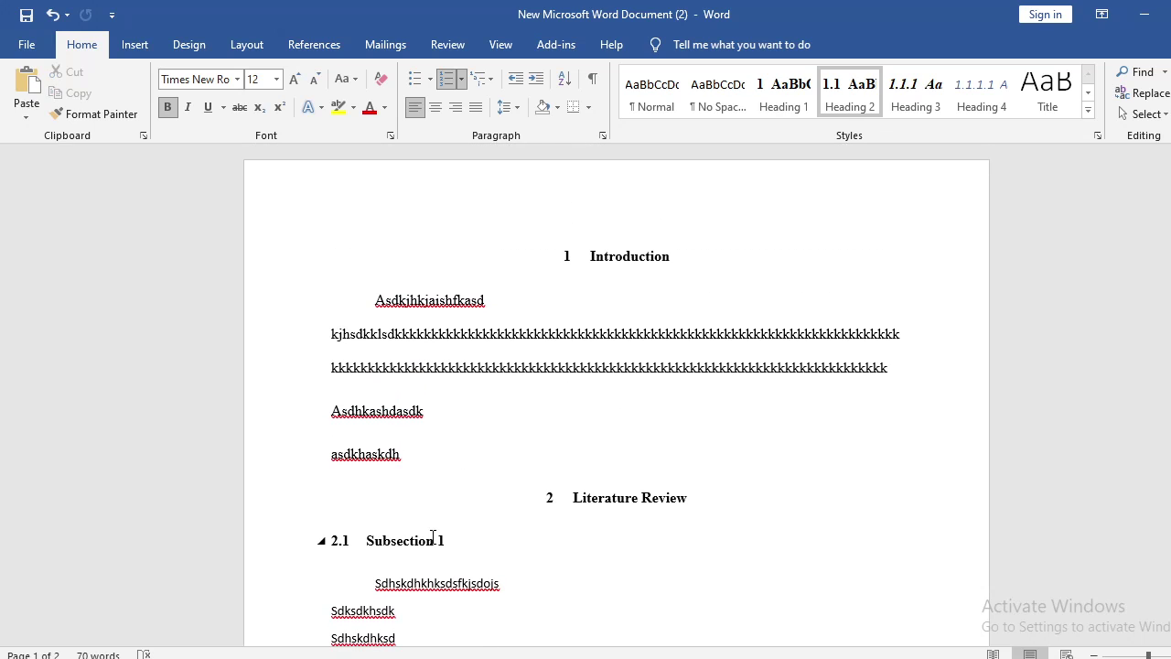
{"action": "left_click", "coordinate": [621, 260]}
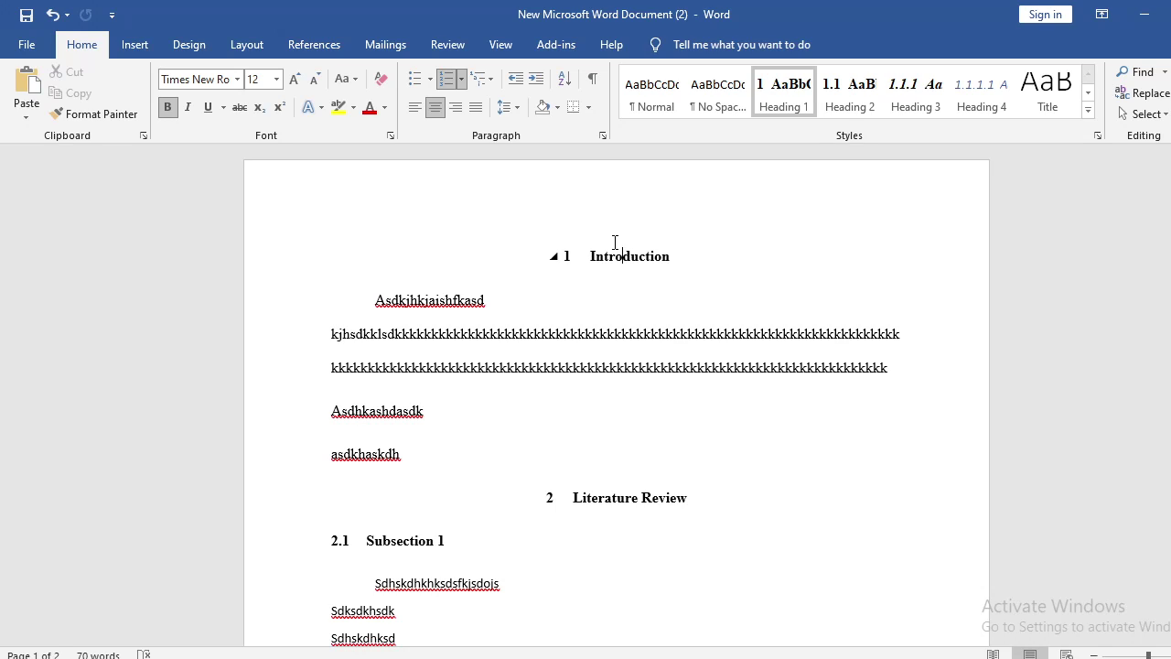
{"action": "left_click", "coordinate": [483, 82]}
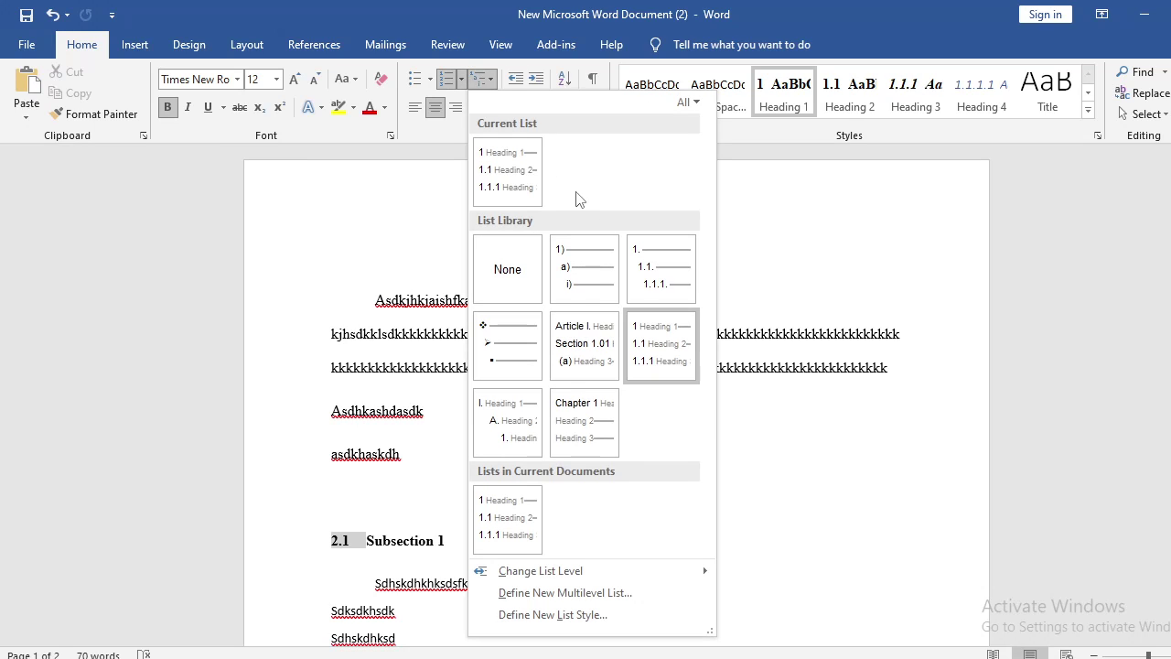
{"action": "left_click", "coordinate": [655, 351]}
{"action": "scroll", "coordinate": [648, 522], "scroll_direction": "down", "scroll_amount": 1}
{"action": "scroll", "coordinate": [627, 473], "scroll_direction": "up", "scroll_amount": 1}
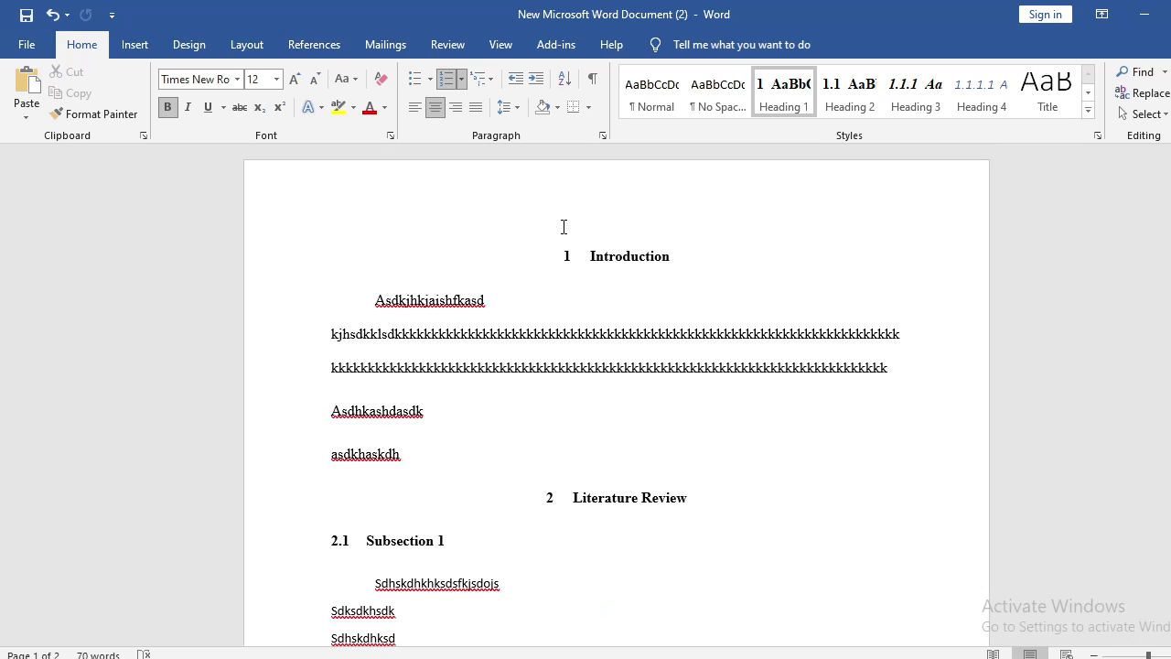
- Insert a blank Normal-style line above the Introduction heading
{"action": "key", "text": "Return"}
{"action": "left_click", "coordinate": [610, 263]}
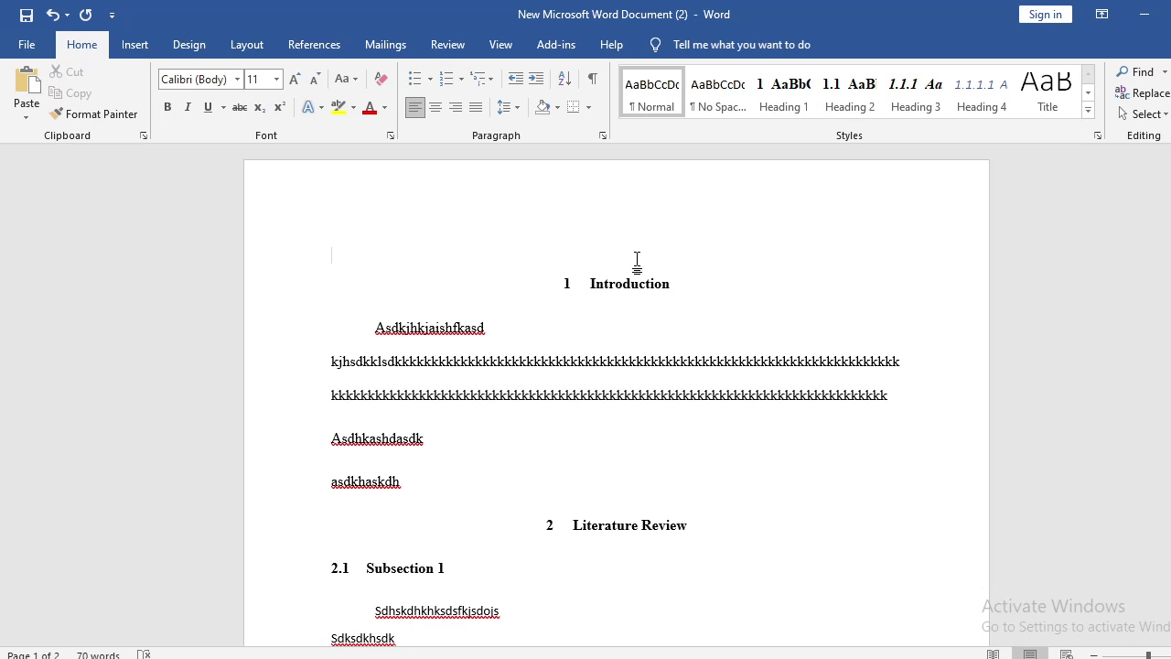
- Examine the automatic numbering of the headings and subheadings from Introduction through the Methodology section
{"action": "scroll", "coordinate": [601, 475], "scroll_direction": "down", "scroll_amount": 10}
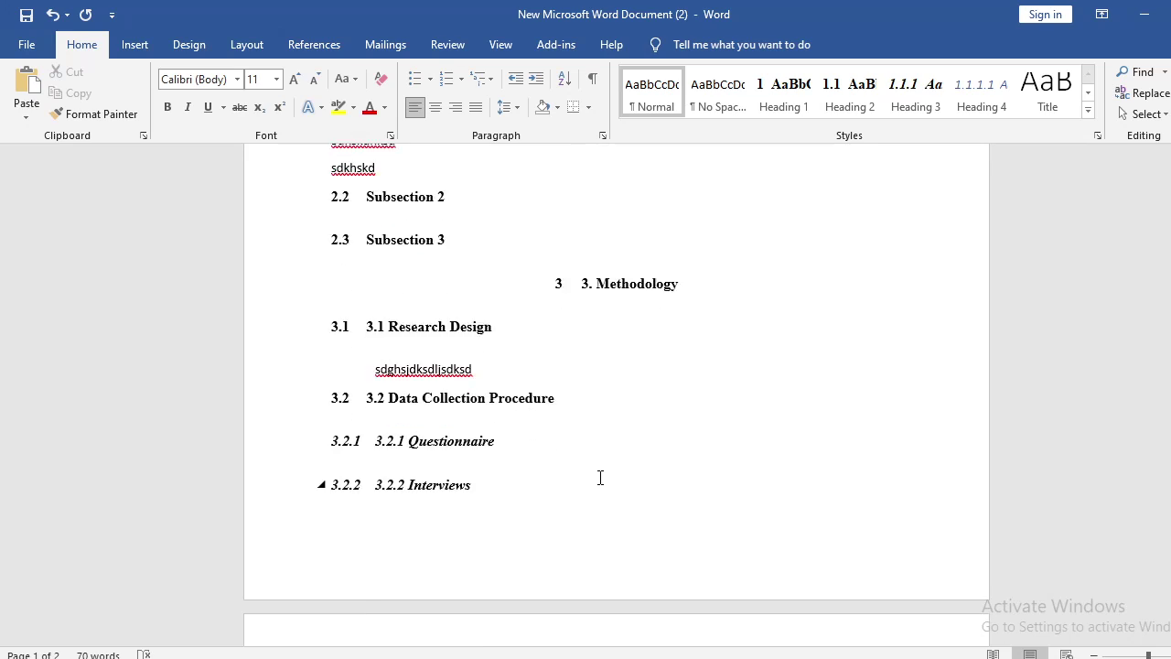
{"action": "scroll", "coordinate": [601, 476], "scroll_direction": "up", "scroll_amount": 10}
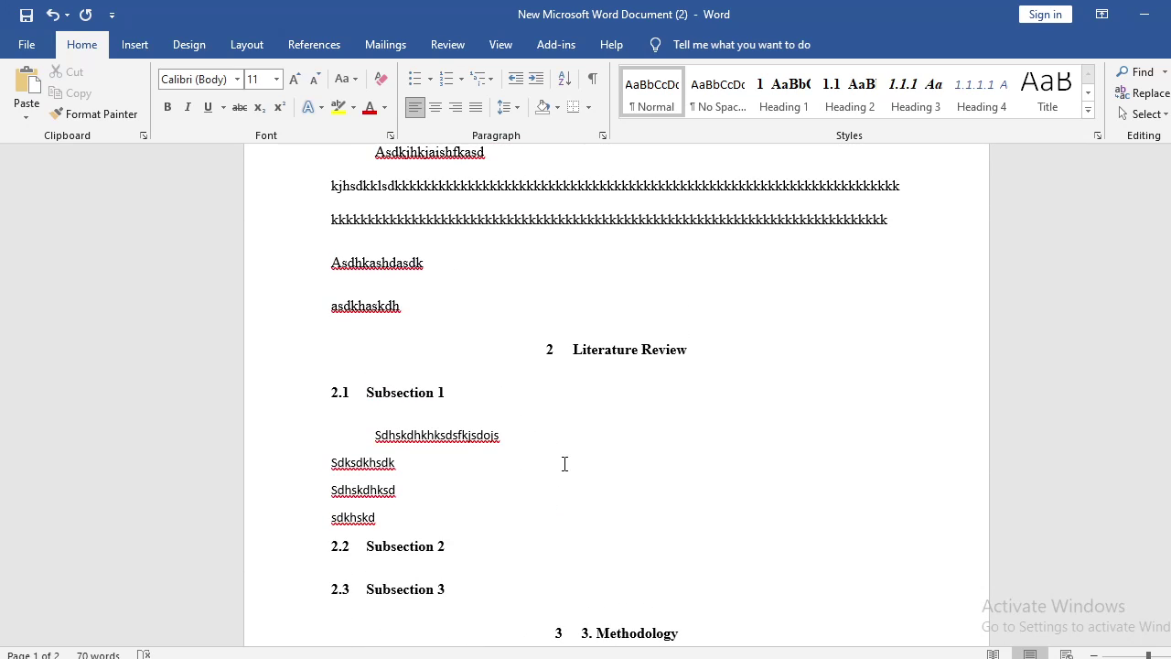
{"action": "scroll", "coordinate": [564, 464], "scroll_direction": "down", "scroll_amount": 1}
{"action": "scroll", "coordinate": [564, 465], "scroll_direction": "up", "scroll_amount": 2}
{"action": "scroll", "coordinate": [565, 465], "scroll_direction": "up", "scroll_amount": 3}
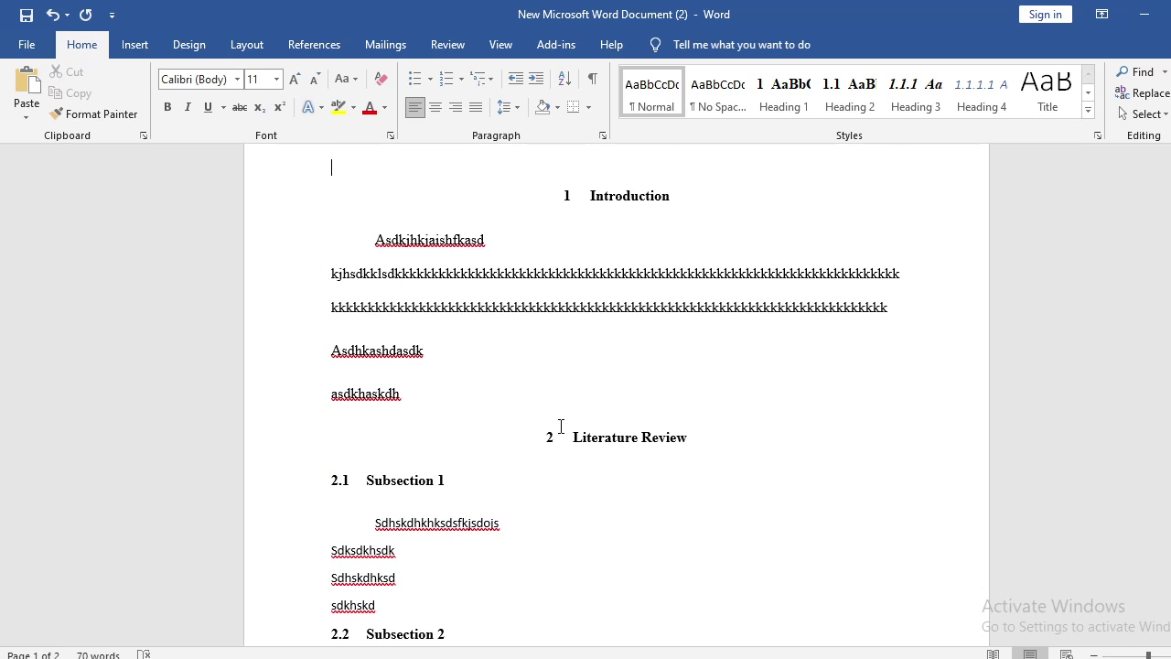
{"action": "scroll", "coordinate": [567, 384], "scroll_direction": "down", "scroll_amount": 4}
{"action": "scroll", "coordinate": [578, 320], "scroll_direction": "up", "scroll_amount": 3}
{"action": "left_click", "coordinate": [556, 353]}
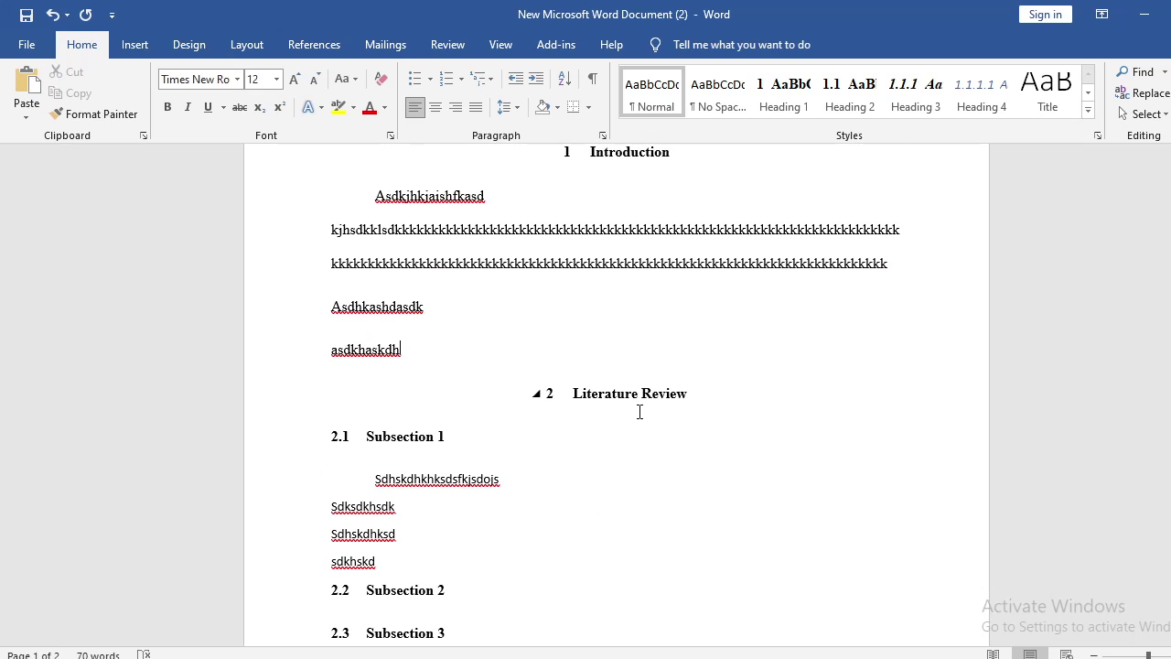
{"action": "left_click_drag", "start_coordinate": [570, 394], "coordinate": [726, 400]}
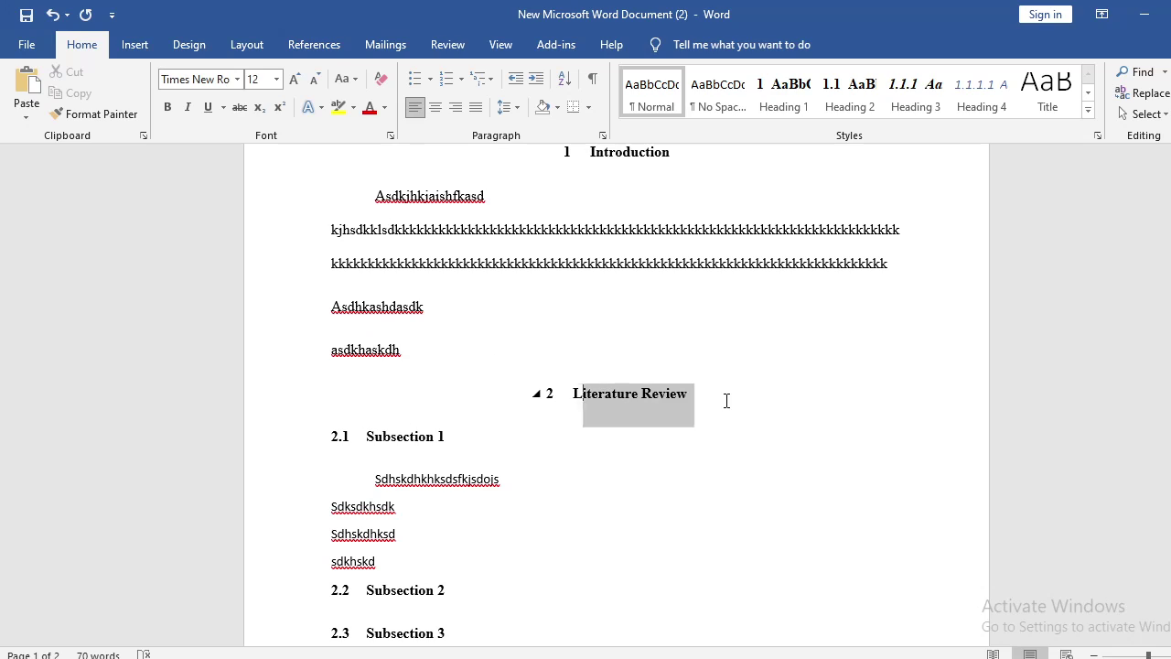
- Add blank paragraphs after the "asdkhaskdh" line so the Literature Review heading starts on a new page
{"action": "left_click", "coordinate": [472, 348]}
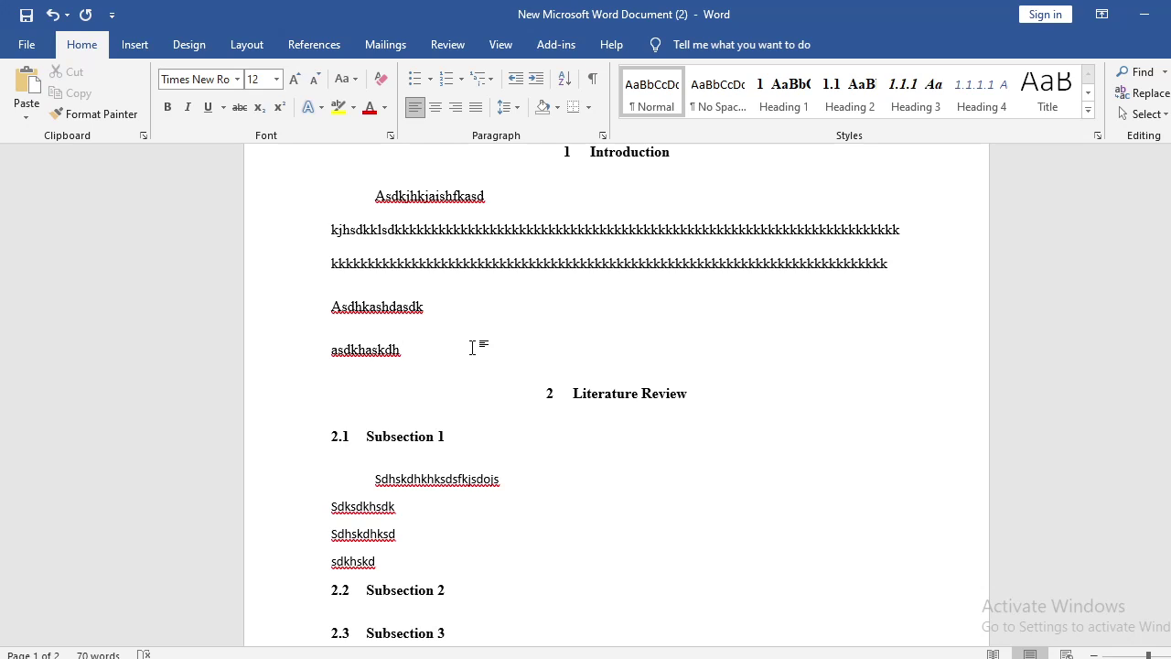
{"action": "key", "text": "Return"}
{"action": "key", "text": "Return"}
{"action": "key", "text": "Return"}
{"action": "key", "text": "Return"}
{"action": "key", "text": "Return"}
{"action": "key", "text": "Return"}
{"action": "key", "text": "Return"}
{"action": "key", "text": "Return"}
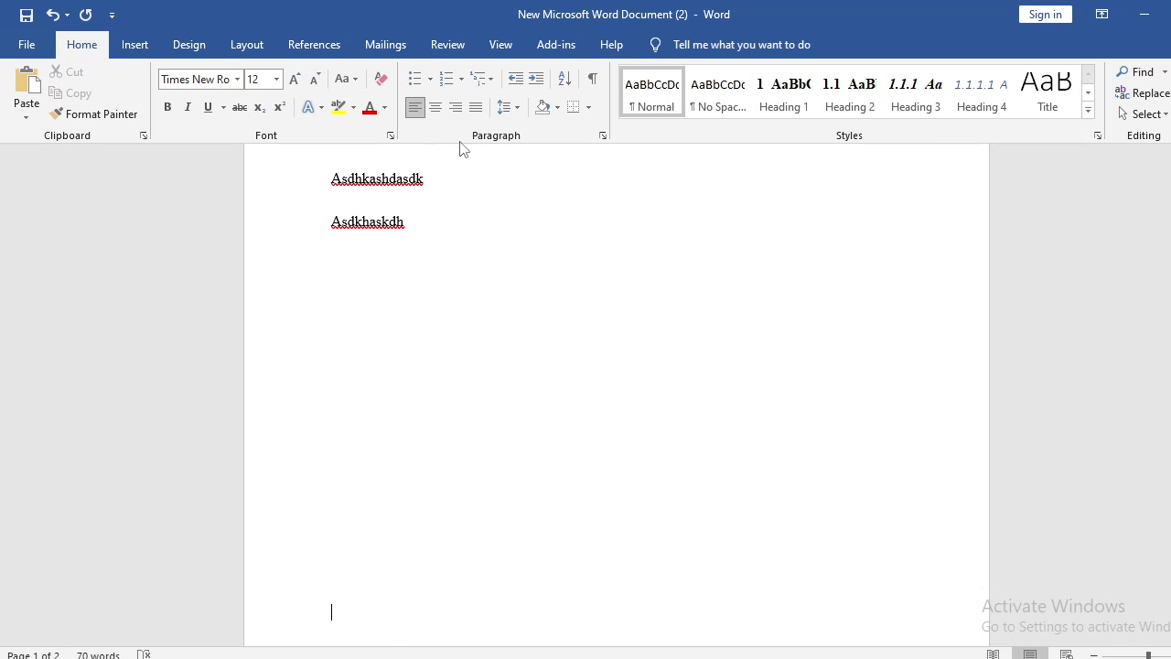
{"action": "scroll", "coordinate": [599, 128], "scroll_direction": "down", "scroll_amount": 4}
{"action": "scroll", "coordinate": [547, 377], "scroll_direction": "down", "scroll_amount": 4}
{"action": "key", "text": "Return"}
{"action": "key", "text": "Return"}
{"action": "key", "text": "Return"}
{"action": "key", "text": "Return"}
{"action": "key", "text": "Return"}
{"action": "key", "text": "Return"}
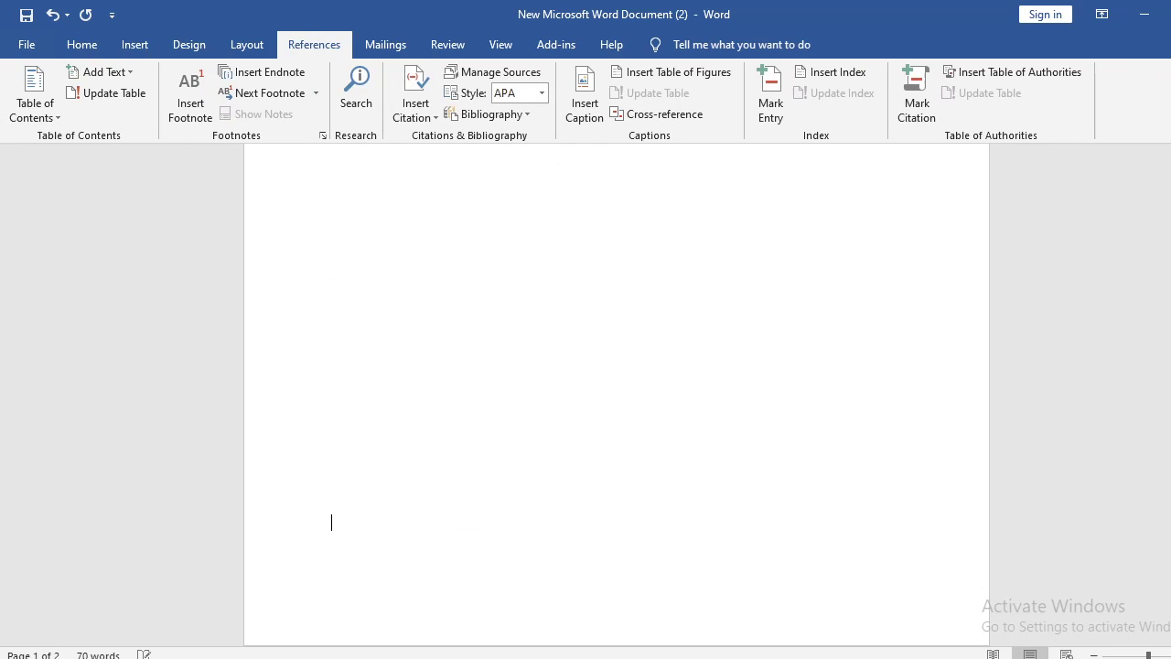
{"action": "key", "text": "BackSpace"}
{"action": "key", "text": "BackSpace"}
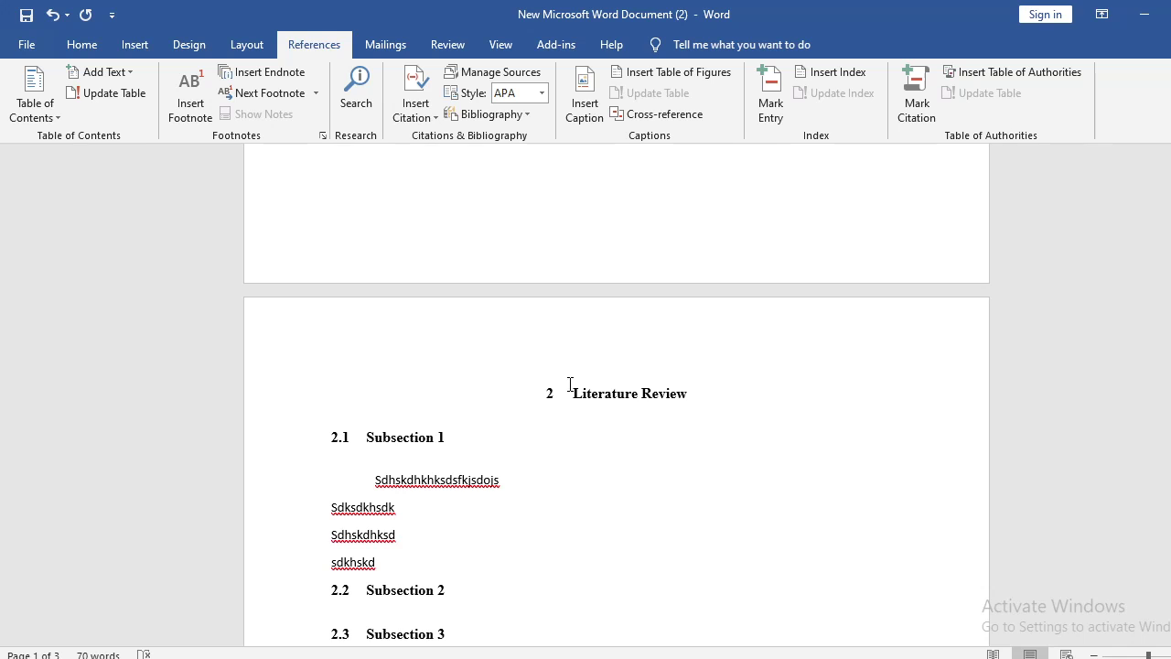
- Check which heading style is applied to the Literature Review heading
{"action": "left_click_drag", "start_coordinate": [569, 384], "coordinate": [708, 397]}
{"action": "left_click", "coordinate": [717, 457]}
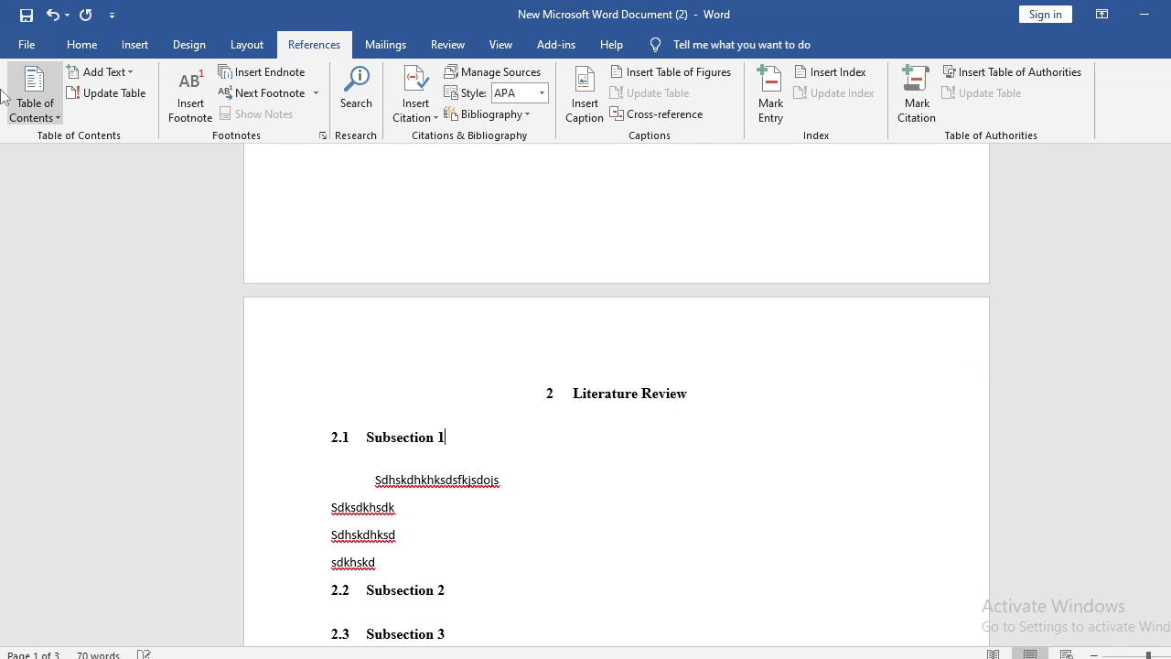
{"action": "left_click", "coordinate": [82, 45]}
{"action": "left_click", "coordinate": [672, 393]}
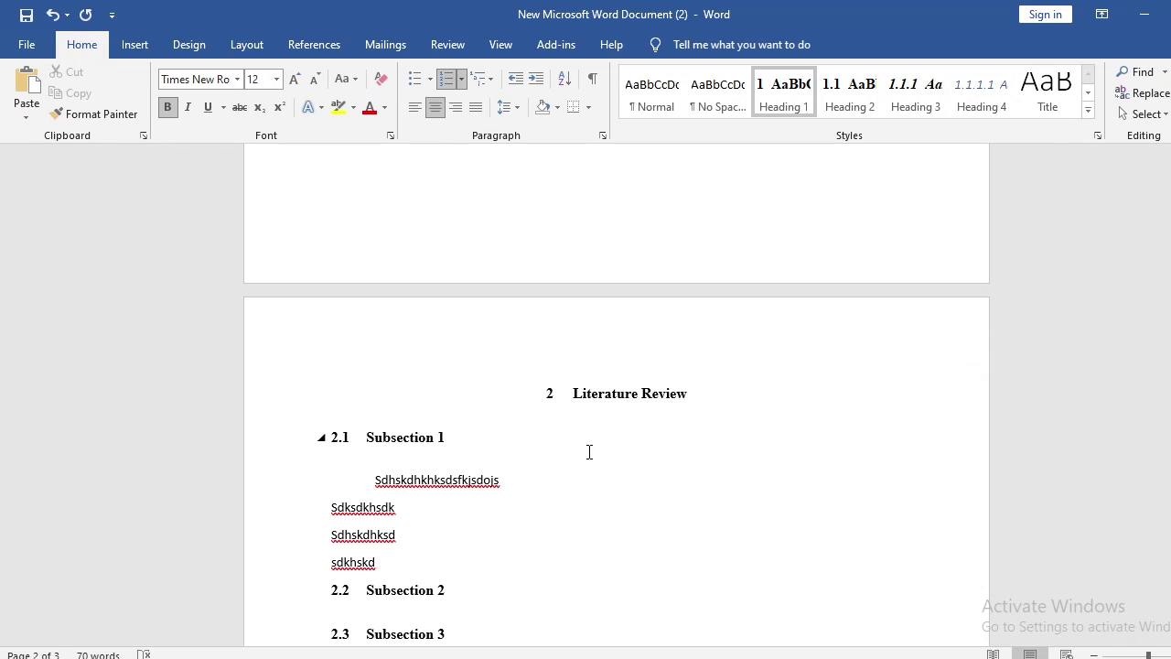
{"action": "scroll", "coordinate": [589, 451], "scroll_direction": "up", "scroll_amount": 4}
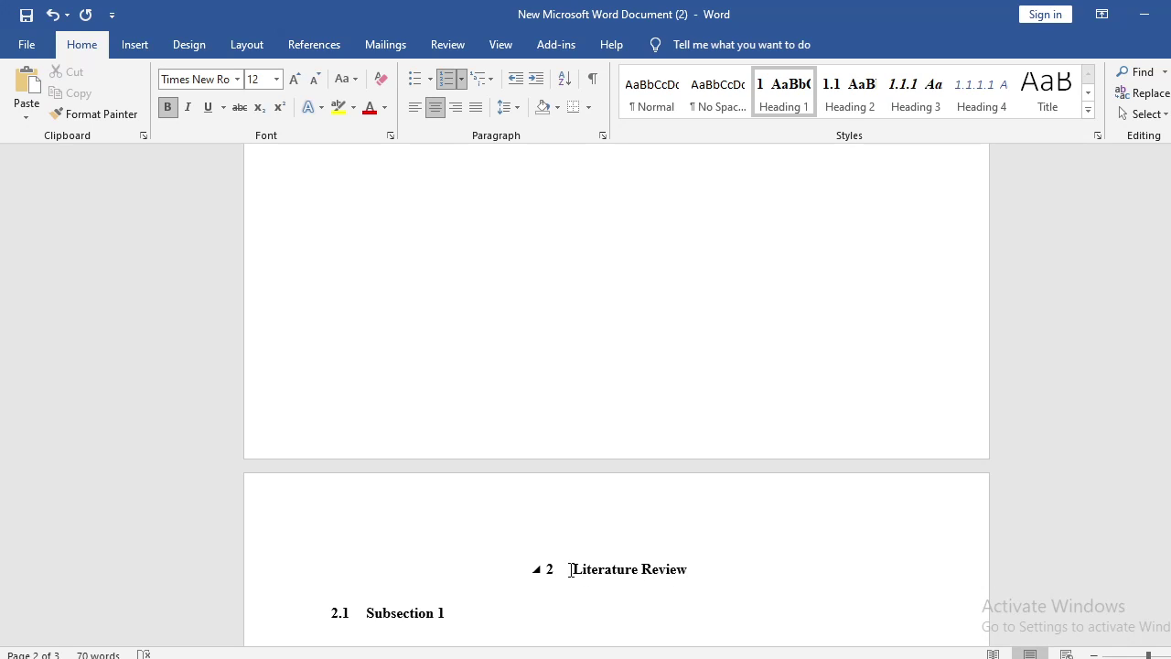
{"action": "left_click_drag", "start_coordinate": [574, 570], "coordinate": [695, 567]}
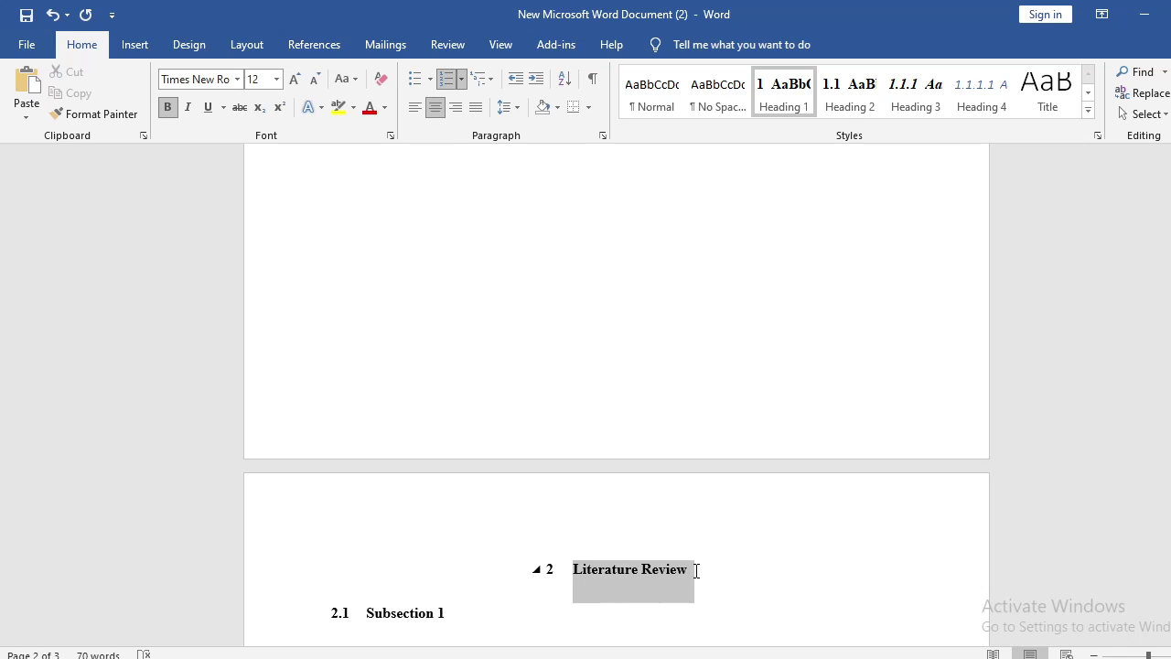
{"action": "scroll", "coordinate": [583, 515], "scroll_direction": "down", "scroll_amount": 3}
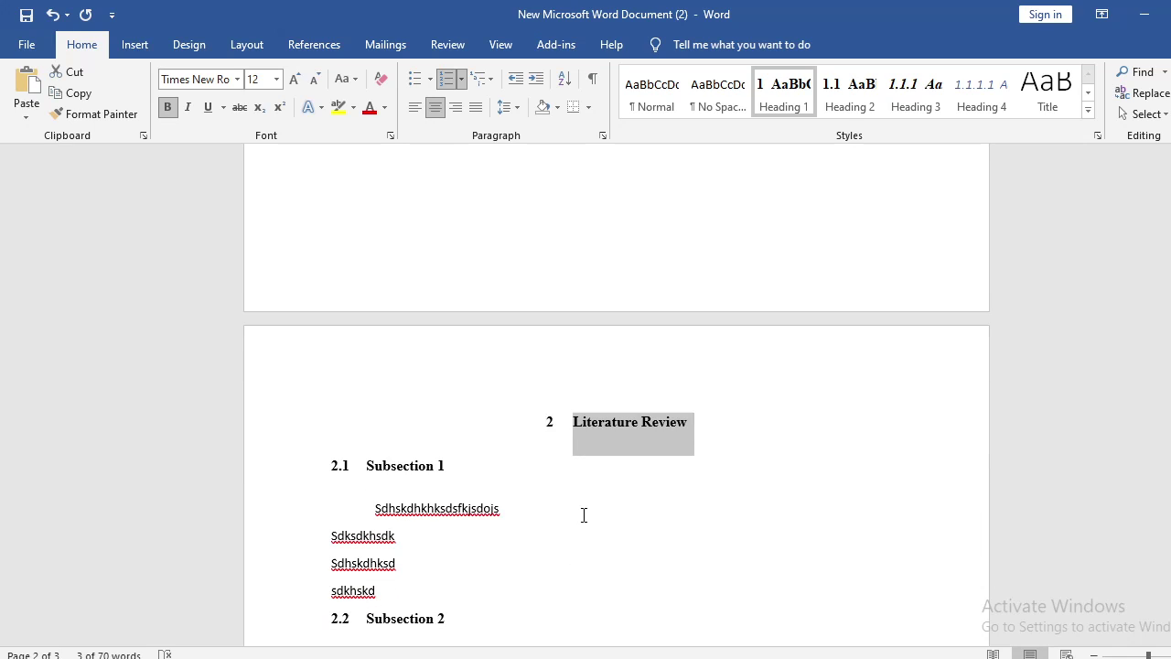
- Try adding blank lines before the Literature Review heading, then deleting backwards through them and the heading's number
{"action": "left_click", "coordinate": [576, 395]}
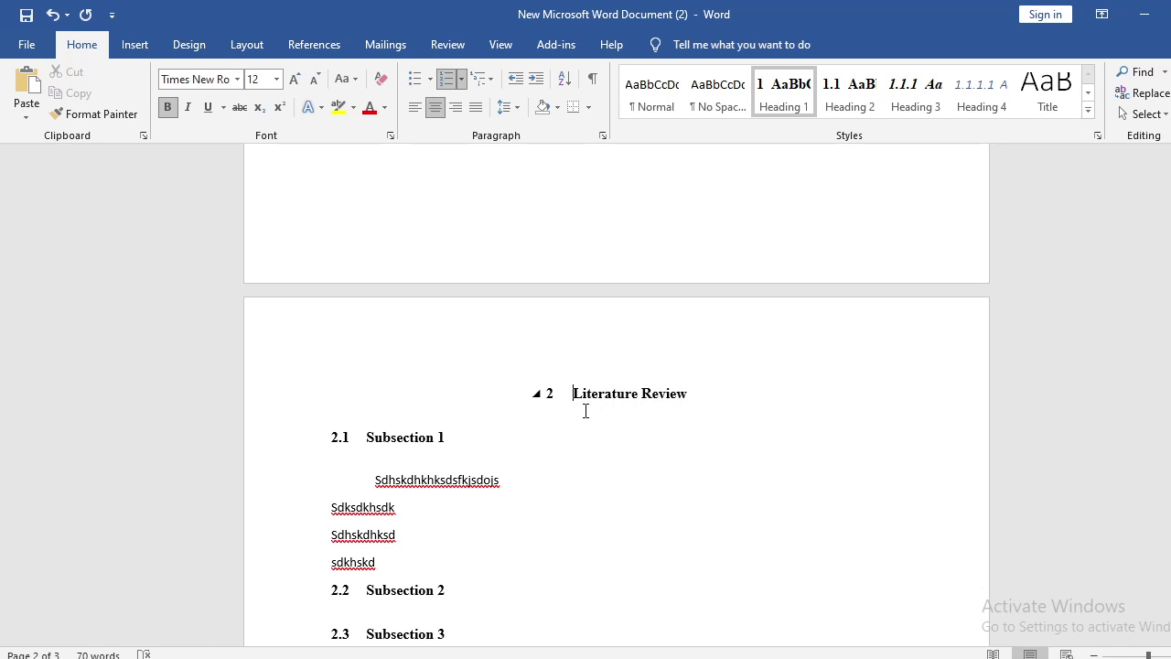
{"action": "key", "text": "Return"}
{"action": "key", "text": "Return"}
{"action": "key", "text": "Return"}
{"action": "key", "text": "BackSpace"}
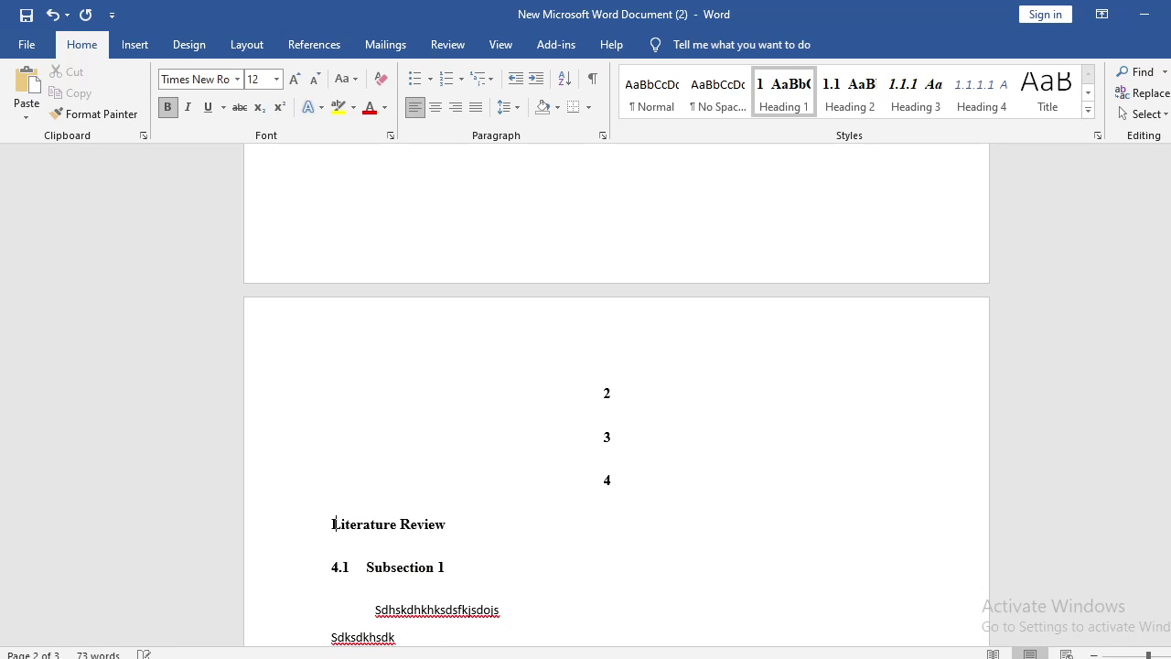
{"action": "key", "text": "BackSpace"}
{"action": "key", "text": "BackSpace"}
{"action": "key", "text": "BackSpace"}
{"action": "key", "text": "BackSpace"}
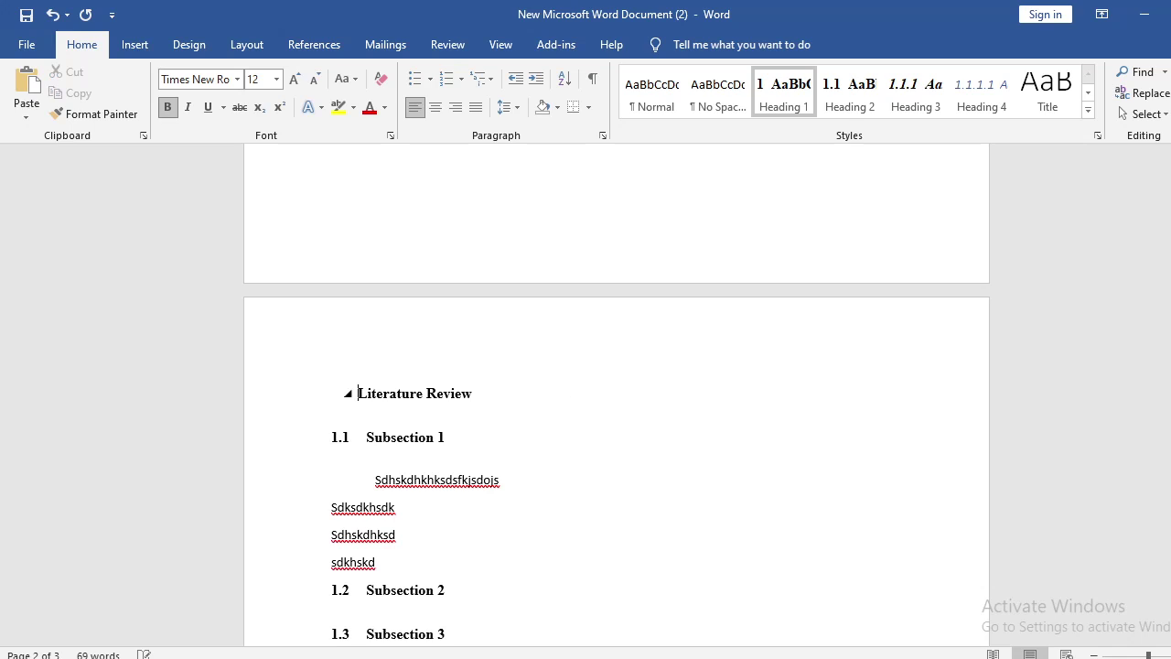
{"action": "key", "text": "BackSpace"}
{"action": "key", "text": "BackSpace"}
{"action": "scroll", "coordinate": [585, 301], "scroll_direction": "up", "scroll_amount": 5}
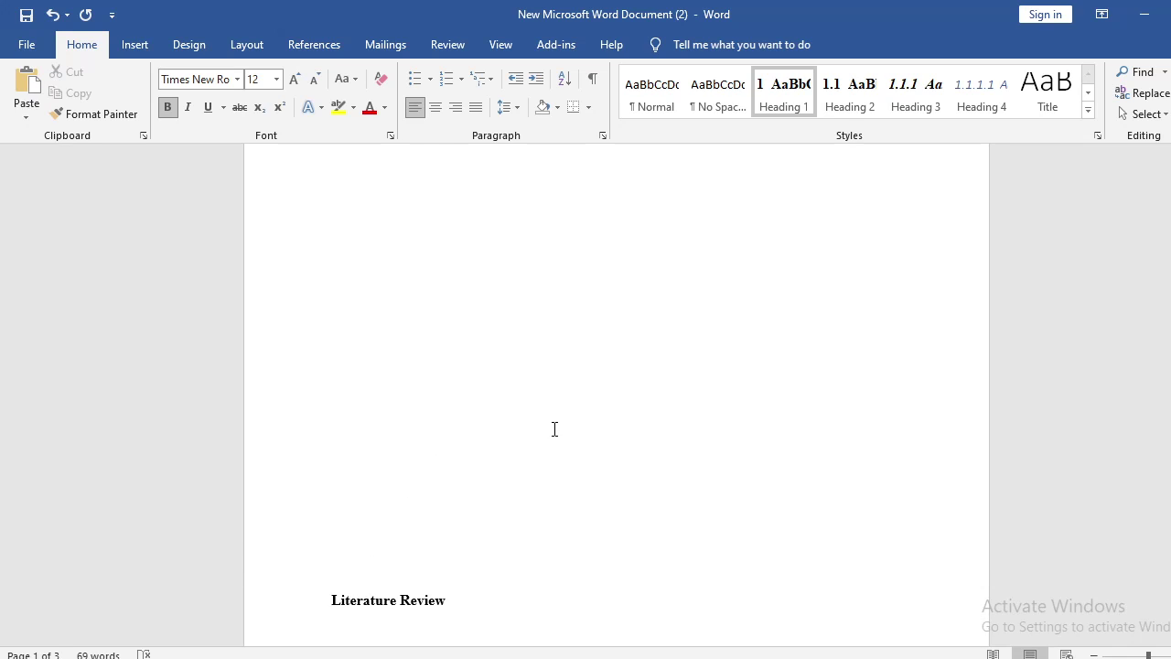
- Undo the deletions around the Literature Review heading to restore its automatic number and centred alignment
{"action": "key", "text": "ctrl+z"}
{"action": "key", "text": "ctrl+z"}
{"action": "key", "text": "ctrl+z"}
{"action": "key", "text": "ctrl+z"}
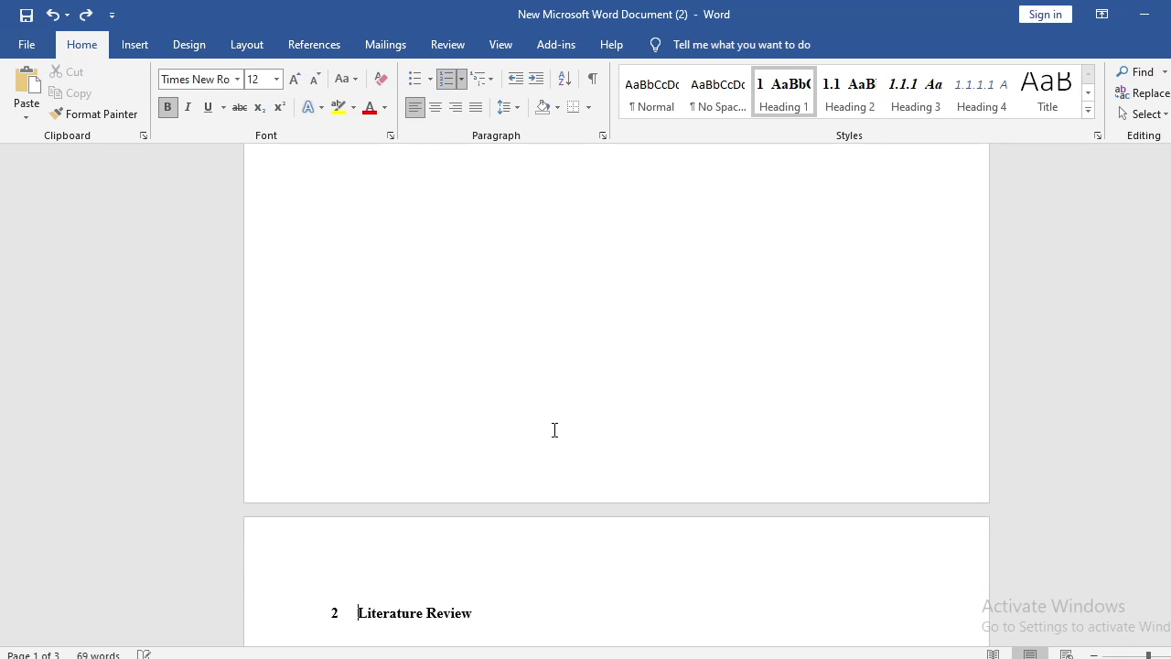
{"action": "key", "text": "ctrl+z"}
{"action": "key", "text": "ctrl+z"}
{"action": "key", "text": "ctrl+z"}
{"action": "key", "text": "ctrl+z"}
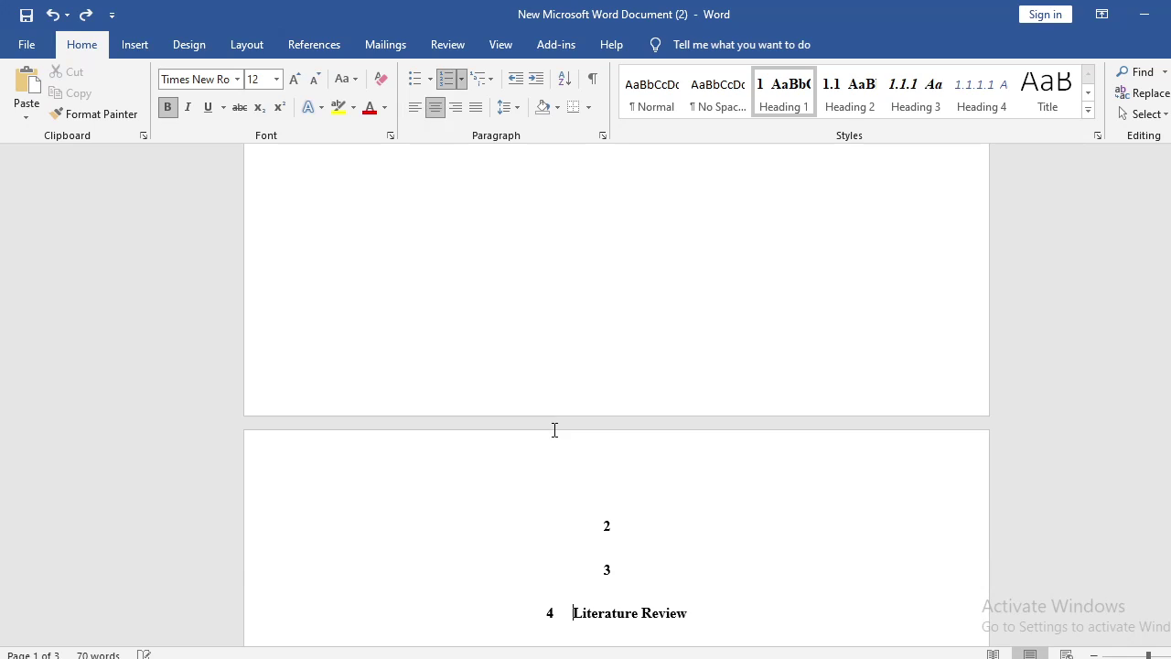
- Delete the empty numbered headings above the Literature Review heading
{"action": "left_click_drag", "start_coordinate": [622, 536], "coordinate": [601, 460]}
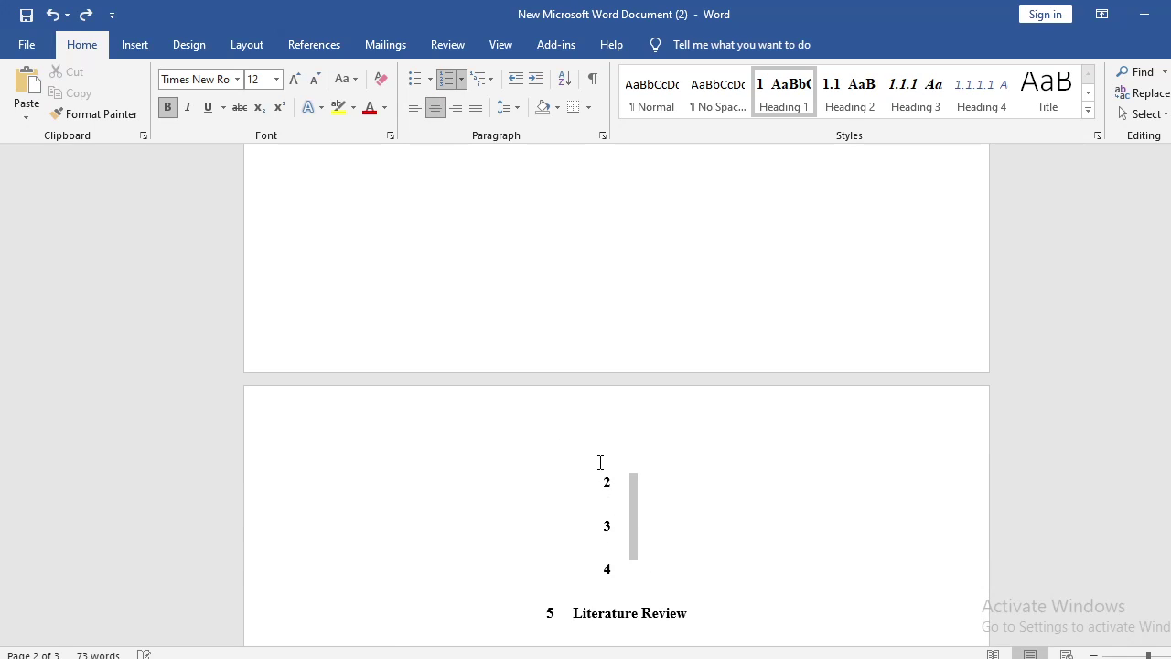
{"action": "key", "text": "Delete"}
{"action": "key", "text": "BackSpace"}
{"action": "key", "text": "Delete"}
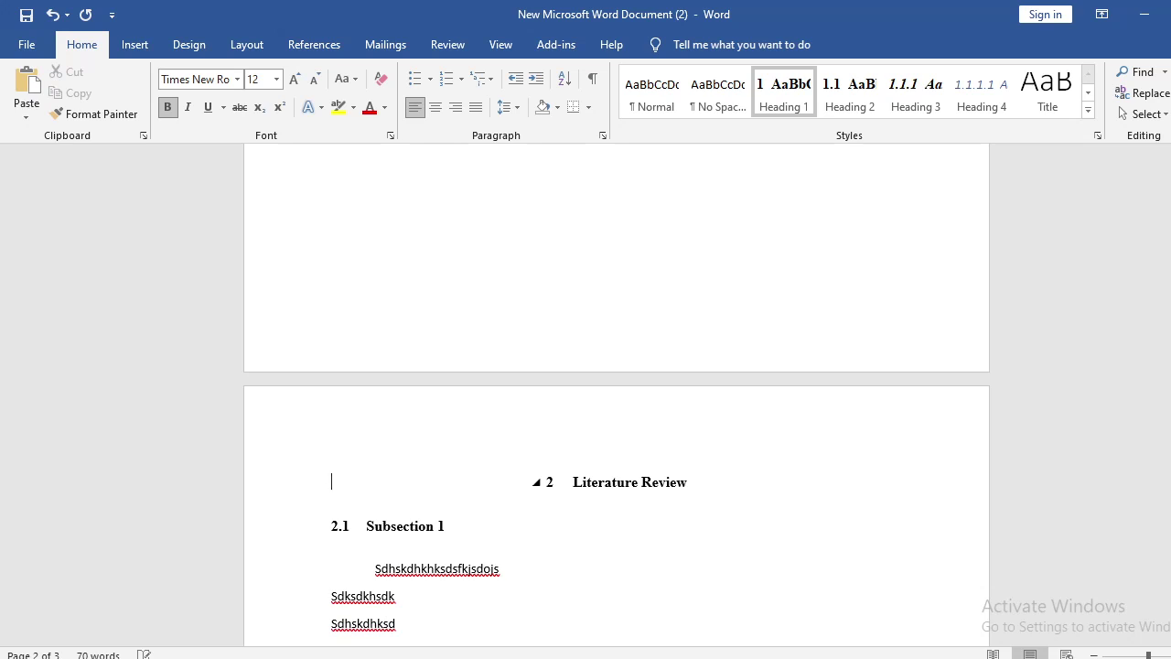
- Delete all the blank paragraphs between the "Asdkhaskdh" line and the Literature Review heading
{"action": "scroll", "coordinate": [614, 473], "scroll_direction": "up", "scroll_amount": 3}
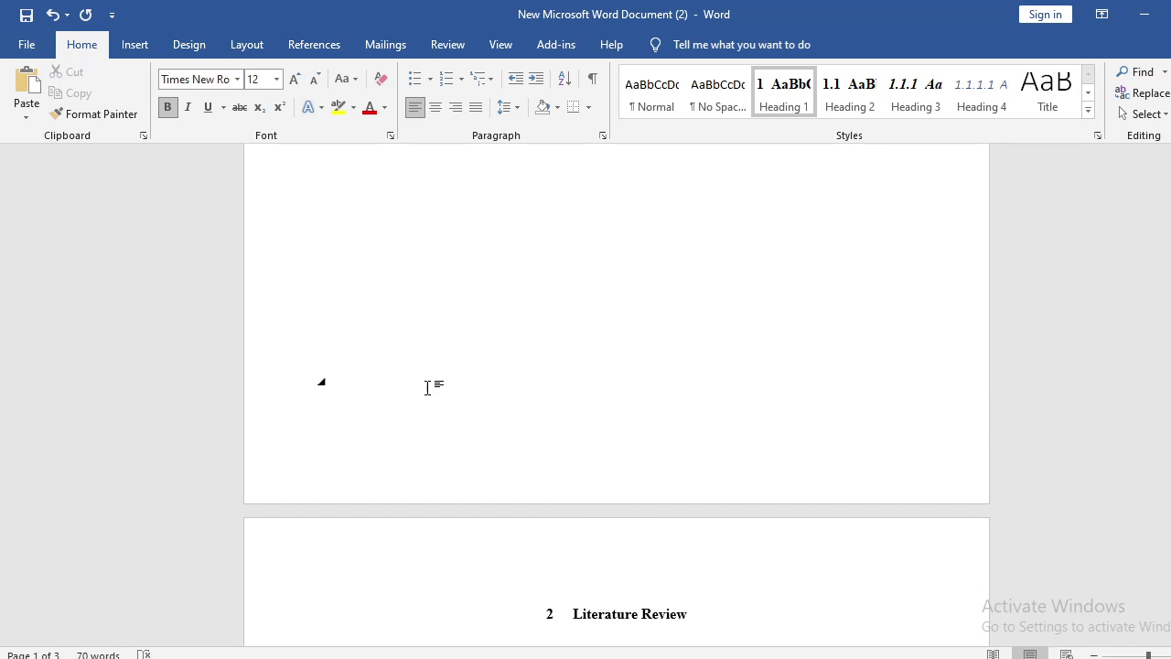
{"action": "left_click_drag", "start_coordinate": [427, 388], "coordinate": [337, 313]}
{"action": "scroll", "coordinate": [366, 321], "scroll_direction": "up", "scroll_amount": 5}
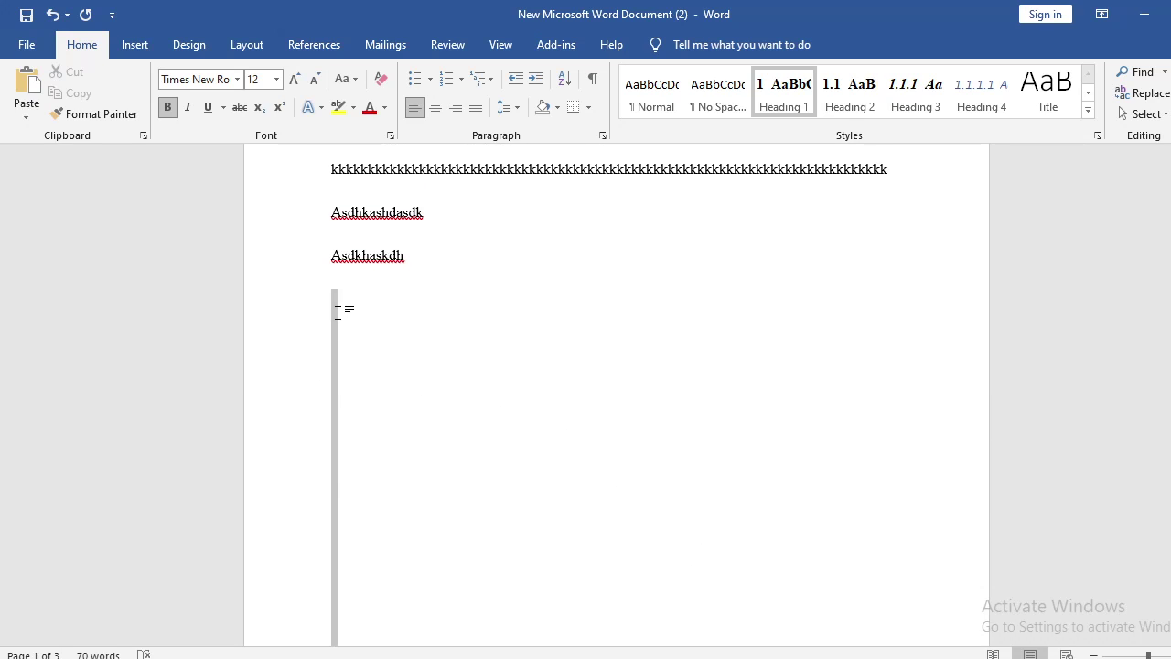
{"action": "key", "text": "Delete"}
{"action": "key", "text": "BackSpace"}
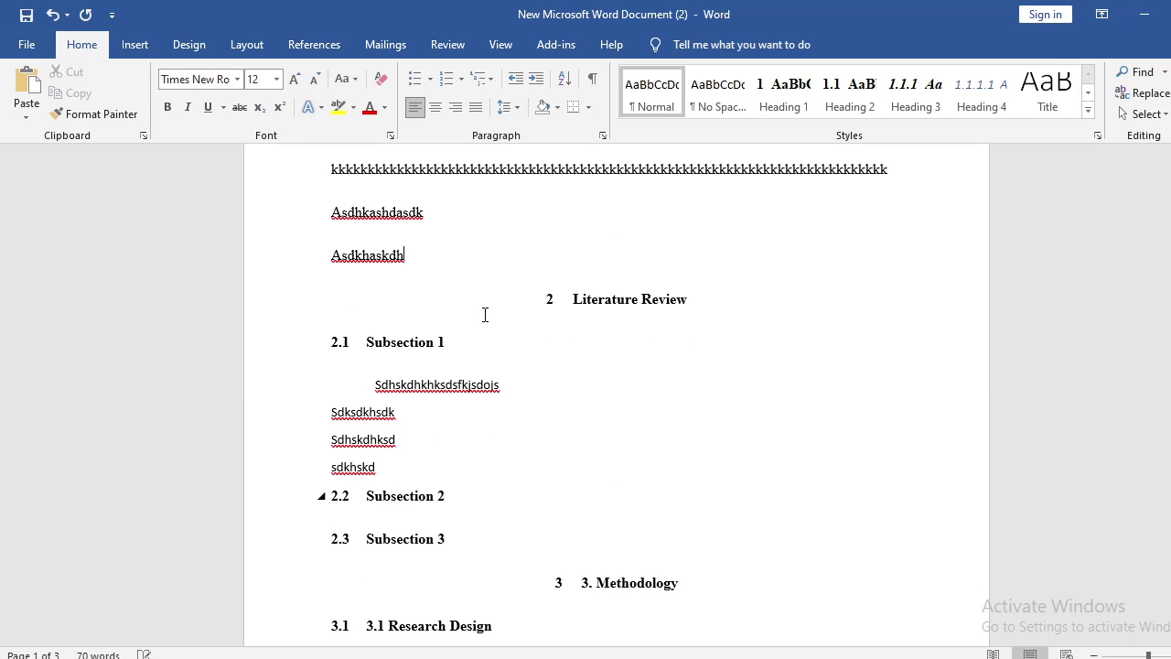
{"action": "key", "text": "Return"}
{"action": "scroll", "coordinate": [419, 231], "scroll_direction": "up", "scroll_amount": 3}
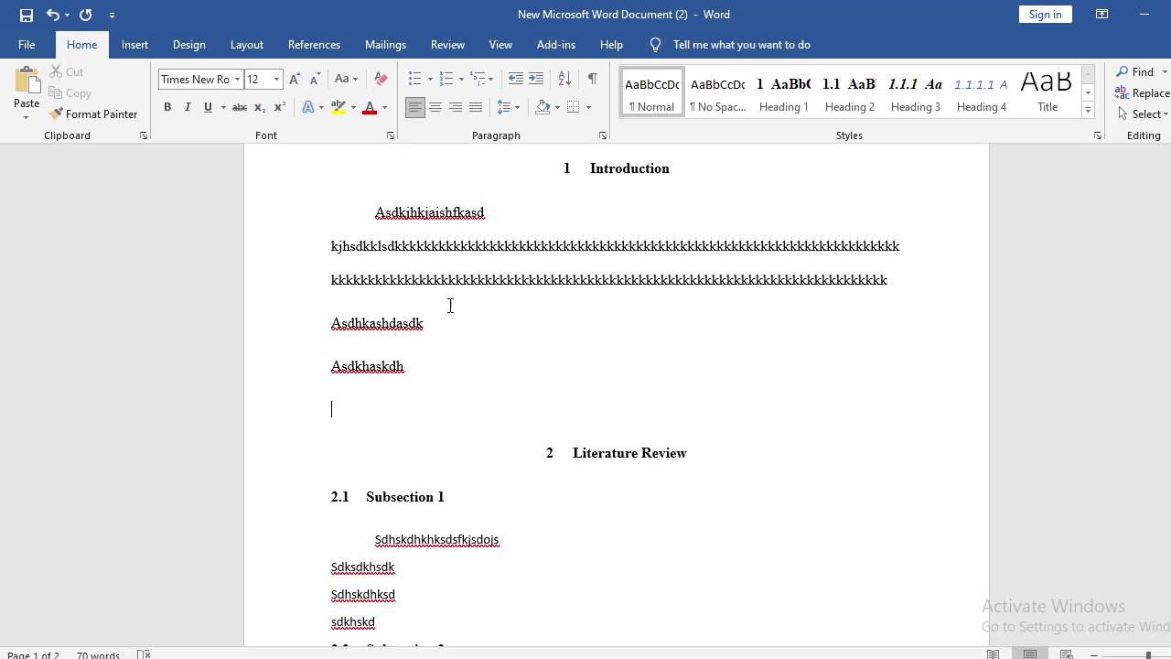
{"action": "key", "text": "BackSpace"}
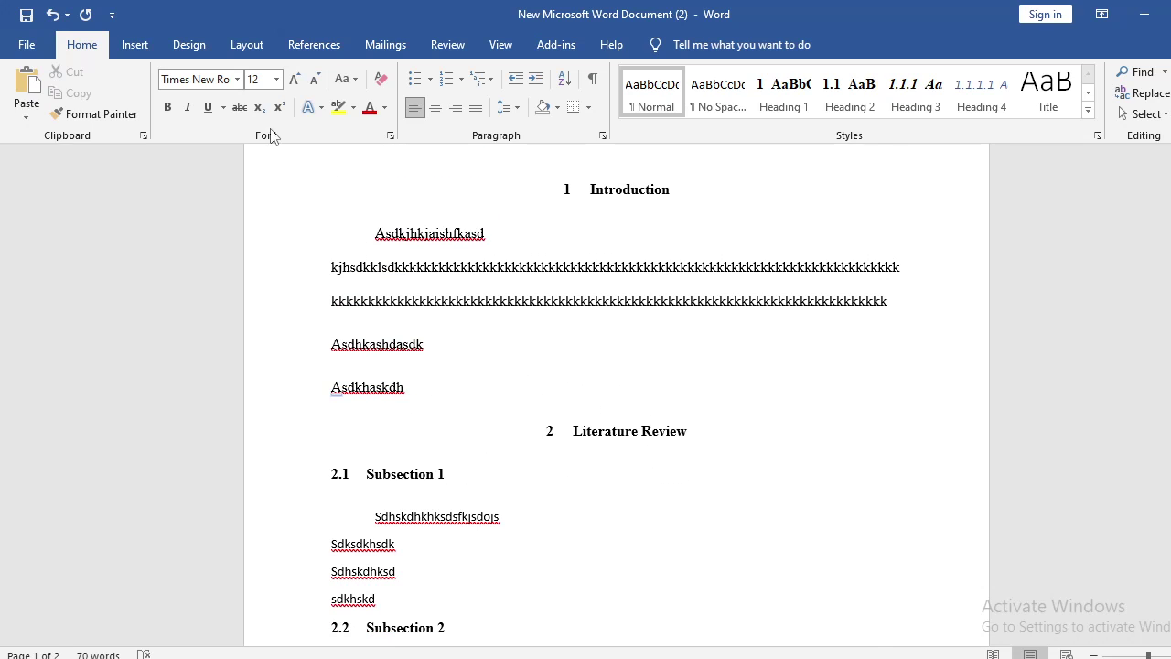
- Insert a page break after the "Asdkhaskdh" line and remove the blank line above the Literature Review heading
{"action": "left_click", "coordinate": [134, 44]}
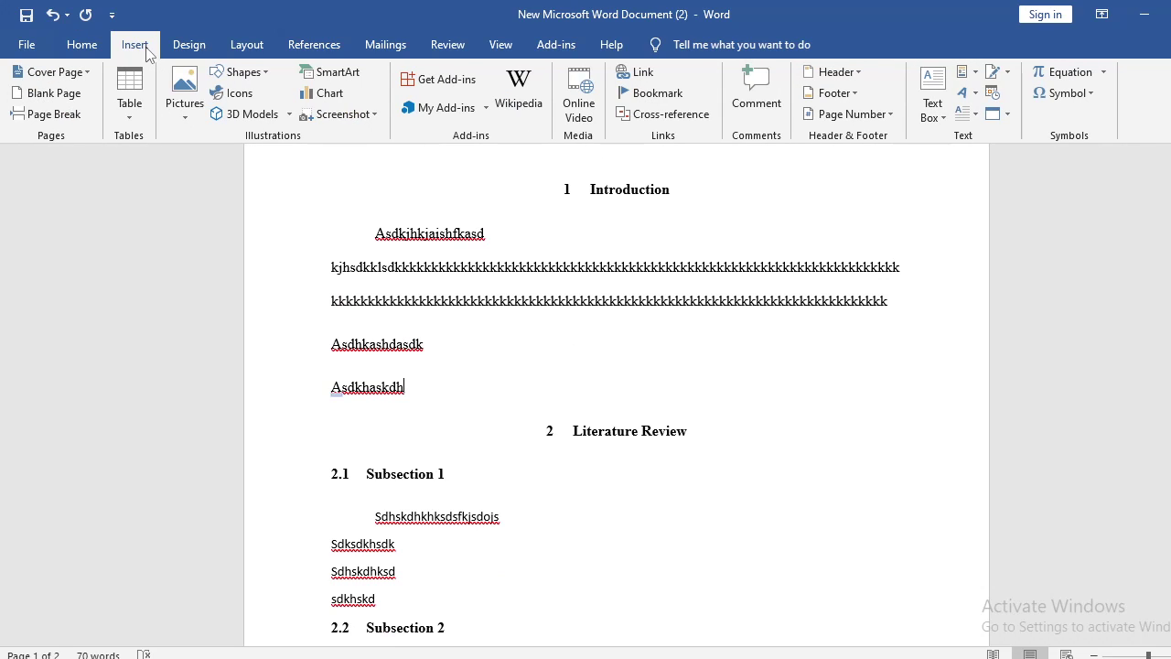
{"action": "left_click", "coordinate": [71, 120]}
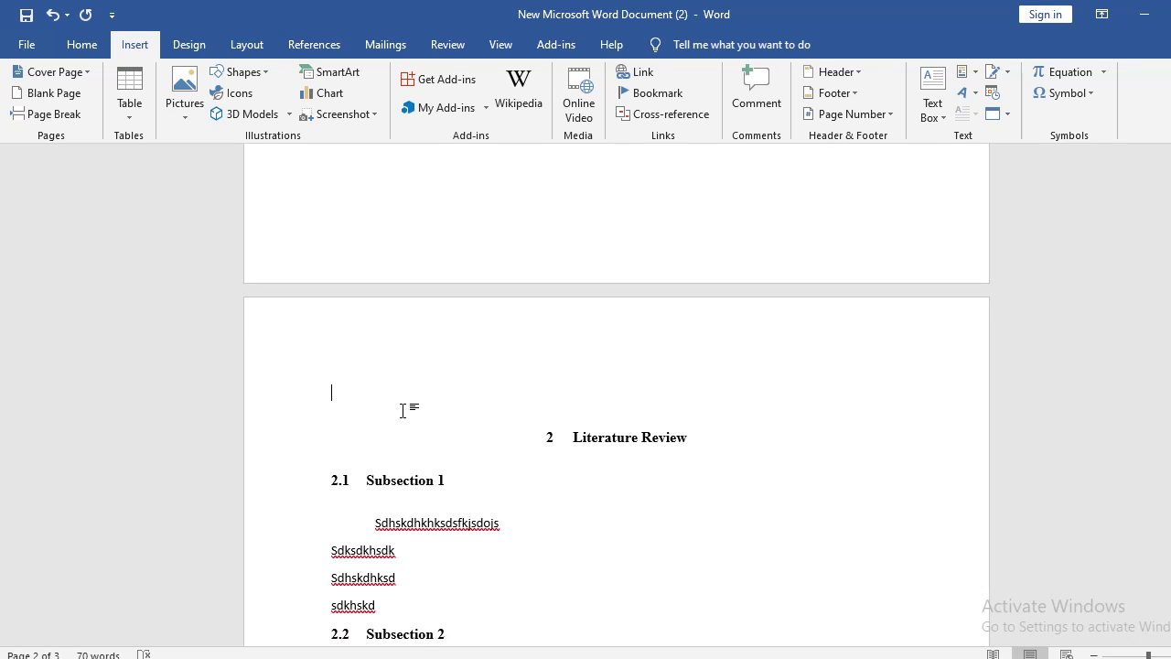
{"action": "key", "text": "BackSpace"}
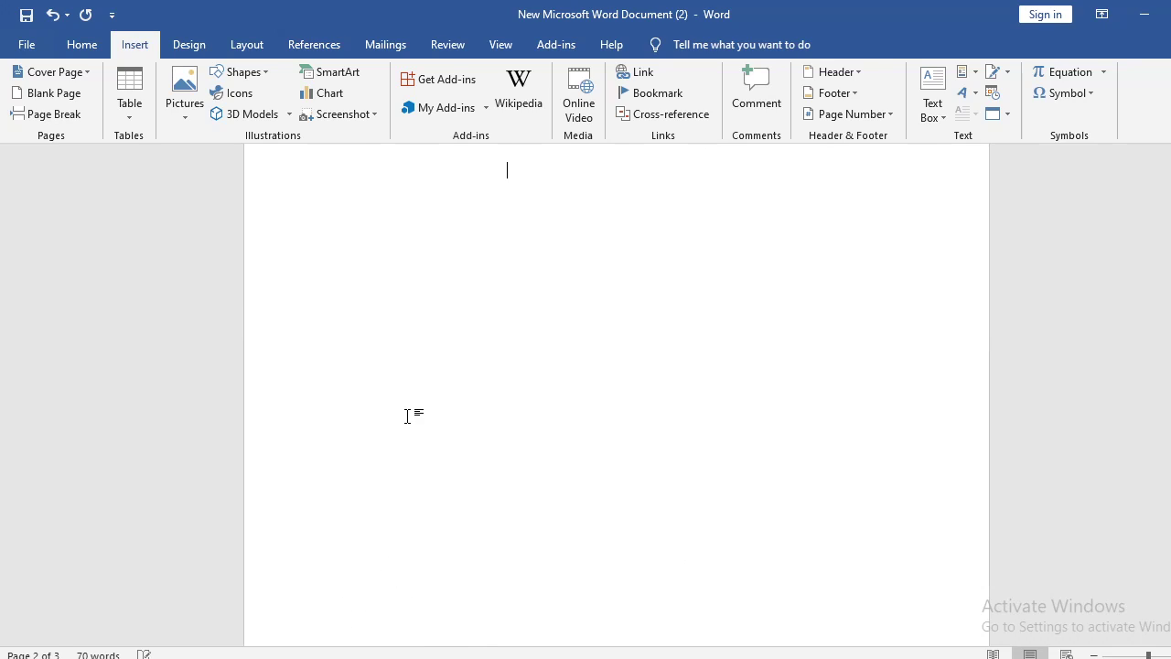
- Examine the page separation between the Introduction text and the Literature Review heading
{"action": "scroll", "coordinate": [405, 413], "scroll_direction": "down", "scroll_amount": 10}
{"action": "left_click_drag", "start_coordinate": [693, 400], "coordinate": [554, 411]}
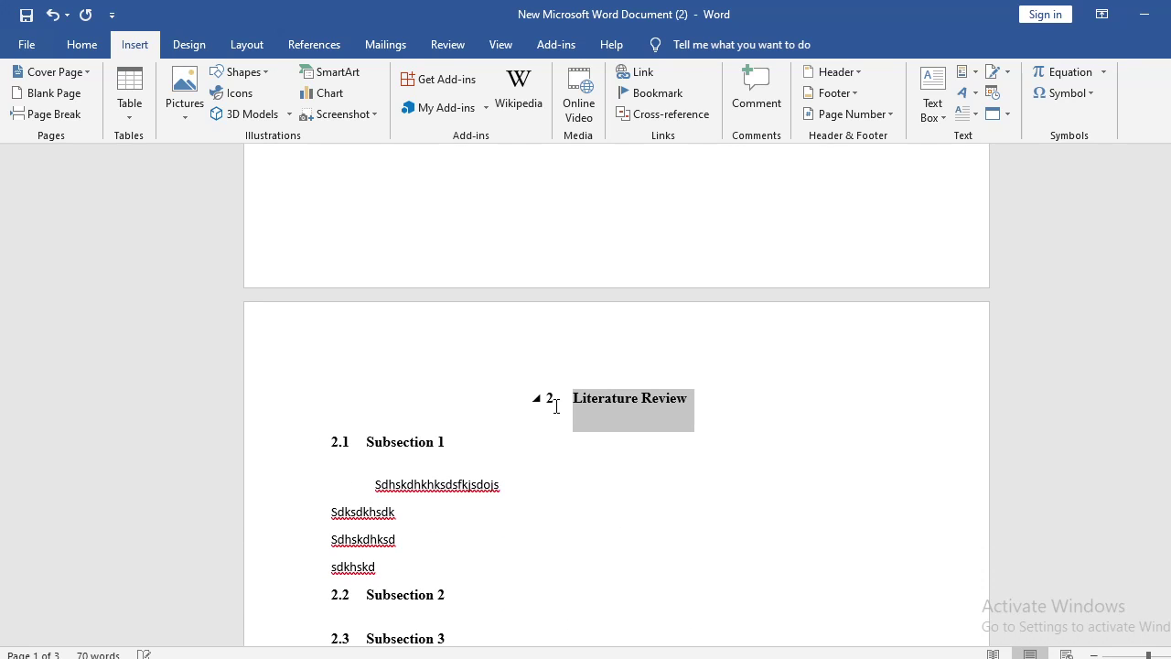
{"action": "scroll", "coordinate": [557, 413], "scroll_direction": "up", "scroll_amount": 15}
{"action": "left_click", "coordinate": [446, 452]}
{"action": "scroll", "coordinate": [449, 476], "scroll_direction": "down", "scroll_amount": 5}
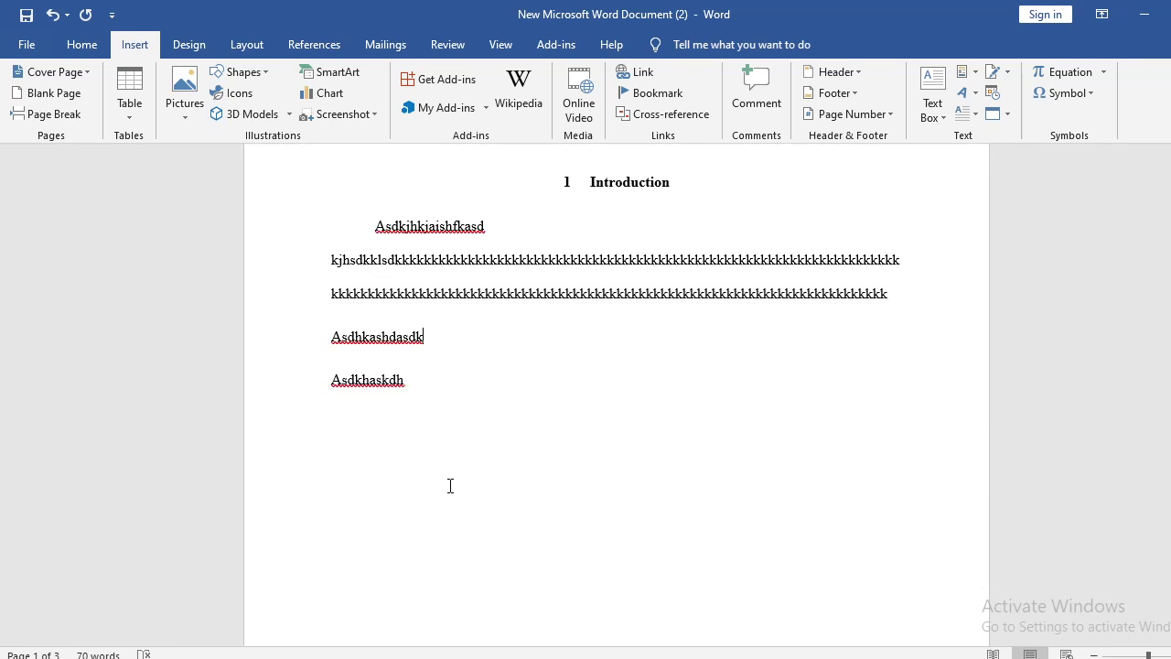
{"action": "scroll", "coordinate": [456, 475], "scroll_direction": "up", "scroll_amount": 5}
{"action": "scroll", "coordinate": [451, 467], "scroll_direction": "up", "scroll_amount": 1}
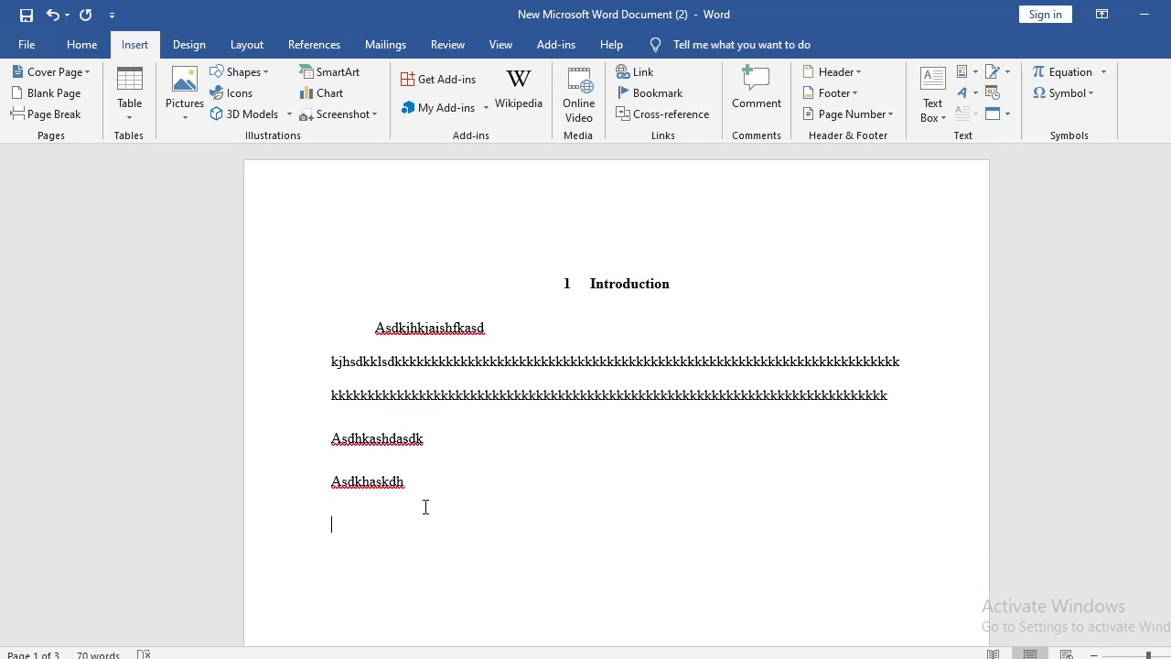
- Insert a page break after the Subsection 3 heading so the Methodology section starts on a new page
{"action": "scroll", "coordinate": [483, 465], "scroll_direction": "down", "scroll_amount": 20}
{"action": "scroll", "coordinate": [470, 462], "scroll_direction": "up", "scroll_amount": 4}
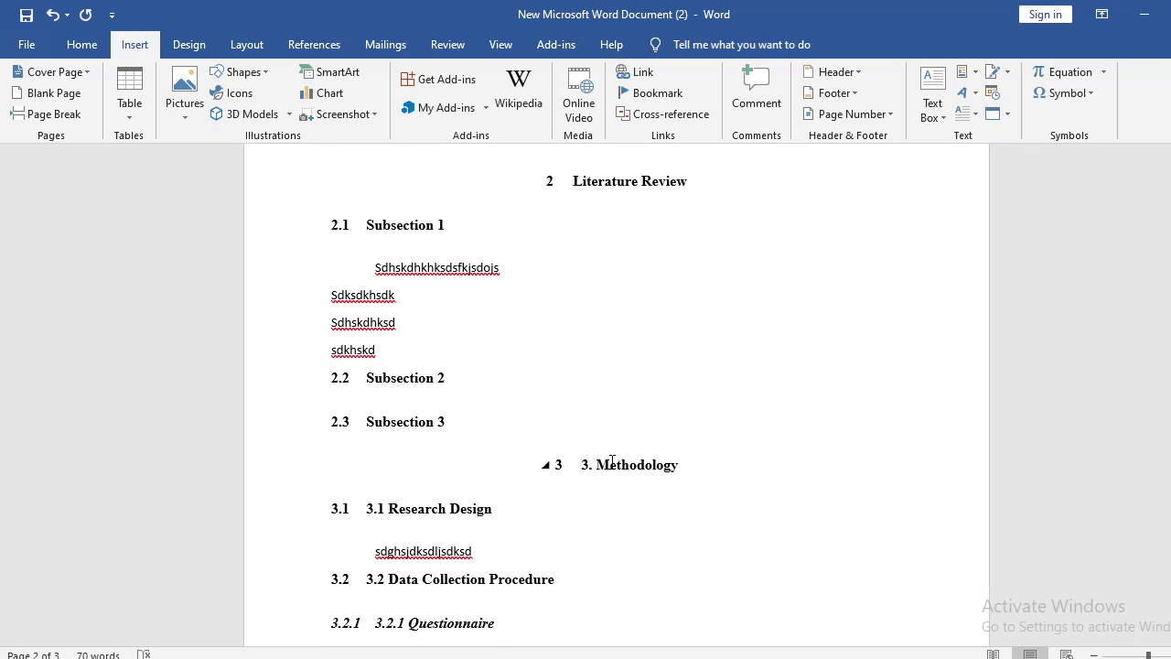
{"action": "triple_click", "coordinate": [601, 462]}
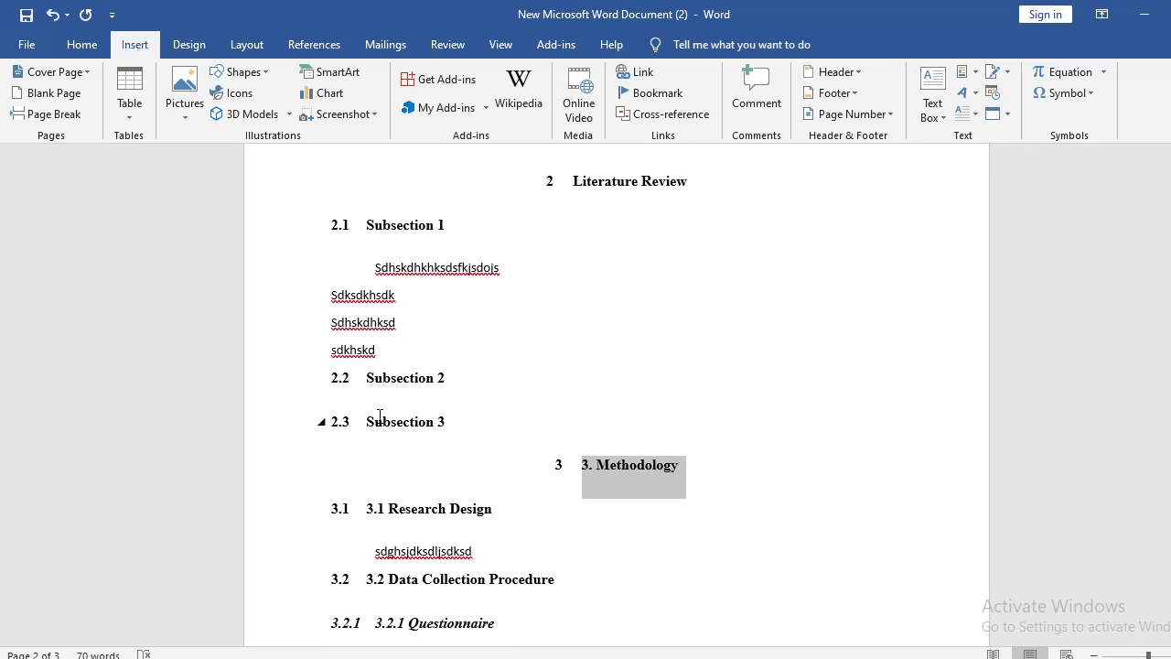
{"action": "left_click", "coordinate": [455, 423]}
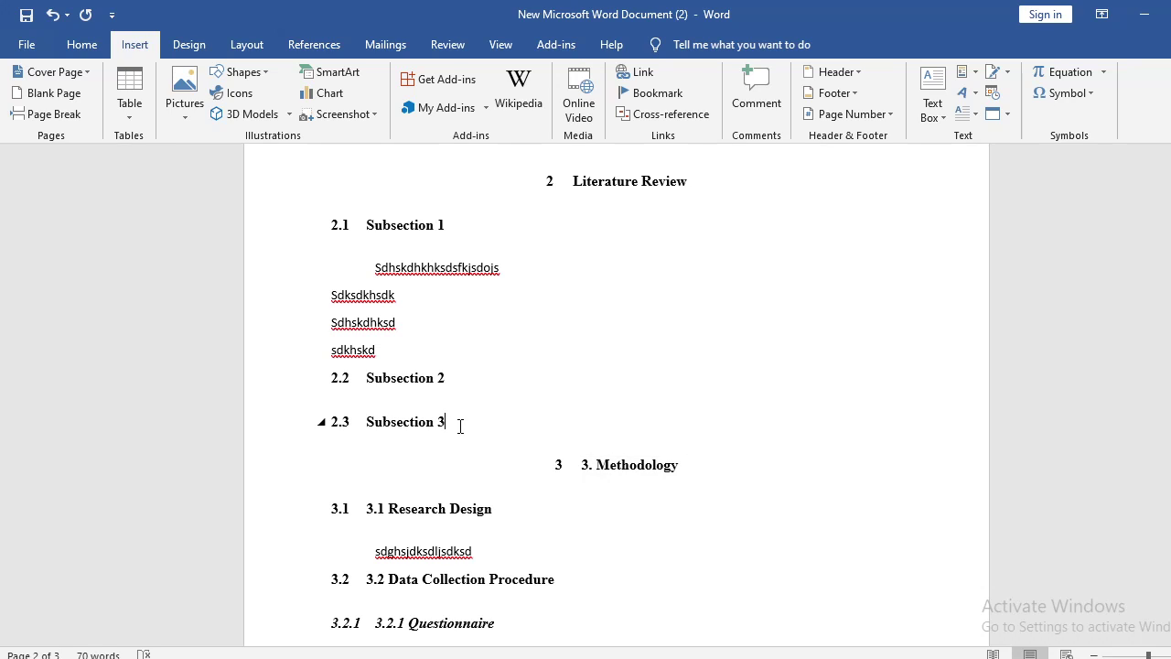
{"action": "key", "text": "ctrl+Return"}
{"action": "scroll", "coordinate": [484, 453], "scroll_direction": "down", "scroll_amount": 2}
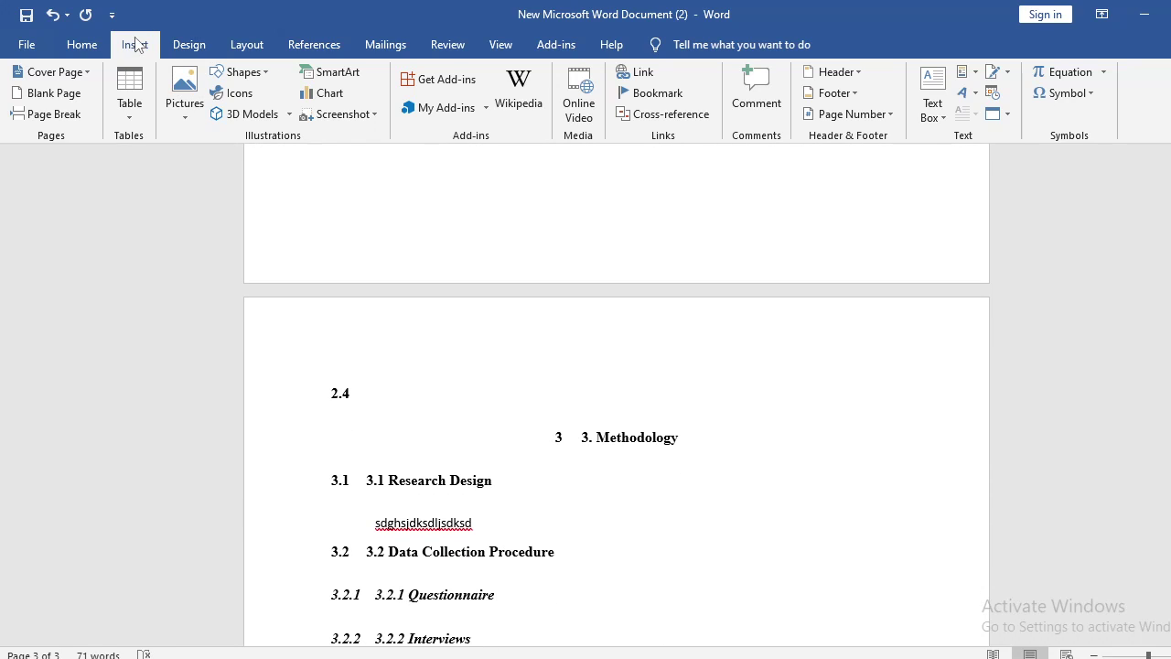
- Remove the empty numbered 2.4 heading above the Methodology heading
{"action": "left_click", "coordinate": [81, 43]}
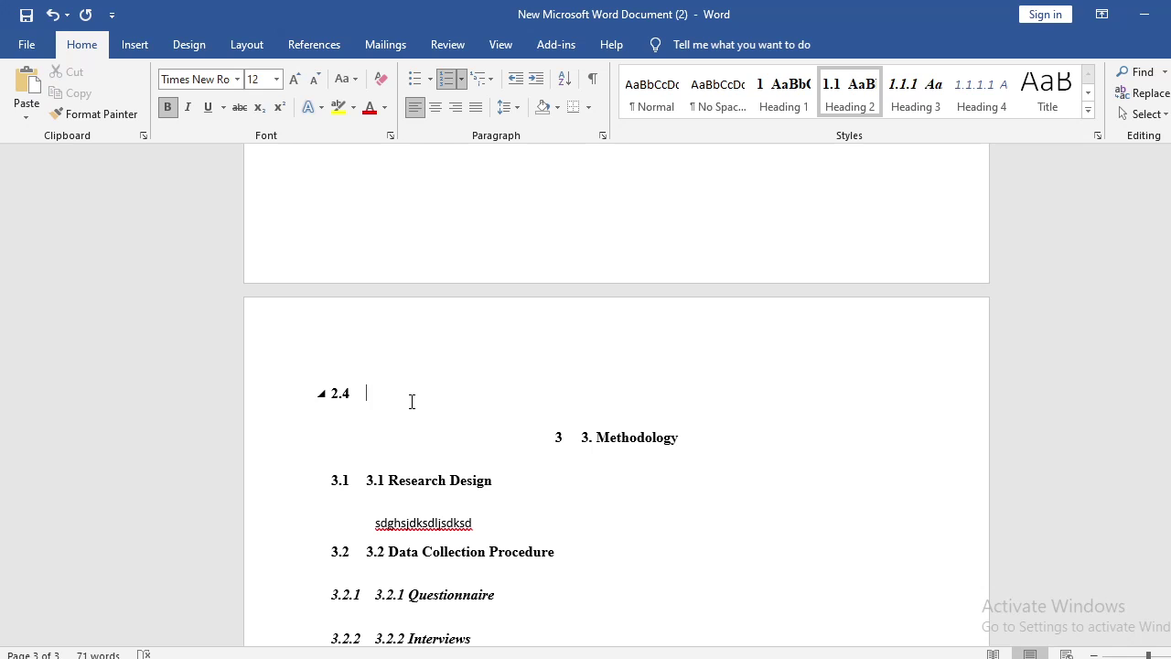
{"action": "key", "text": "BackSpace"}
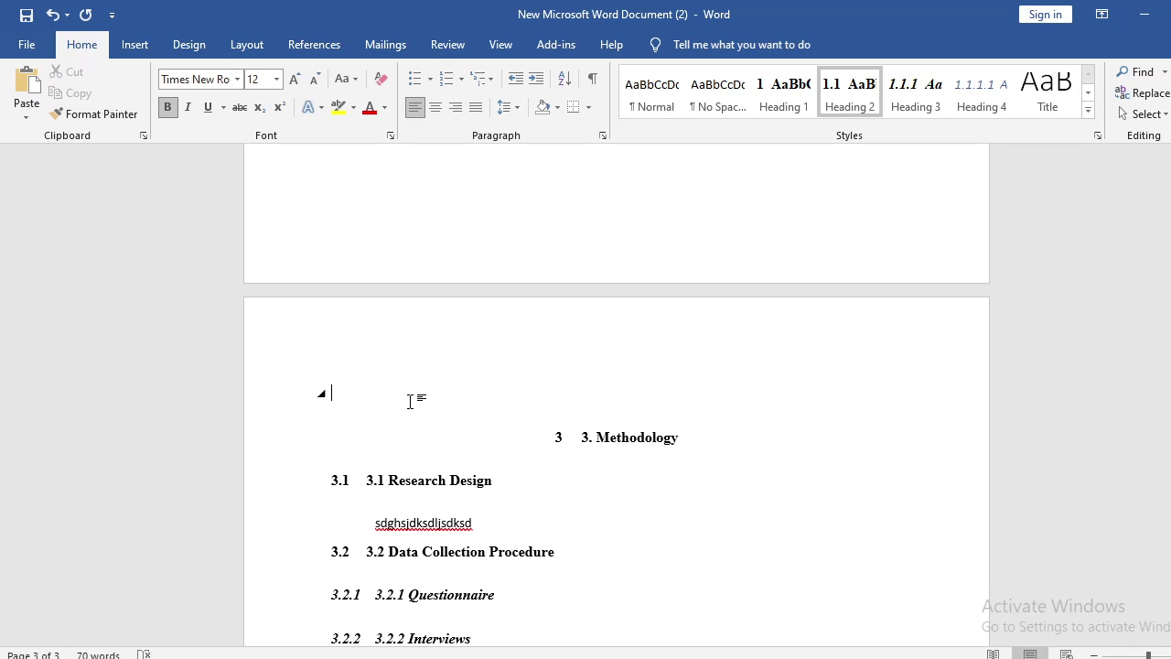
{"action": "key", "text": "BackSpace"}
{"action": "scroll", "coordinate": [437, 445], "scroll_direction": "down", "scroll_amount": 3}
{"action": "left_click", "coordinate": [738, 437]}
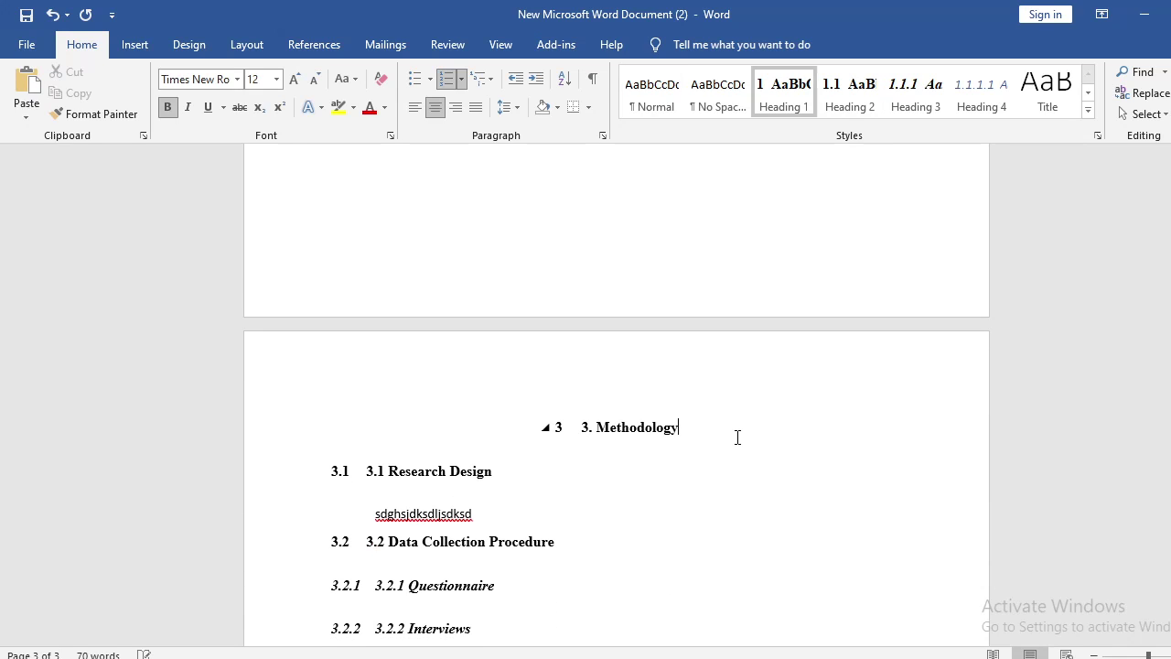
- Insert a page break above the Introduction heading to leave an empty first page
{"action": "scroll", "coordinate": [737, 437], "scroll_direction": "up", "scroll_amount": 15}
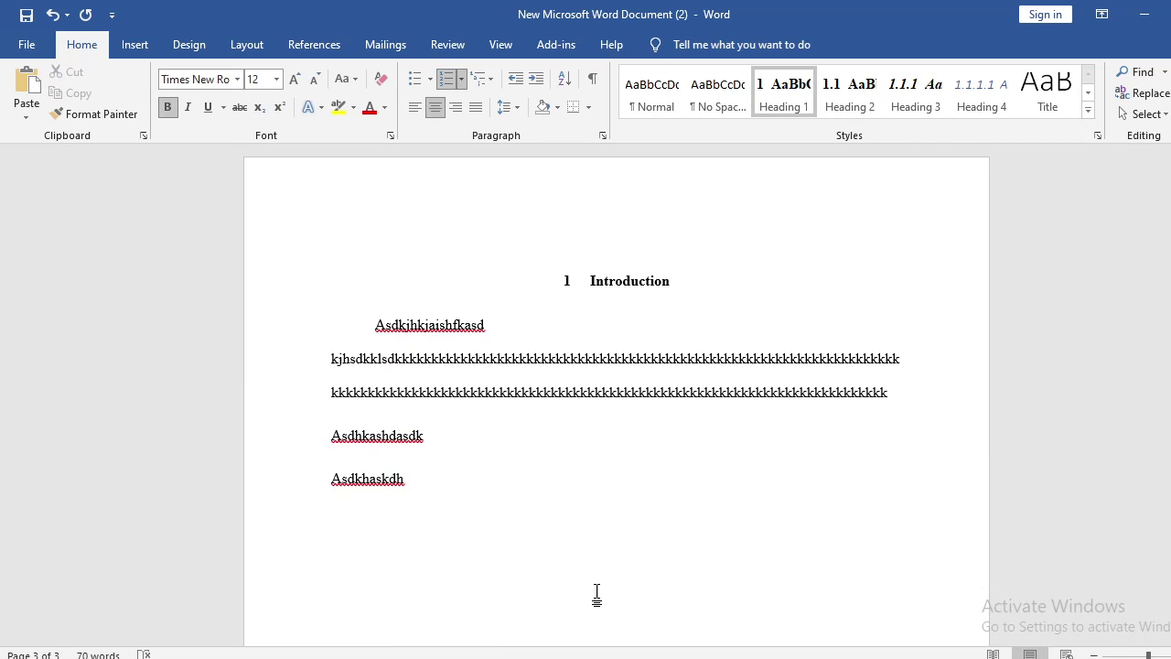
{"action": "left_click", "coordinate": [619, 264]}
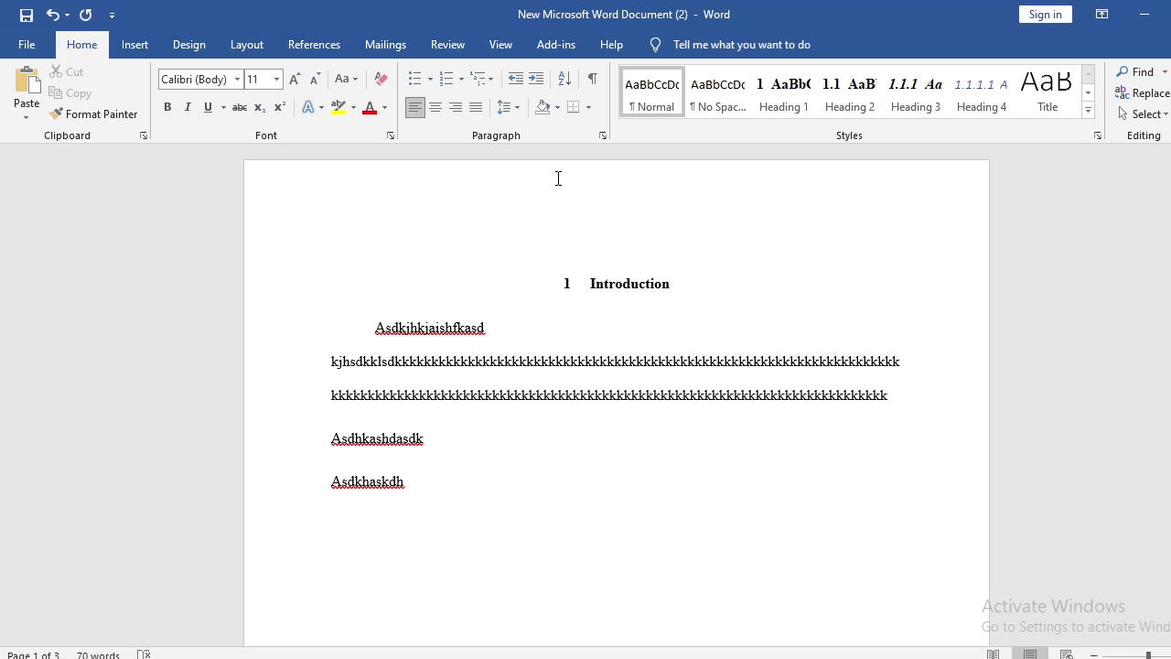
{"action": "key", "text": "ctrl+Return"}
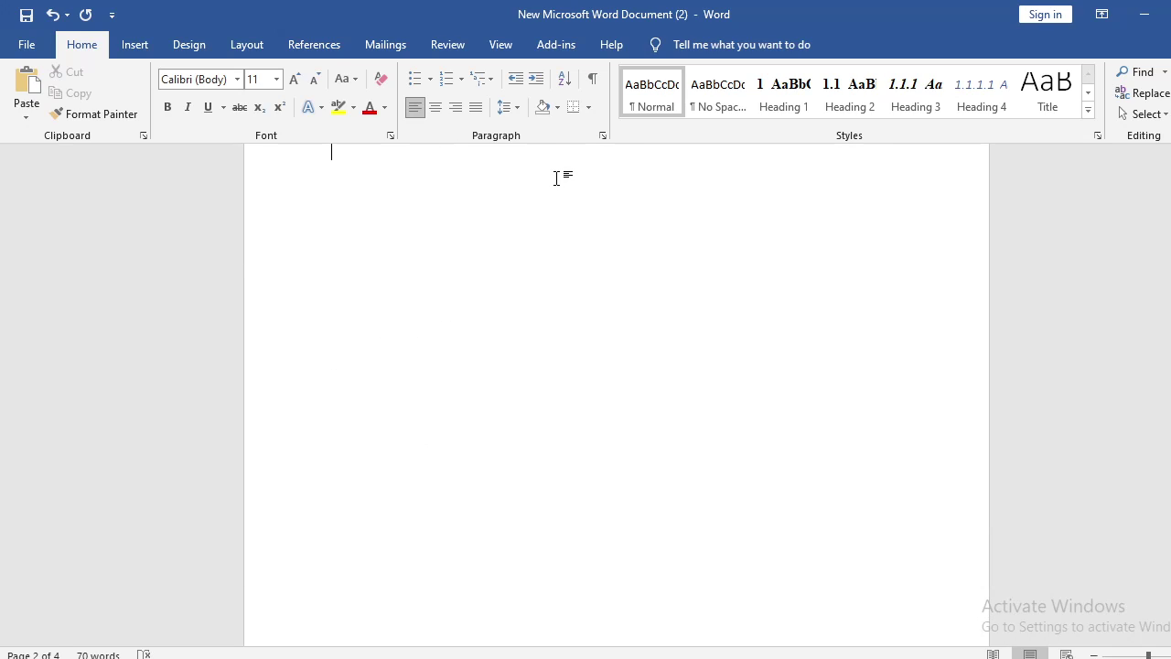
{"action": "scroll", "coordinate": [406, 349], "scroll_direction": "up", "scroll_amount": 2}
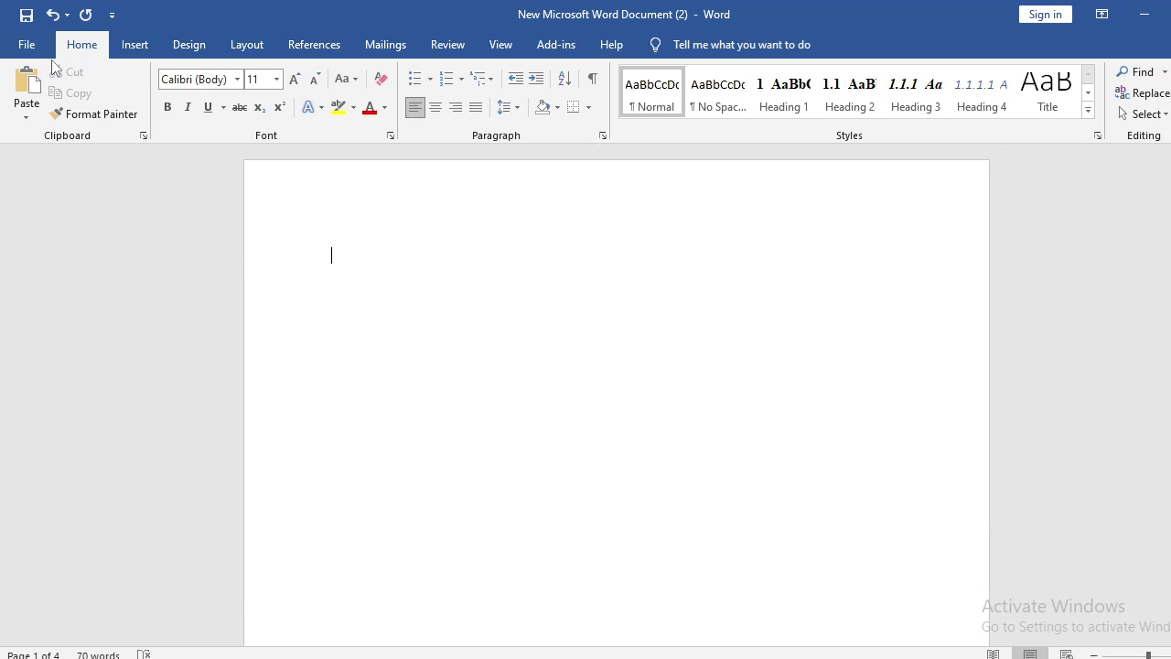
- Insert the built-in Automatic Table 2 table of contents on the blank first page
{"action": "left_click", "coordinate": [332, 46]}
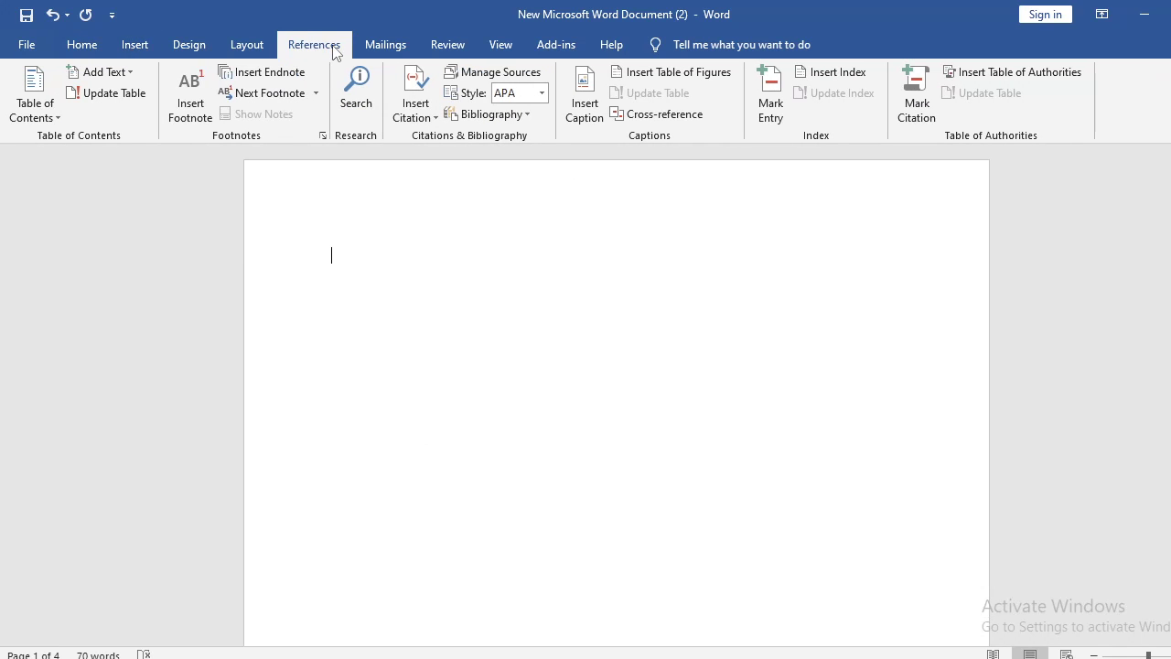
{"action": "left_click", "coordinate": [57, 117]}
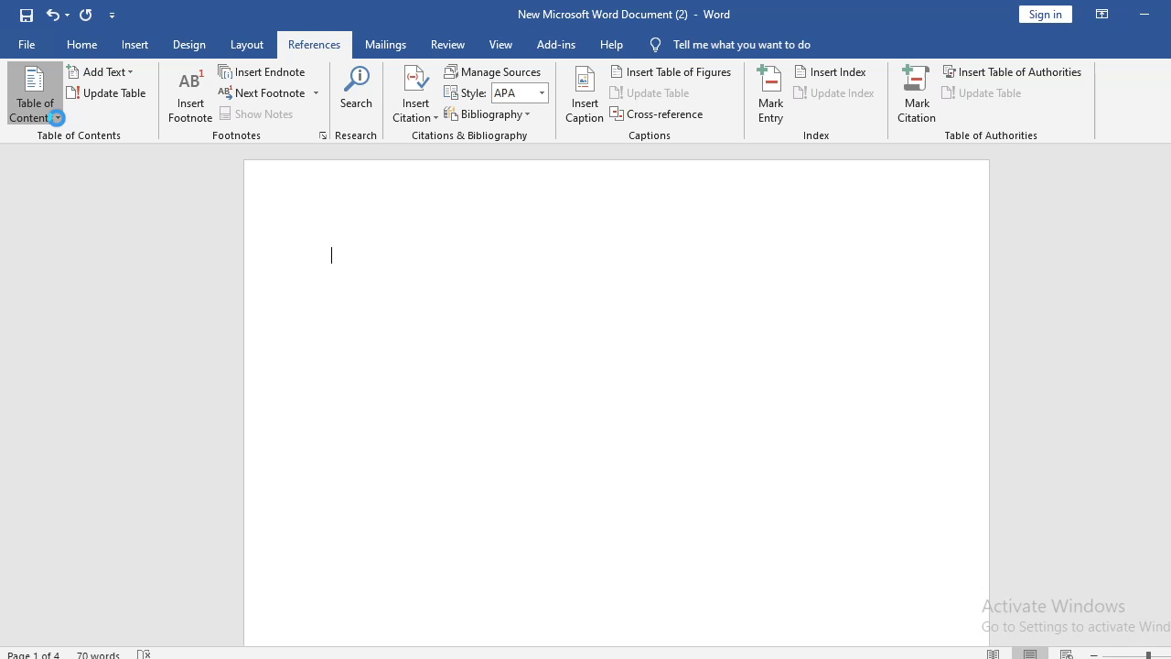
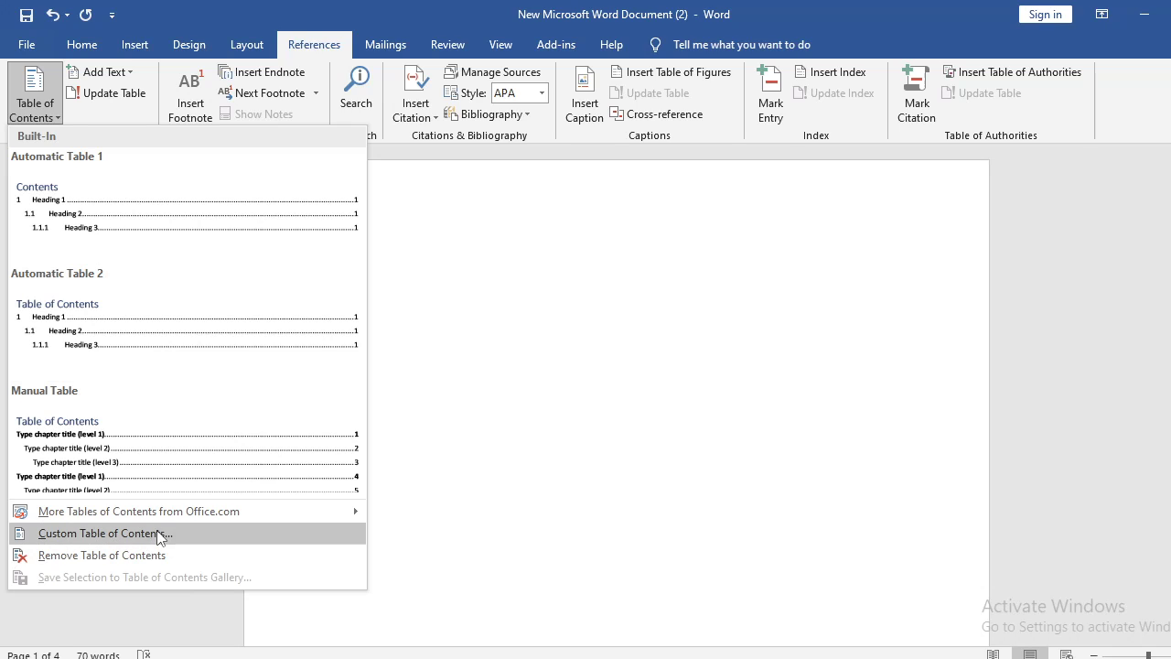
{"action": "left_click", "coordinate": [138, 329]}
{"action": "scroll", "coordinate": [443, 375], "scroll_direction": "up", "scroll_amount": 3}
{"action": "scroll", "coordinate": [442, 375], "scroll_direction": "up", "scroll_amount": 2}
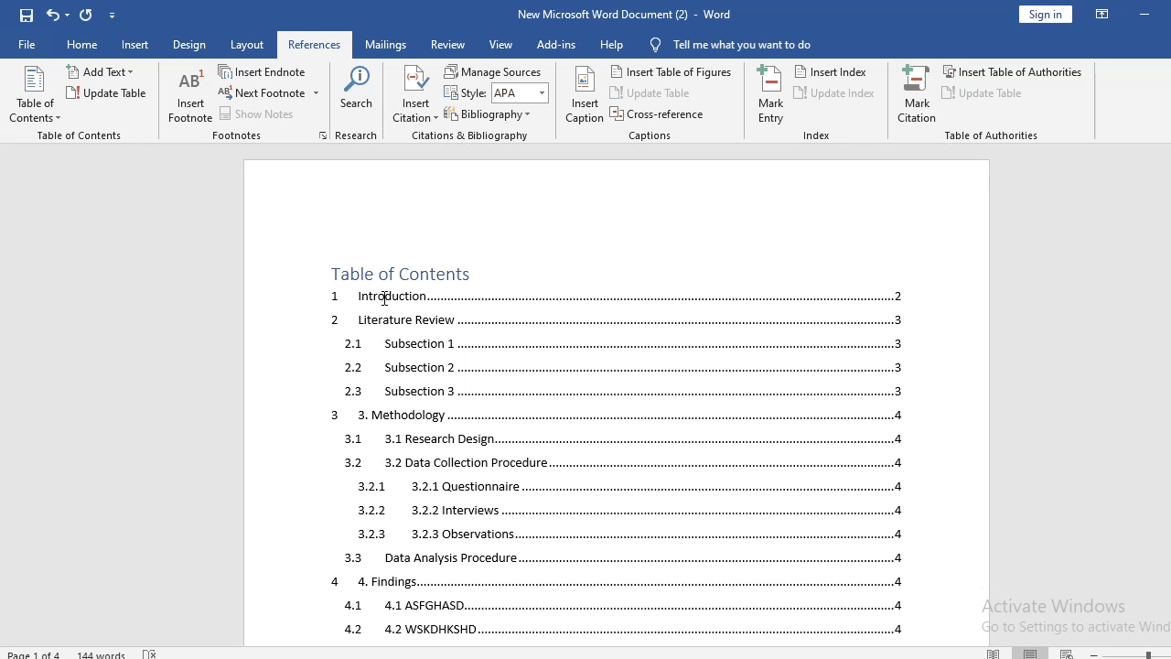
- Compare the table of contents entries and page numbers with the Introduction, Literature Review and subsection headings in the document
{"action": "scroll", "coordinate": [418, 399], "scroll_direction": "down", "scroll_amount": 5}
{"action": "scroll", "coordinate": [418, 399], "scroll_direction": "down", "scroll_amount": 5}
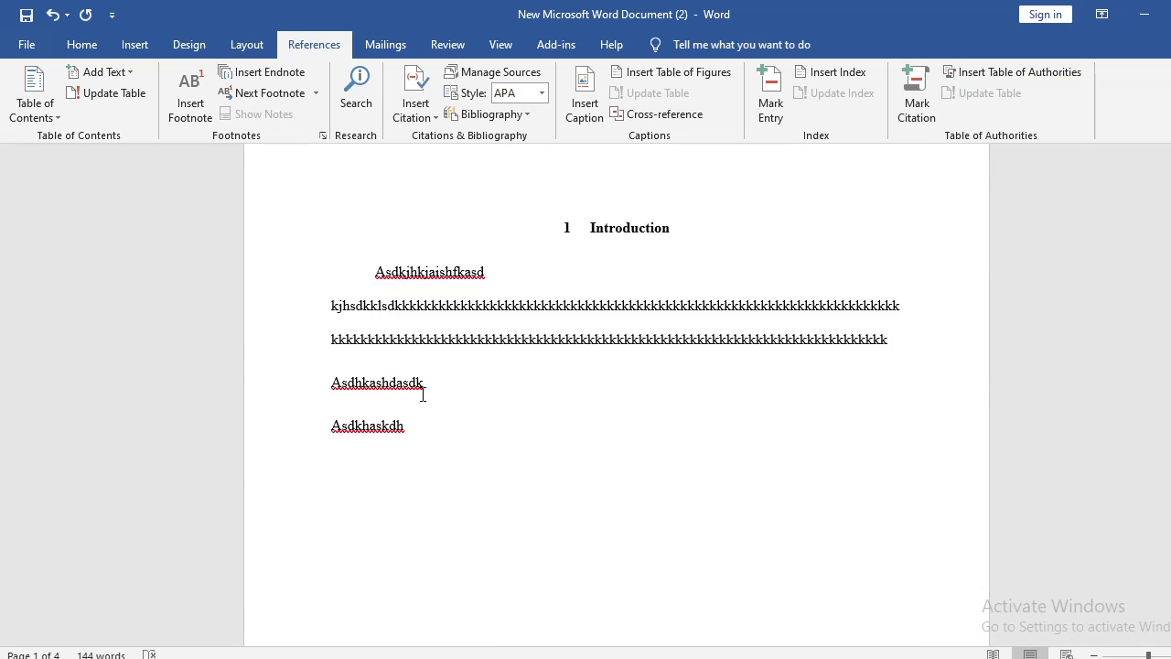
{"action": "scroll", "coordinate": [601, 321], "scroll_direction": "up", "scroll_amount": 2}
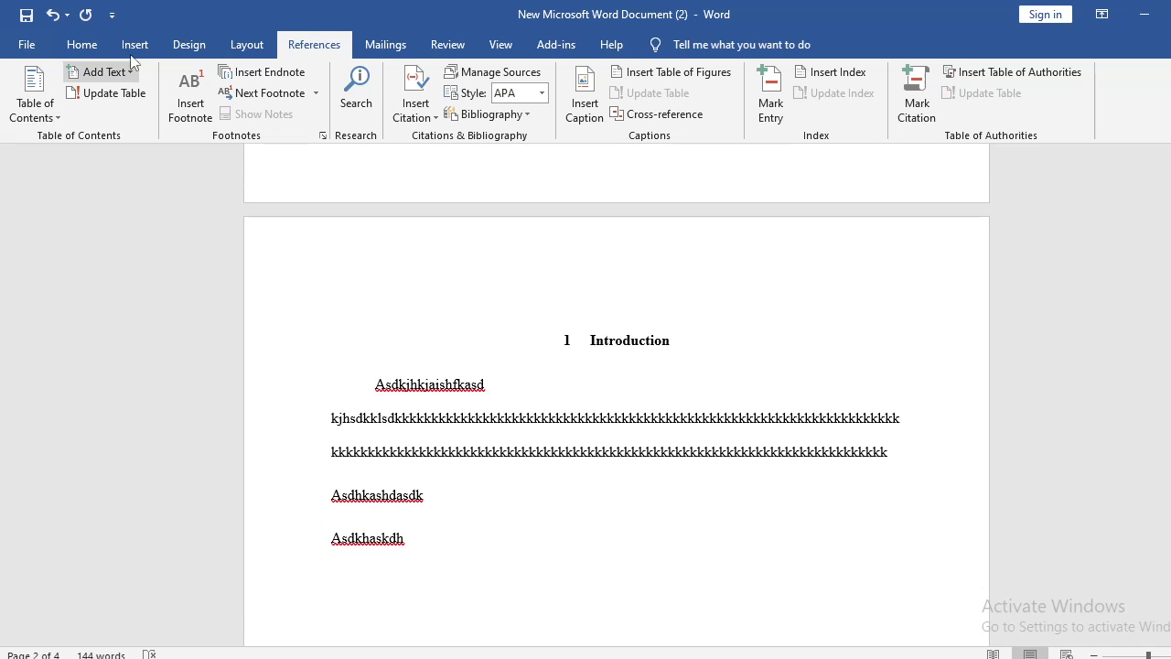
{"action": "left_click", "coordinate": [82, 44]}
{"action": "scroll", "coordinate": [657, 327], "scroll_direction": "down", "scroll_amount": 10}
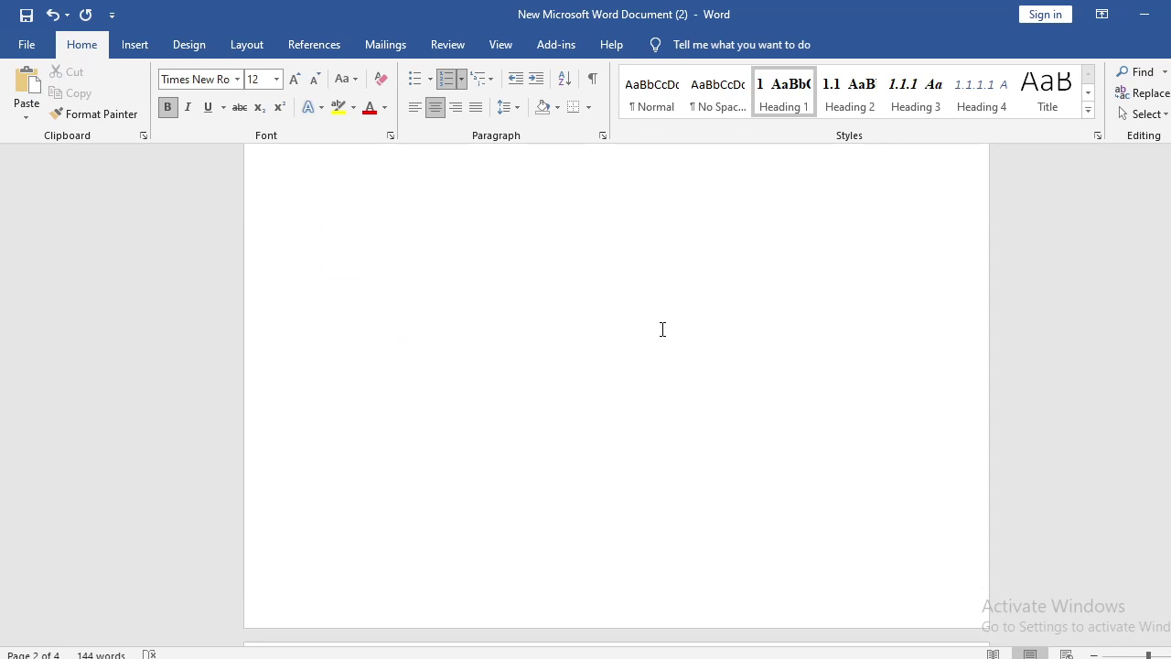
{"action": "scroll", "coordinate": [643, 308], "scroll_direction": "up", "scroll_amount": 1}
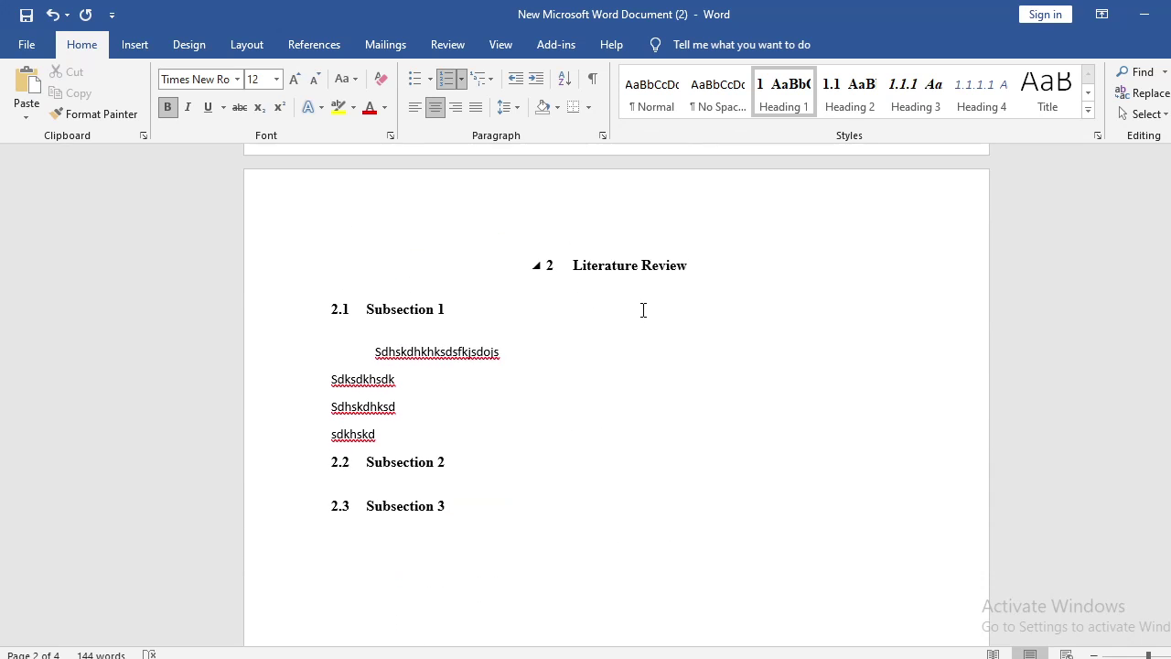
{"action": "left_click", "coordinate": [443, 339]}
{"action": "scroll", "coordinate": [443, 339], "scroll_direction": "up", "scroll_amount": 2}
{"action": "left_click_drag", "start_coordinate": [628, 457], "coordinate": [680, 459]}
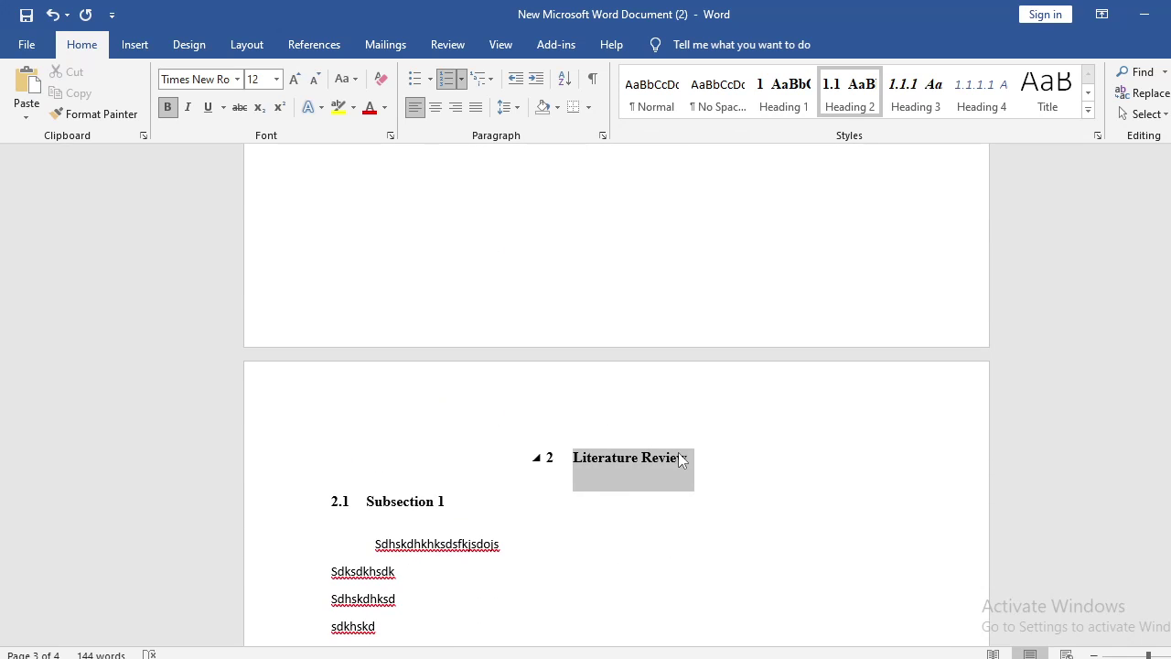
{"action": "scroll", "coordinate": [778, 530], "scroll_direction": "up", "scroll_amount": 9}
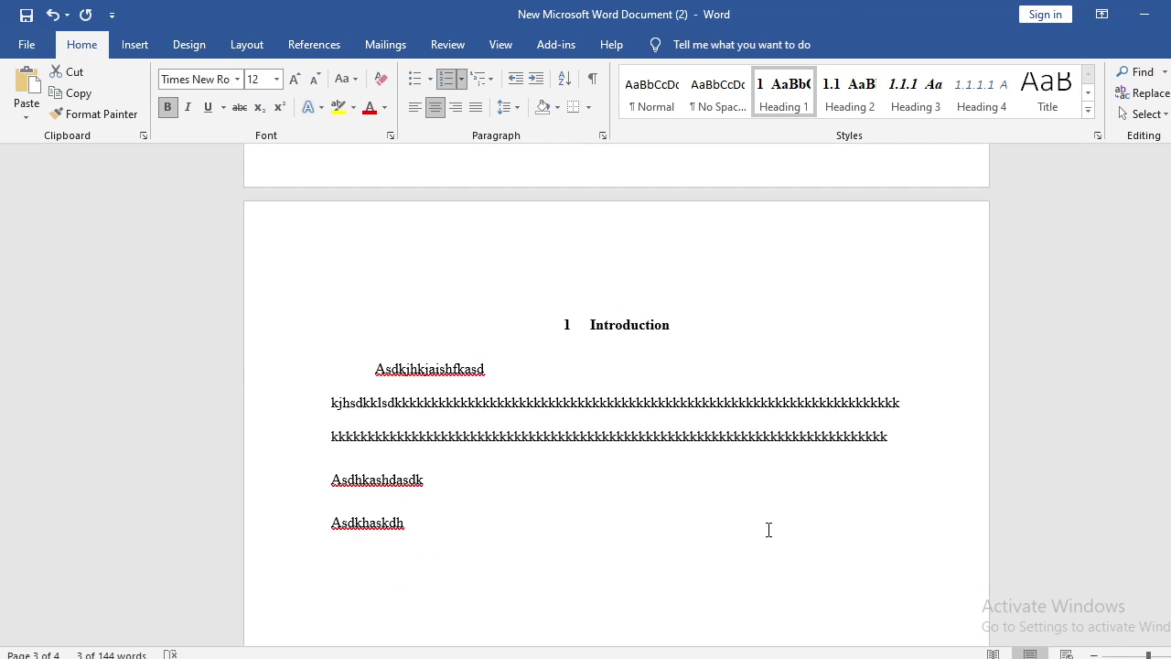
{"action": "scroll", "coordinate": [716, 473], "scroll_direction": "up", "scroll_amount": 8}
{"action": "left_click", "coordinate": [509, 411]}
{"action": "scroll", "coordinate": [400, 333], "scroll_direction": "down", "scroll_amount": 2}
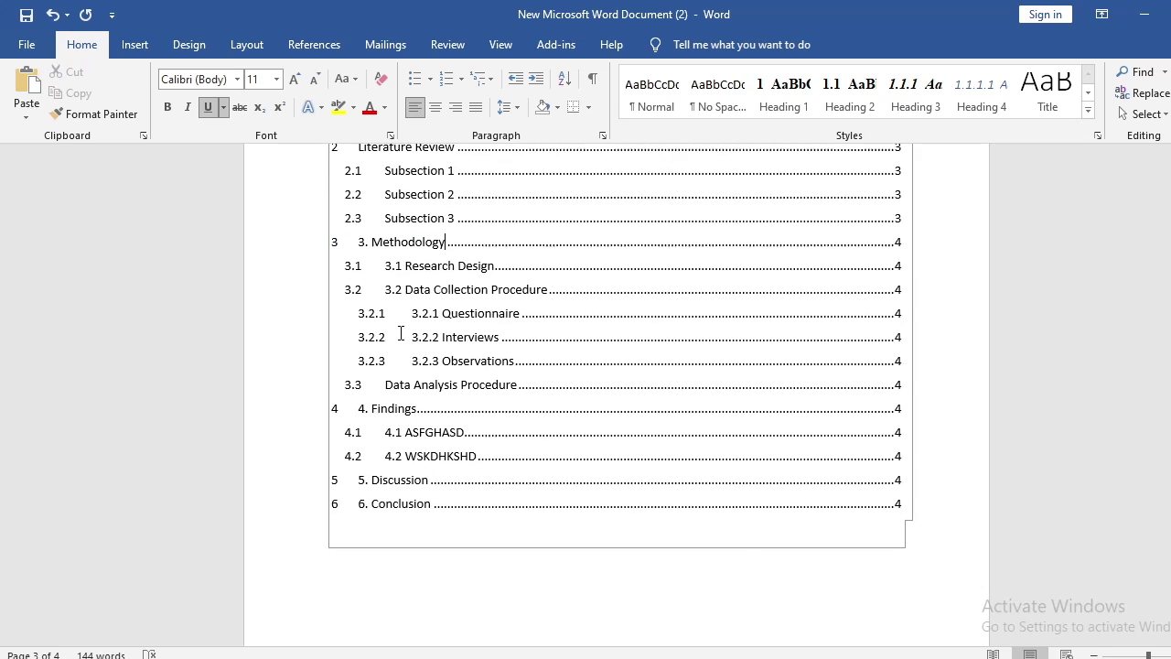
{"action": "scroll", "coordinate": [401, 333], "scroll_direction": "down", "scroll_amount": 3}
{"action": "scroll", "coordinate": [476, 484], "scroll_direction": "up", "scroll_amount": 5}
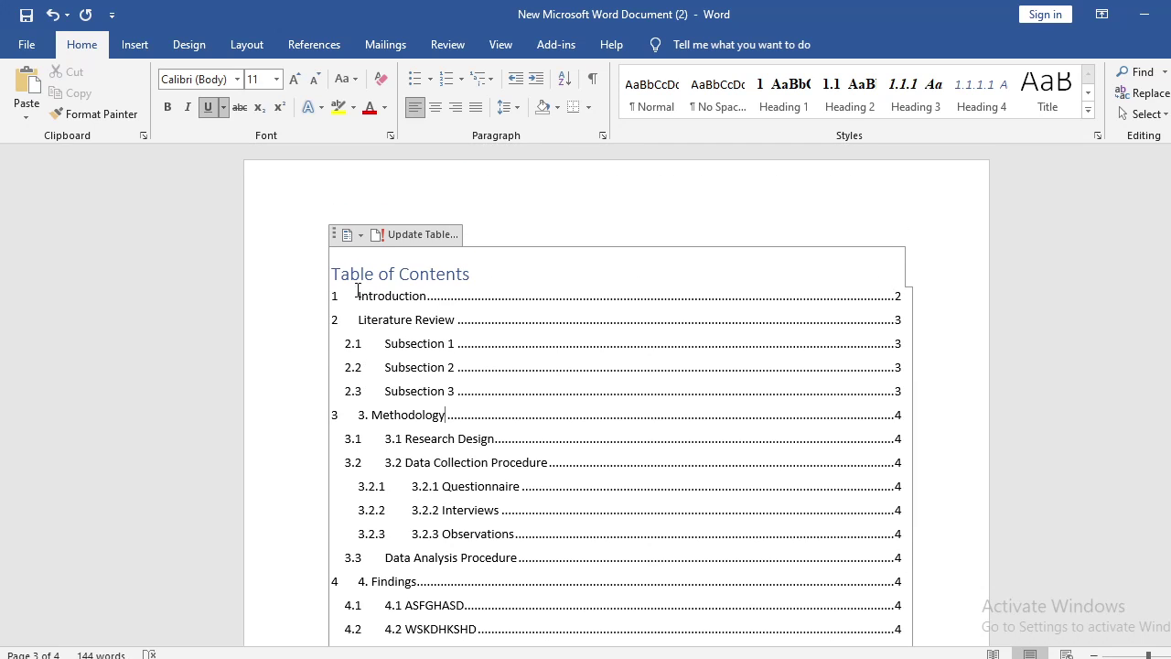
{"action": "left_click_drag", "start_coordinate": [357, 292], "coordinate": [522, 572]}
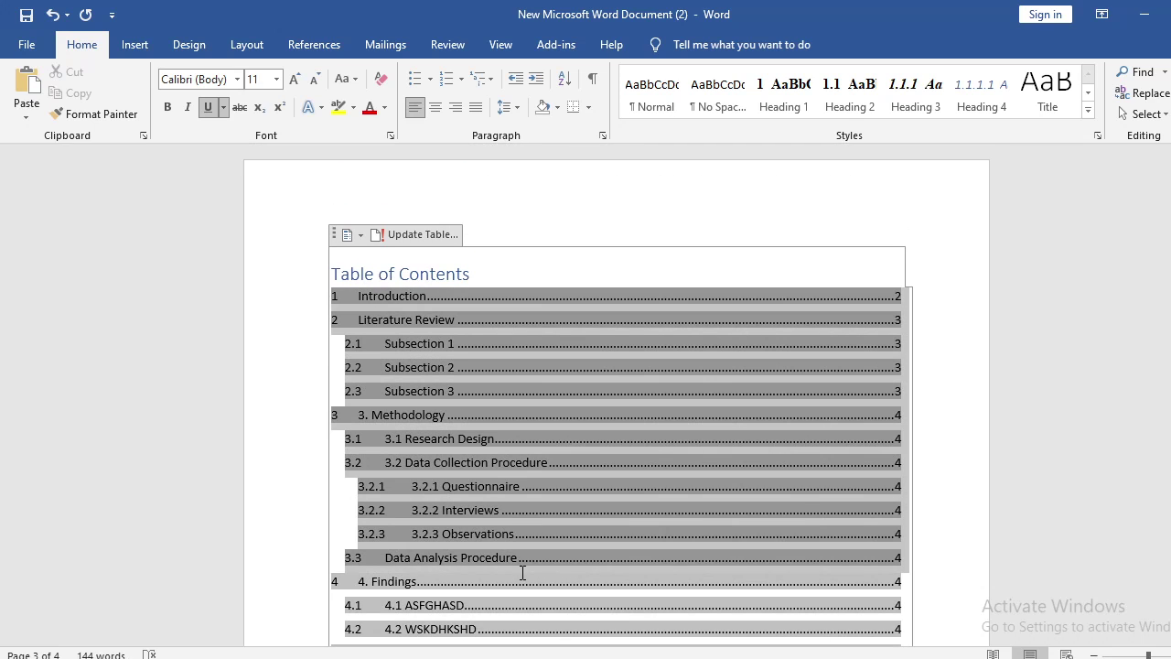
{"action": "left_click", "coordinate": [439, 417]}
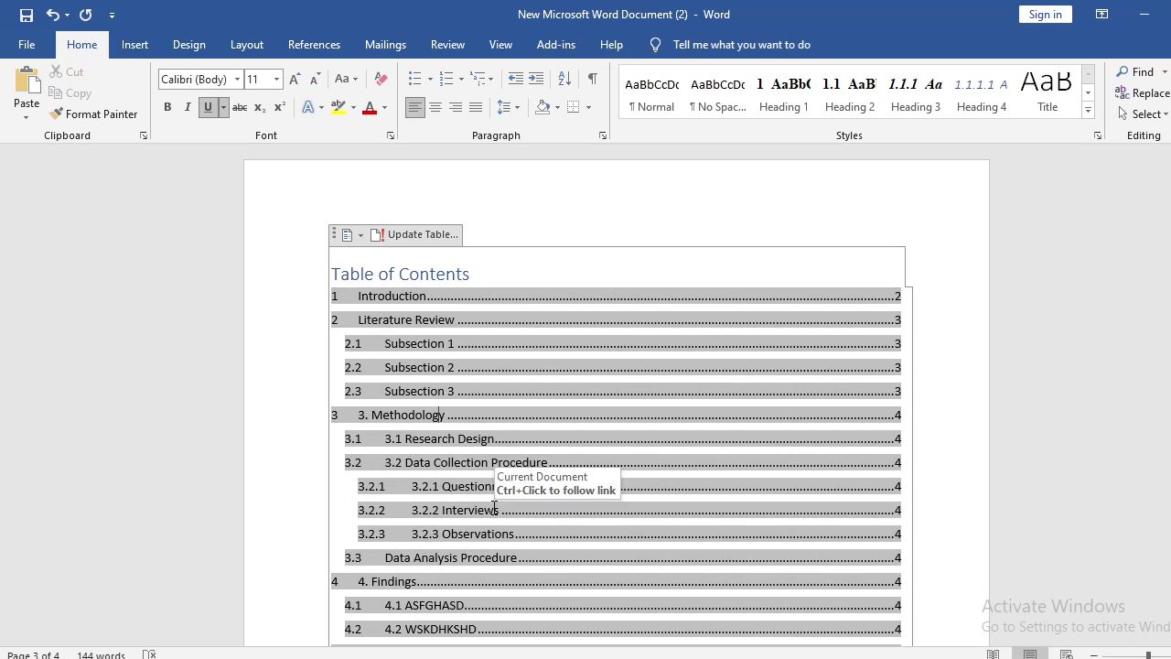
{"action": "left_click", "coordinate": [407, 236]}
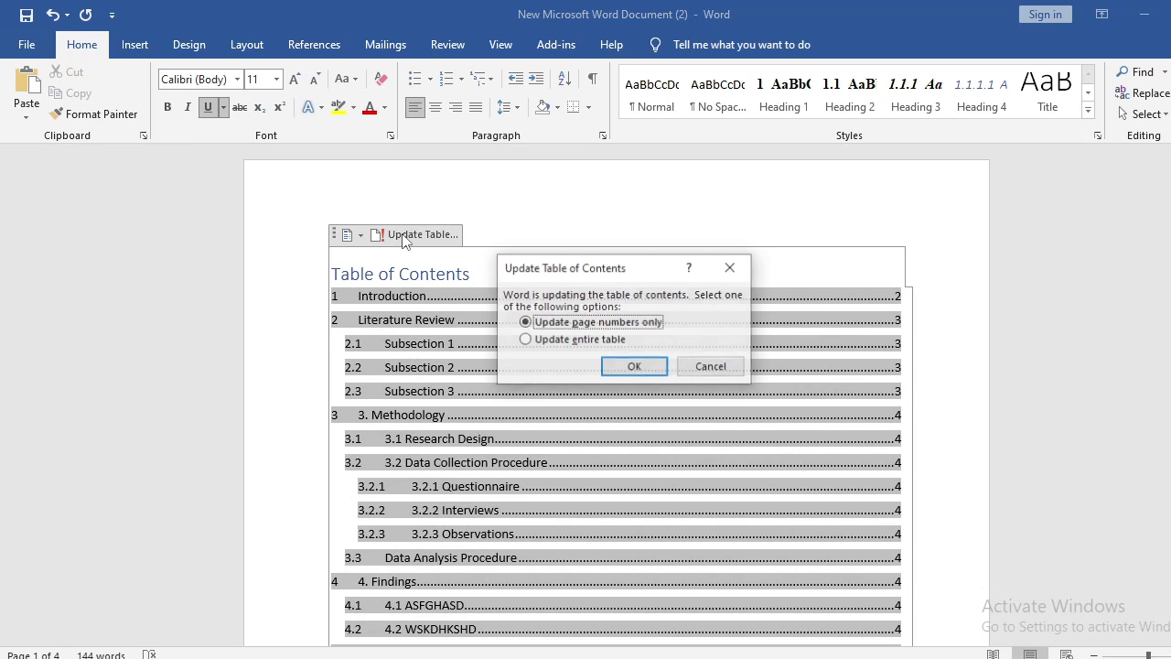
{"action": "left_click", "coordinate": [731, 267]}
- Delete the Introduction heading together with all of its body text
{"action": "scroll", "coordinate": [504, 423], "scroll_direction": "down", "scroll_amount": 10}
{"action": "scroll", "coordinate": [511, 425], "scroll_direction": "up", "scroll_amount": 3}
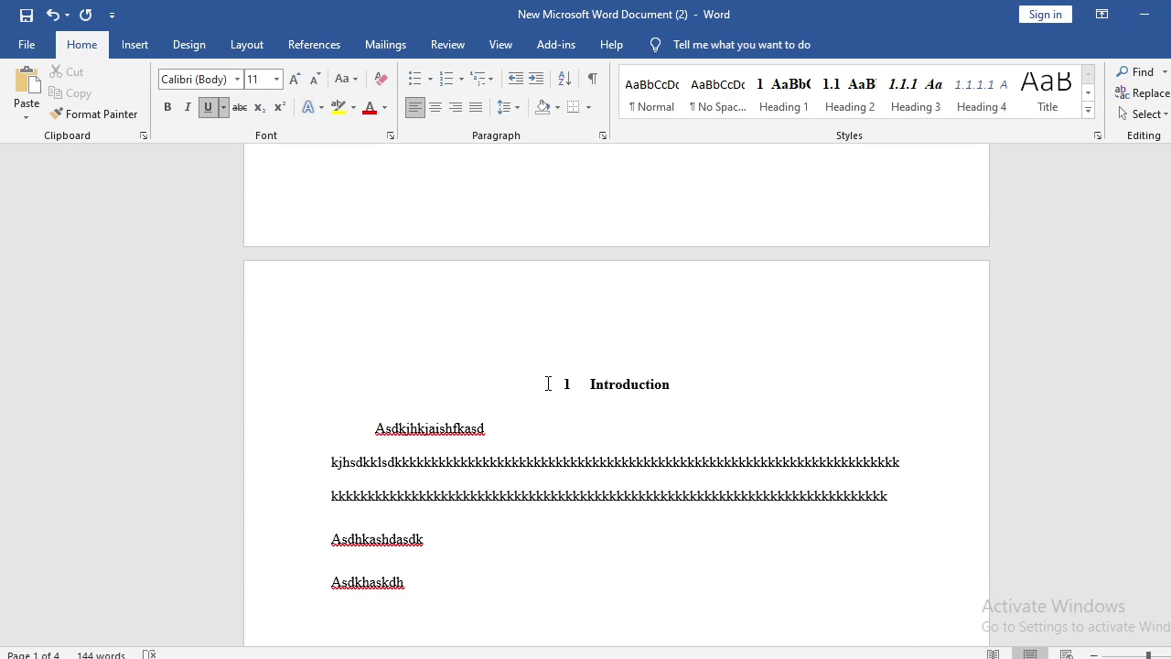
{"action": "left_click_drag", "start_coordinate": [546, 384], "coordinate": [574, 616]}
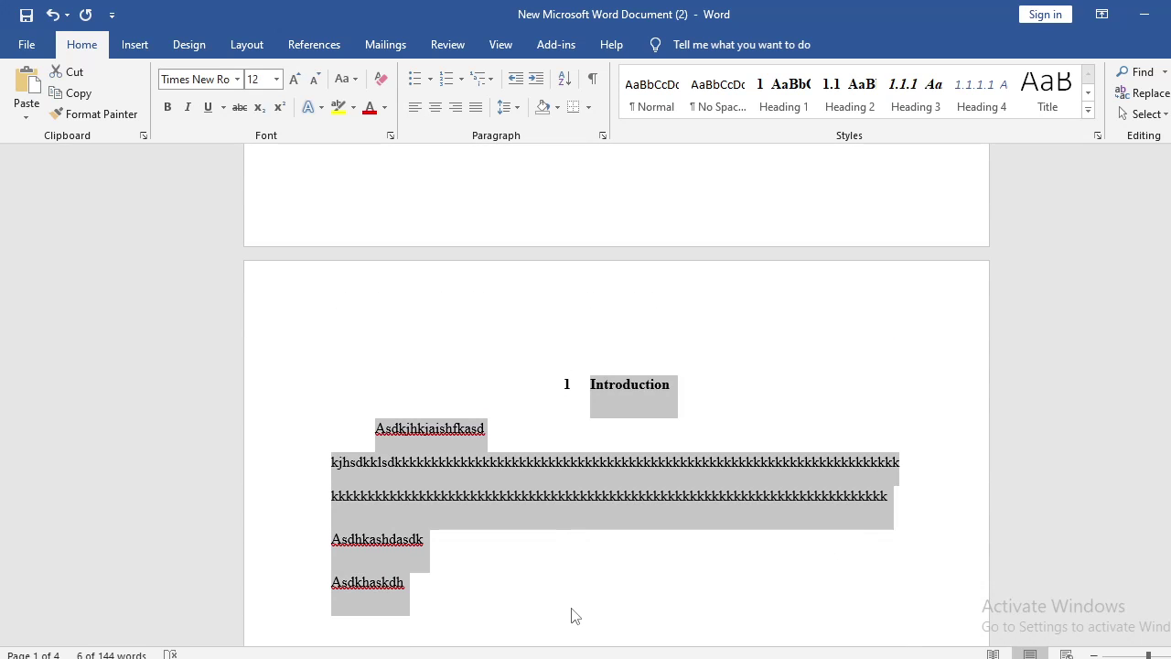
{"action": "key", "text": "Delete"}
- Update the entire table of contents to match the document without the Introduction section
{"action": "scroll", "coordinate": [569, 605], "scroll_direction": "up", "scroll_amount": 10}
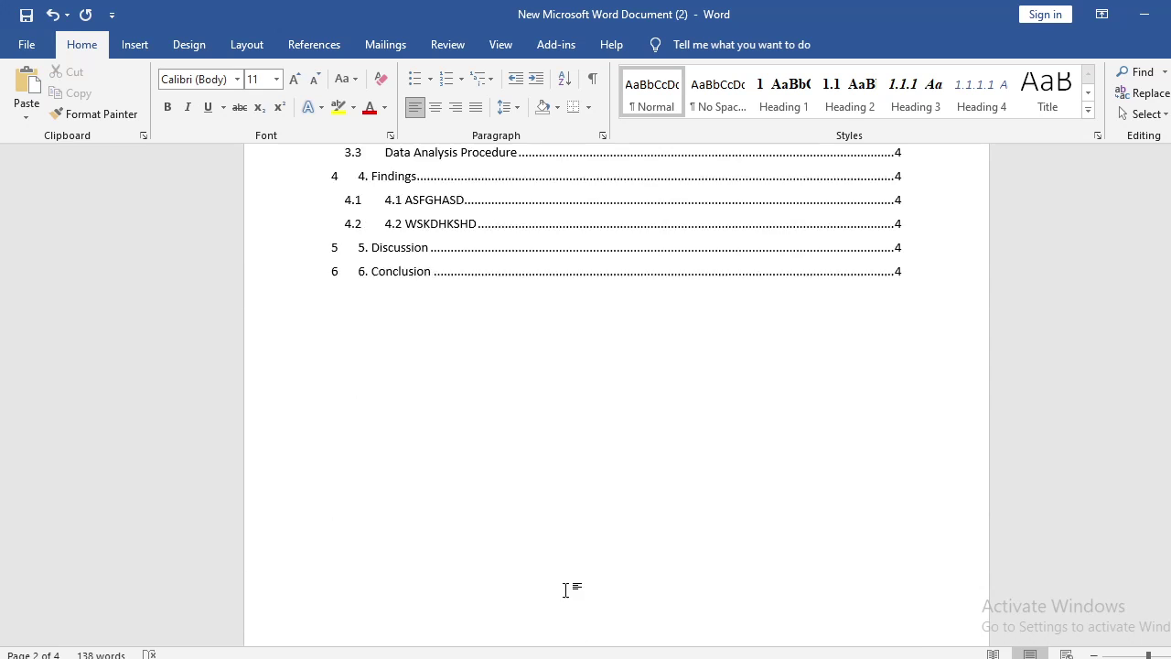
{"action": "left_click", "coordinate": [391, 296]}
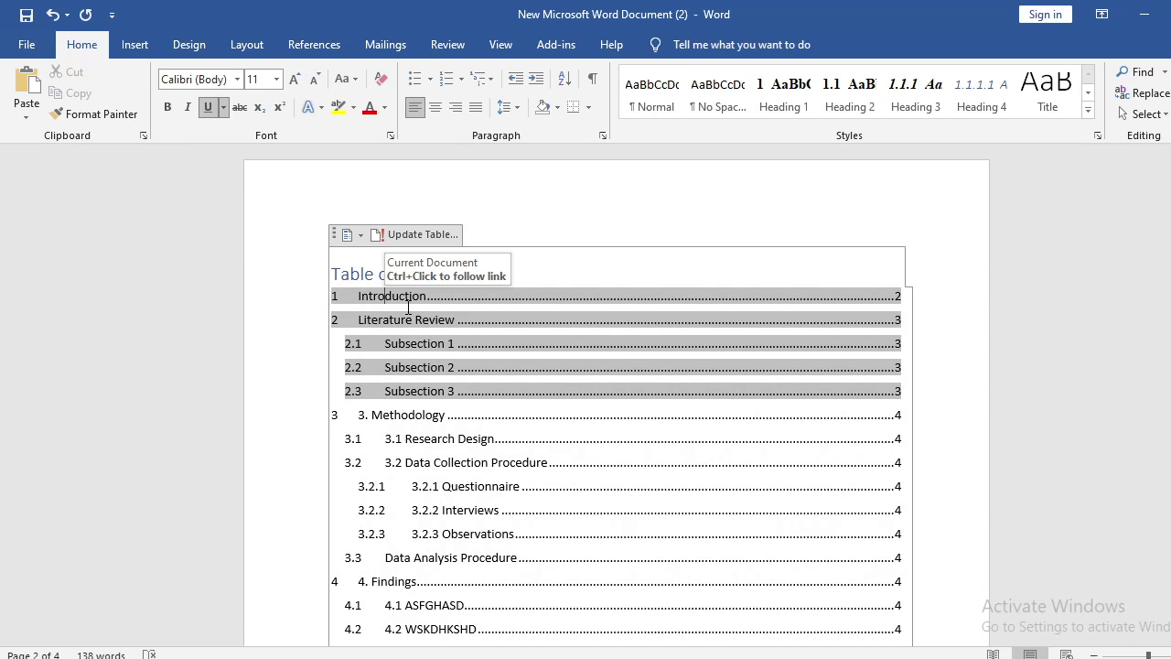
{"action": "left_click", "coordinate": [412, 236]}
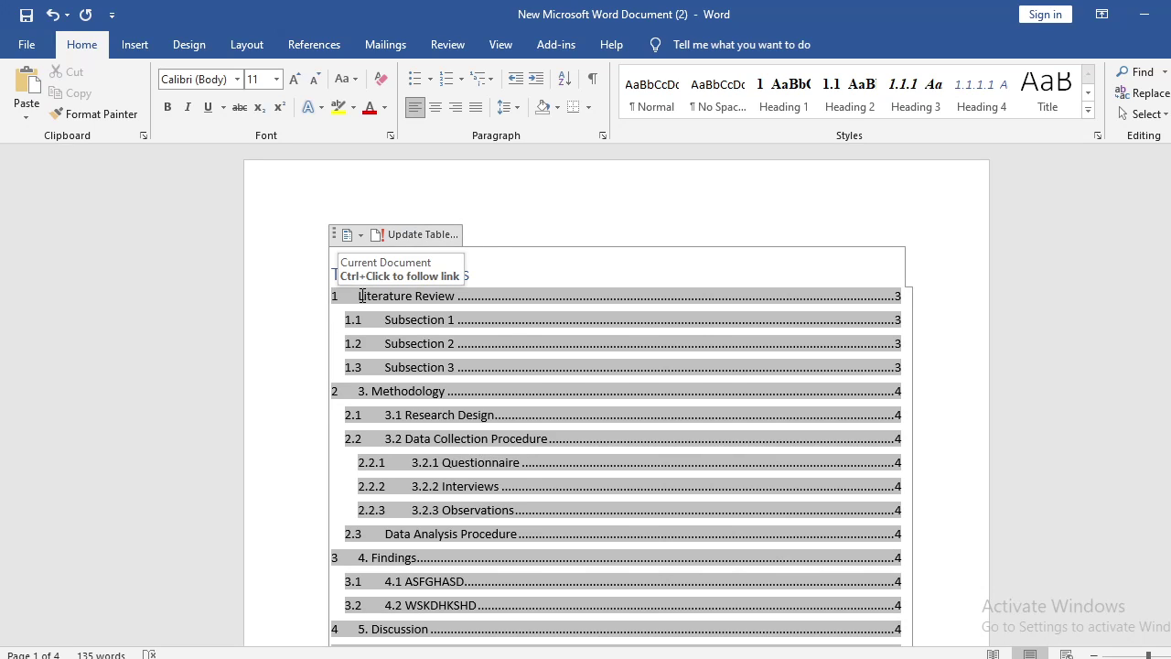
- Delete the Subsection 3 heading from the Literature Review section
{"action": "scroll", "coordinate": [524, 476], "scroll_direction": "down", "scroll_amount": 20}
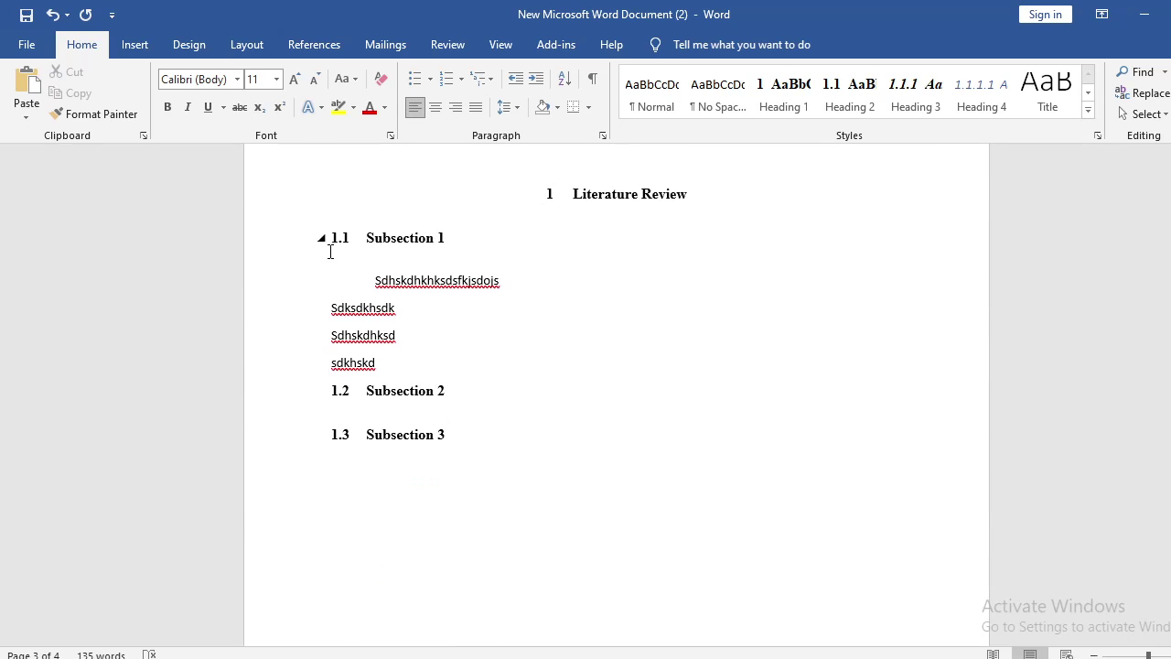
{"action": "left_click_drag", "start_coordinate": [460, 430], "coordinate": [327, 436]}
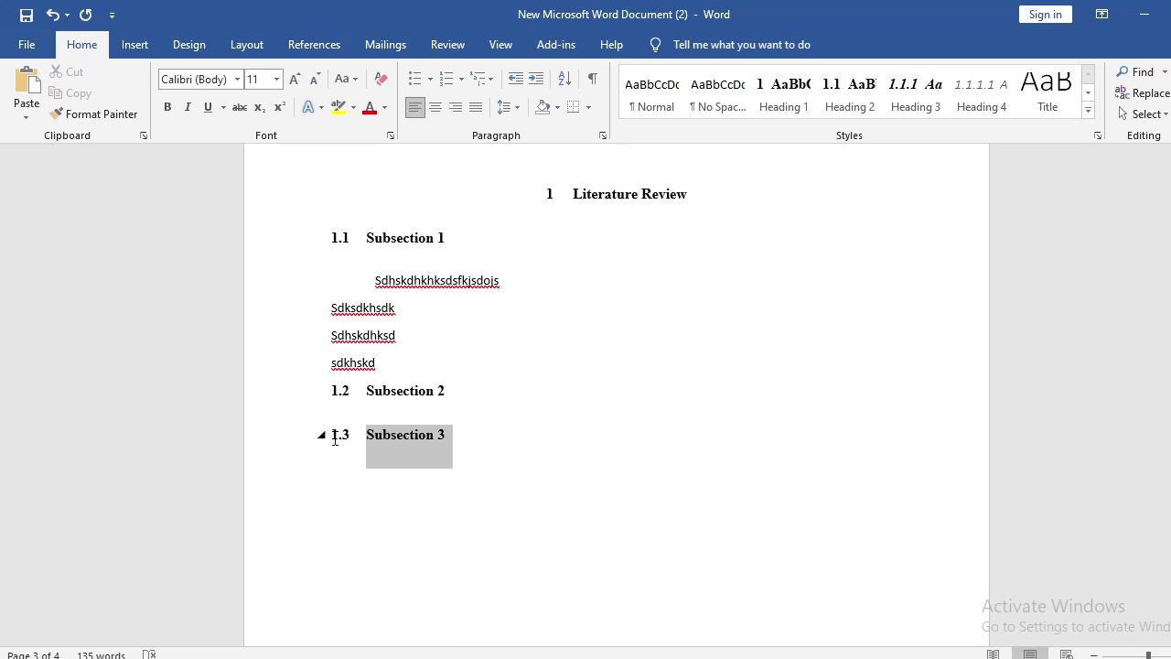
{"action": "key", "text": "BackSpace"}
{"action": "key", "text": "BackSpace"}
{"action": "key", "text": "BackSpace"}
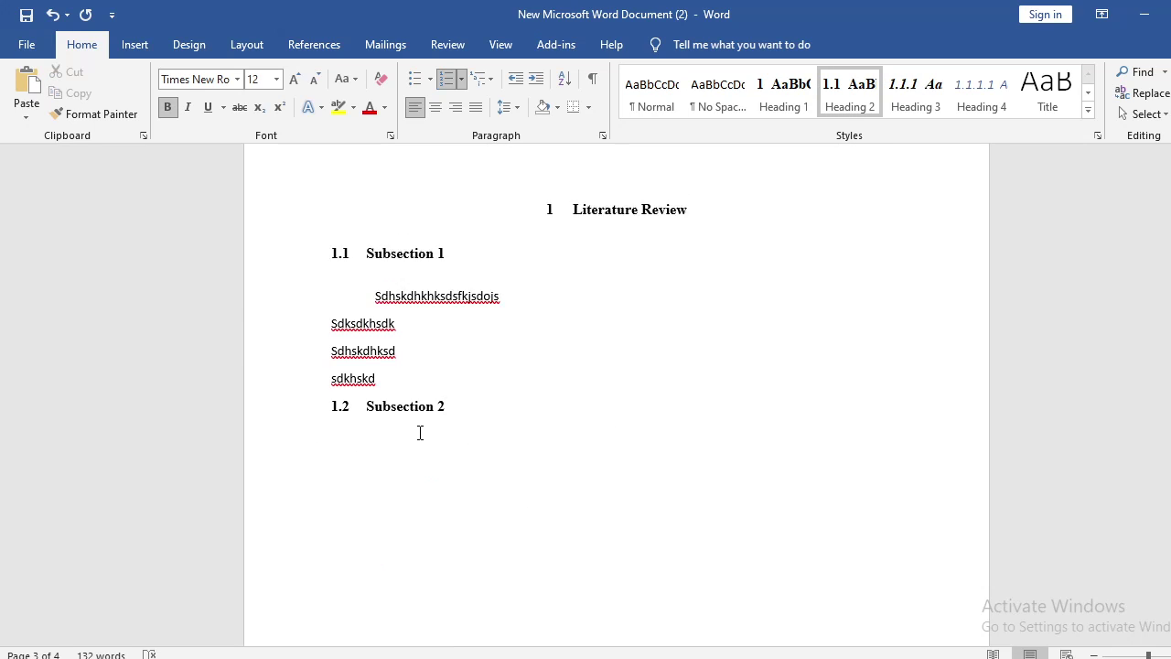
- Refresh the entire table of contents to match the removal of Subsection 3
{"action": "scroll", "coordinate": [420, 433], "scroll_direction": "up", "scroll_amount": 20}
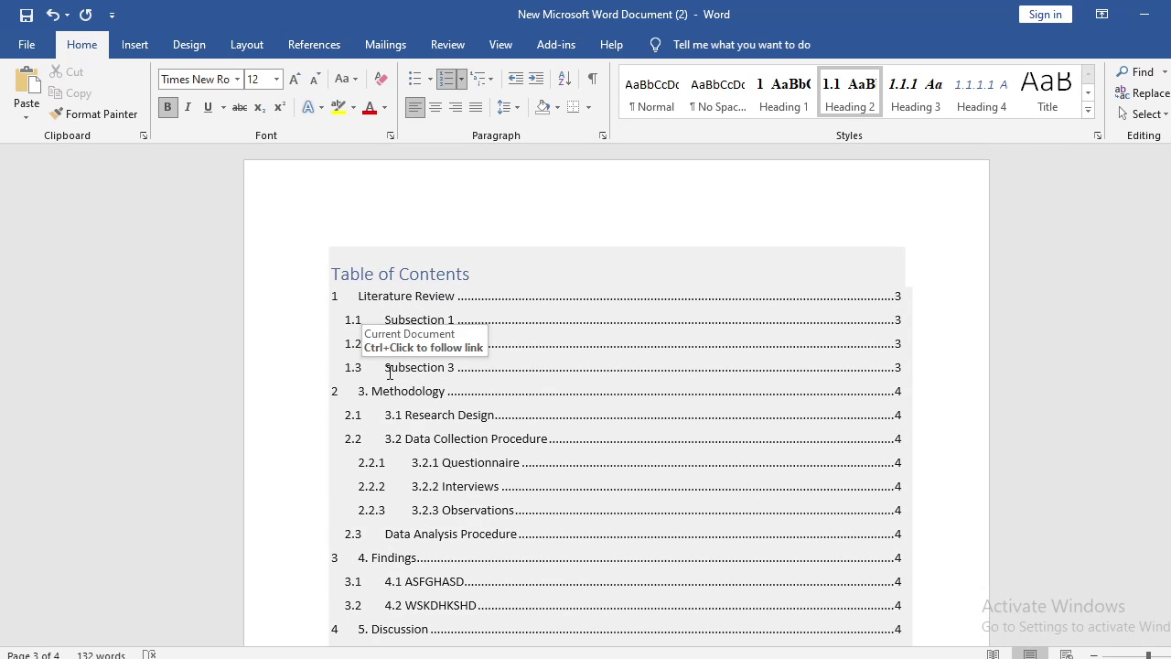
{"action": "left_click", "coordinate": [351, 273]}
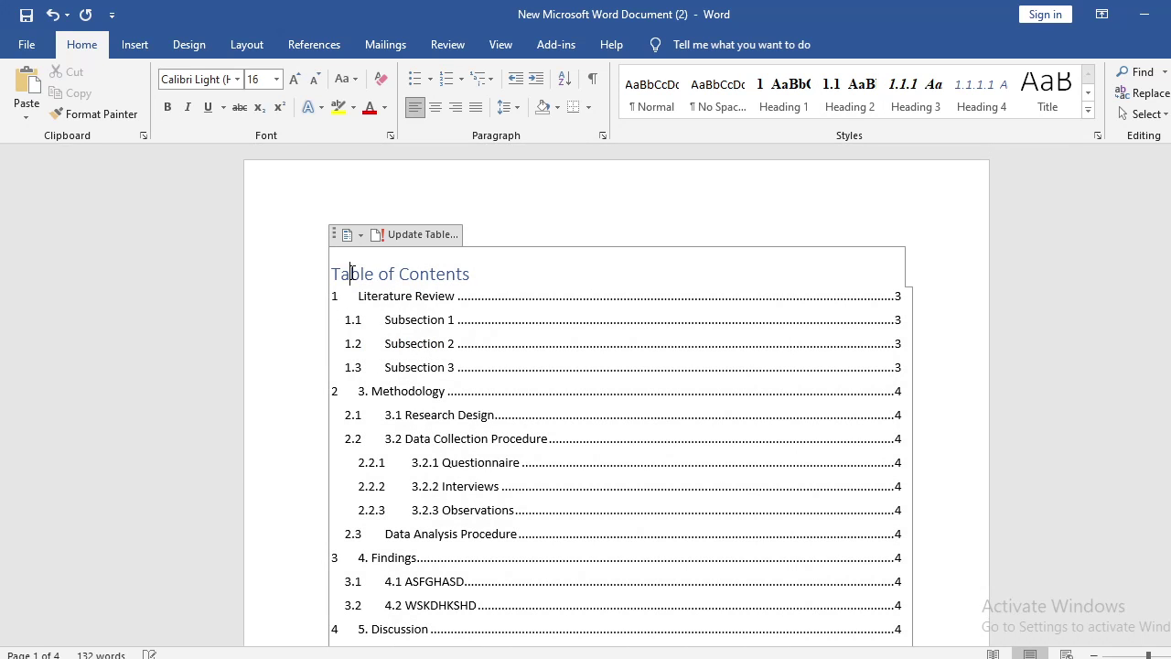
{"action": "left_click", "coordinate": [395, 235]}
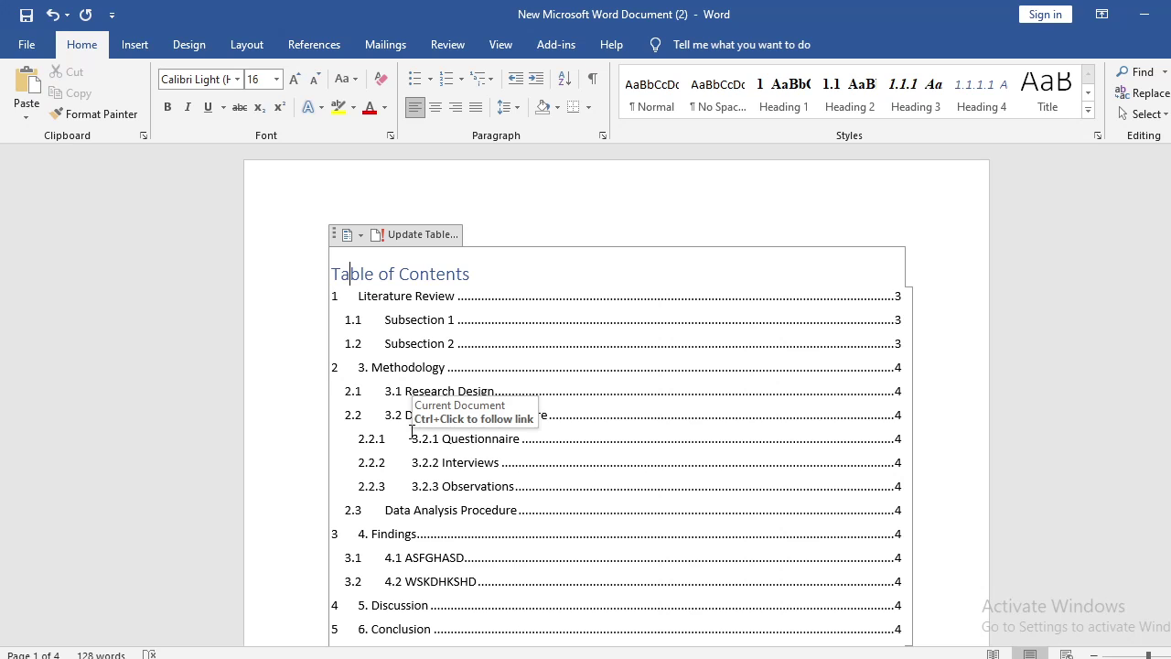
{"action": "scroll", "coordinate": [414, 458], "scroll_direction": "down", "scroll_amount": 10}
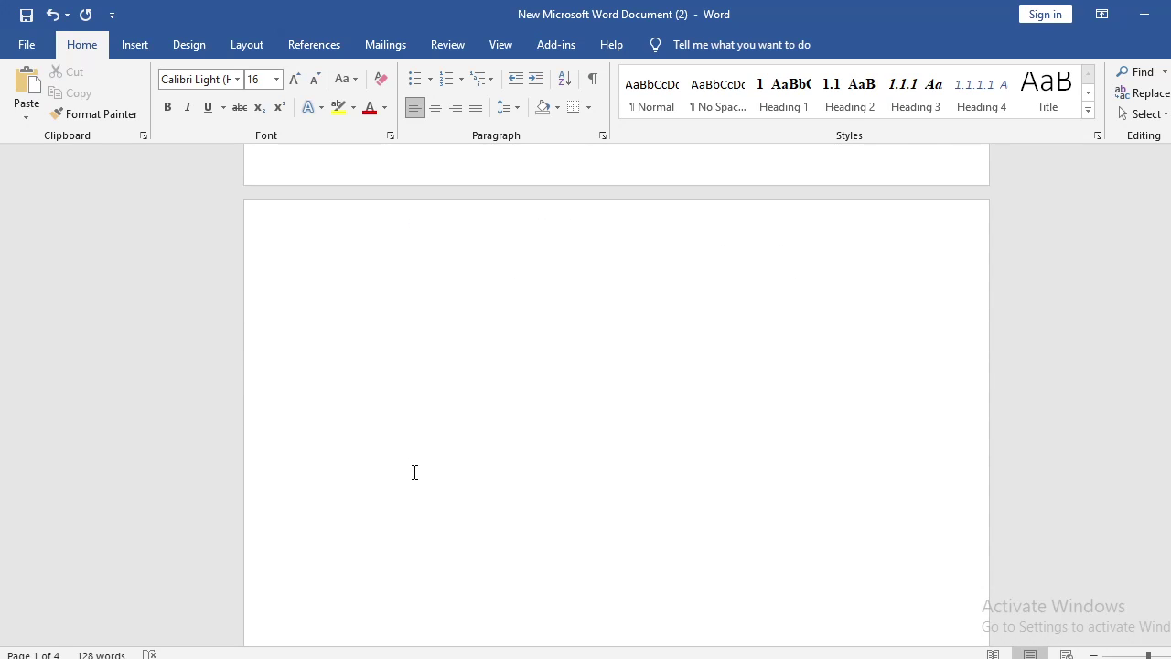
{"action": "scroll", "coordinate": [535, 513], "scroll_direction": "down", "scroll_amount": 20}
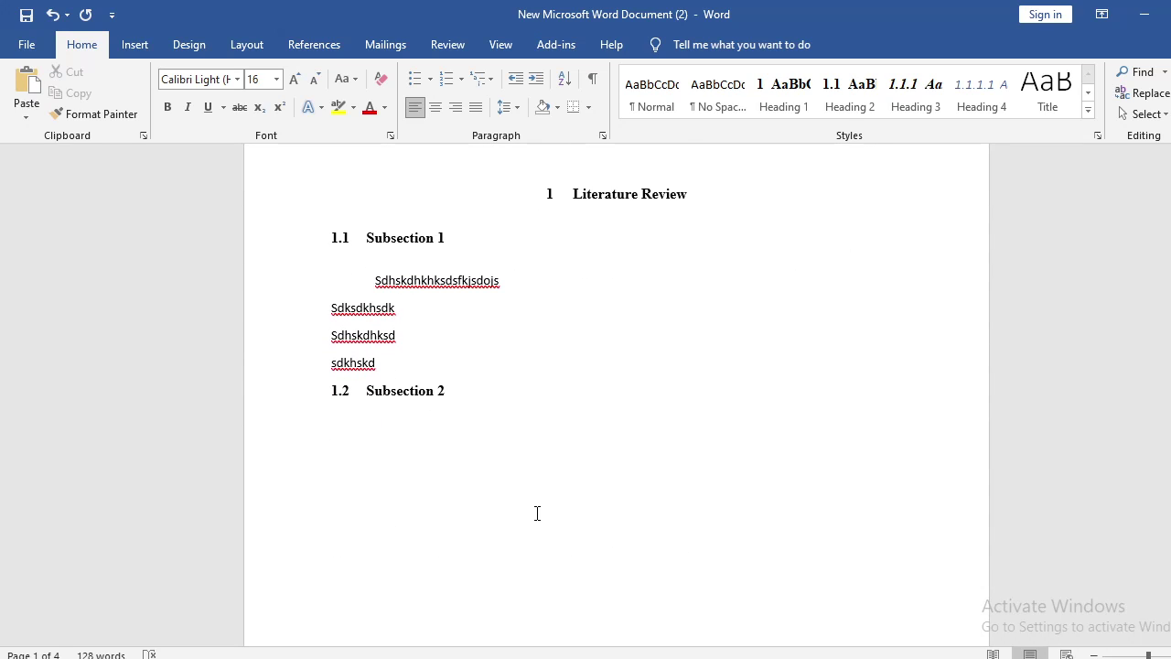